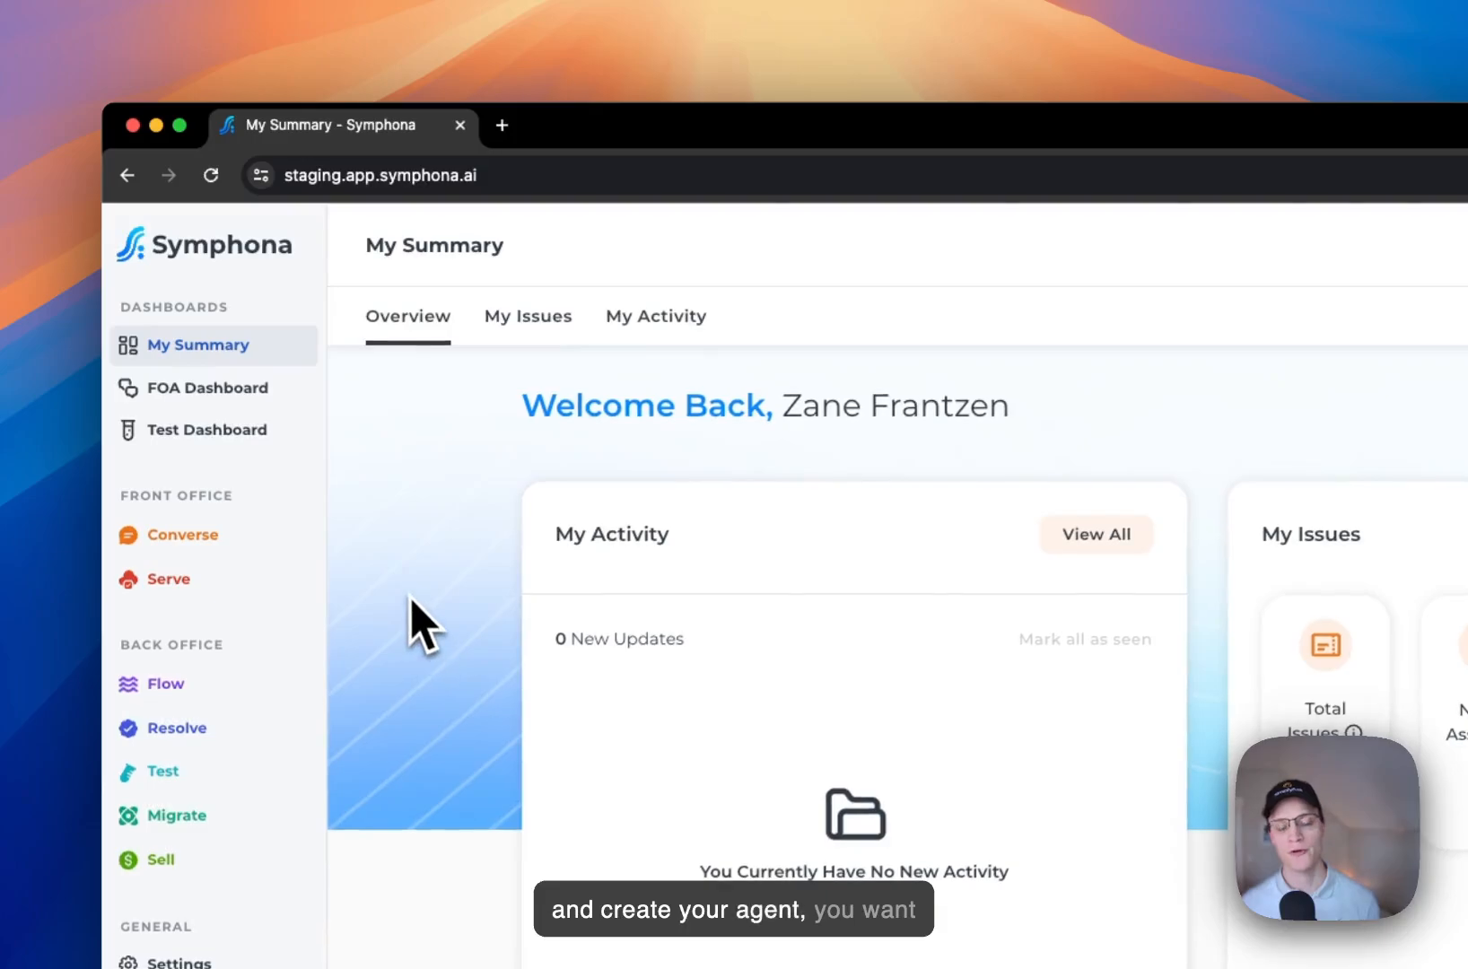
# Step: Open the Agent Manager under Converse and start creating a new agent
pyautogui.click(286, 539)
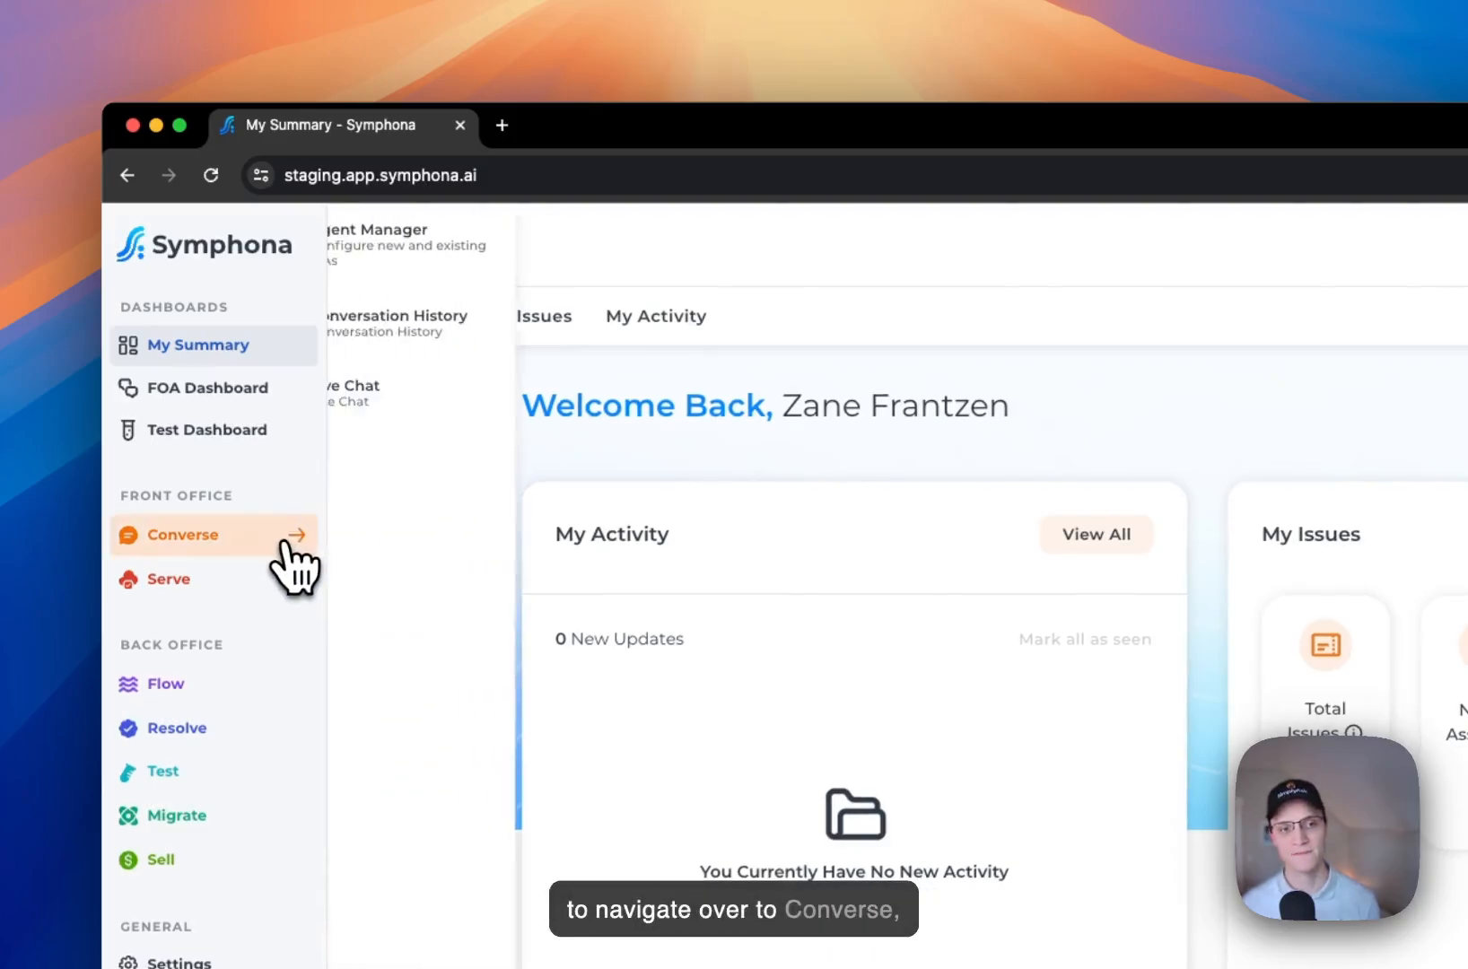
pyautogui.click(458, 286)
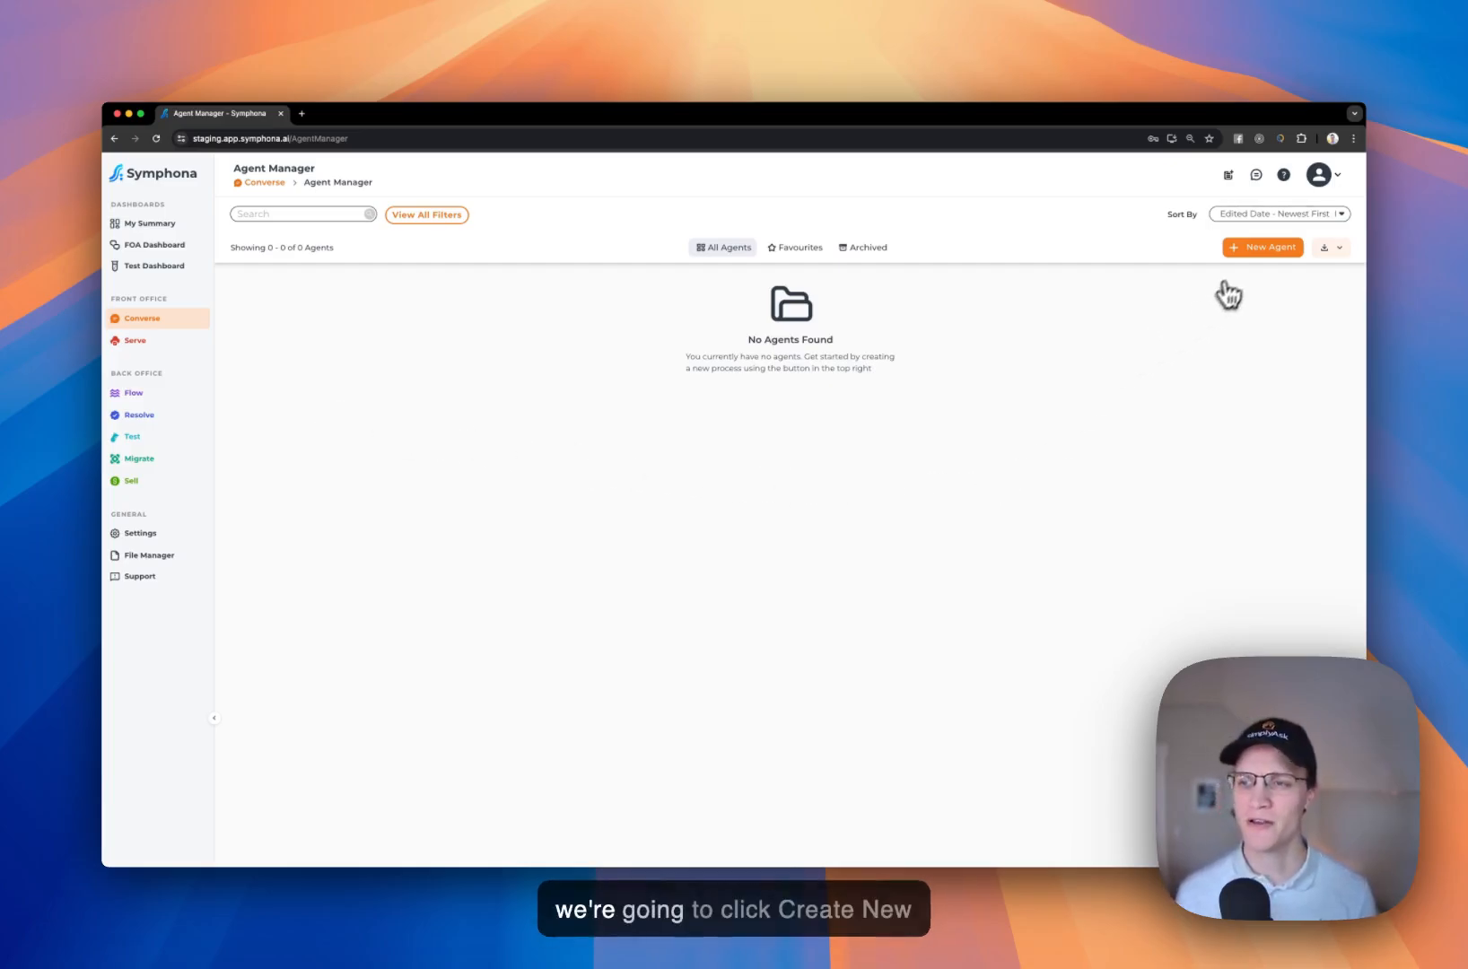
pyautogui.click(1258, 250)
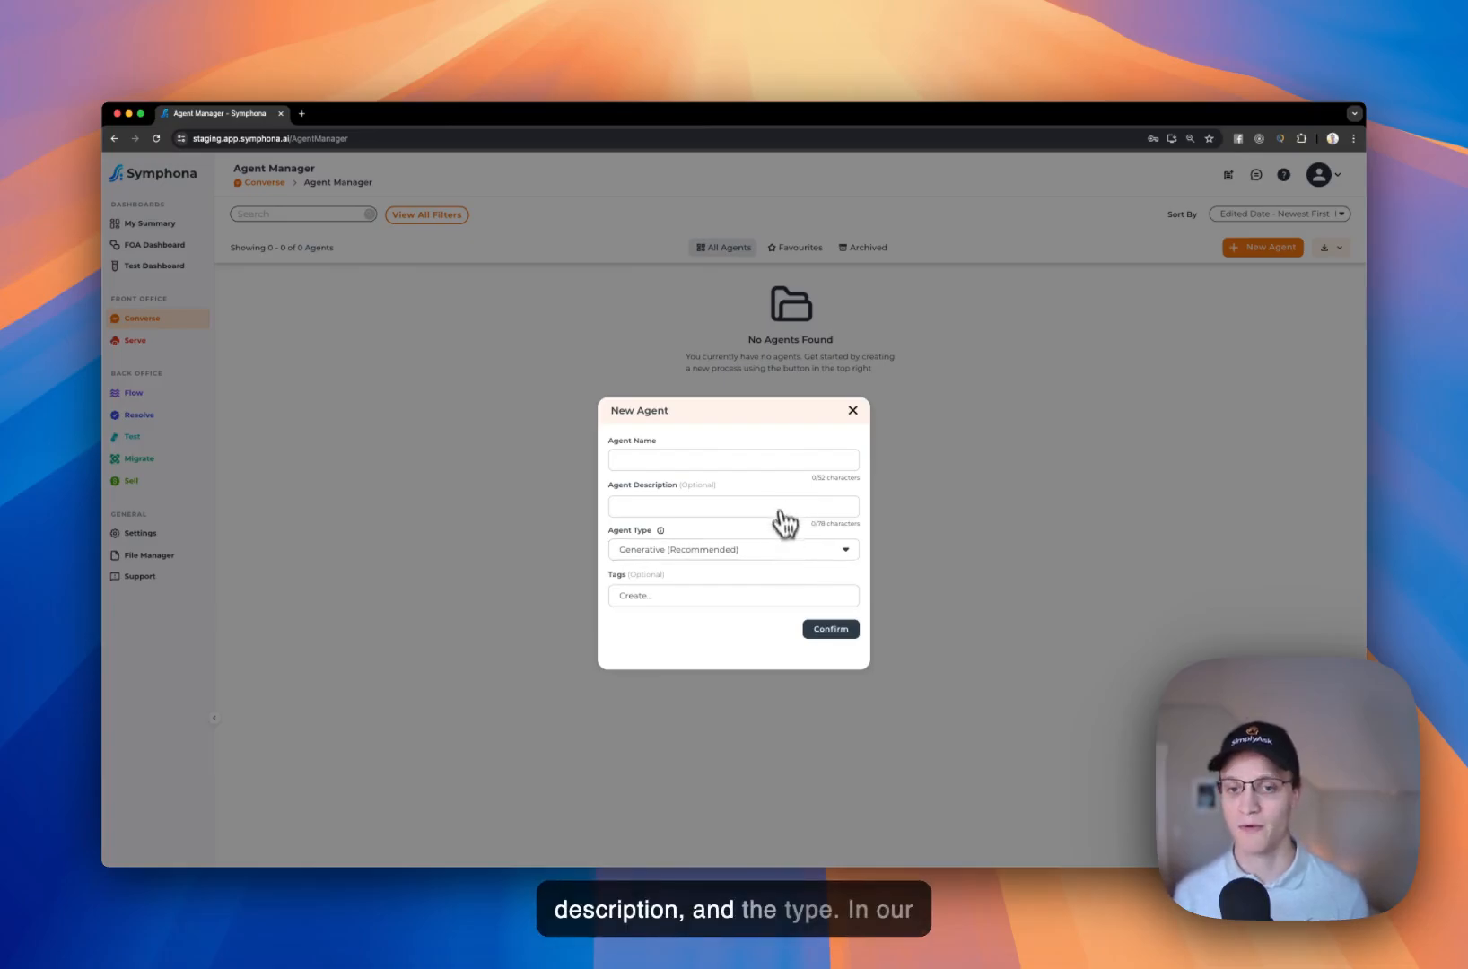
# Step: Create a Structured agent named Customer Support with the tag CX and no description
pyautogui.click(774, 462)
pyautogui.write('Customer Support')
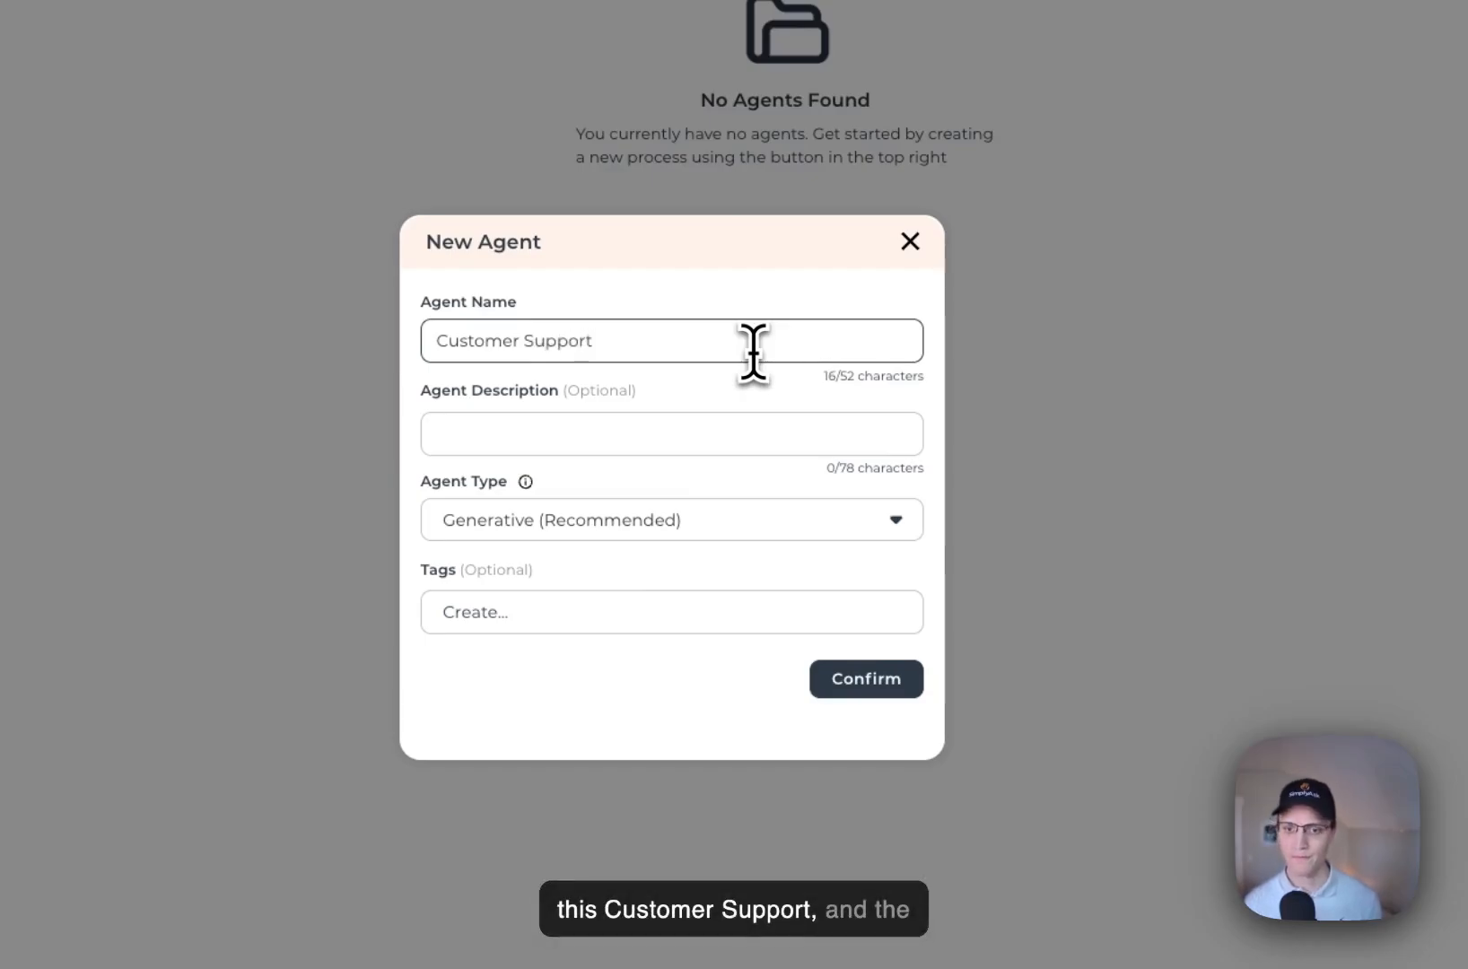
pyautogui.click(758, 525)
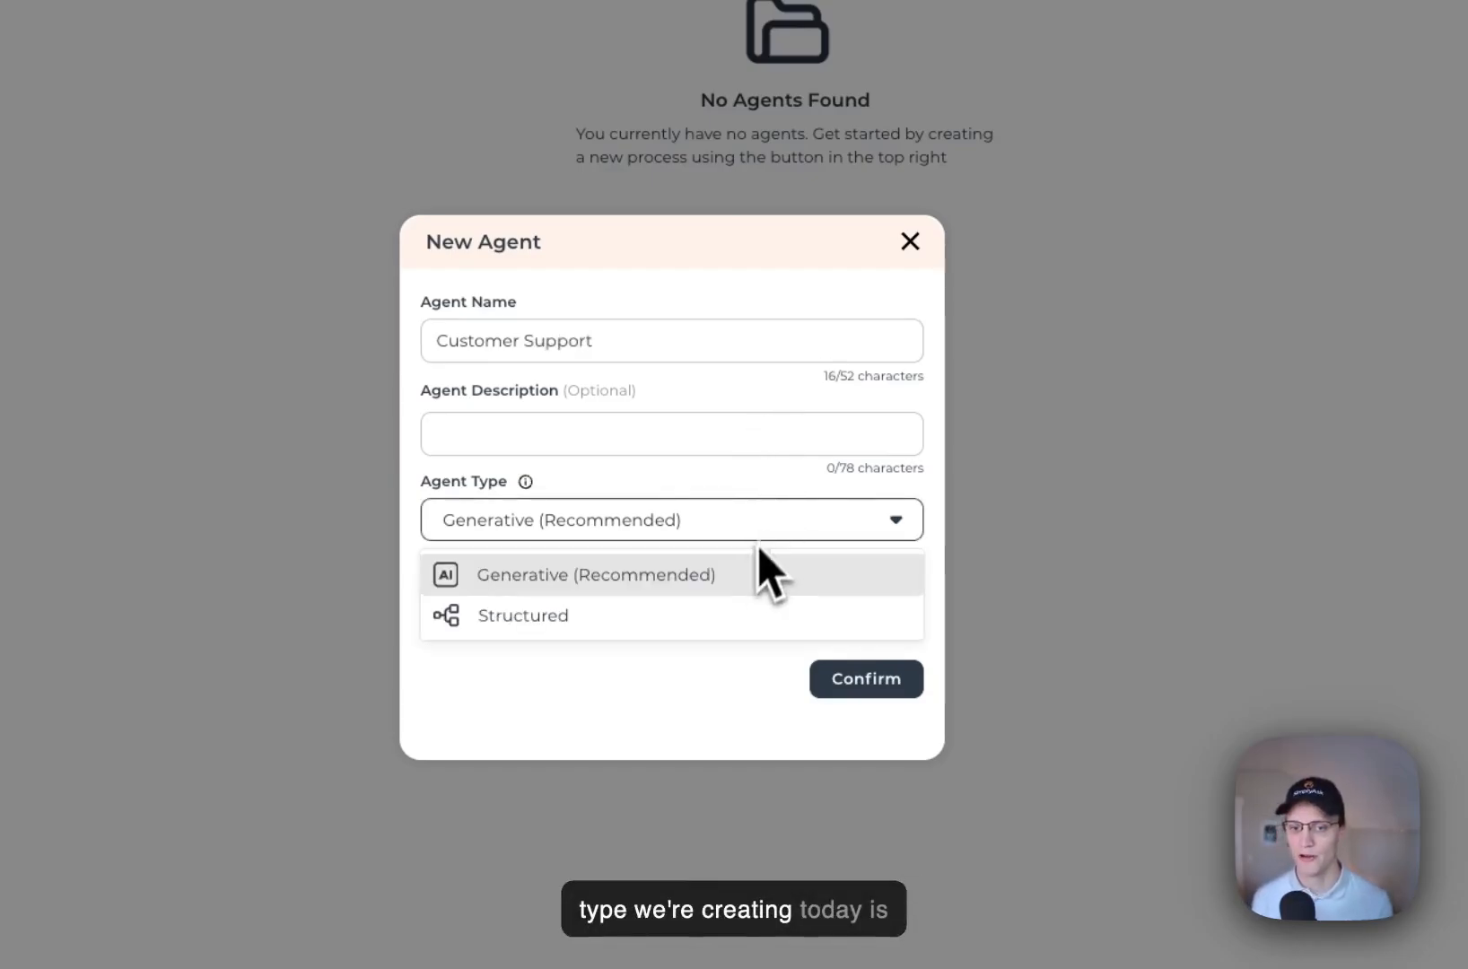
pyautogui.click(710, 623)
pyautogui.click(709, 622)
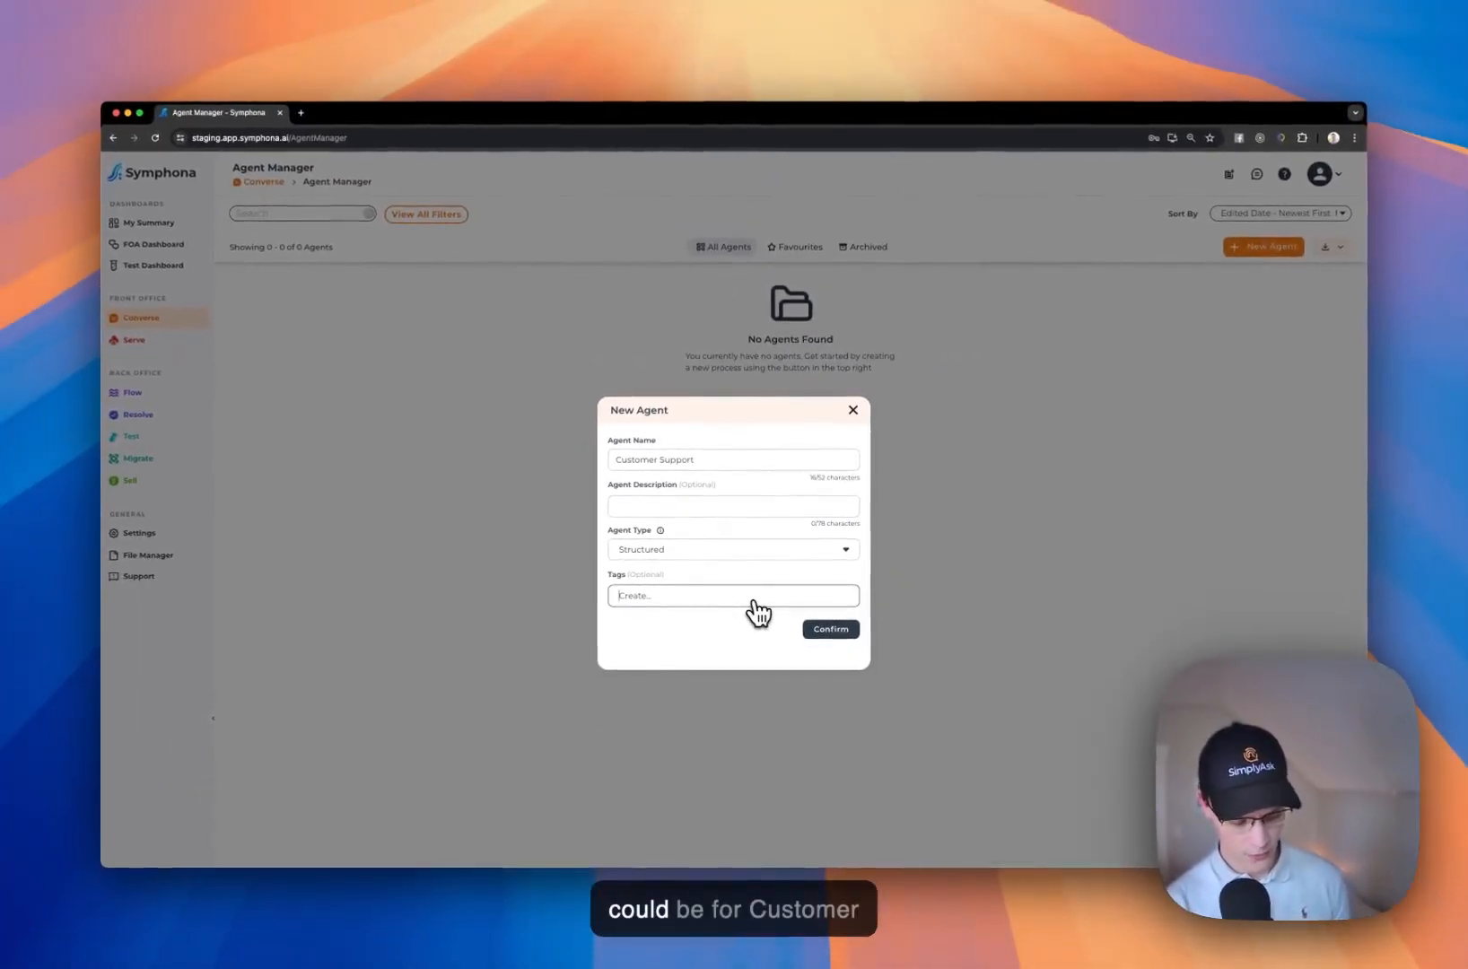
pyautogui.write('CX')
pyautogui.press('Return')
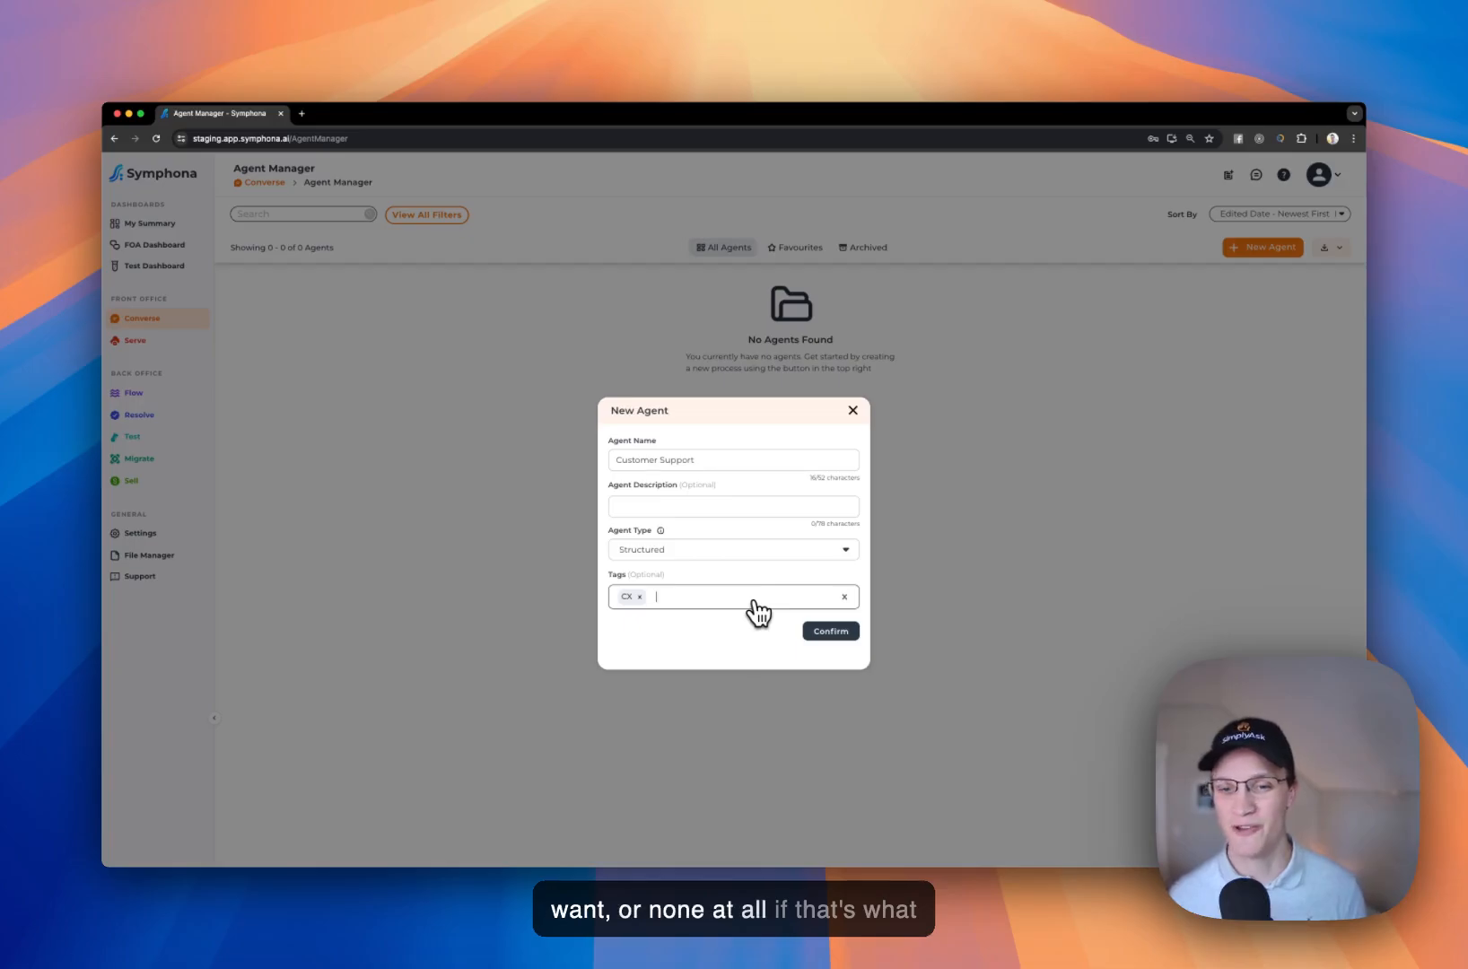
pyautogui.click(761, 633)
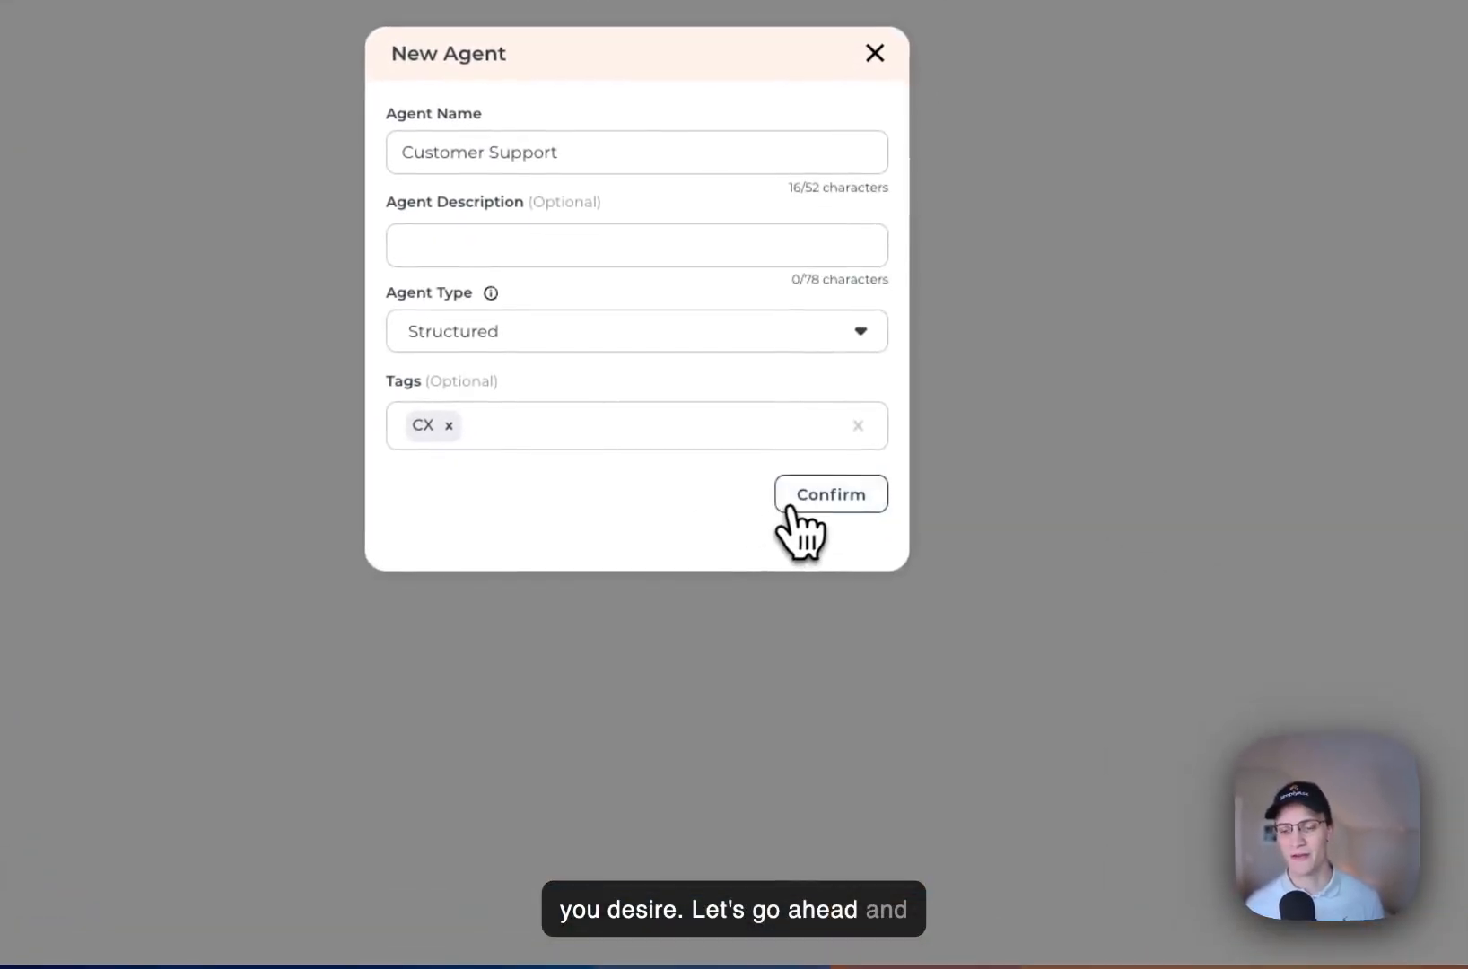
pyautogui.click(791, 509)
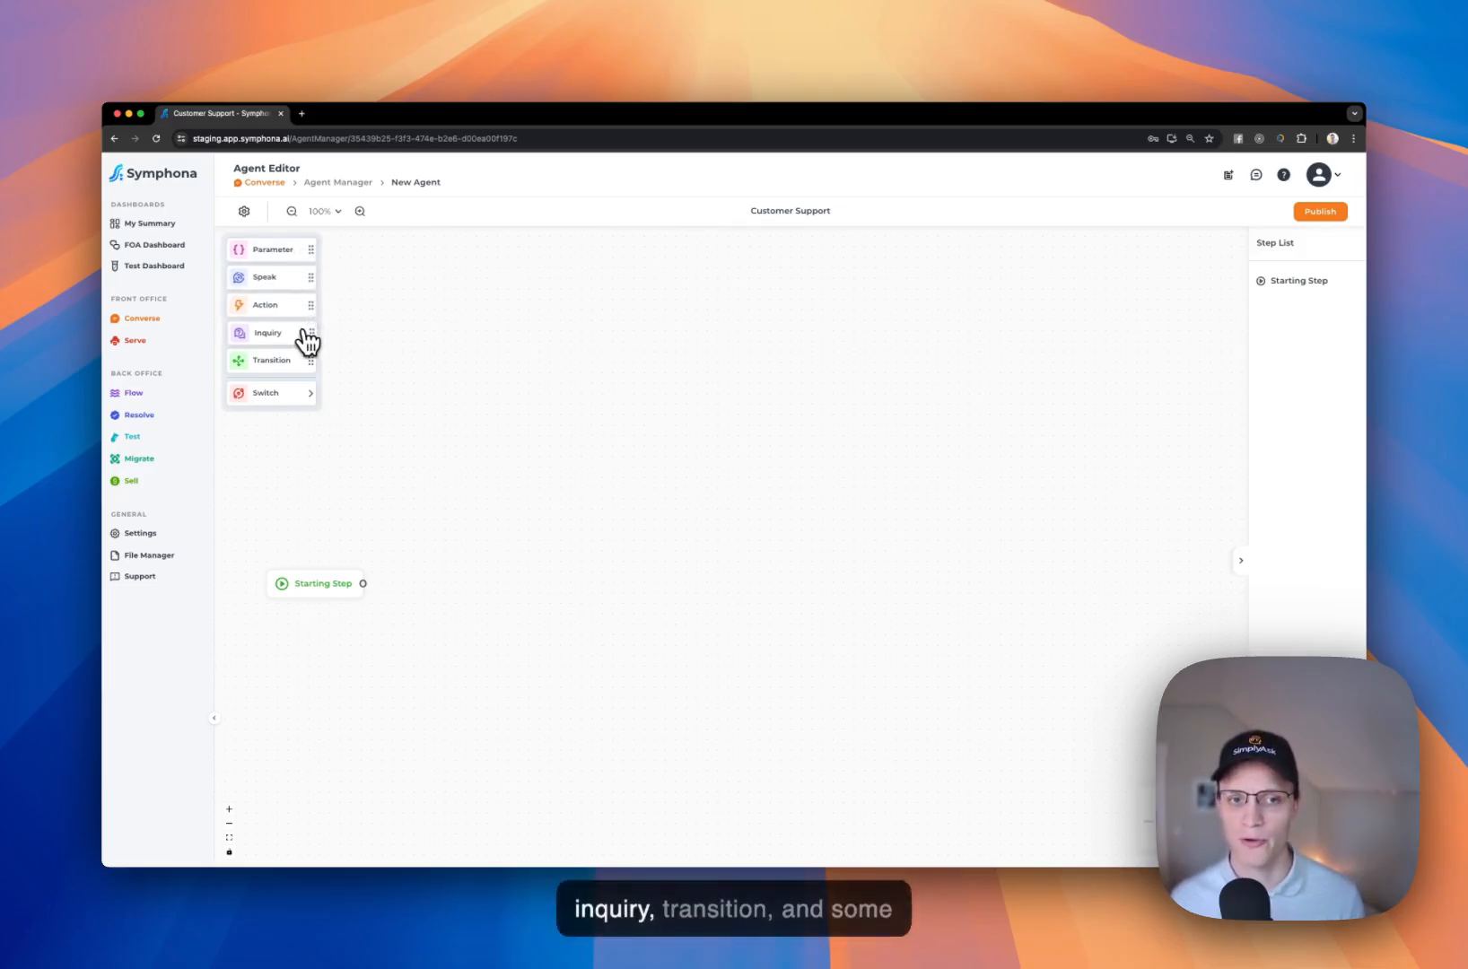
# Step: Add a Speak block to the canvas beside the Starting Step and connect the Starting Step to it
pyautogui.moveTo(295, 400)
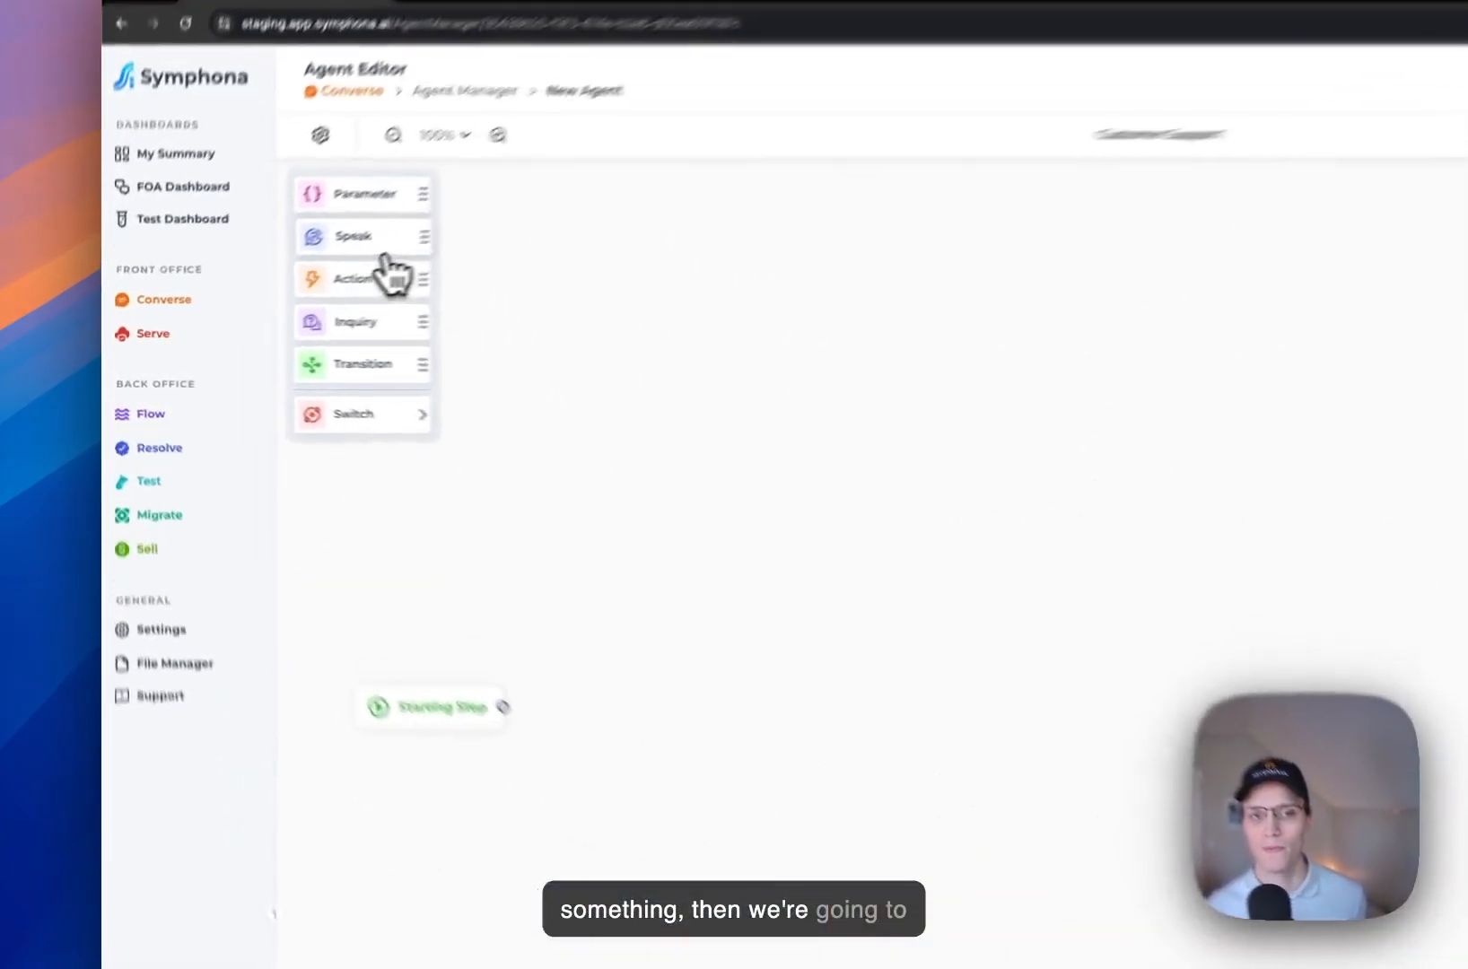
pyautogui.moveTo(276, 283); pyautogui.dragTo(528, 544)
pyautogui.moveTo(814, 487); pyautogui.dragTo(684, 460)
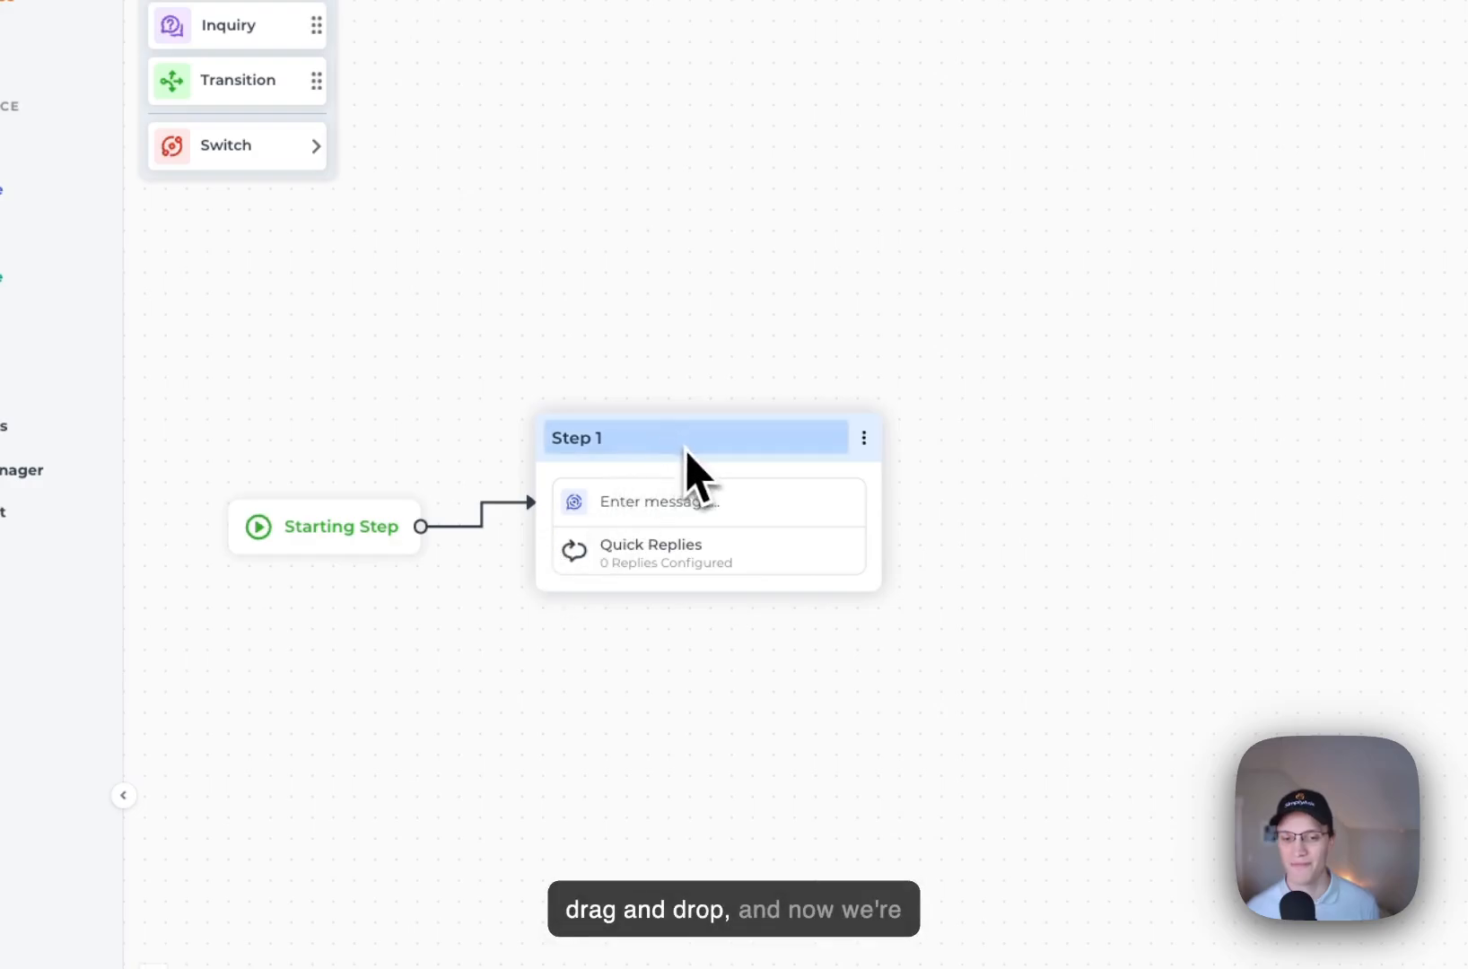
pyautogui.moveTo(717, 461); pyautogui.dragTo(678, 453)
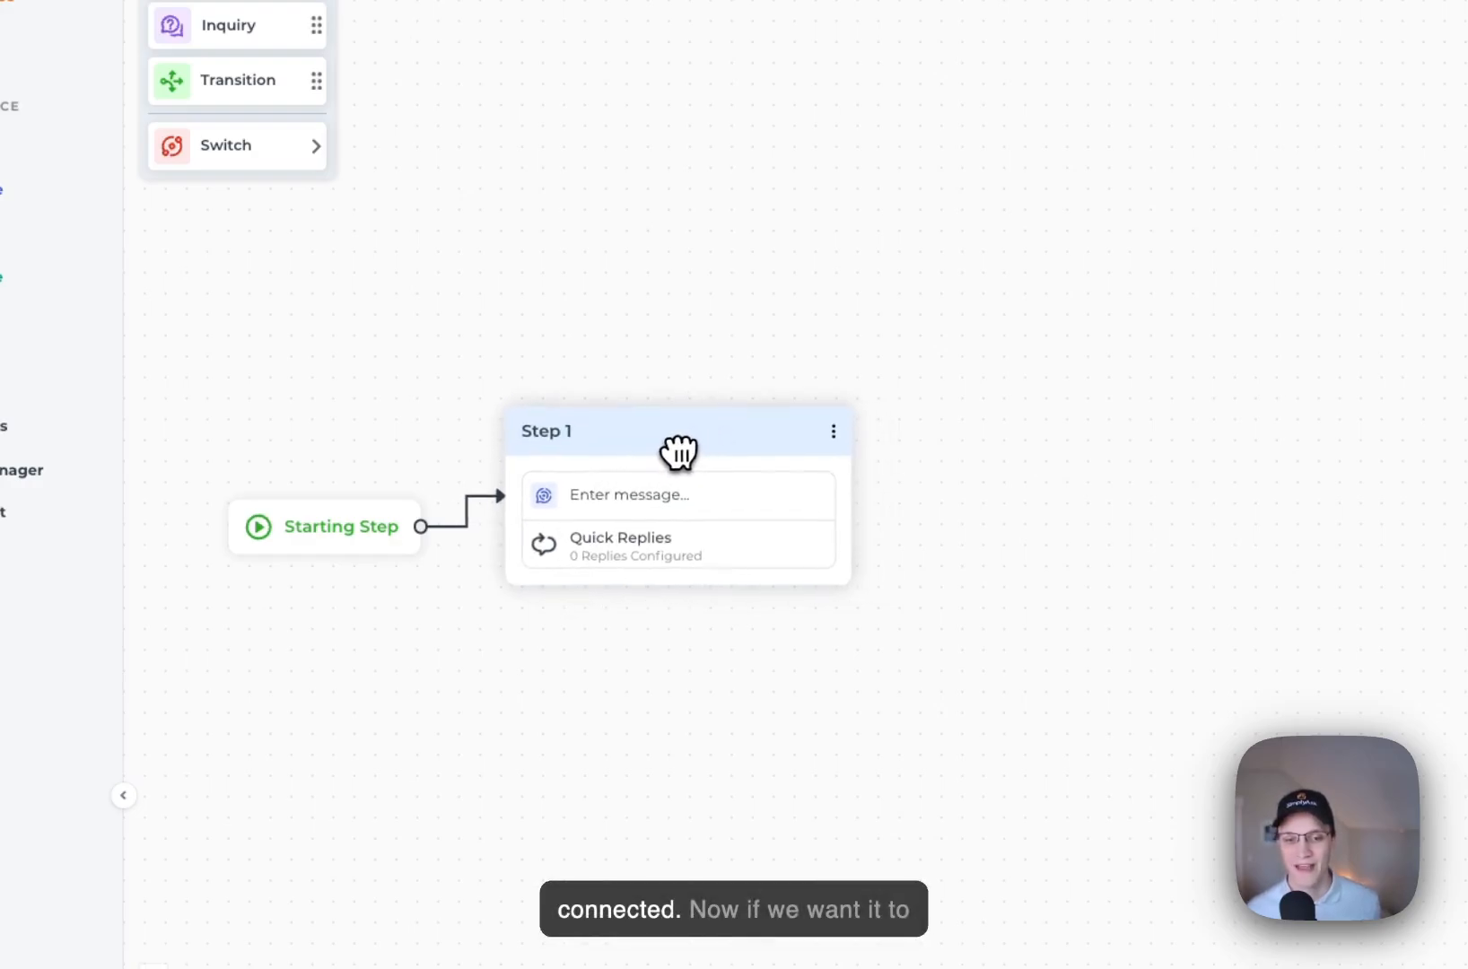
# Step: Set the Speak block's message in Step 1 to "Hi there!" and close its settings
pyautogui.click(648, 494)
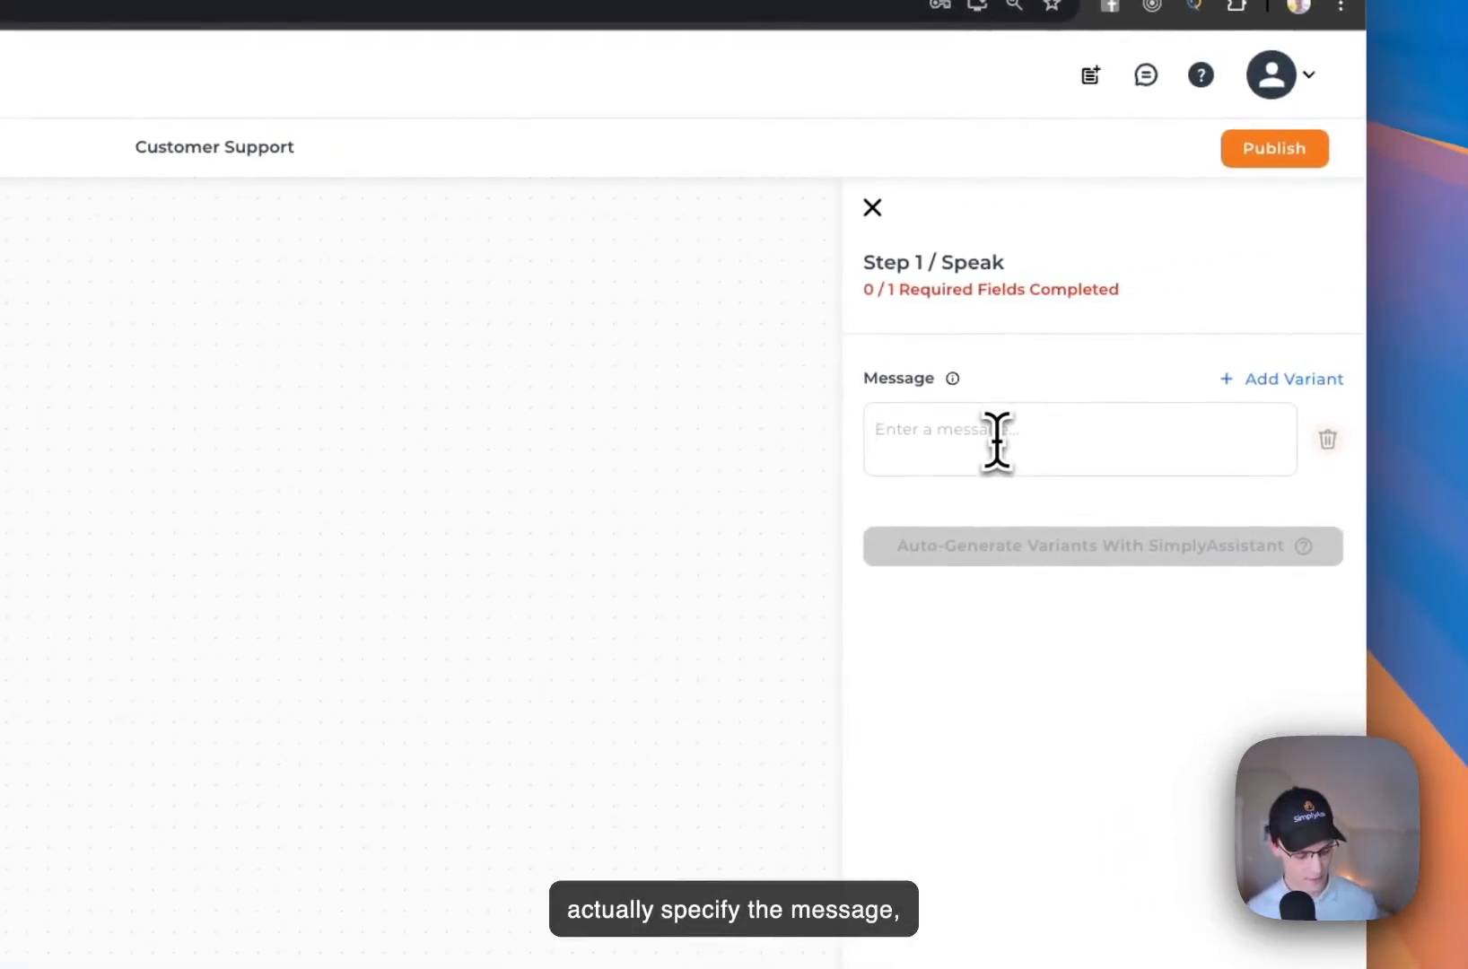
pyautogui.click(995, 439)
pyautogui.write('Hi there')
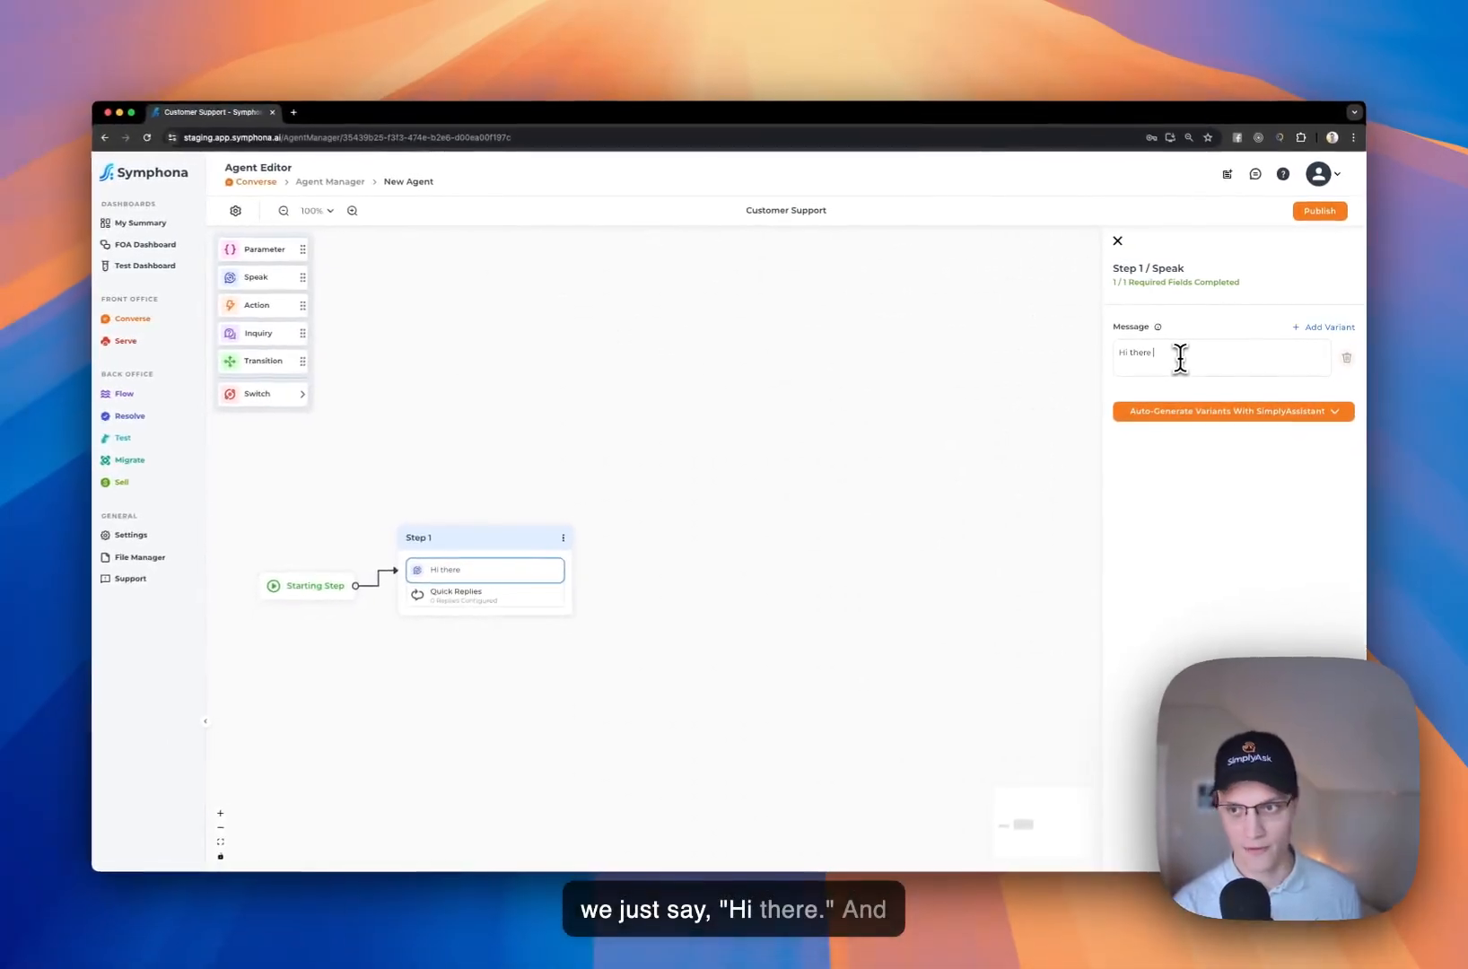
pyautogui.write('!')
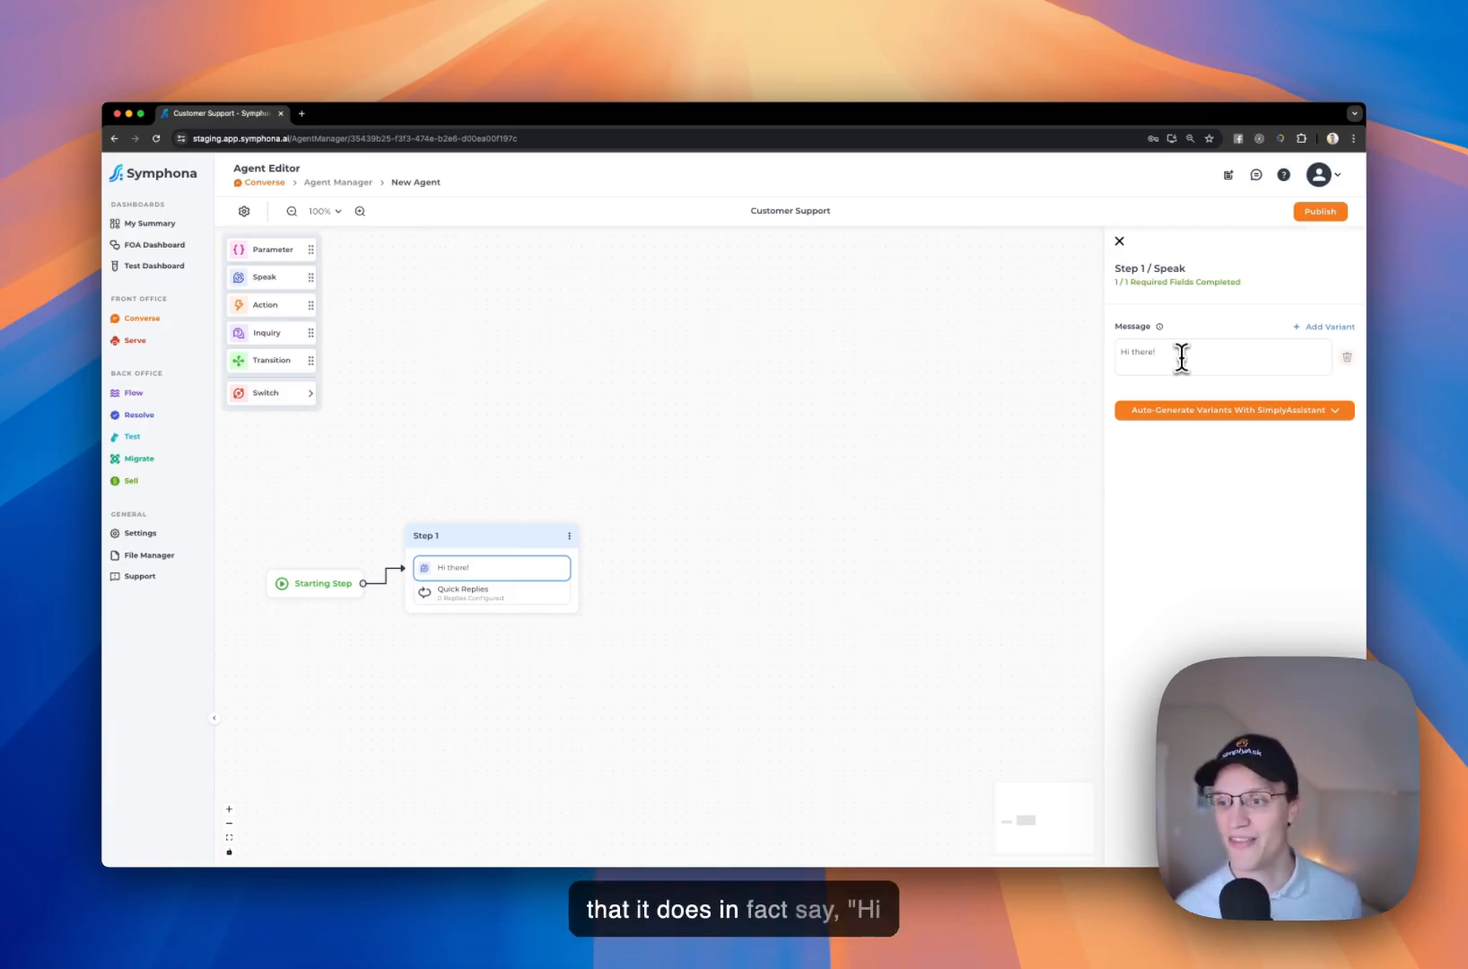
pyautogui.click(1119, 241)
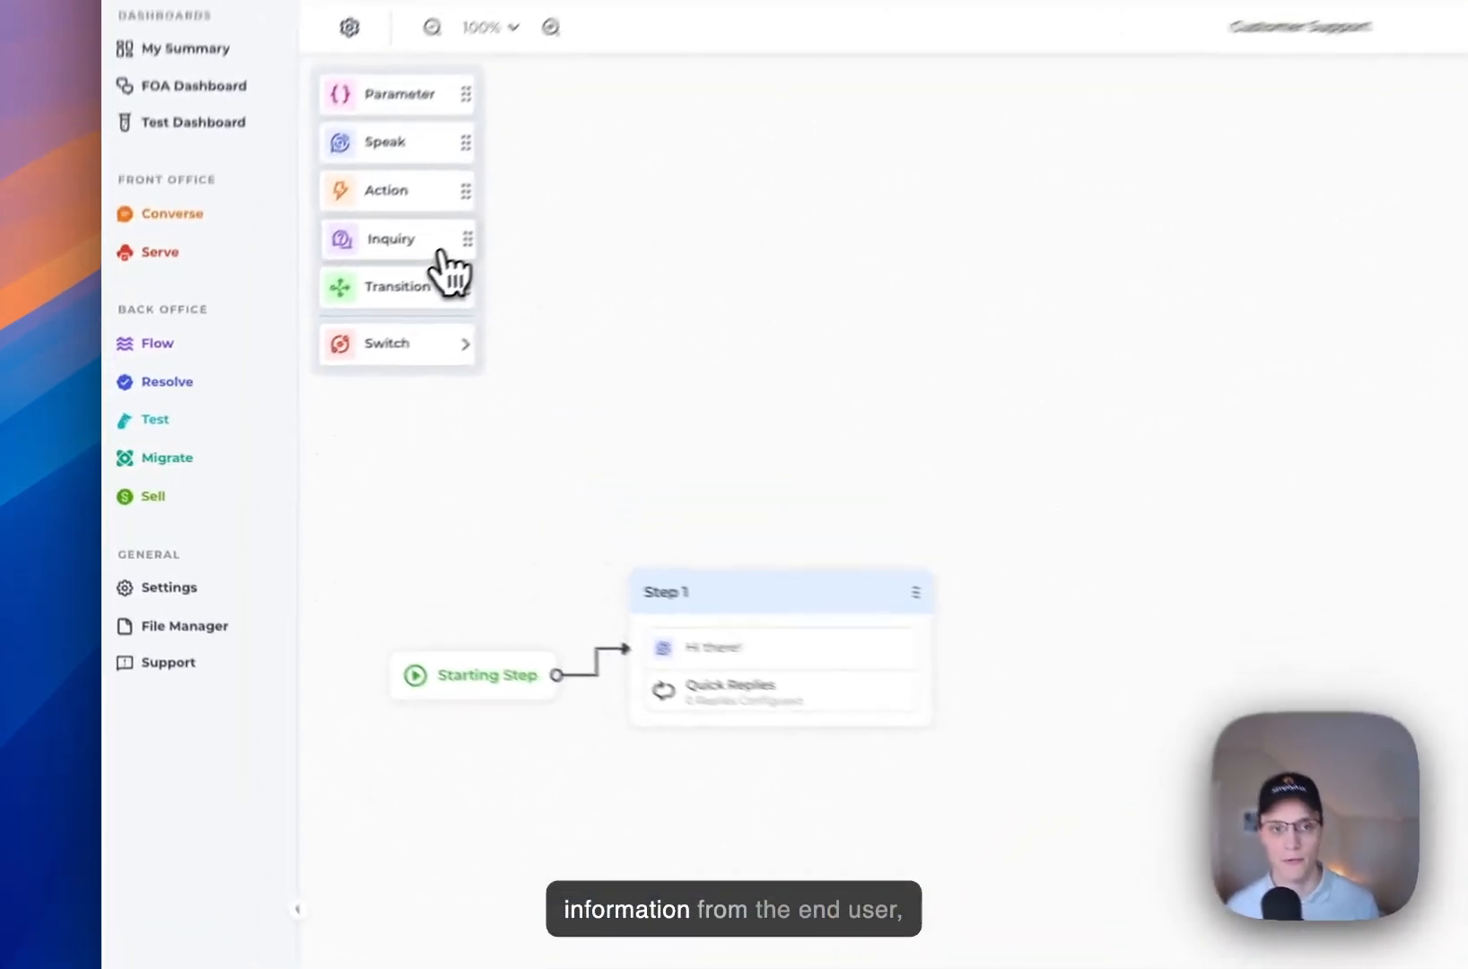
# Step: Add an Inquiry block to Step 1 below the greeting and set its question to "What is your name?"
pyautogui.moveTo(300, 346); pyautogui.dragTo(502, 567)
pyautogui.moveTo(911, 696); pyautogui.dragTo(906, 708)
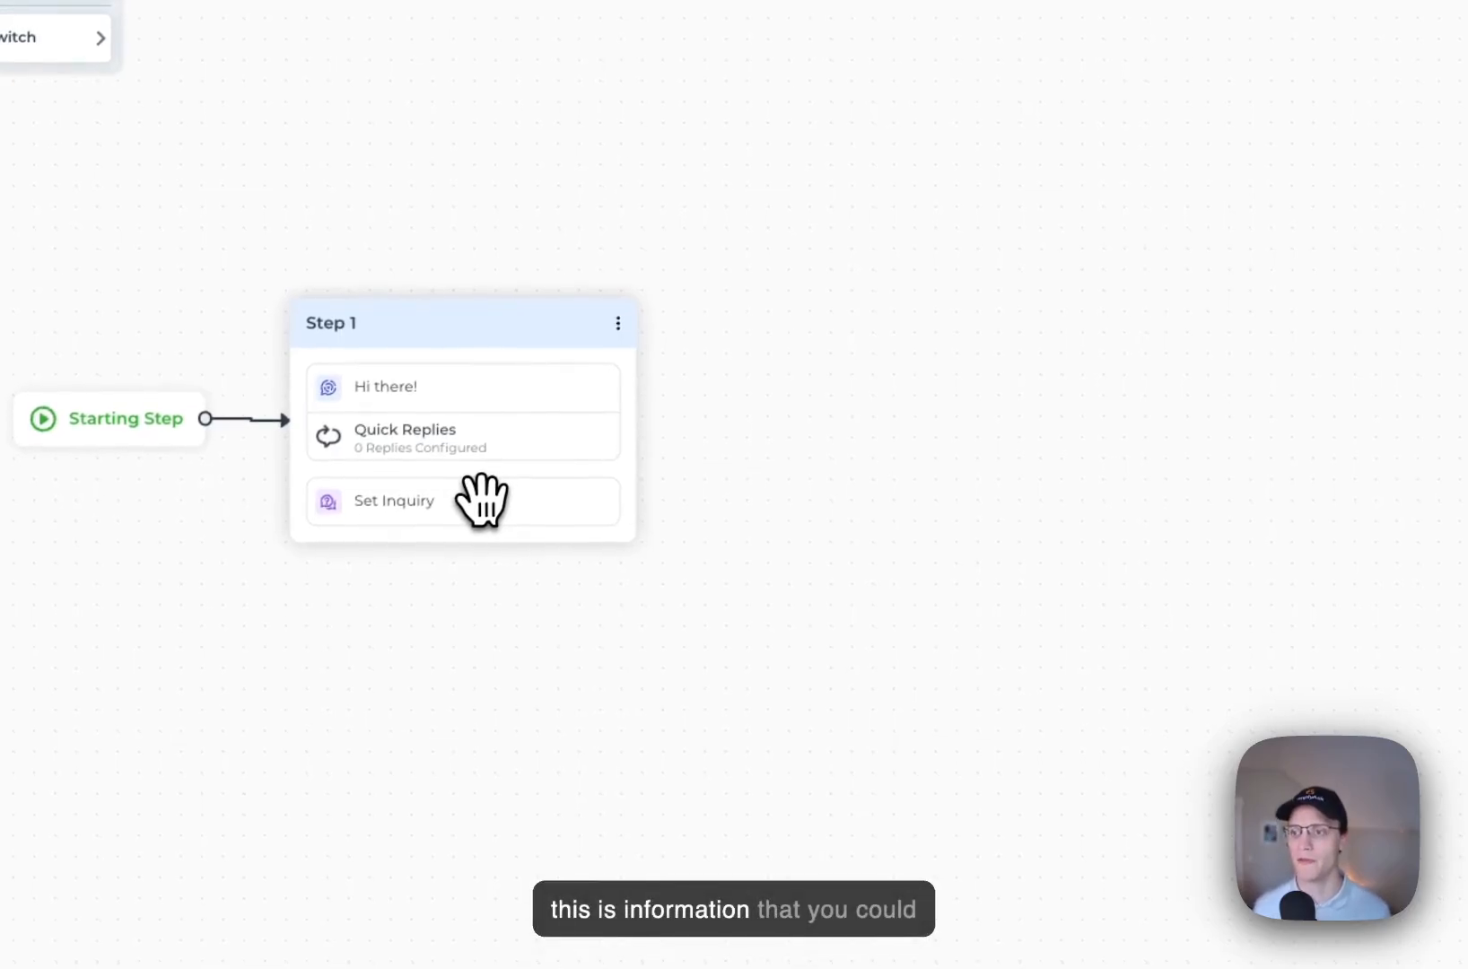
pyautogui.click(482, 500)
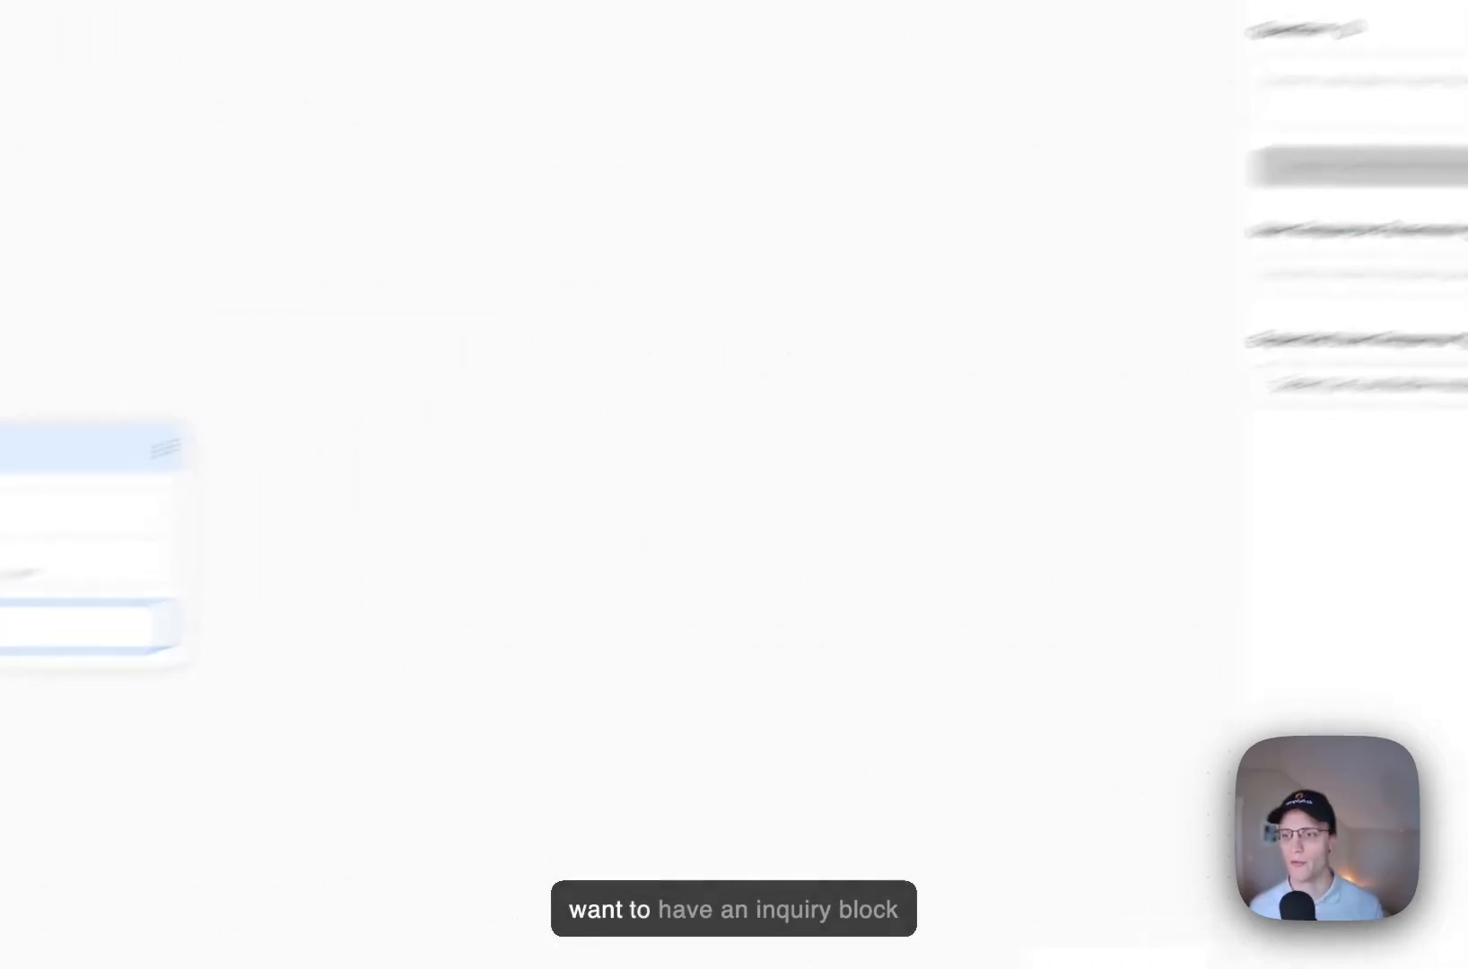
pyautogui.click(901, 458)
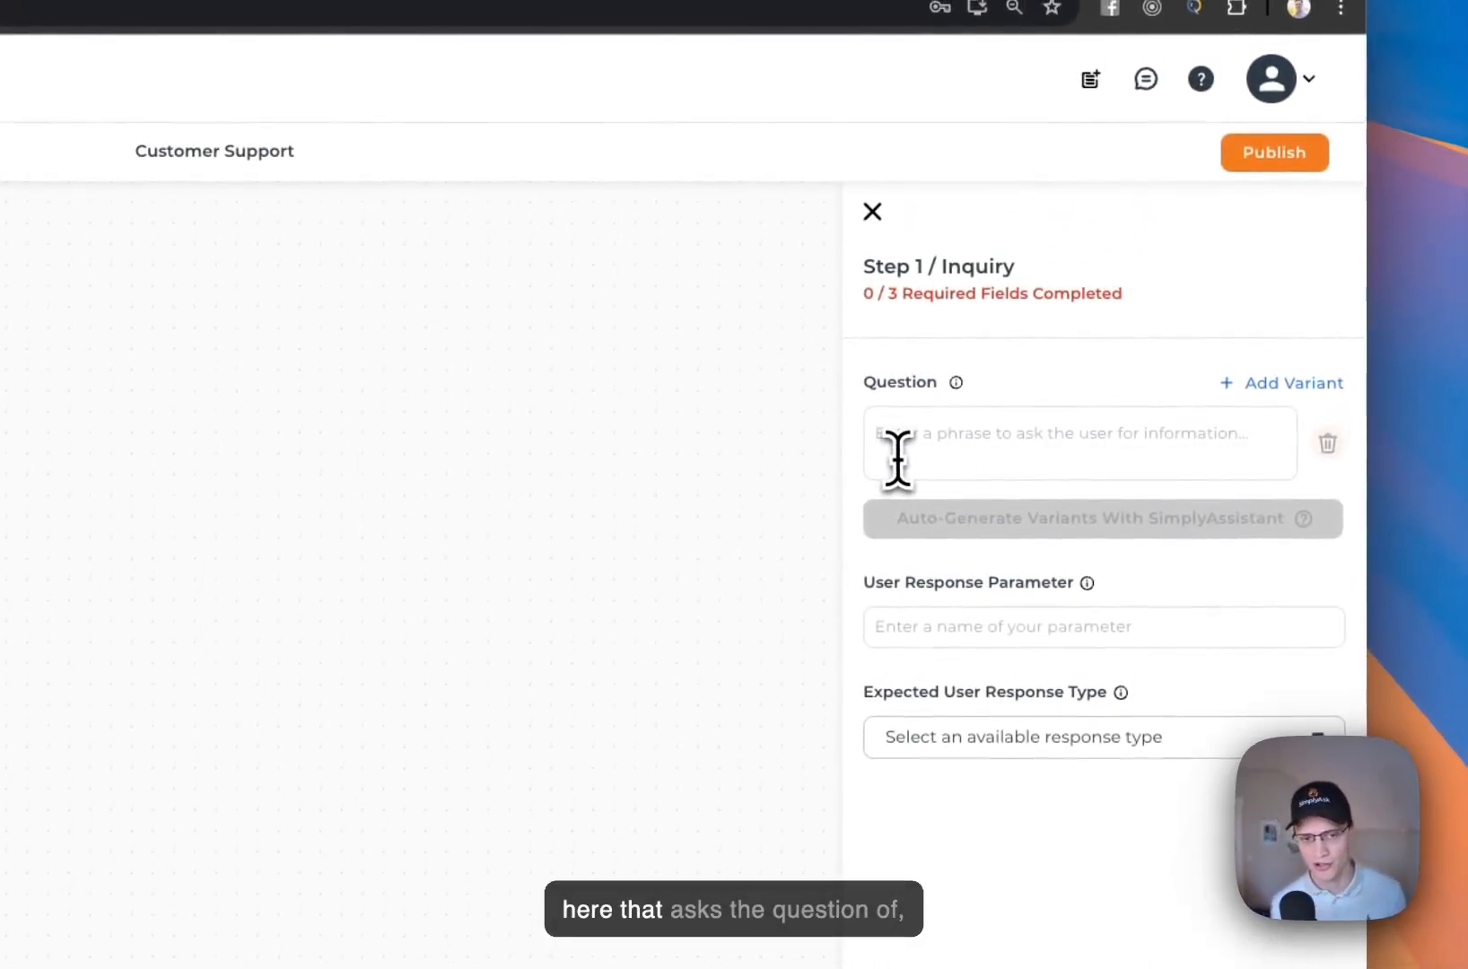
pyautogui.write('What is your name')
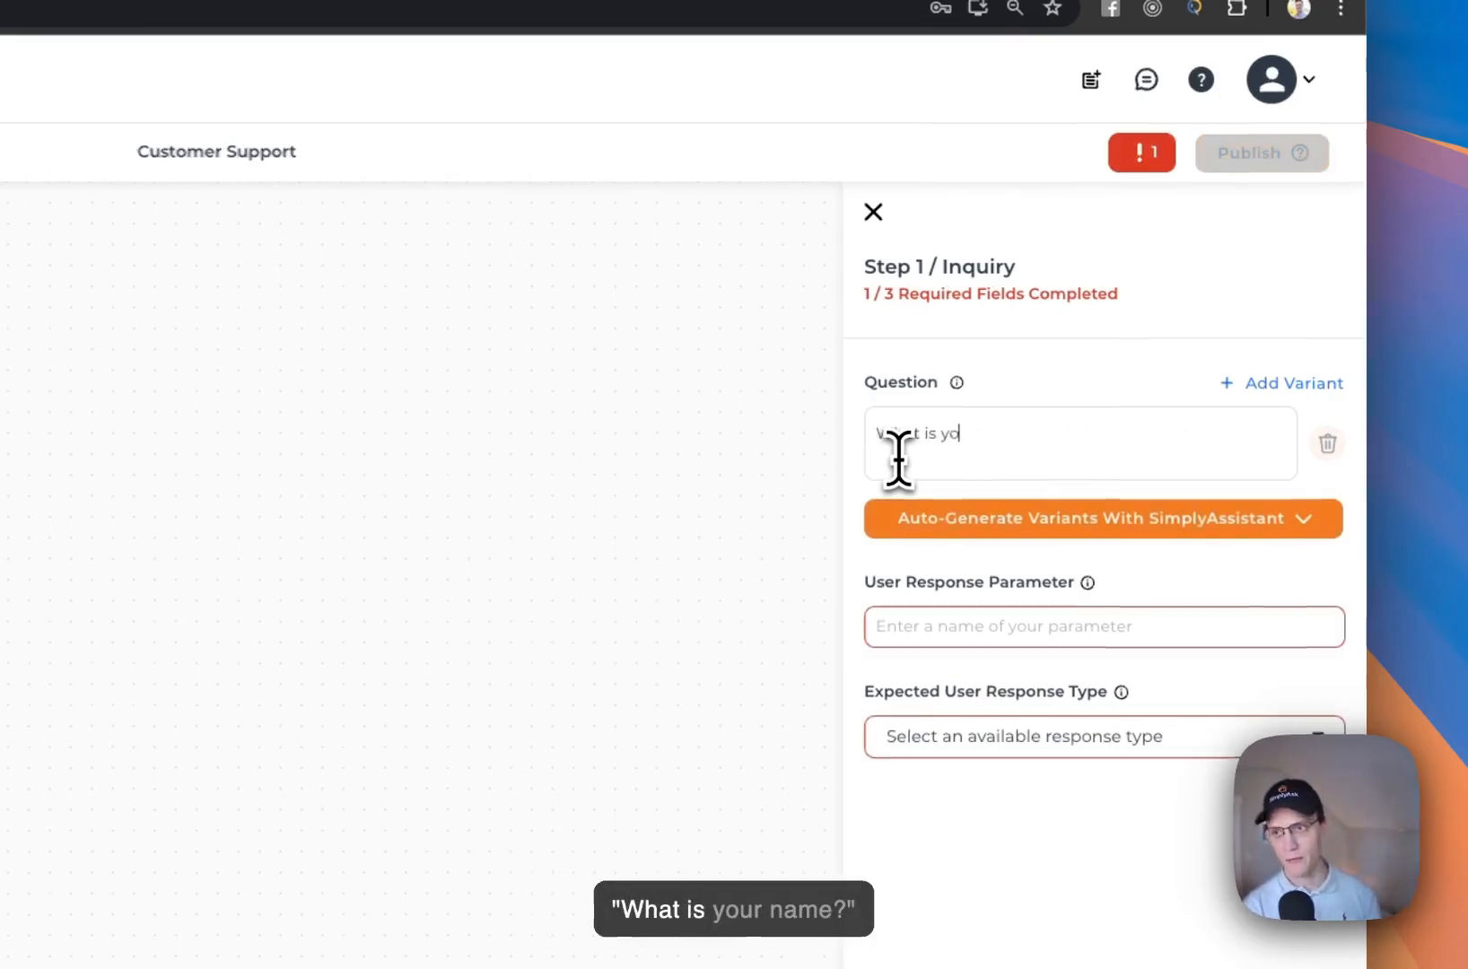
pyautogui.write('?')
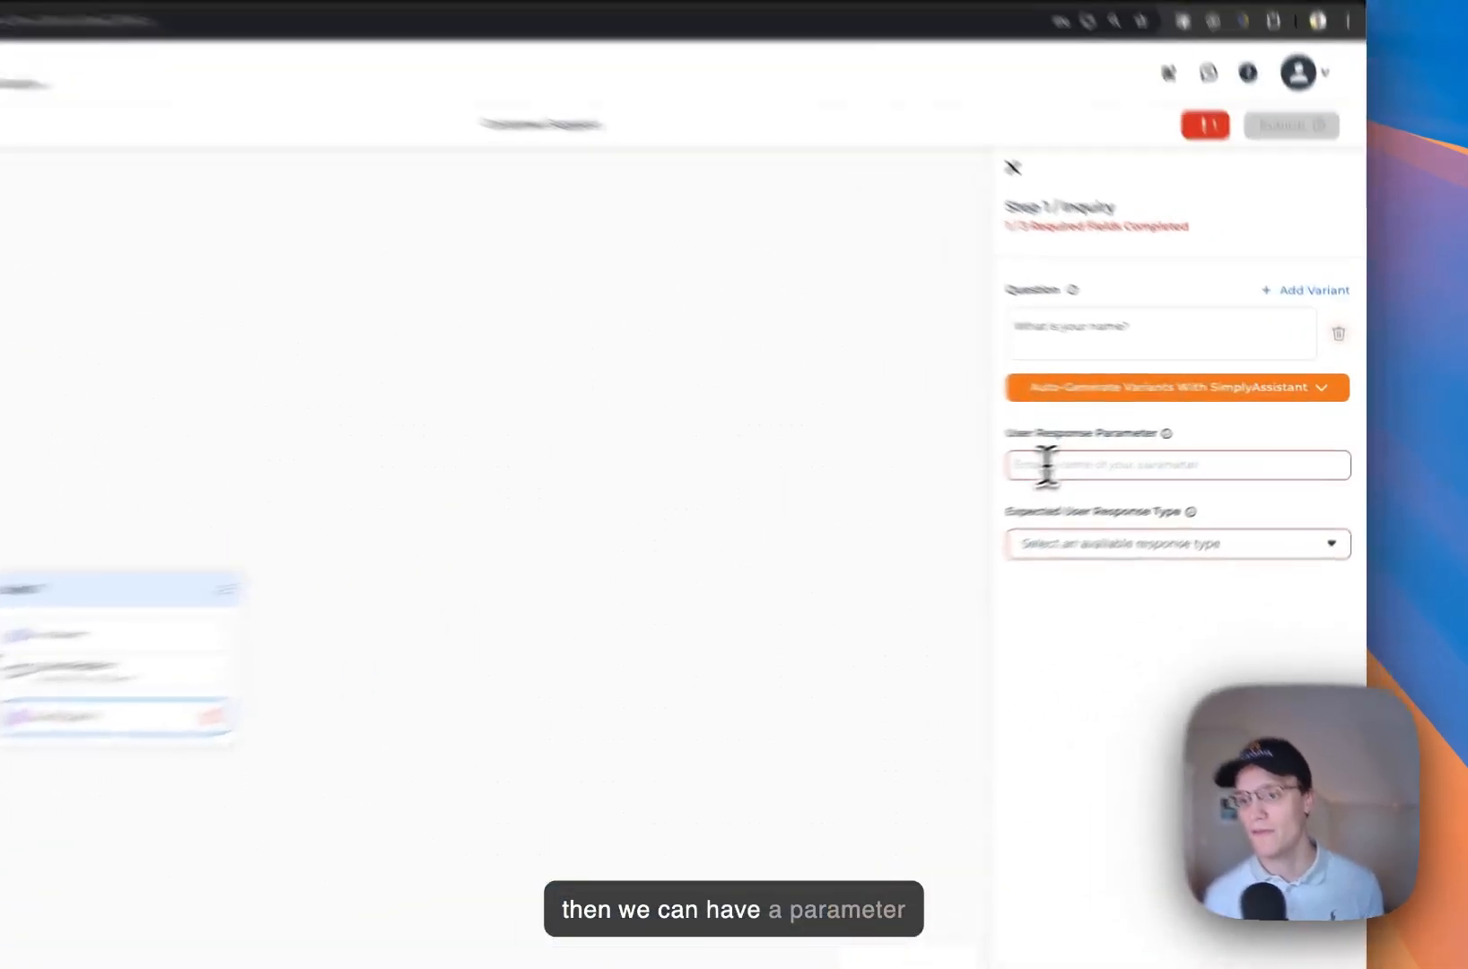
# Step: Store the name inquiry's response in a parameter called name and set its expected response type to Any
pyautogui.click(1142, 449)
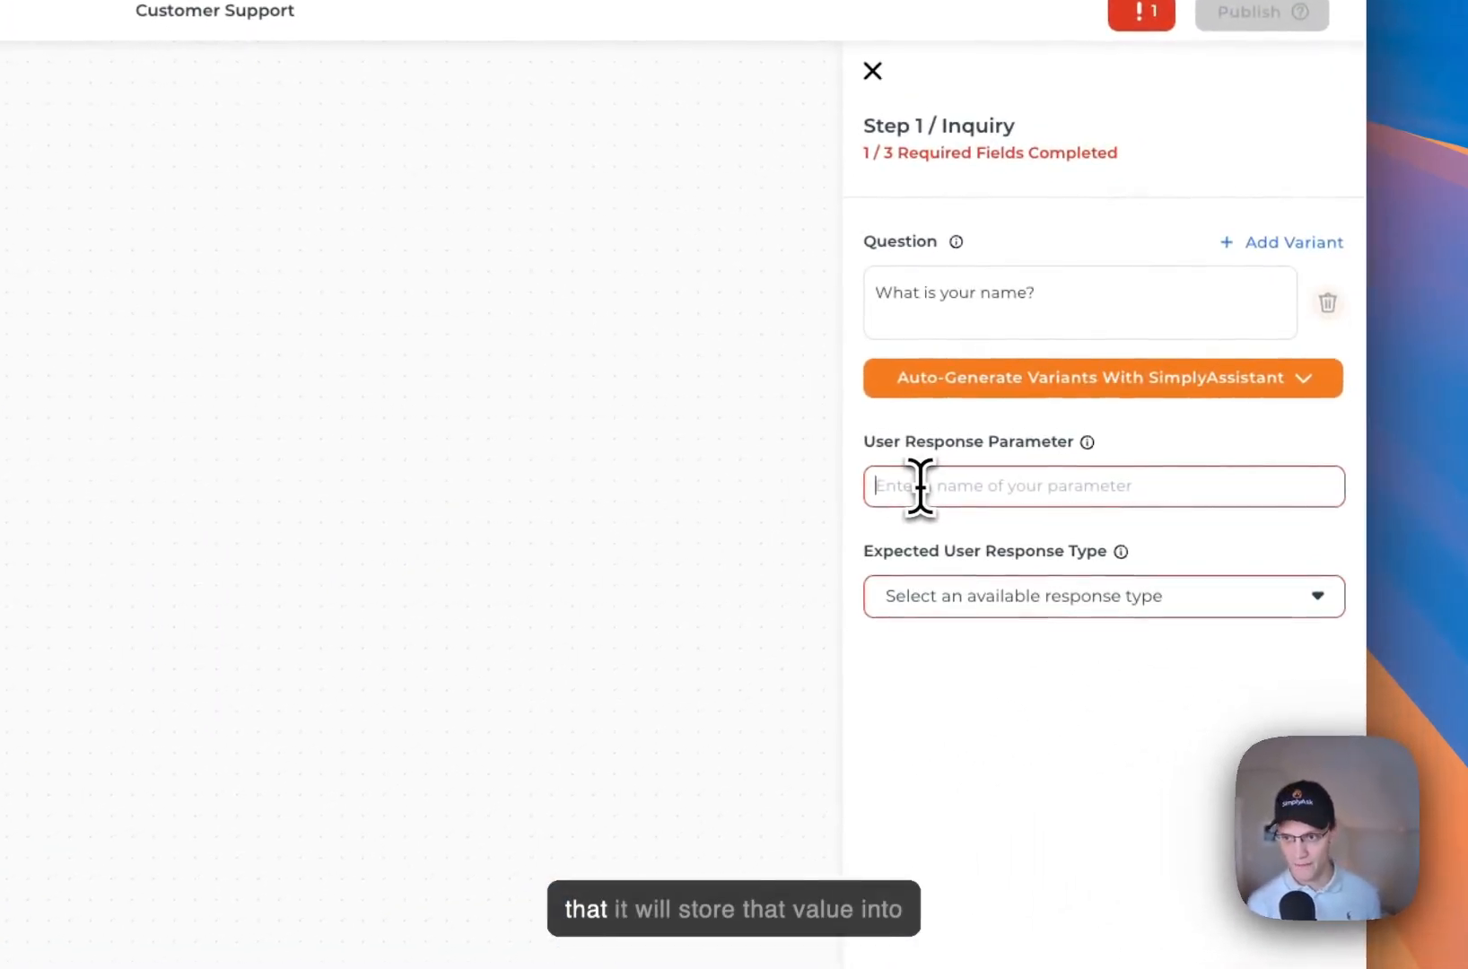
pyautogui.write('name')
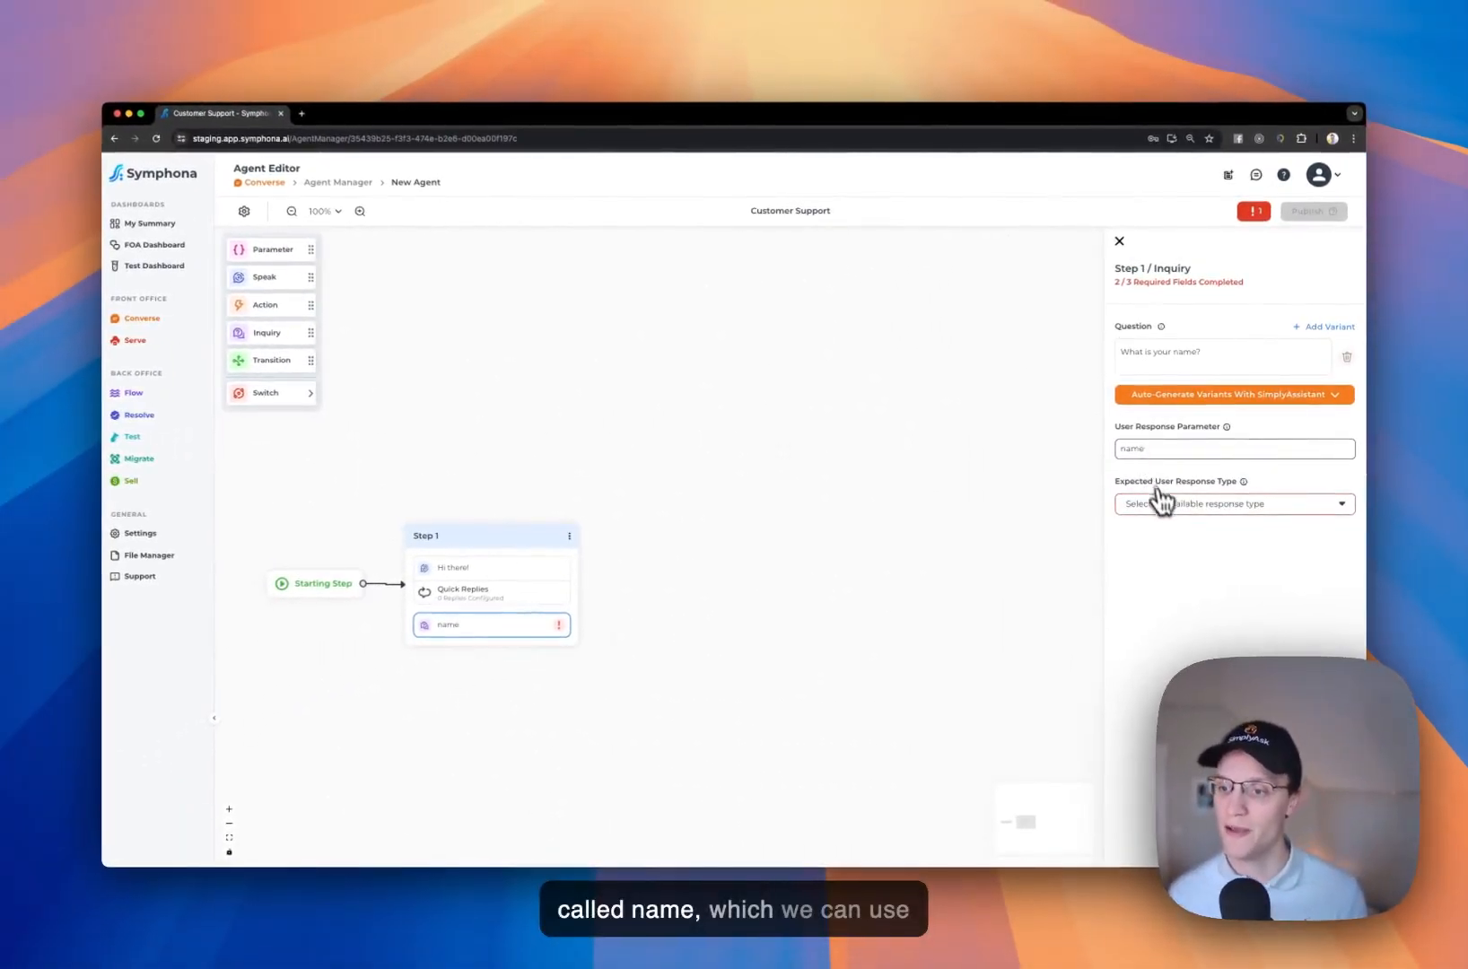
pyautogui.click(1167, 507)
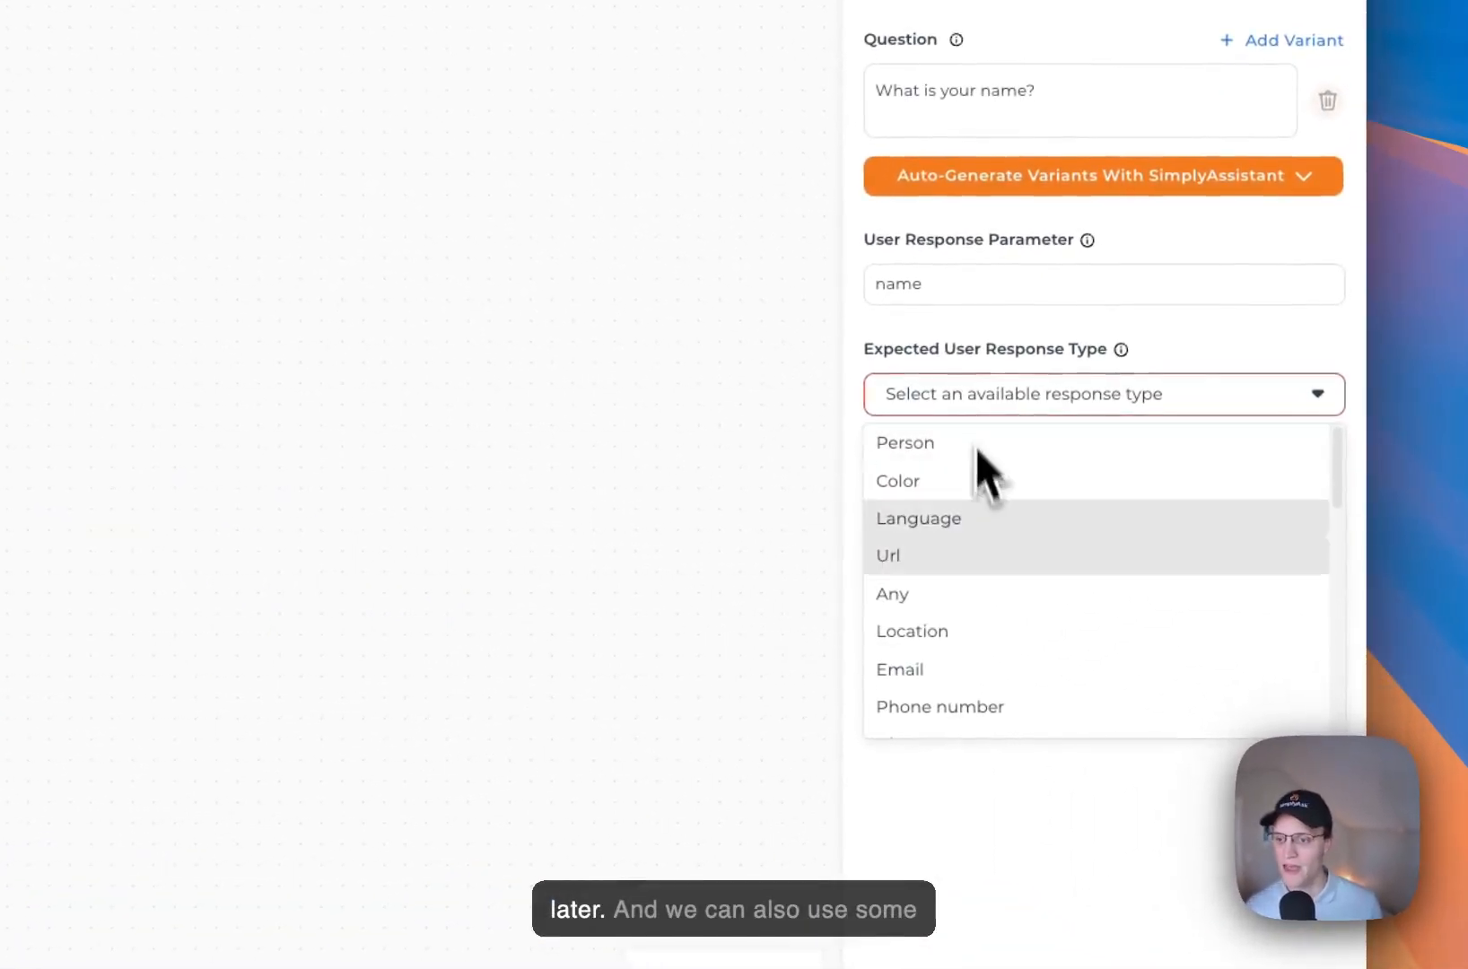
pyautogui.scroll(-1, 988, 610)
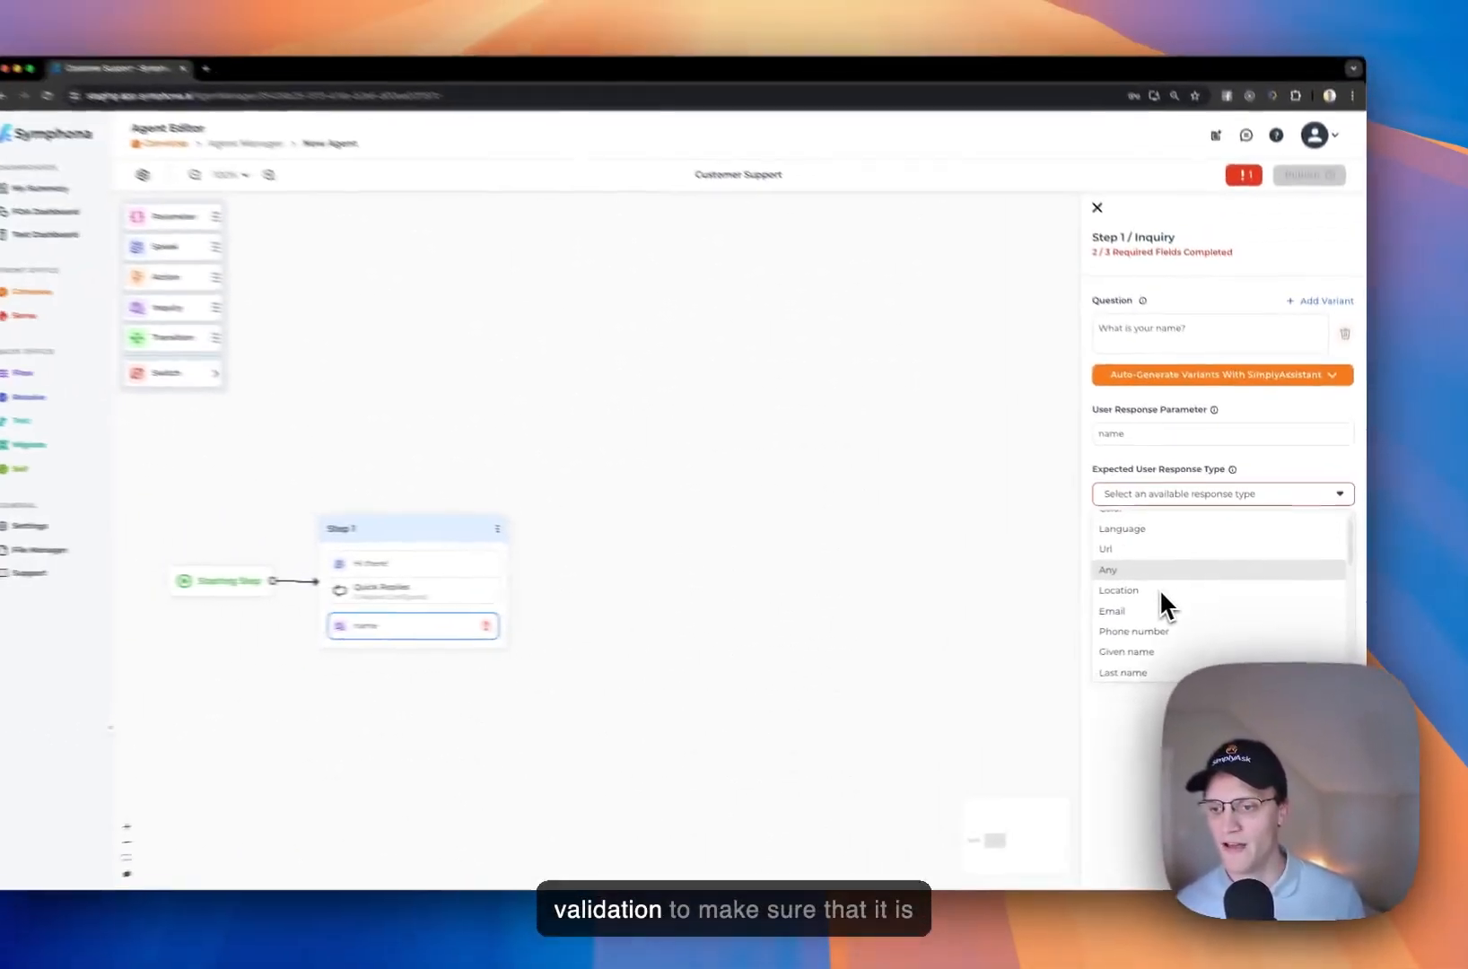
pyautogui.scroll(-3, 1162, 592)
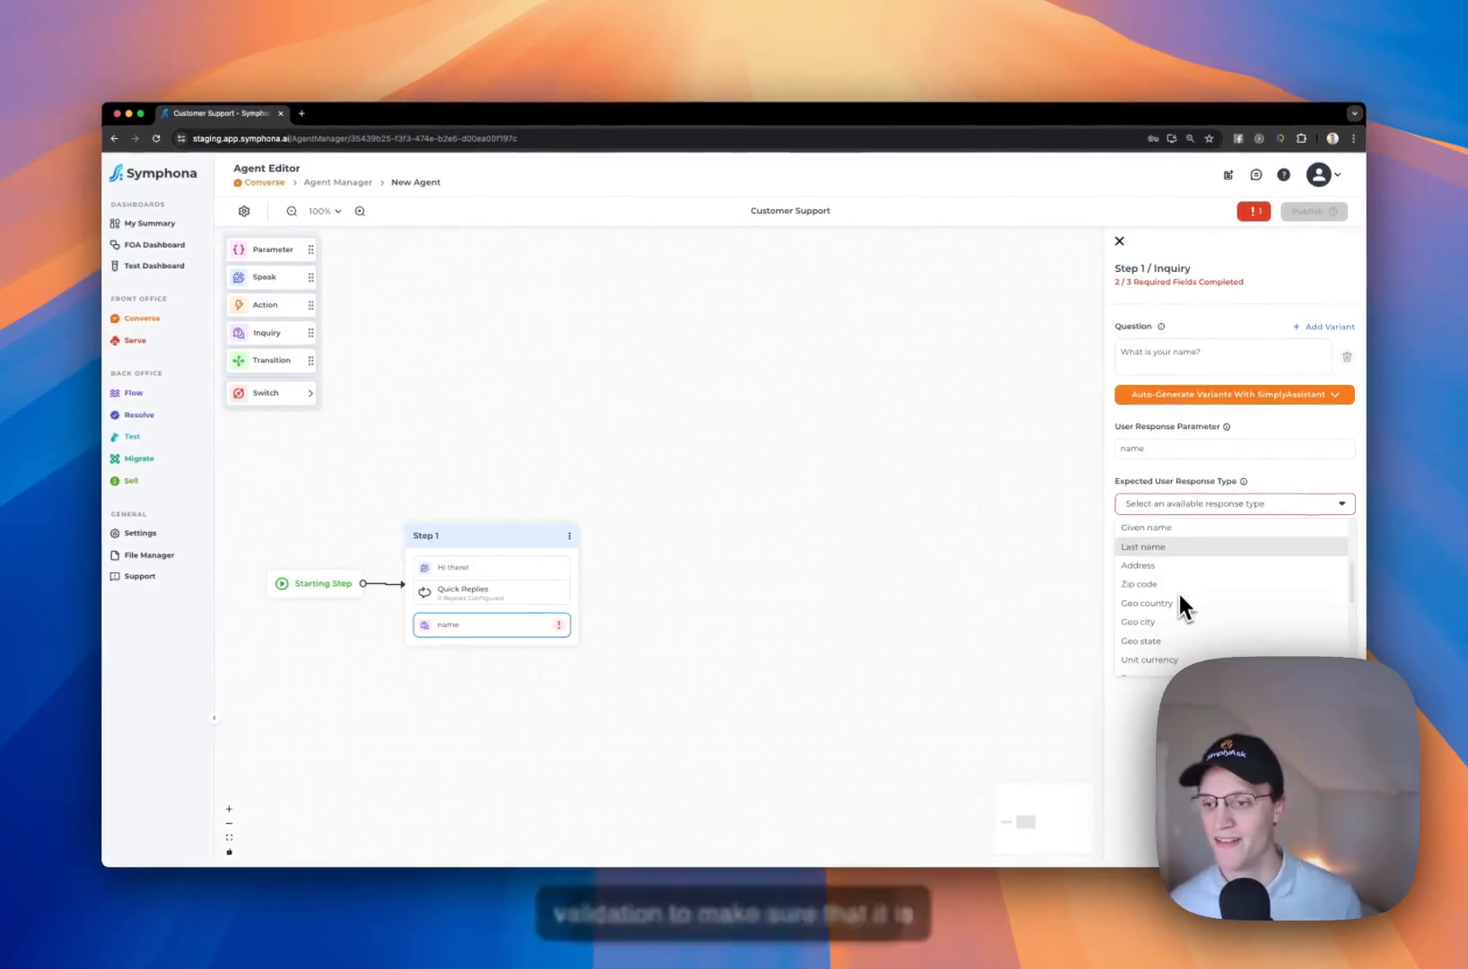
pyautogui.scroll(-5, 1182, 589)
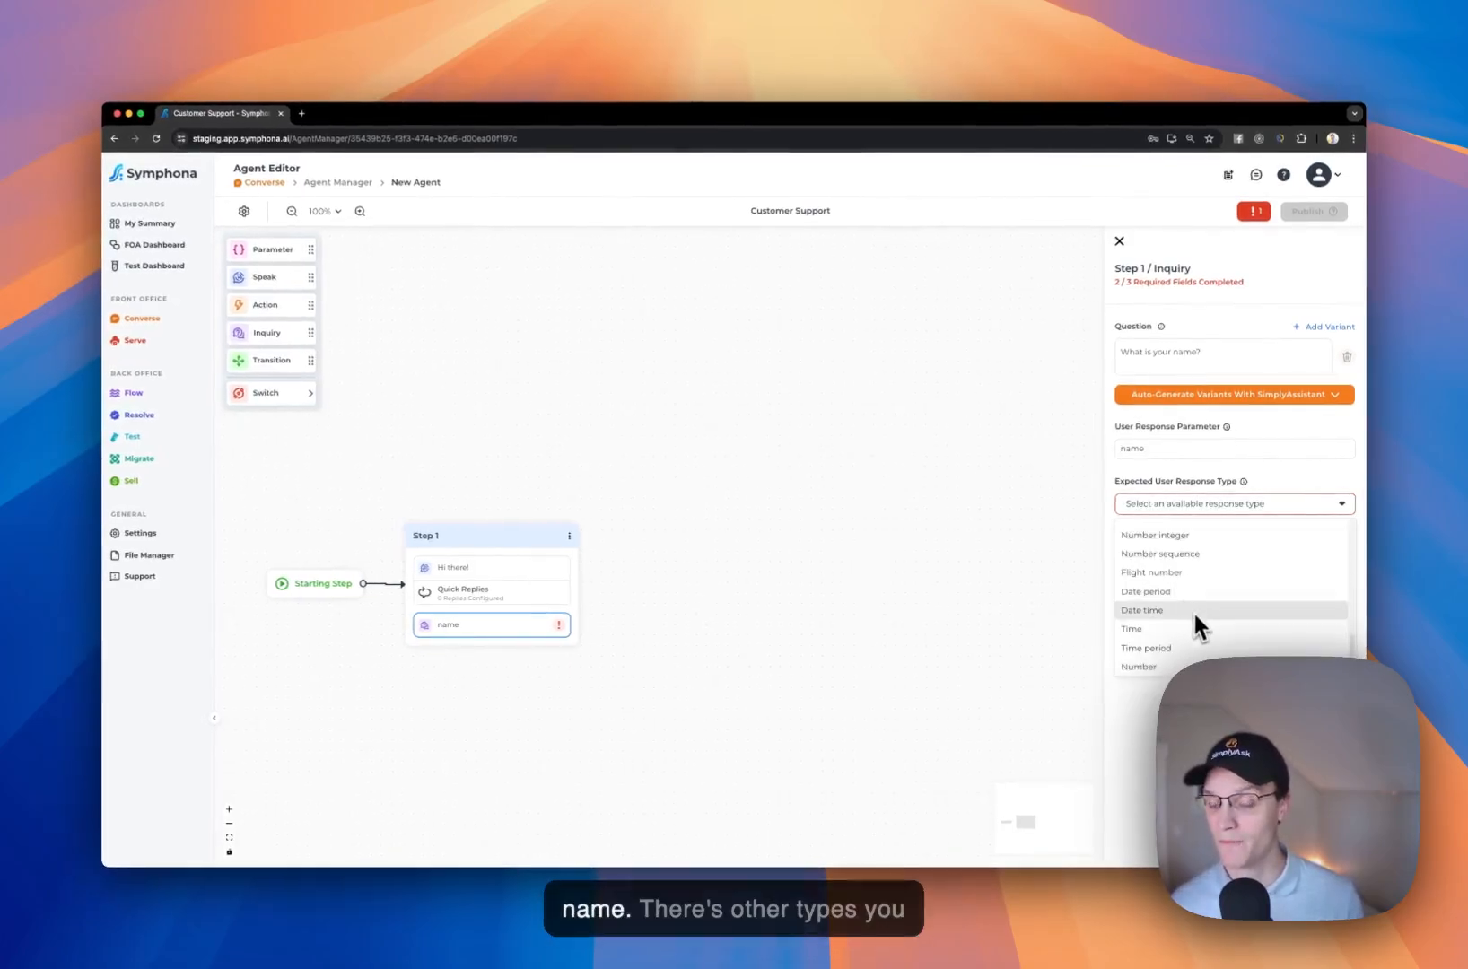
pyautogui.scroll(1, 1197, 615)
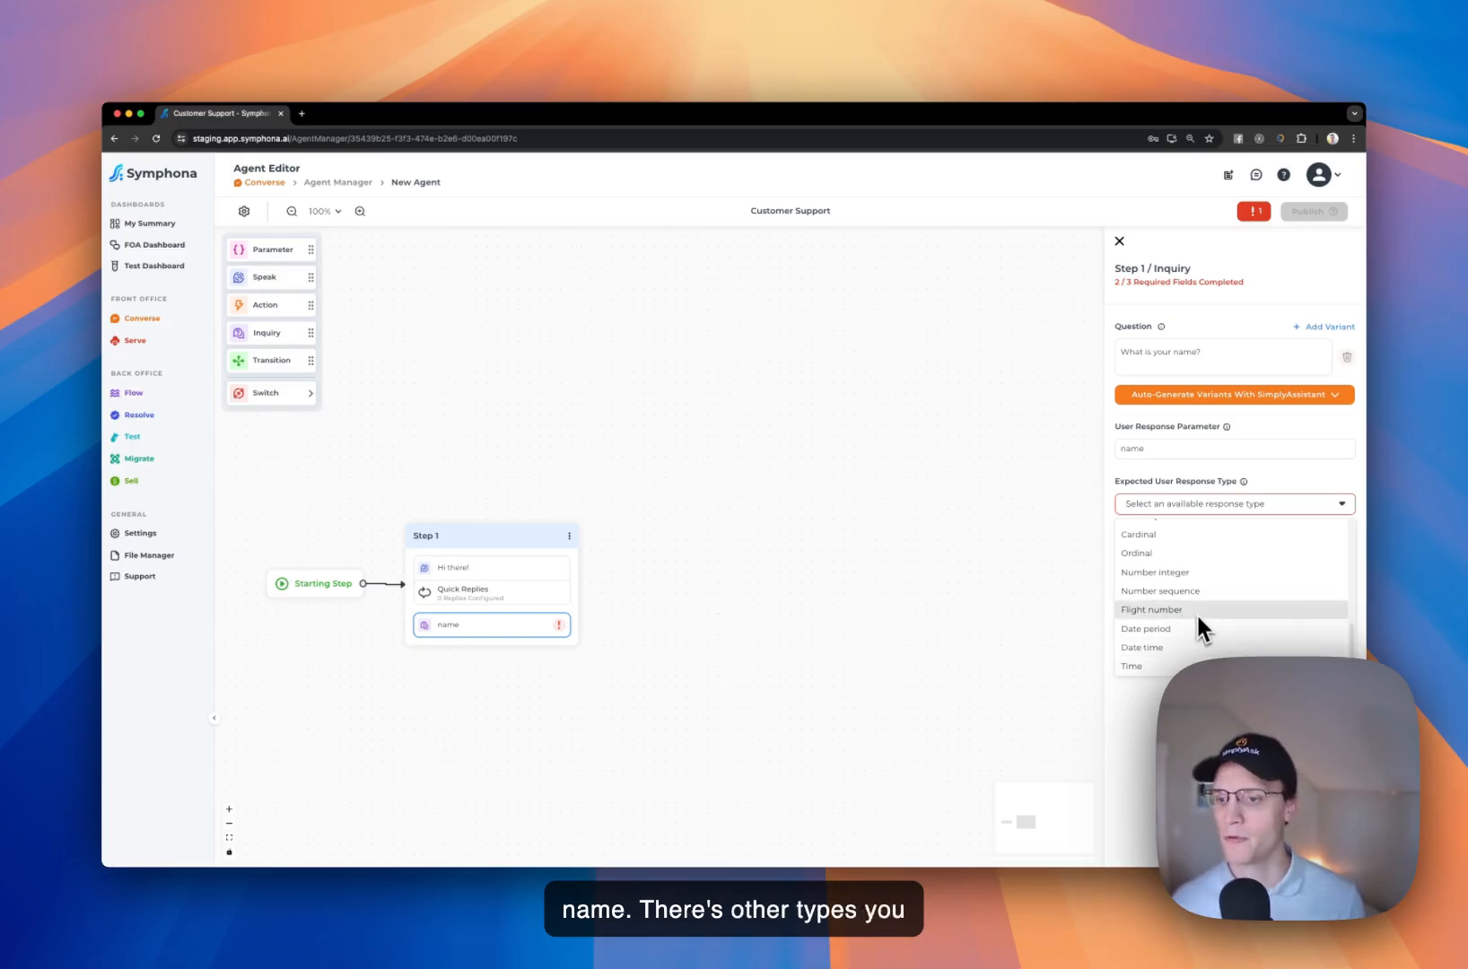
pyautogui.scroll(-1, 1197, 615)
pyautogui.scroll(6, 1198, 613)
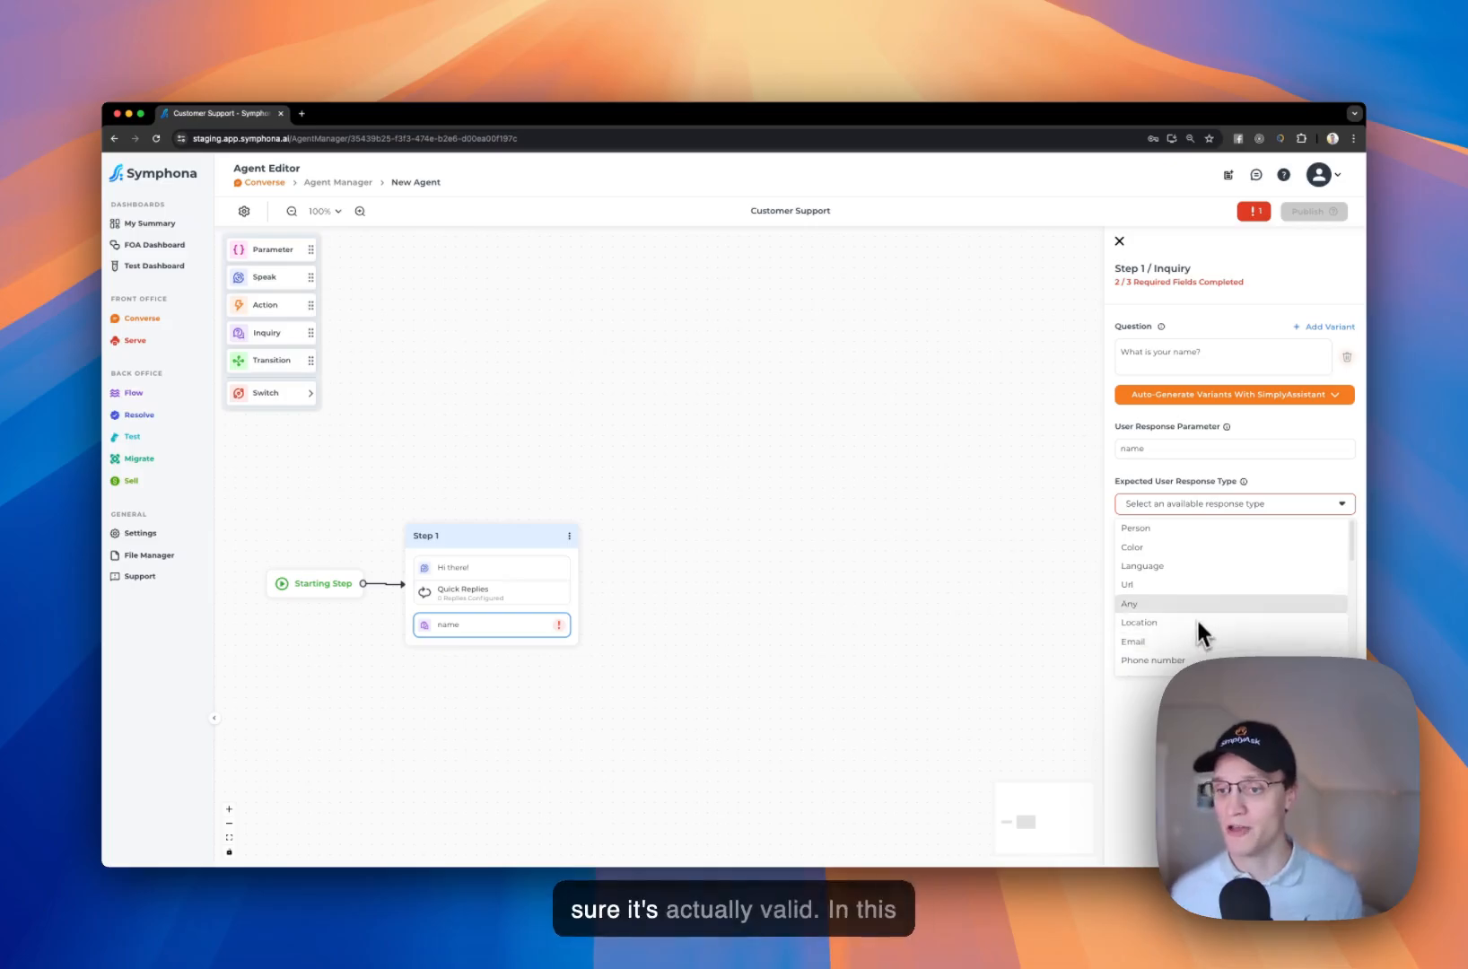
pyautogui.click(1197, 605)
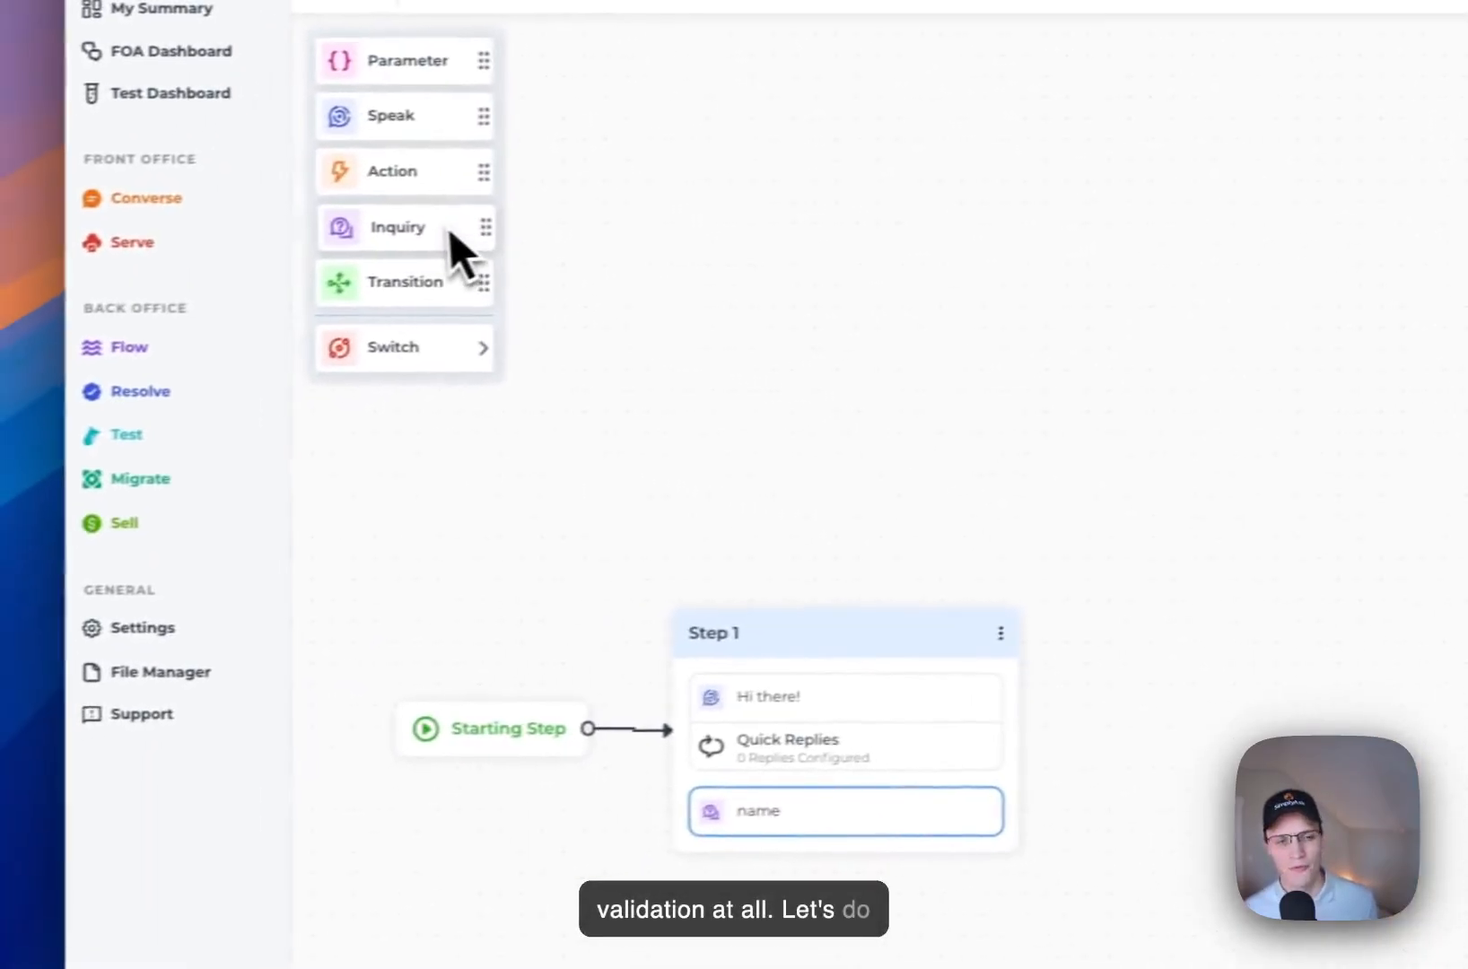
# Step: Add a second Inquiry block to Step 1 below the name inquiry, asking "What is your question?"
pyautogui.moveTo(449, 230); pyautogui.dragTo(835, 821)
pyautogui.moveTo(619, 650); pyautogui.dragTo(618, 639)
pyautogui.click(624, 664)
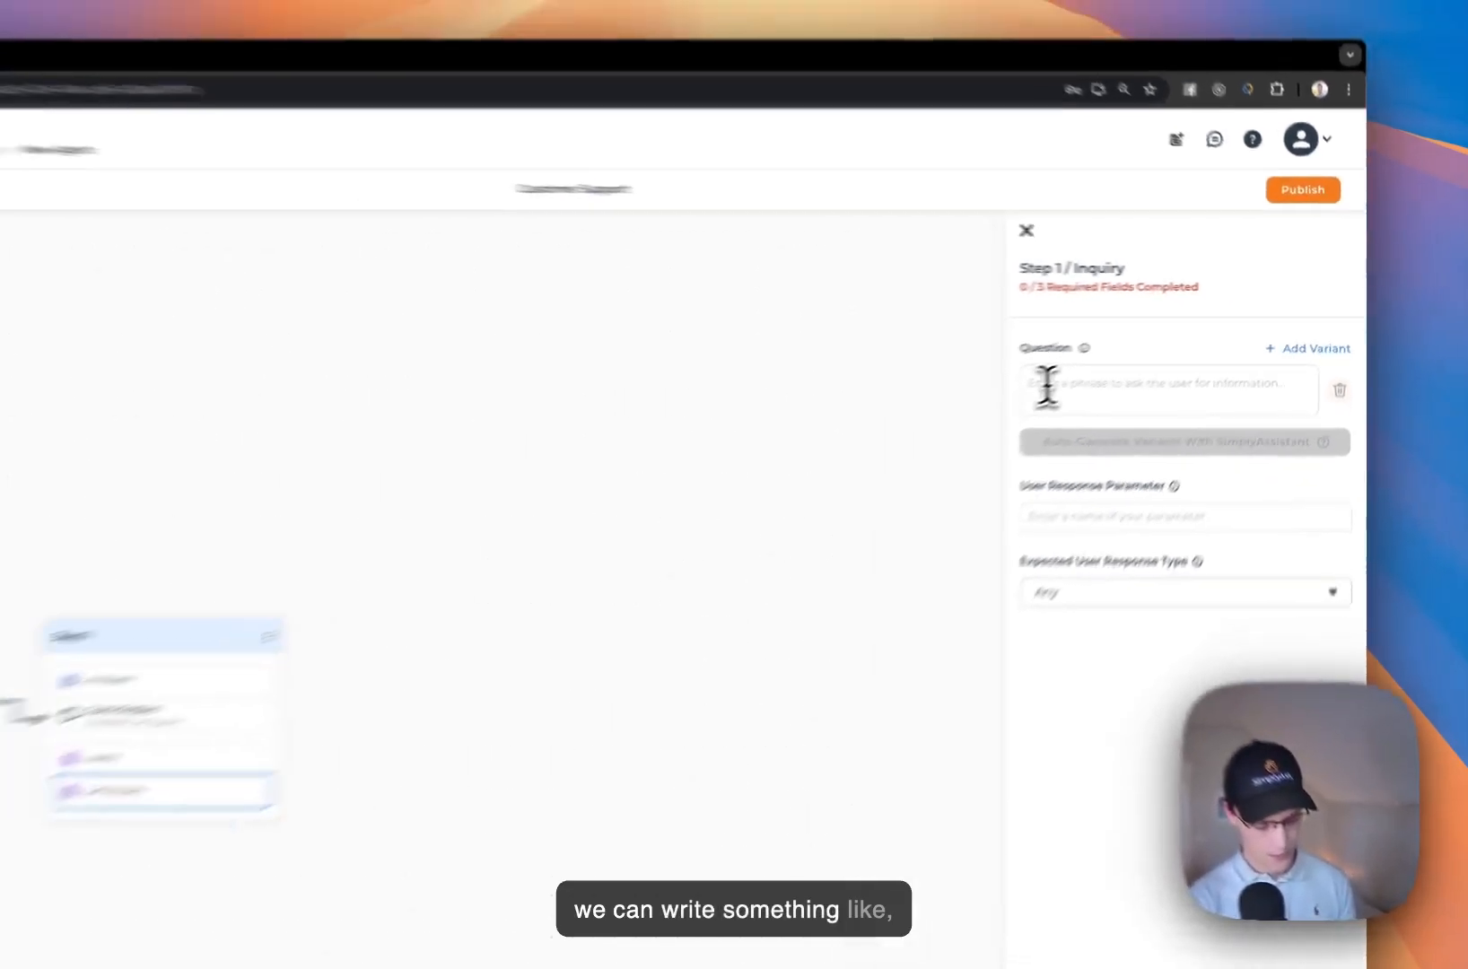
pyautogui.write('What is your question?')
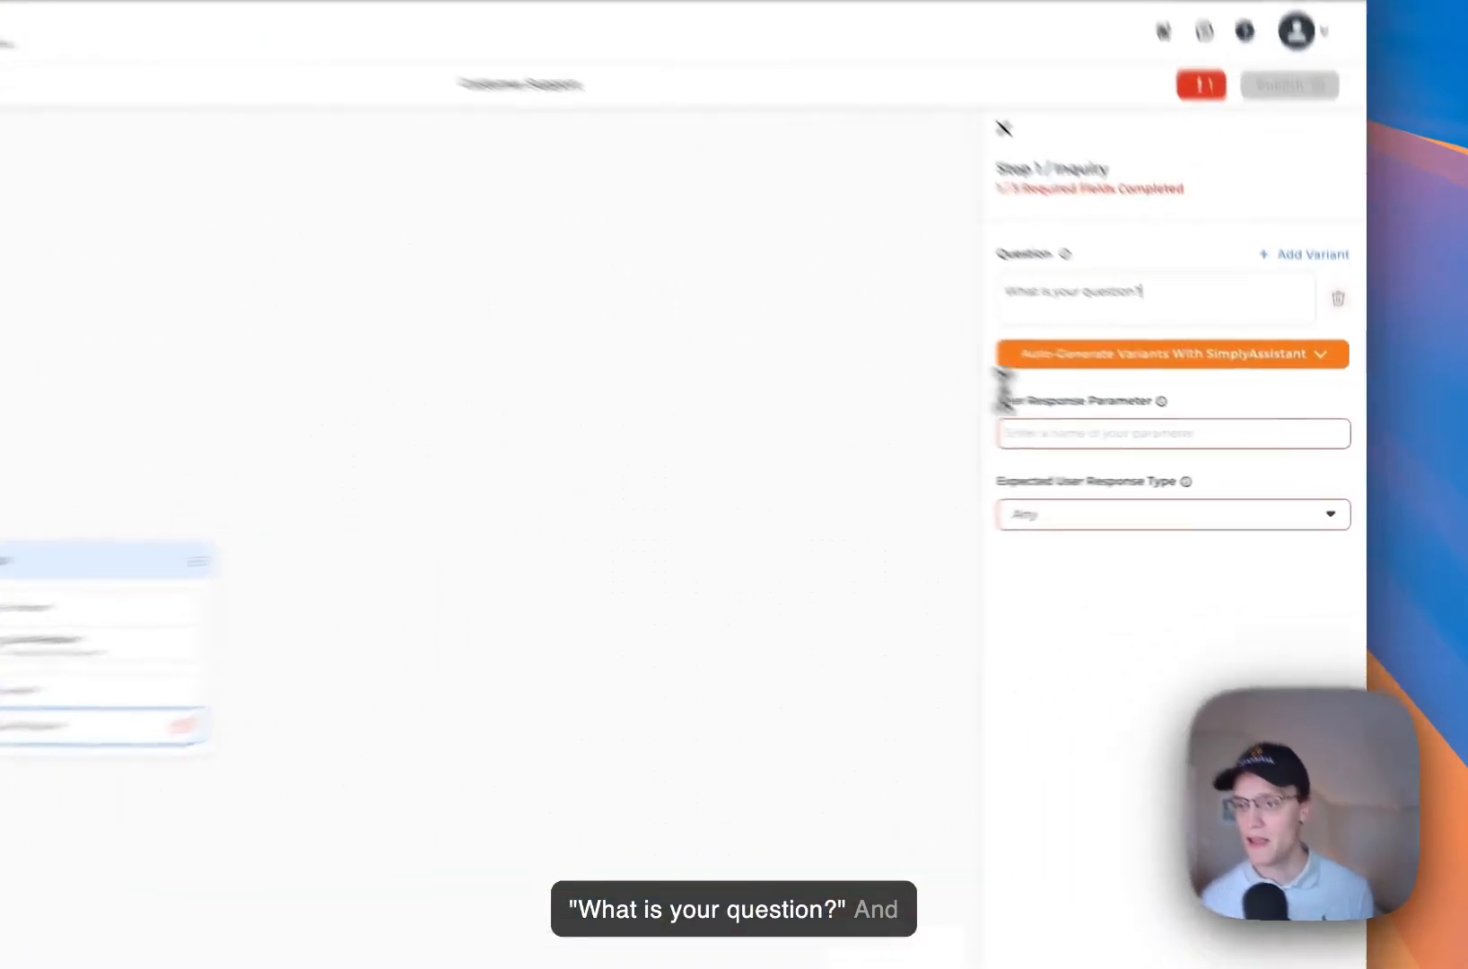
# Step: Store the second inquiry's response in a parameter called question with the expected response type Any
pyautogui.click(1157, 448)
pyautogui.write('question')
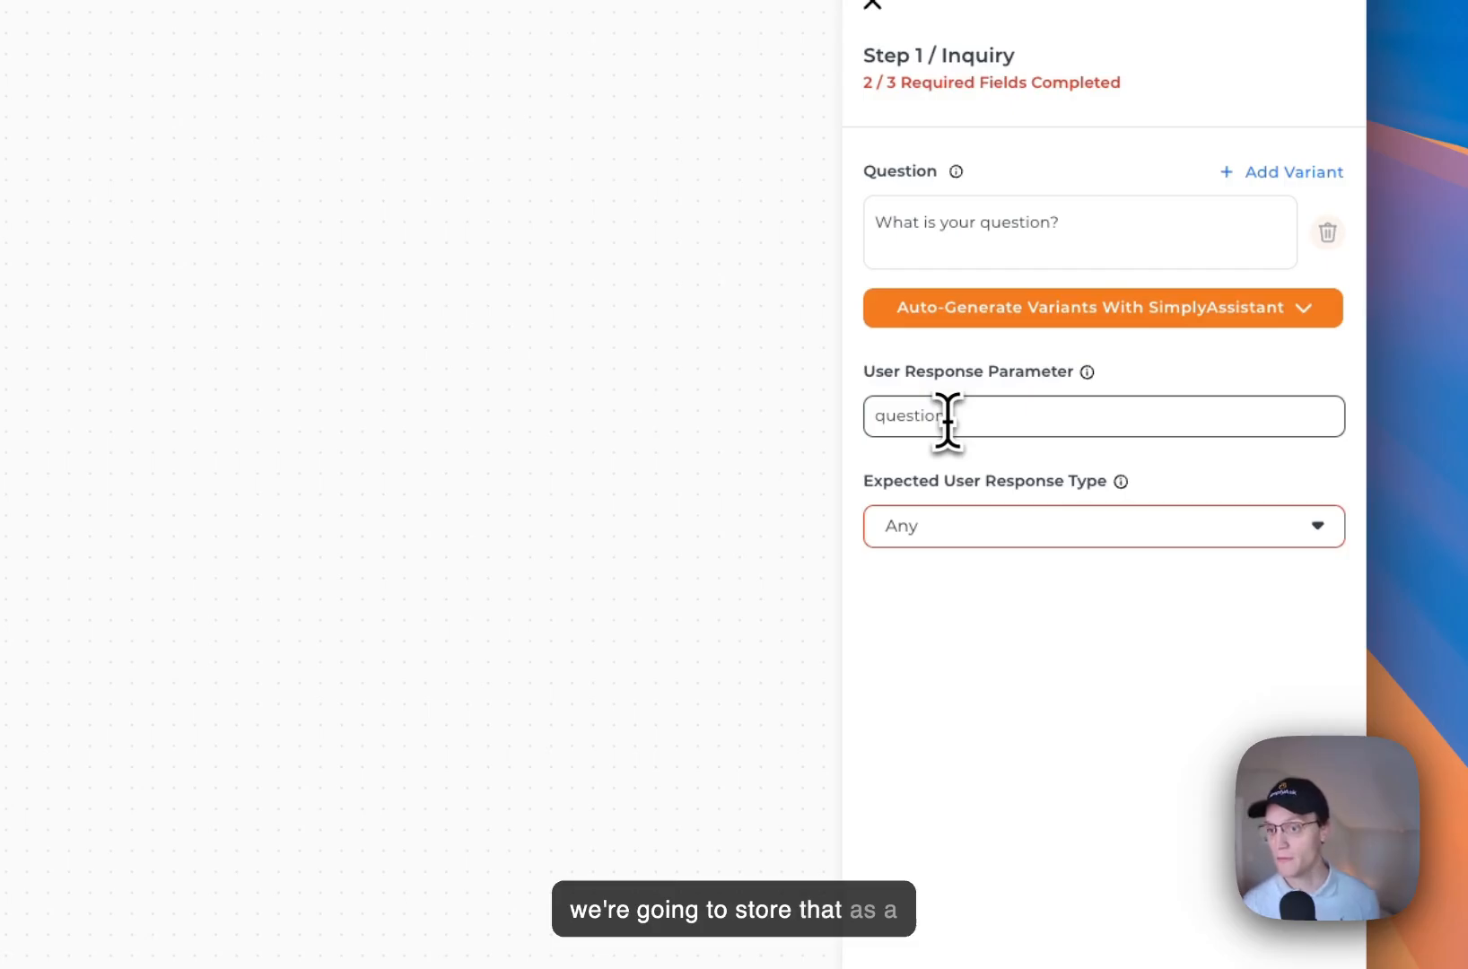
pyautogui.click(993, 526)
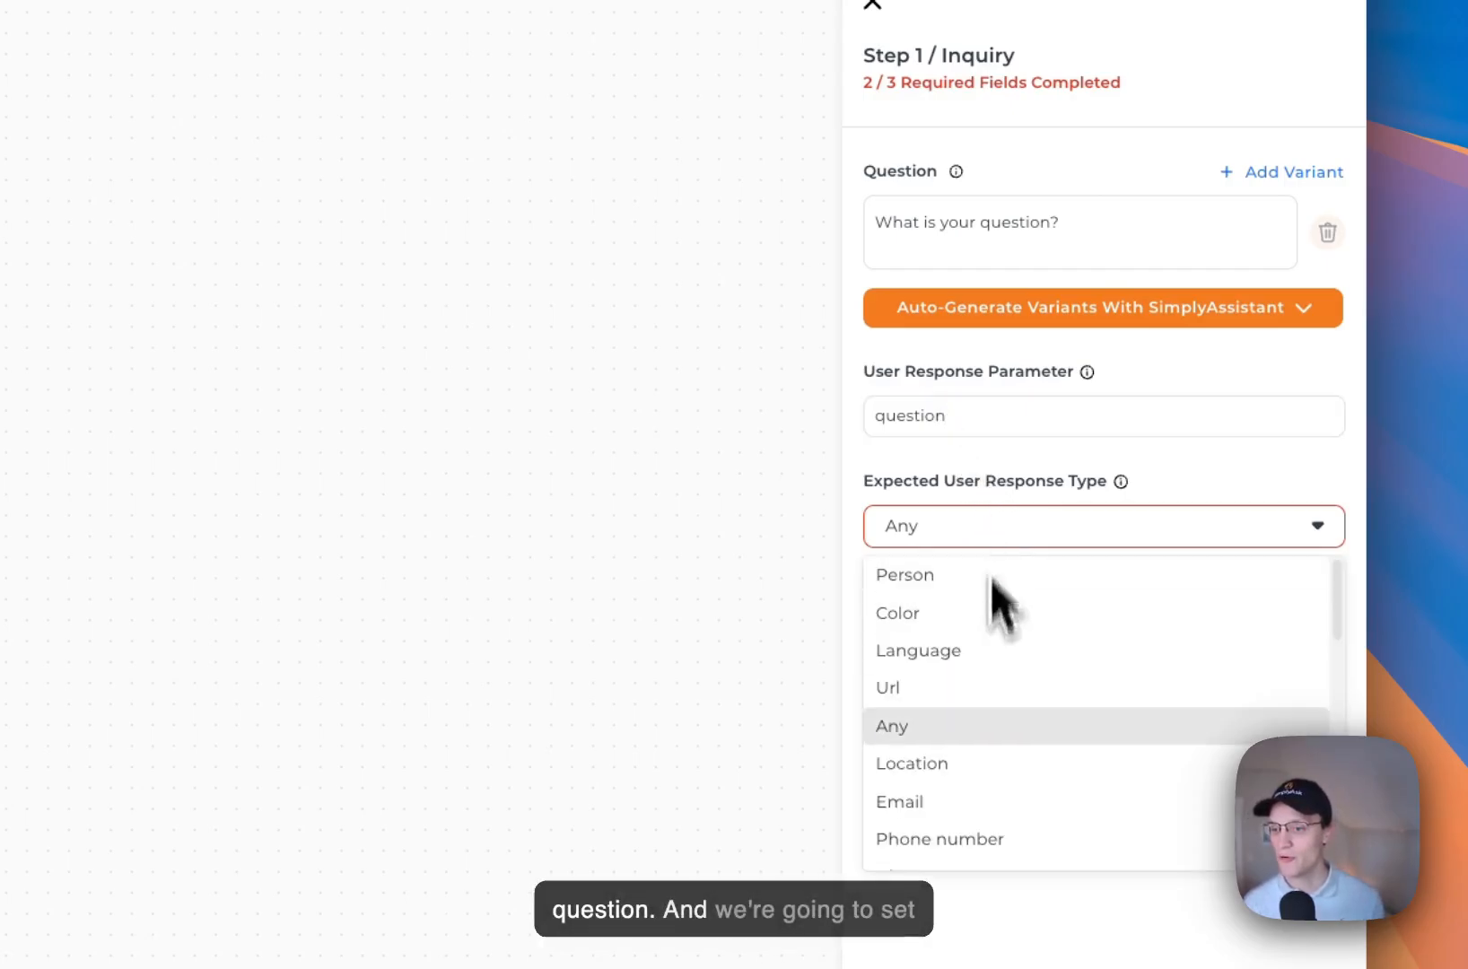
pyautogui.click(994, 725)
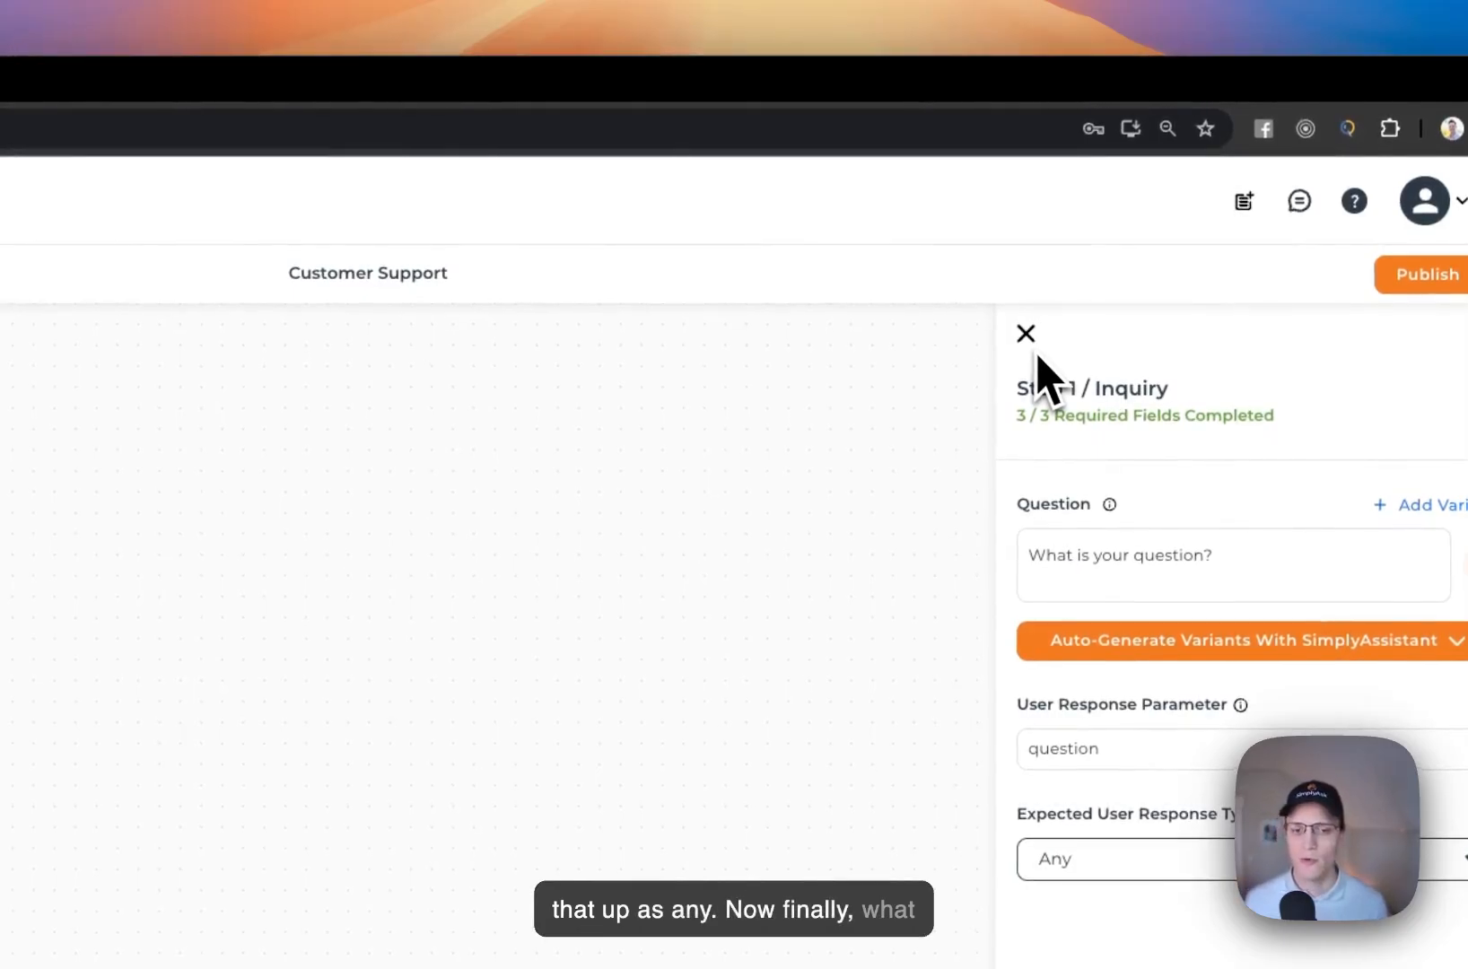
# Step: Add a Transition block to Step 1 below the two inquiries and set it to Condition Only
pyautogui.click(776, 524)
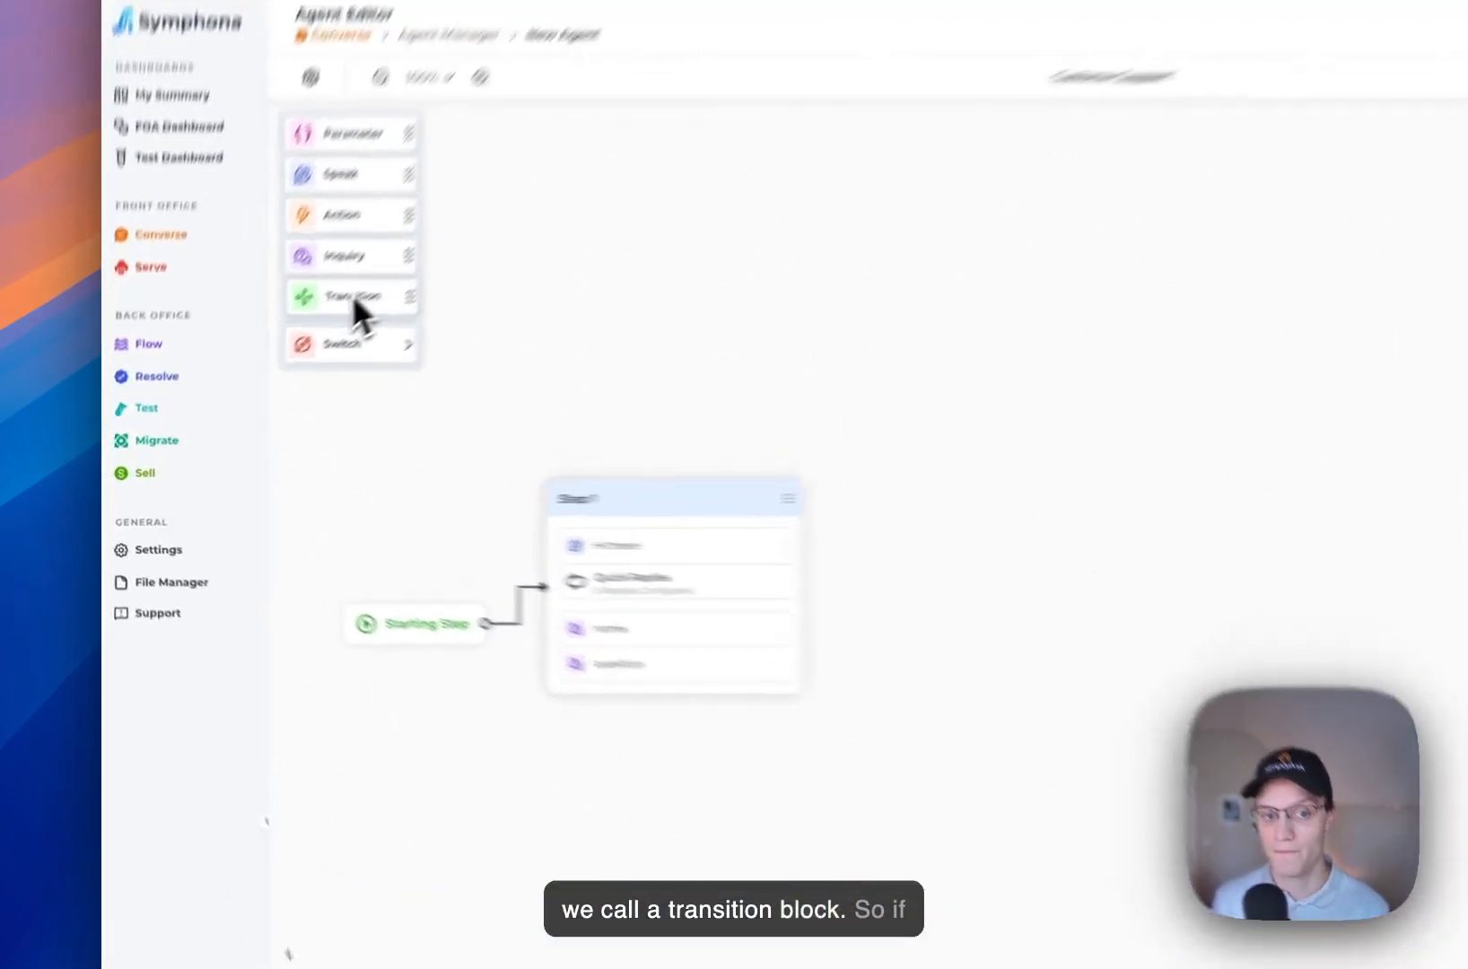
pyautogui.moveTo(272, 362); pyautogui.dragTo(511, 594)
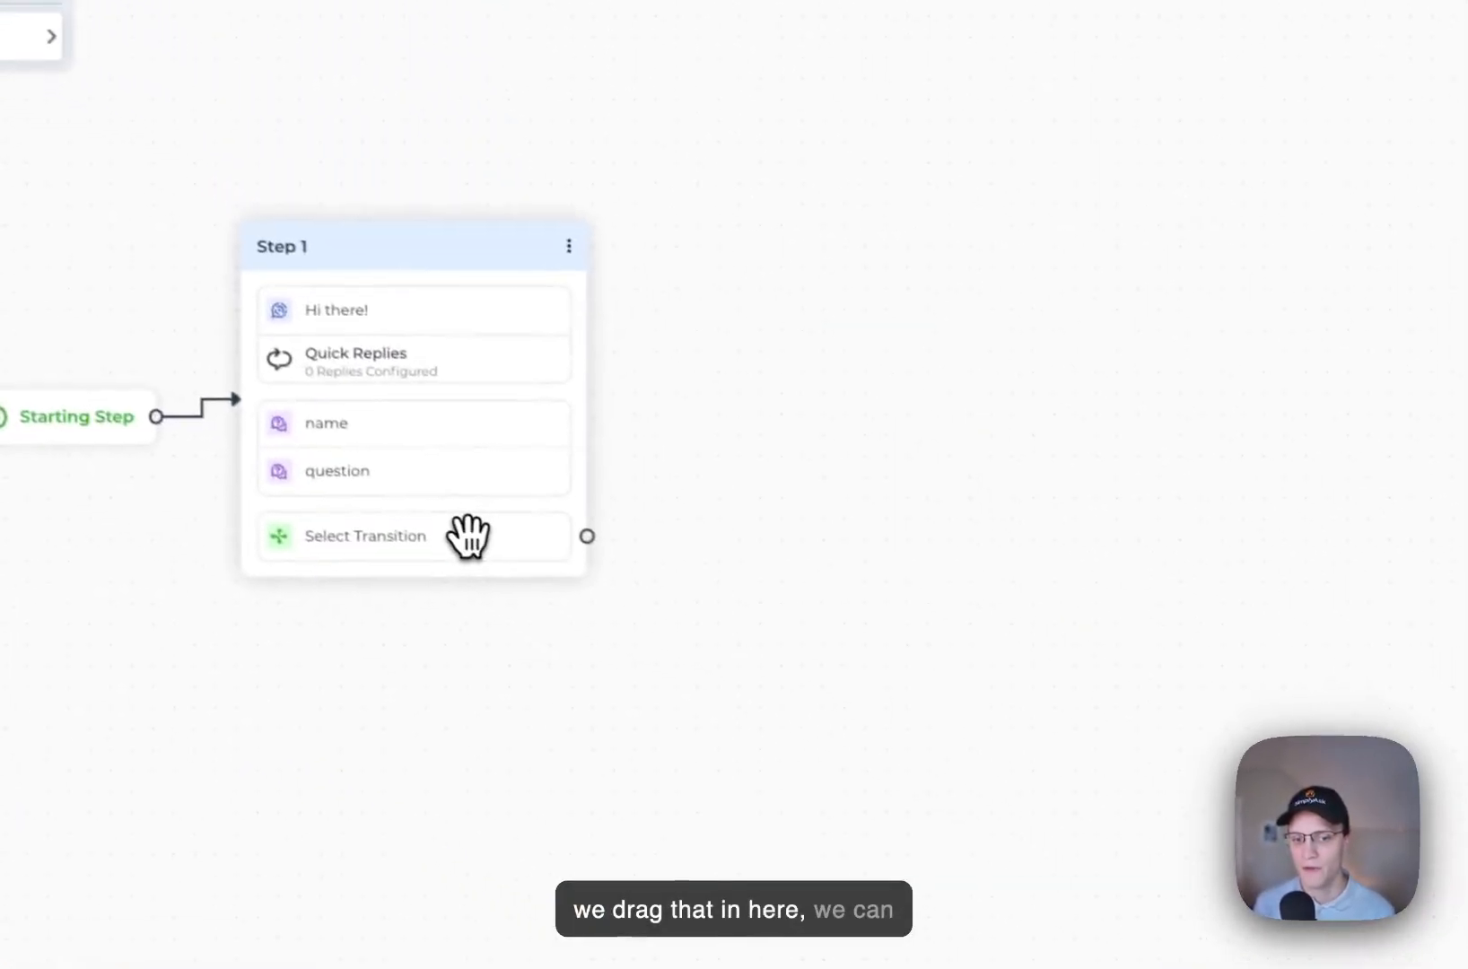
pyautogui.click(621, 617)
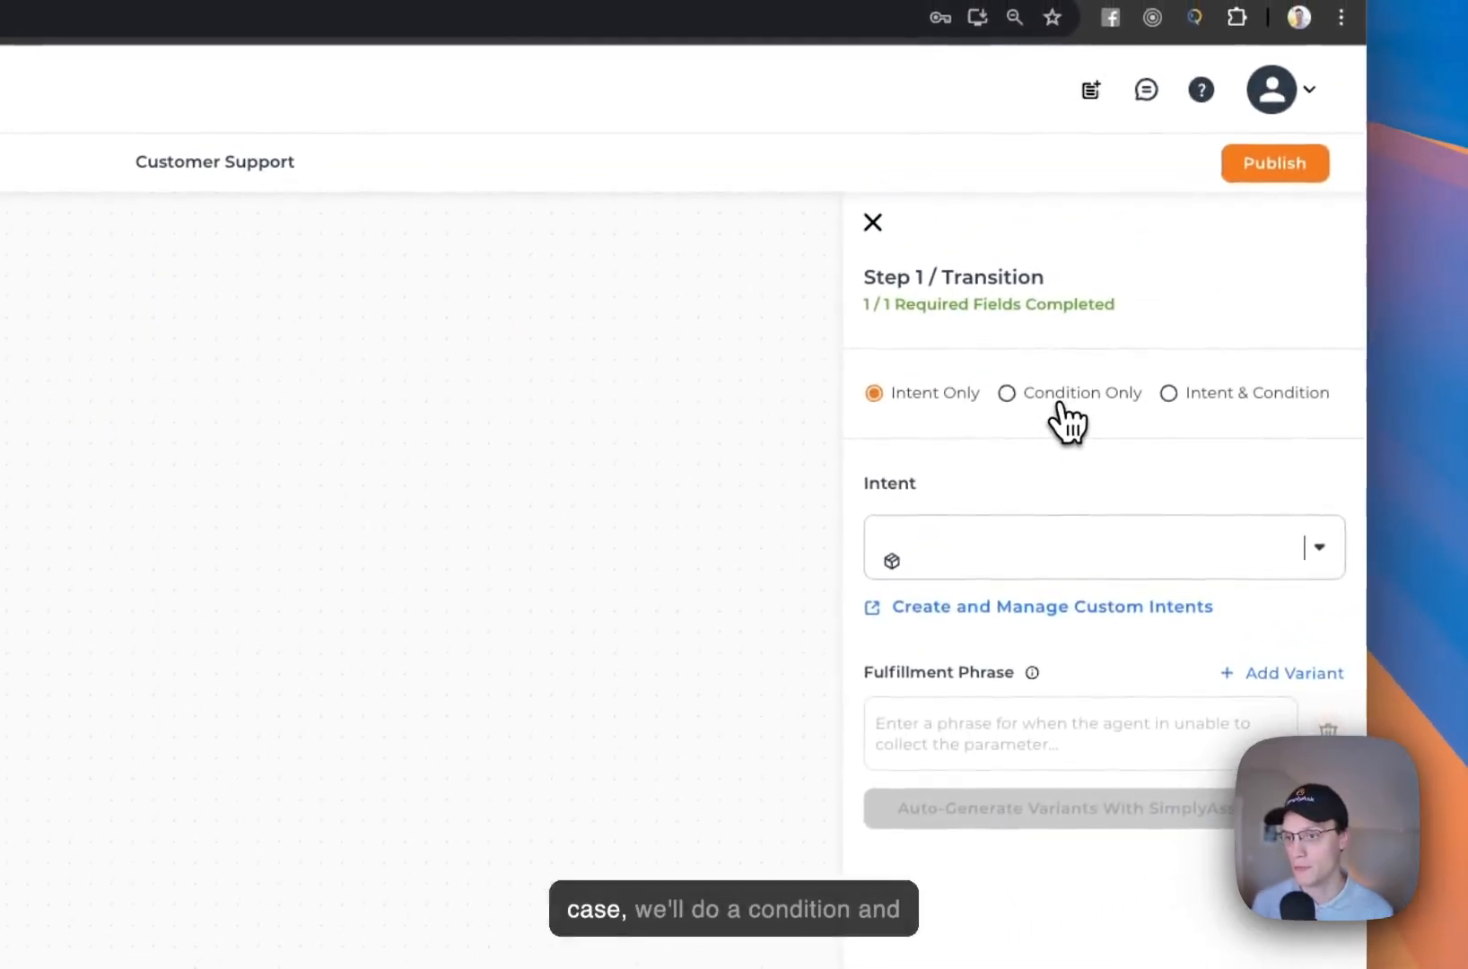
pyautogui.click(1066, 422)
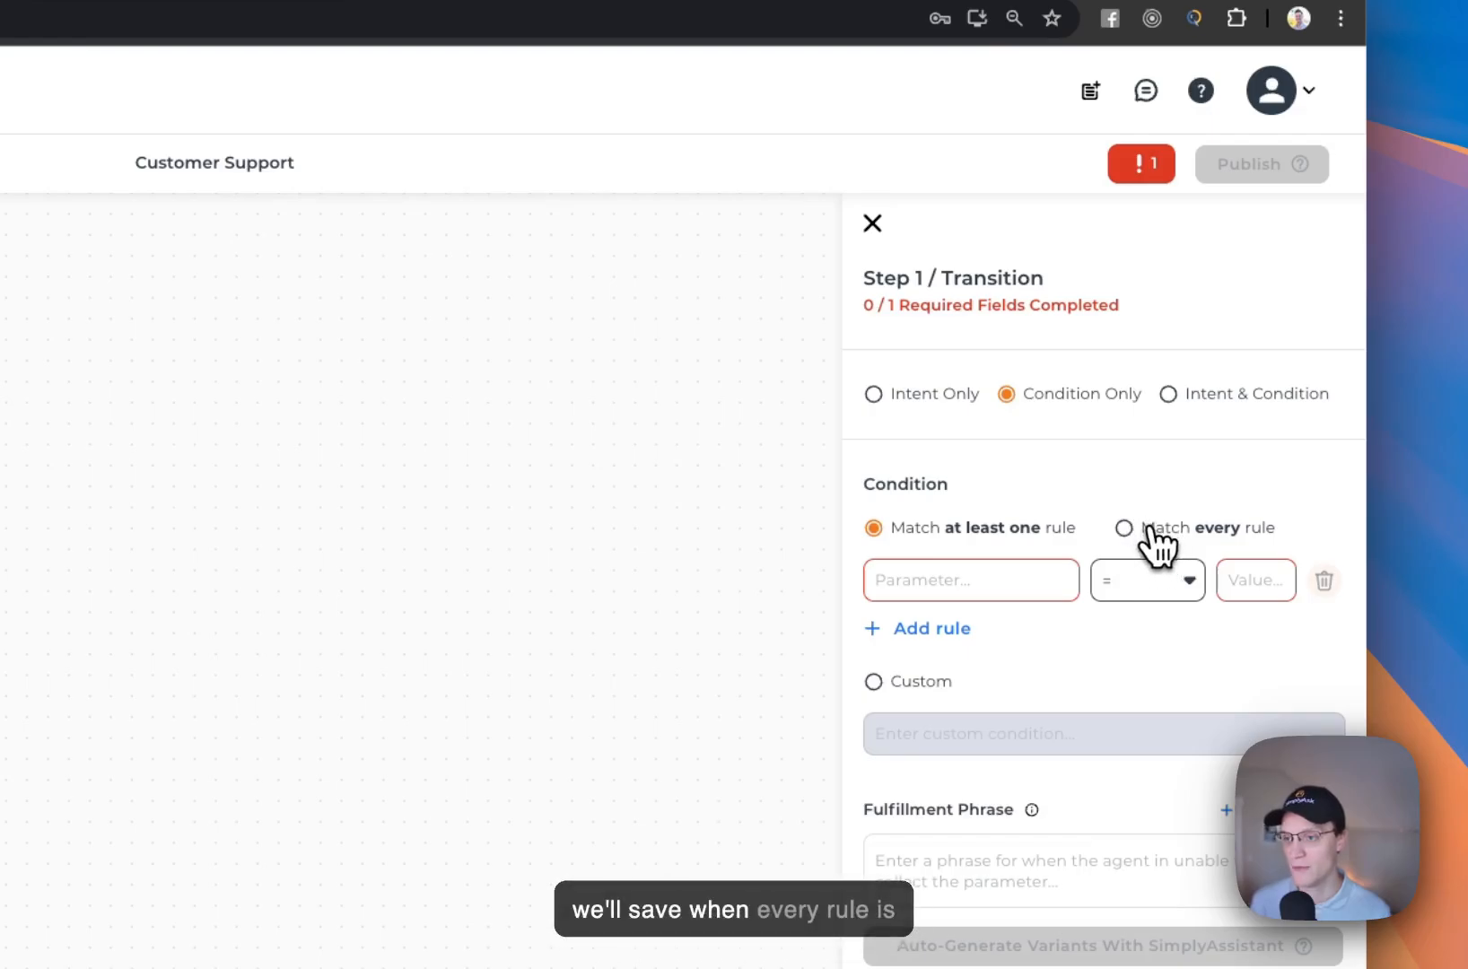
# Step: Make the transition match every rule and define its first rule as {{name}} != null
pyautogui.click(1009, 574)
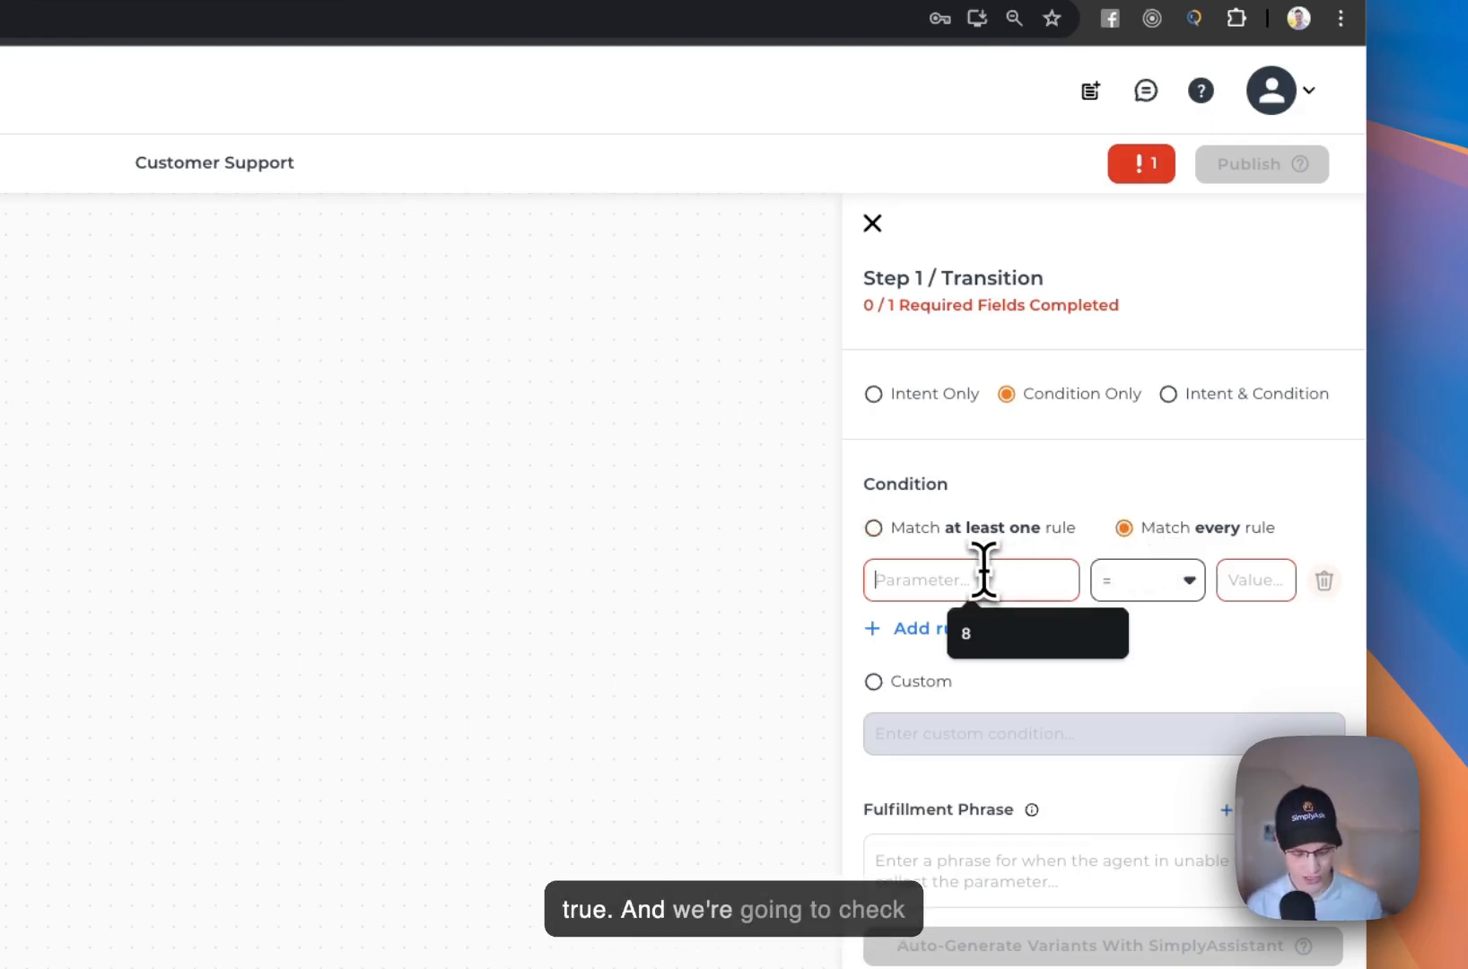
pyautogui.write('{')
pyautogui.press('BackSpace')
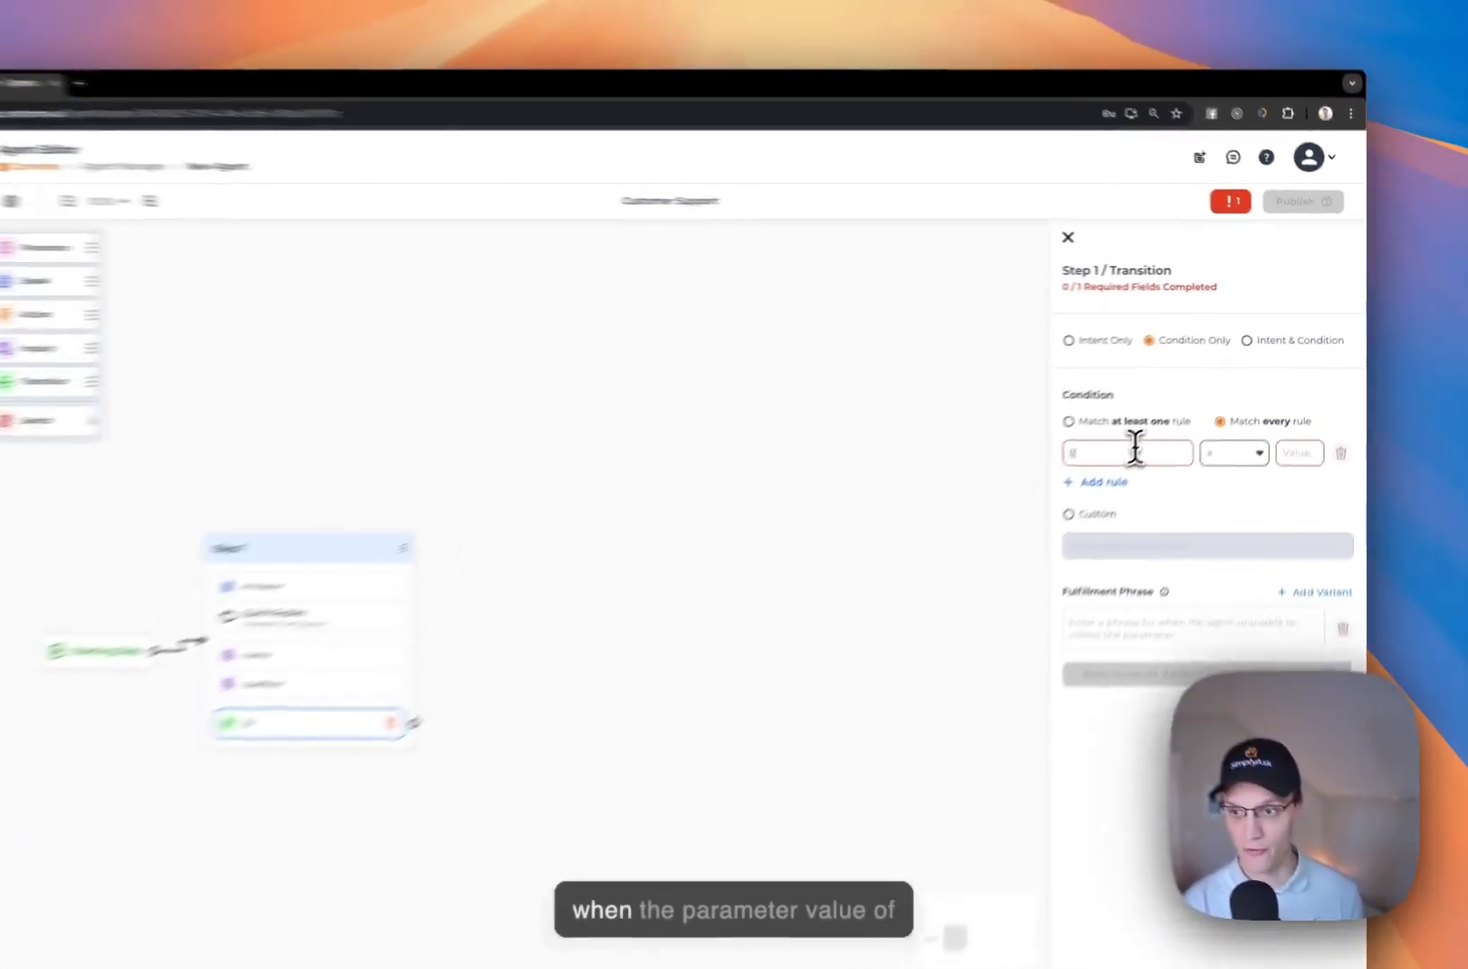
pyautogui.write('name}}')
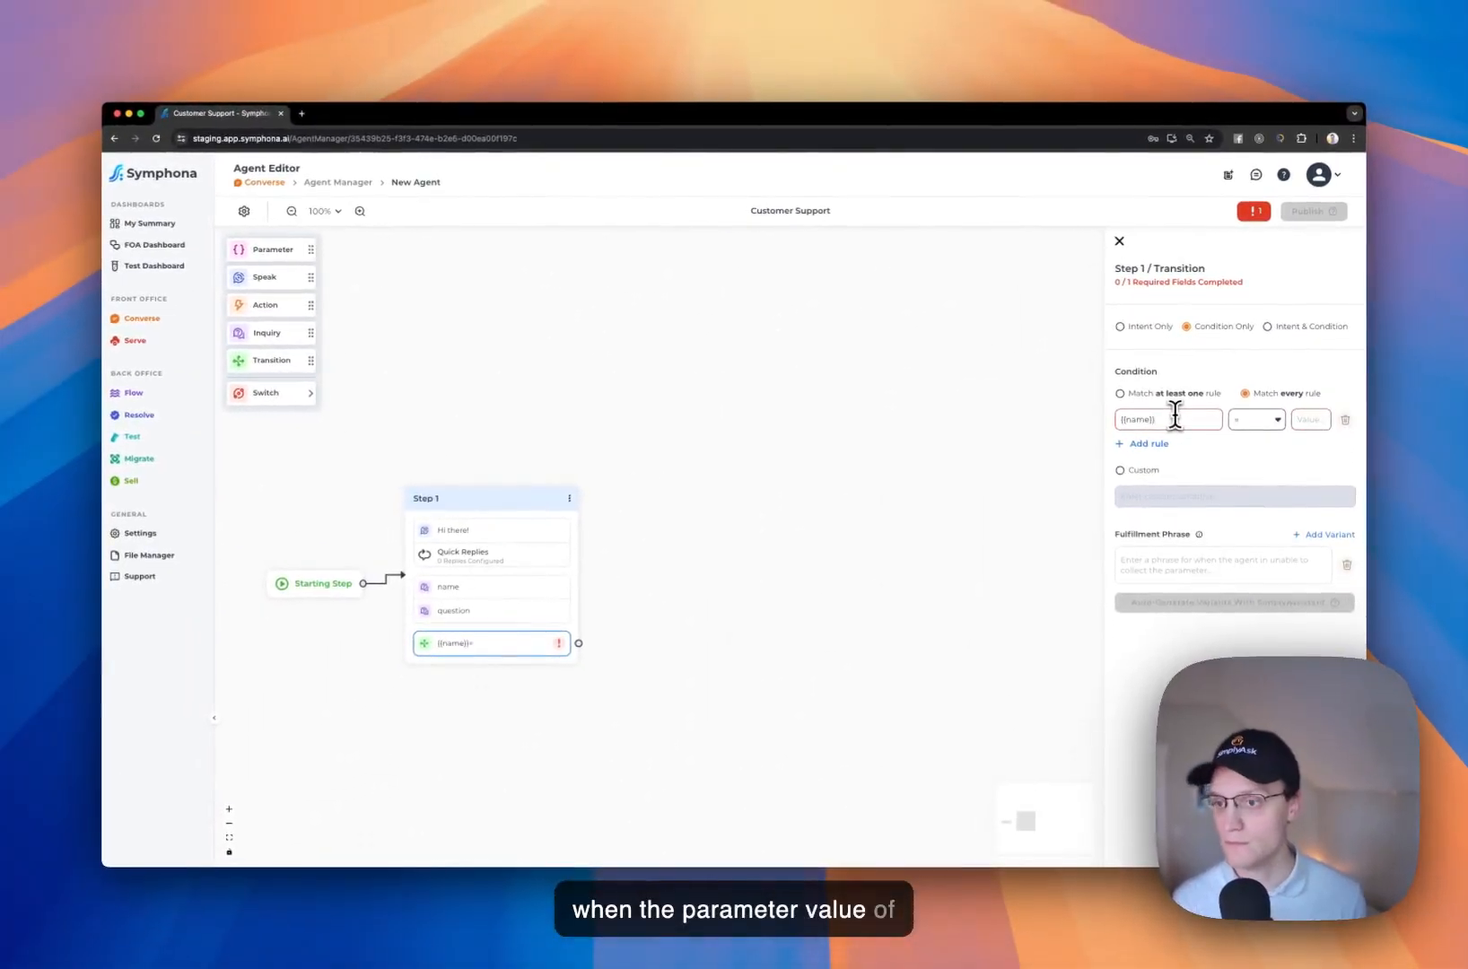
pyautogui.click(1258, 419)
pyautogui.click(1255, 500)
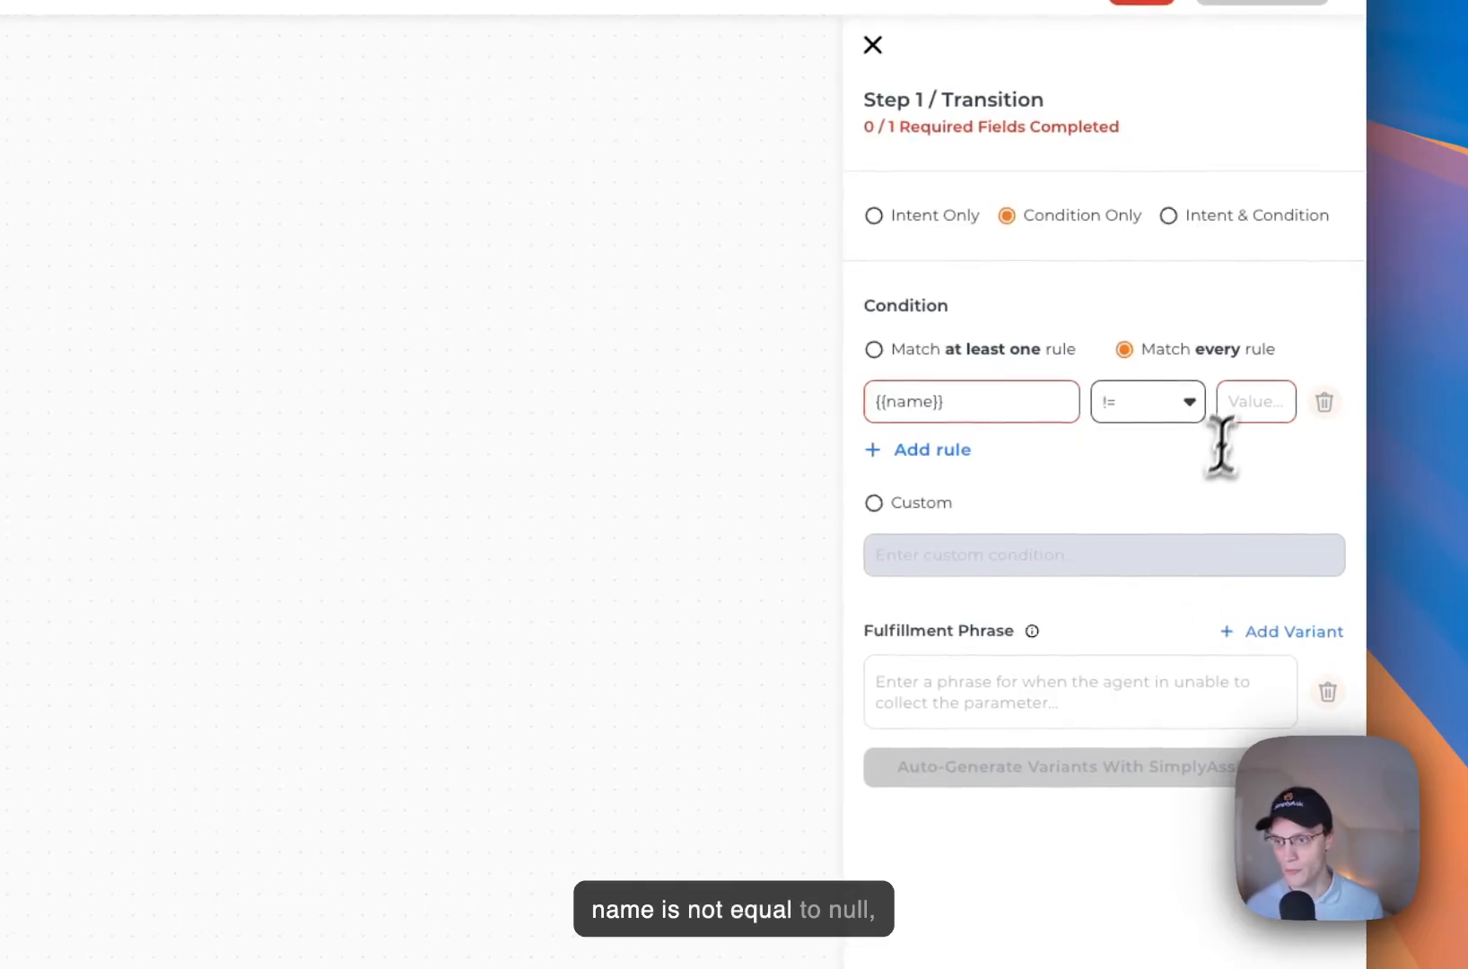
pyautogui.click(1242, 401)
pyautogui.write('null')
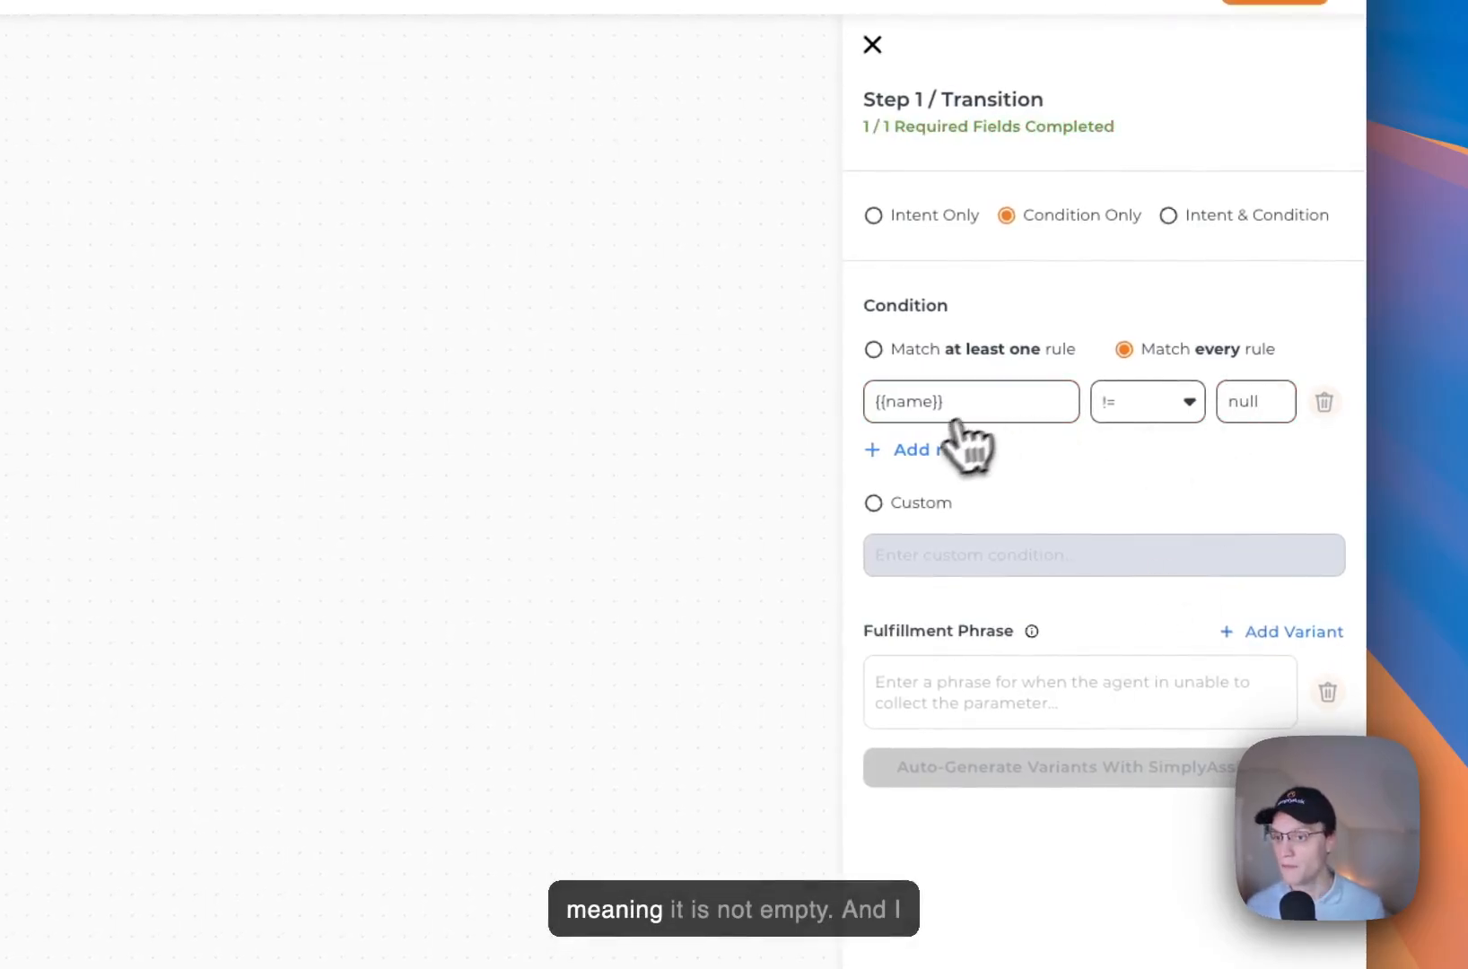
# Step: Add a second rule to the transition's condition: {{question}} != null
pyautogui.click(964, 445)
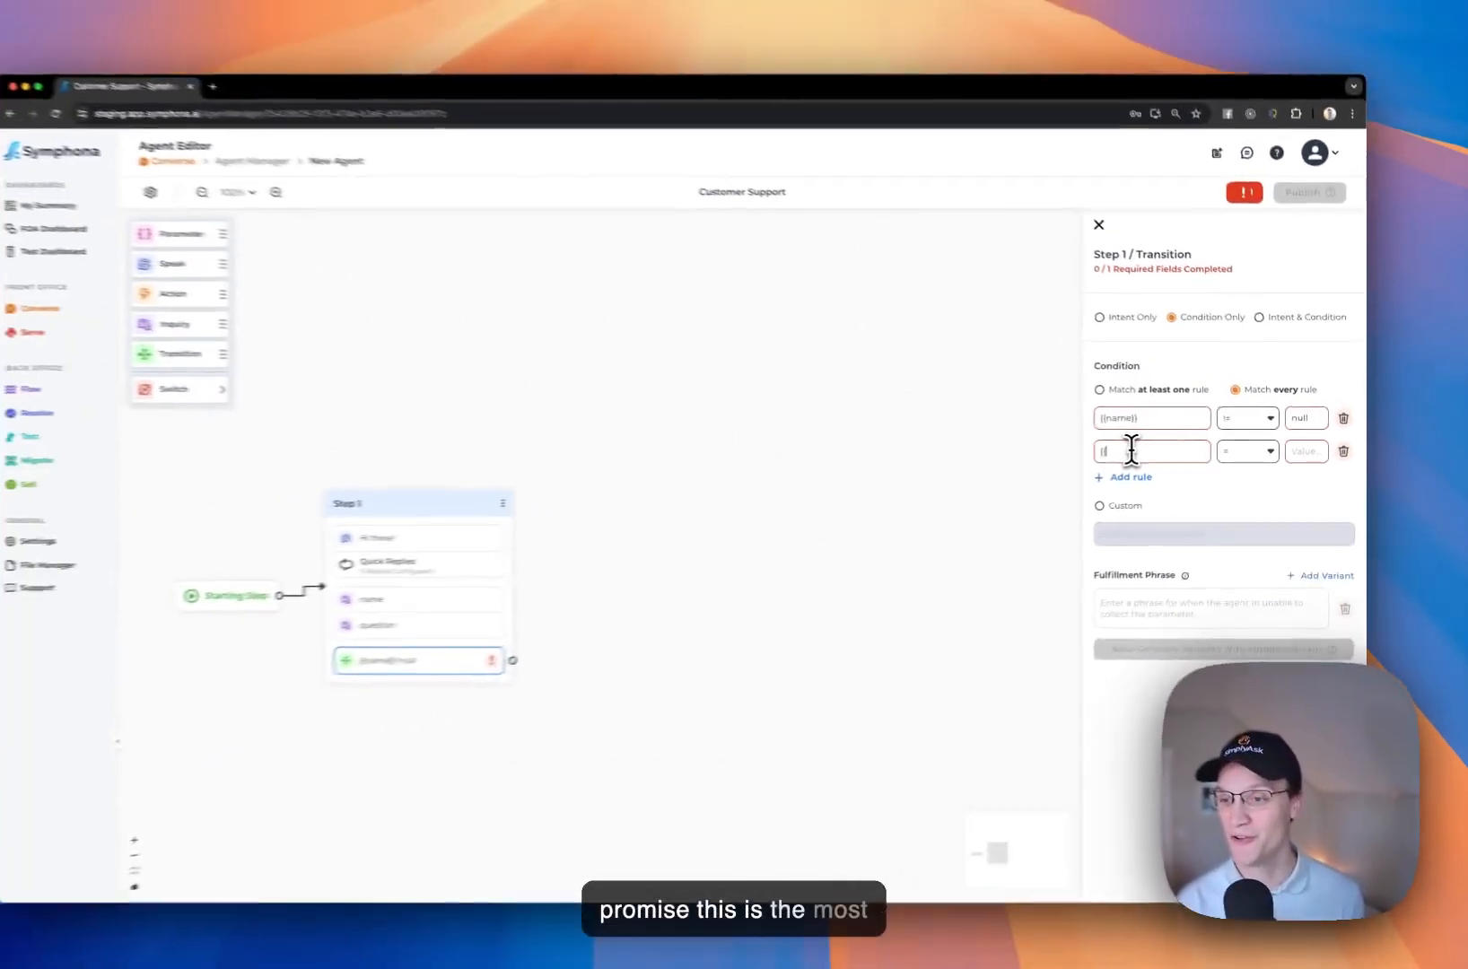
pyautogui.write('{{')
pyautogui.write('n')
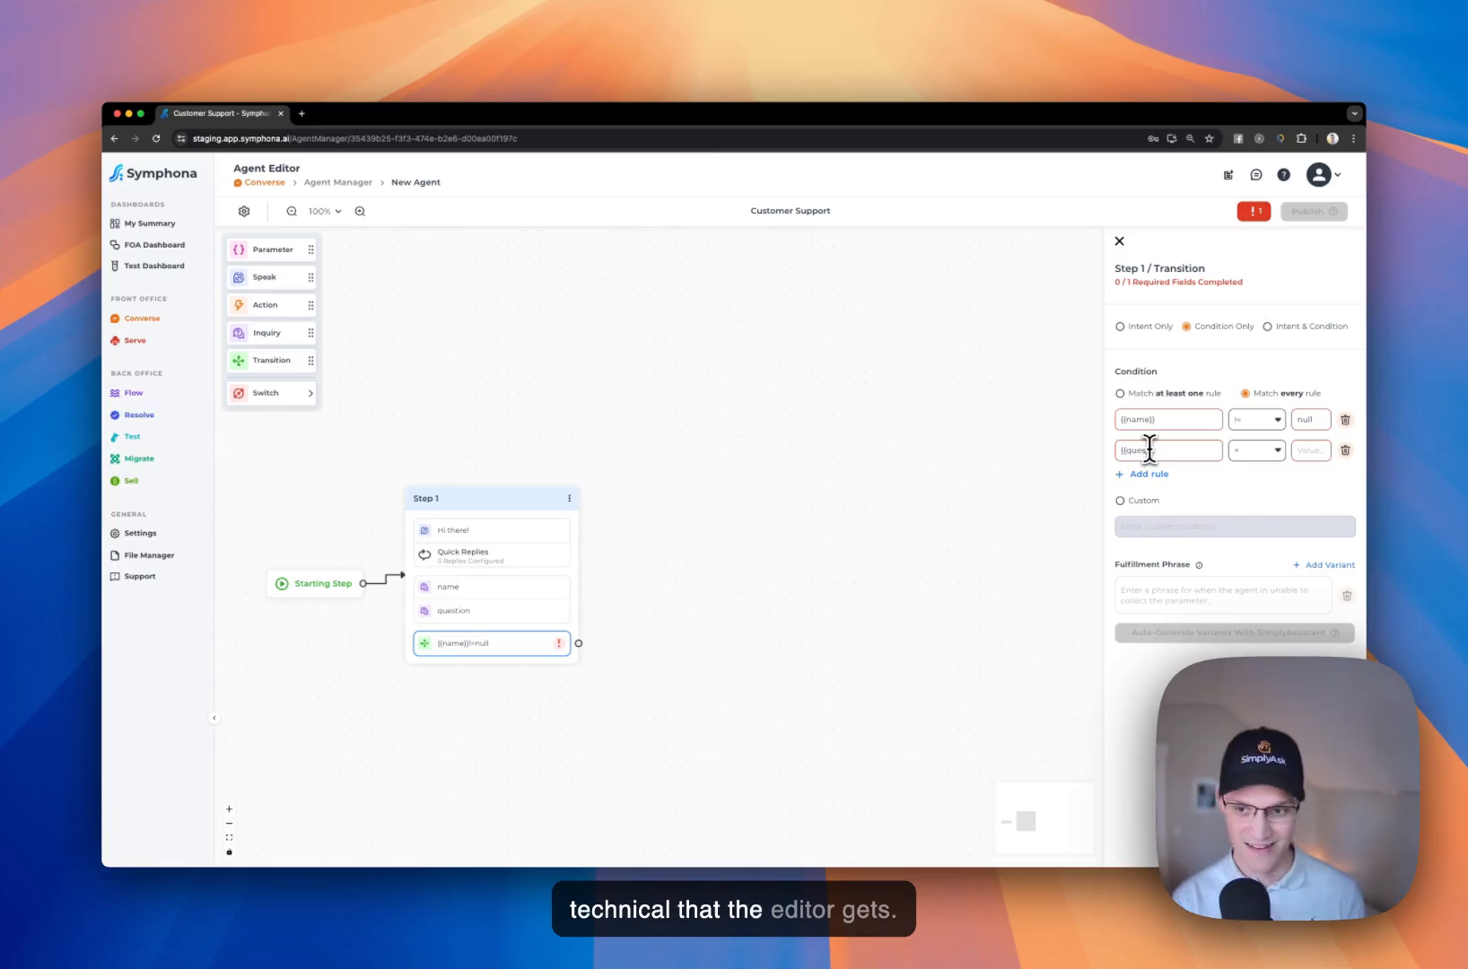
pyautogui.write('uestion}}')
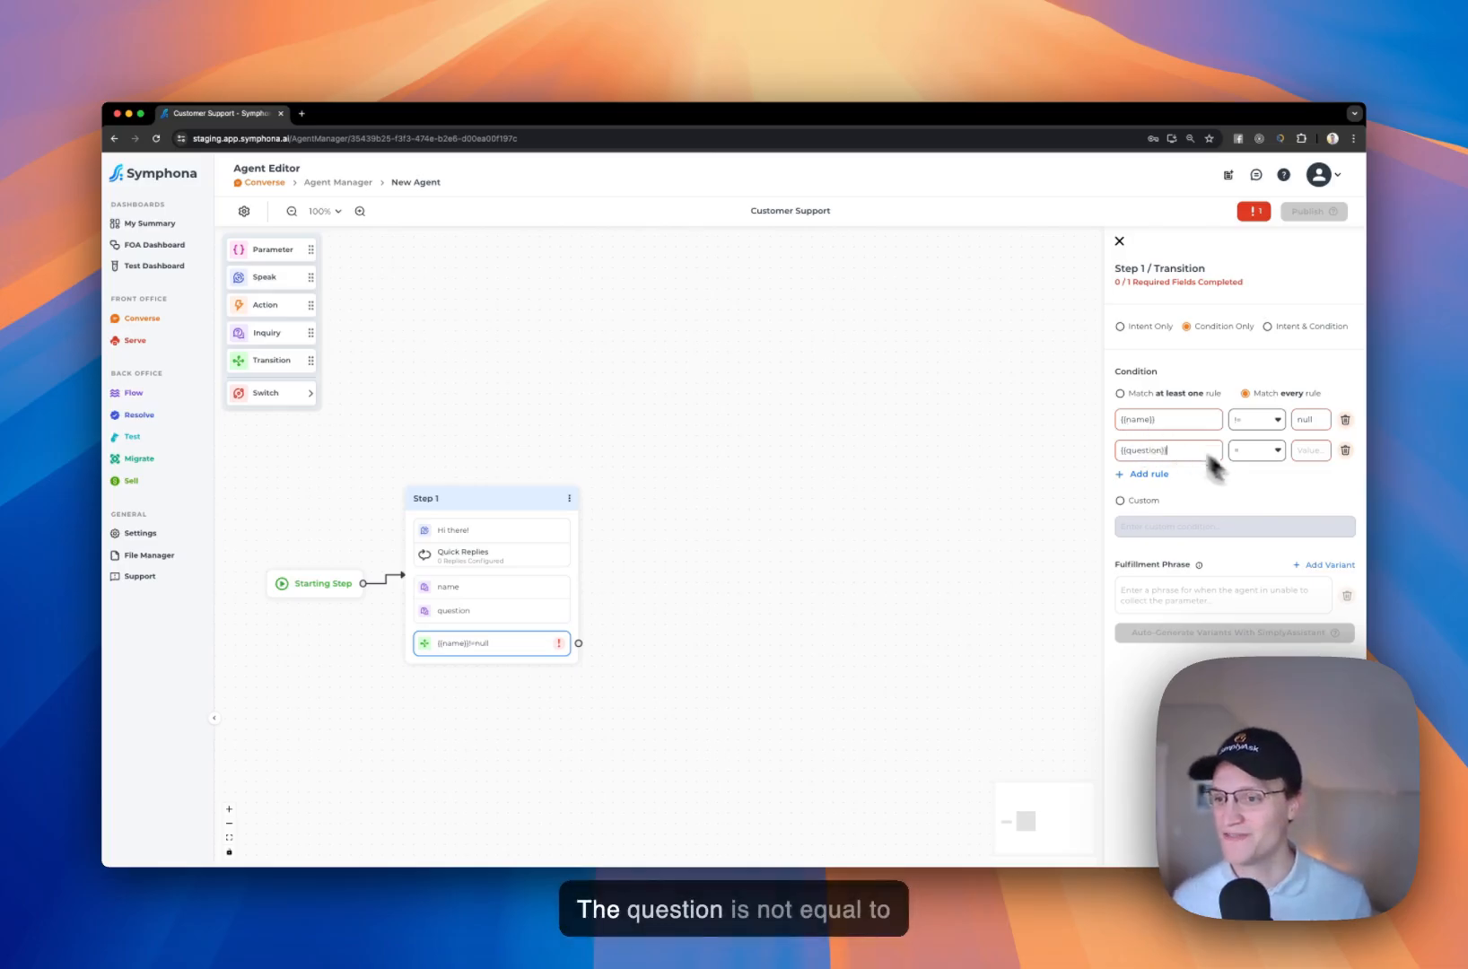
pyautogui.click(1252, 450)
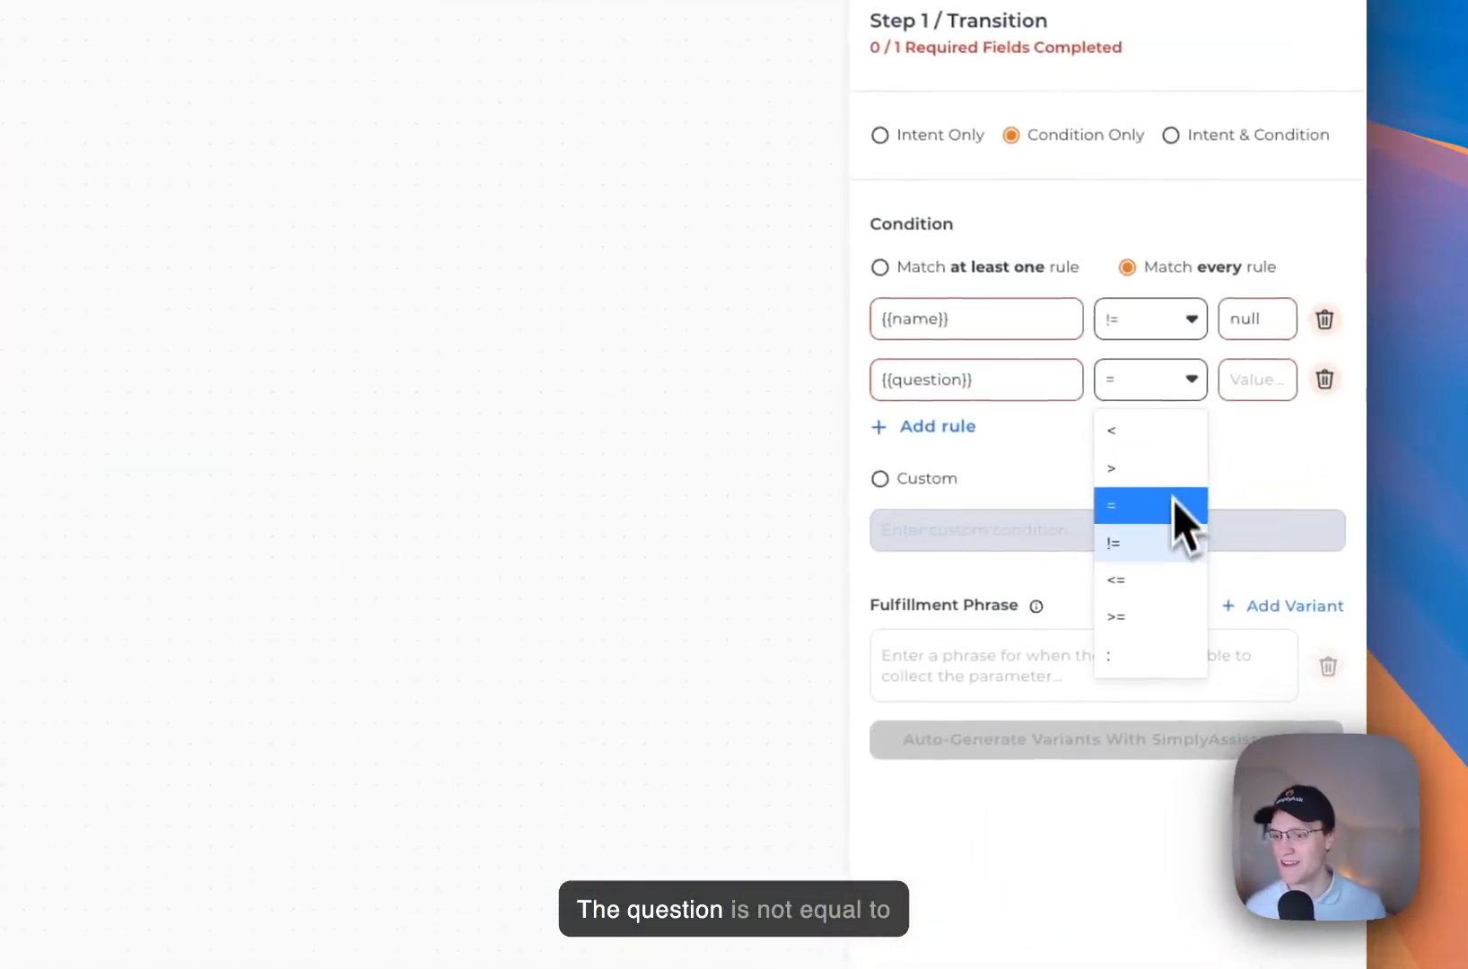
pyautogui.click(1150, 542)
pyautogui.click(1251, 379)
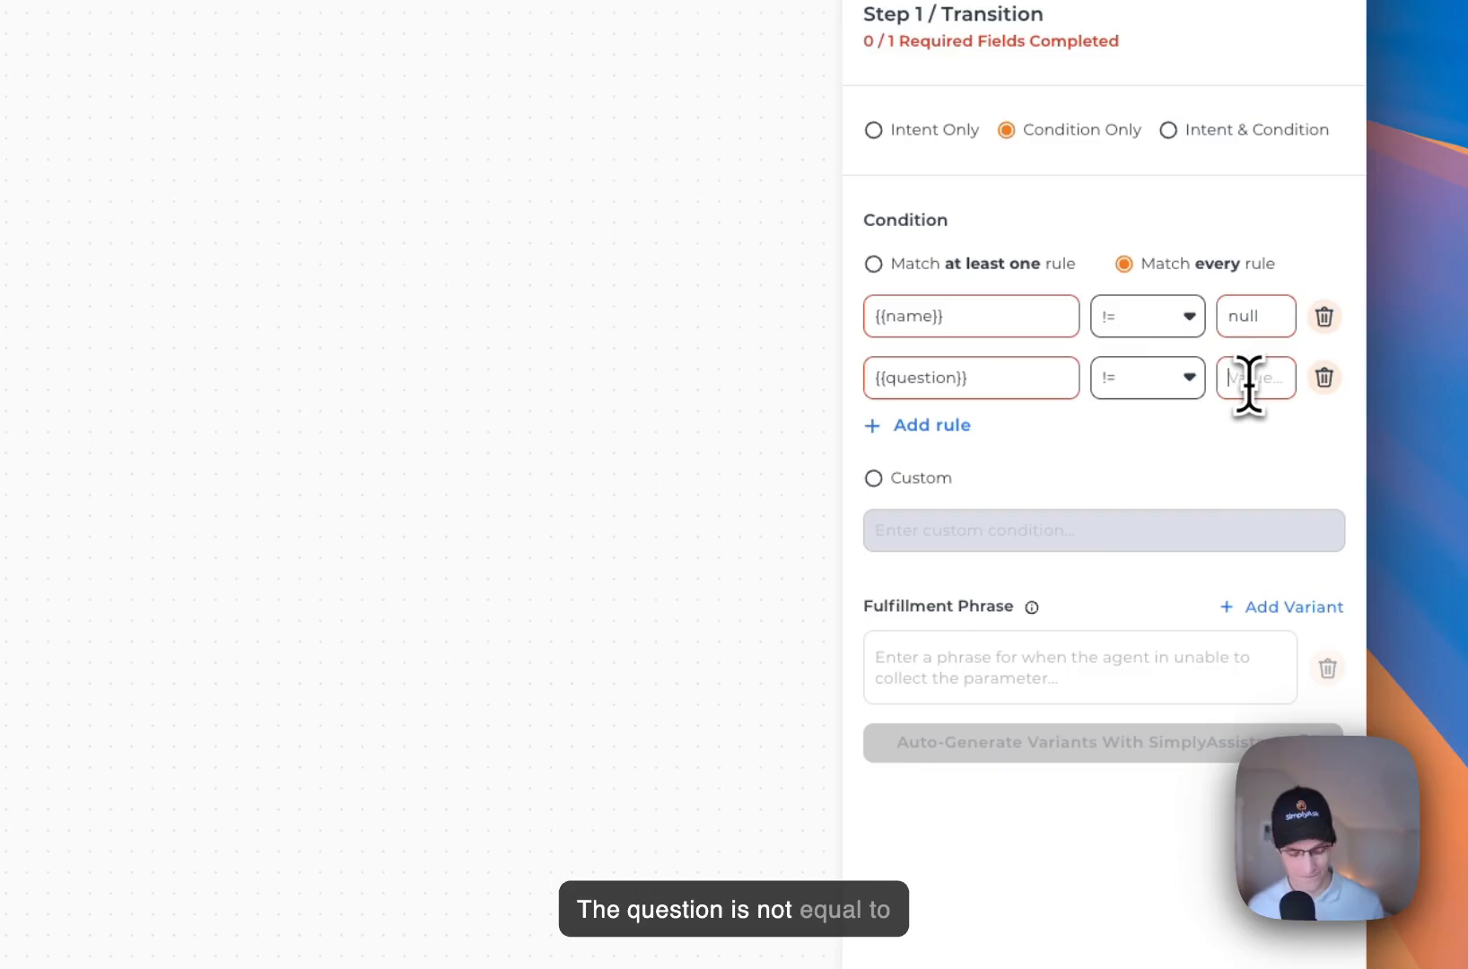
pyautogui.write('null')
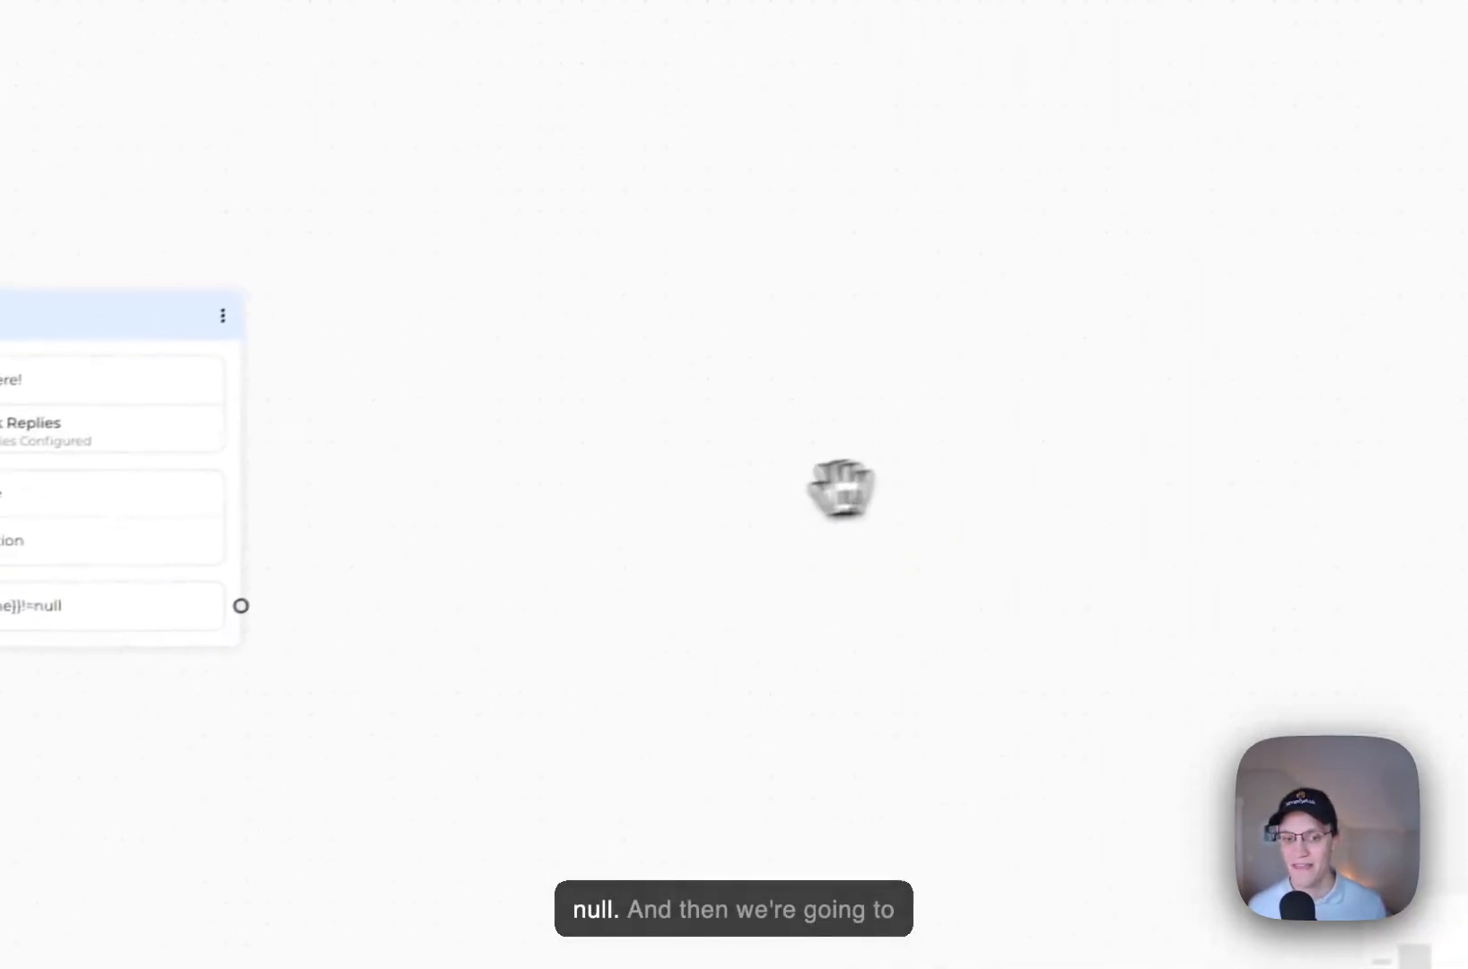
# Step: Add an Action block as a new Step 2 beside Step 1 and connect Step 1's {{name}}!=null transition to it
pyautogui.moveTo(89, 86); pyautogui.dragTo(1045, 517)
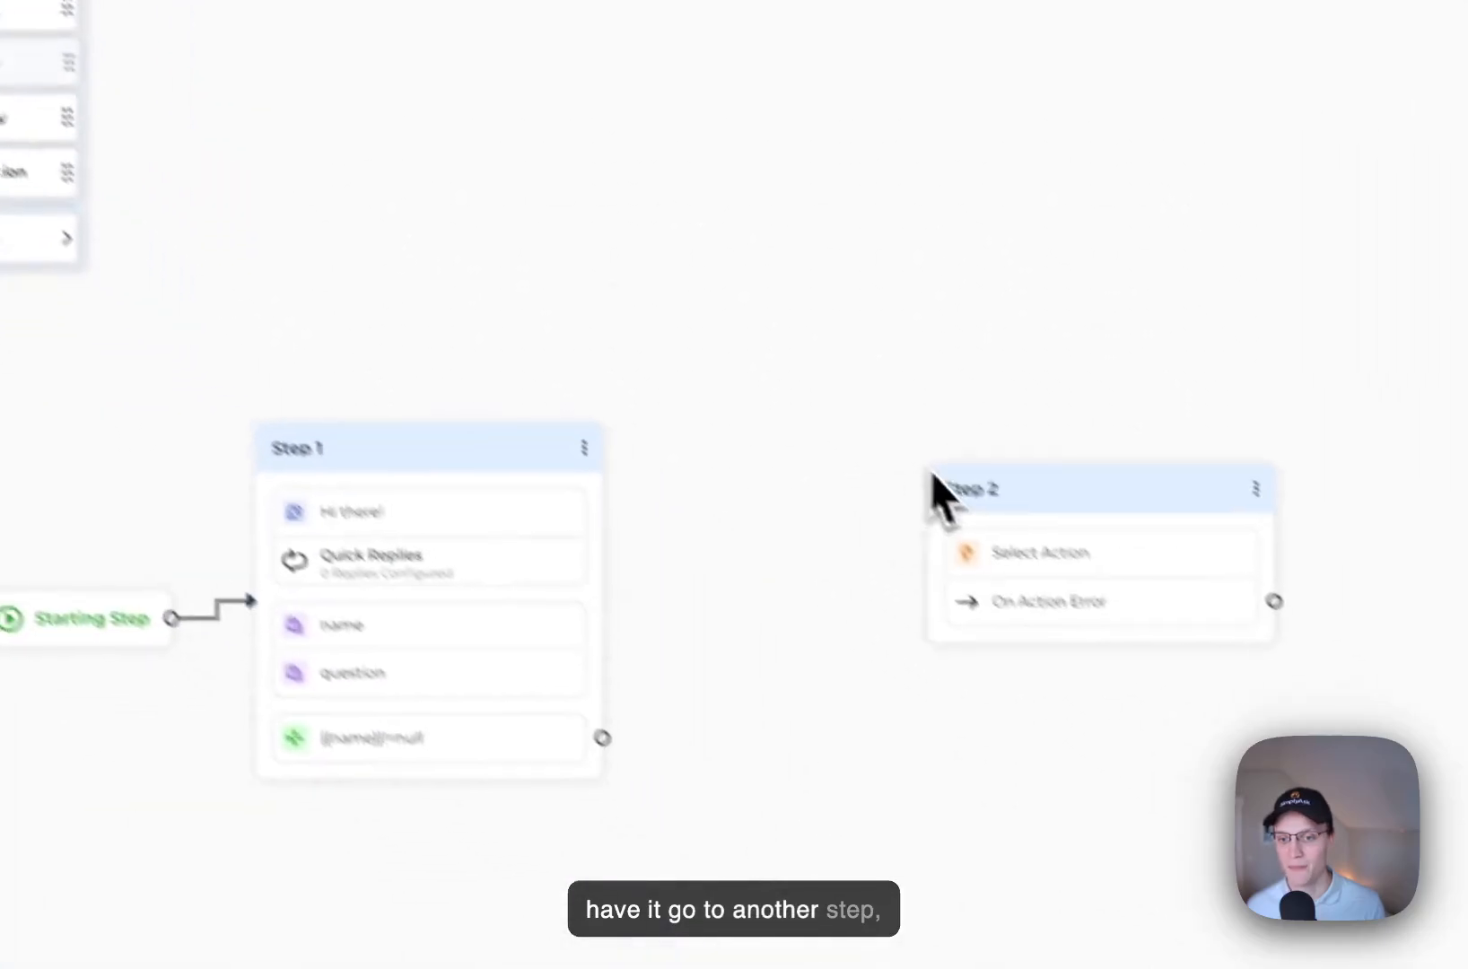
pyautogui.moveTo(934, 429); pyautogui.dragTo(780, 387)
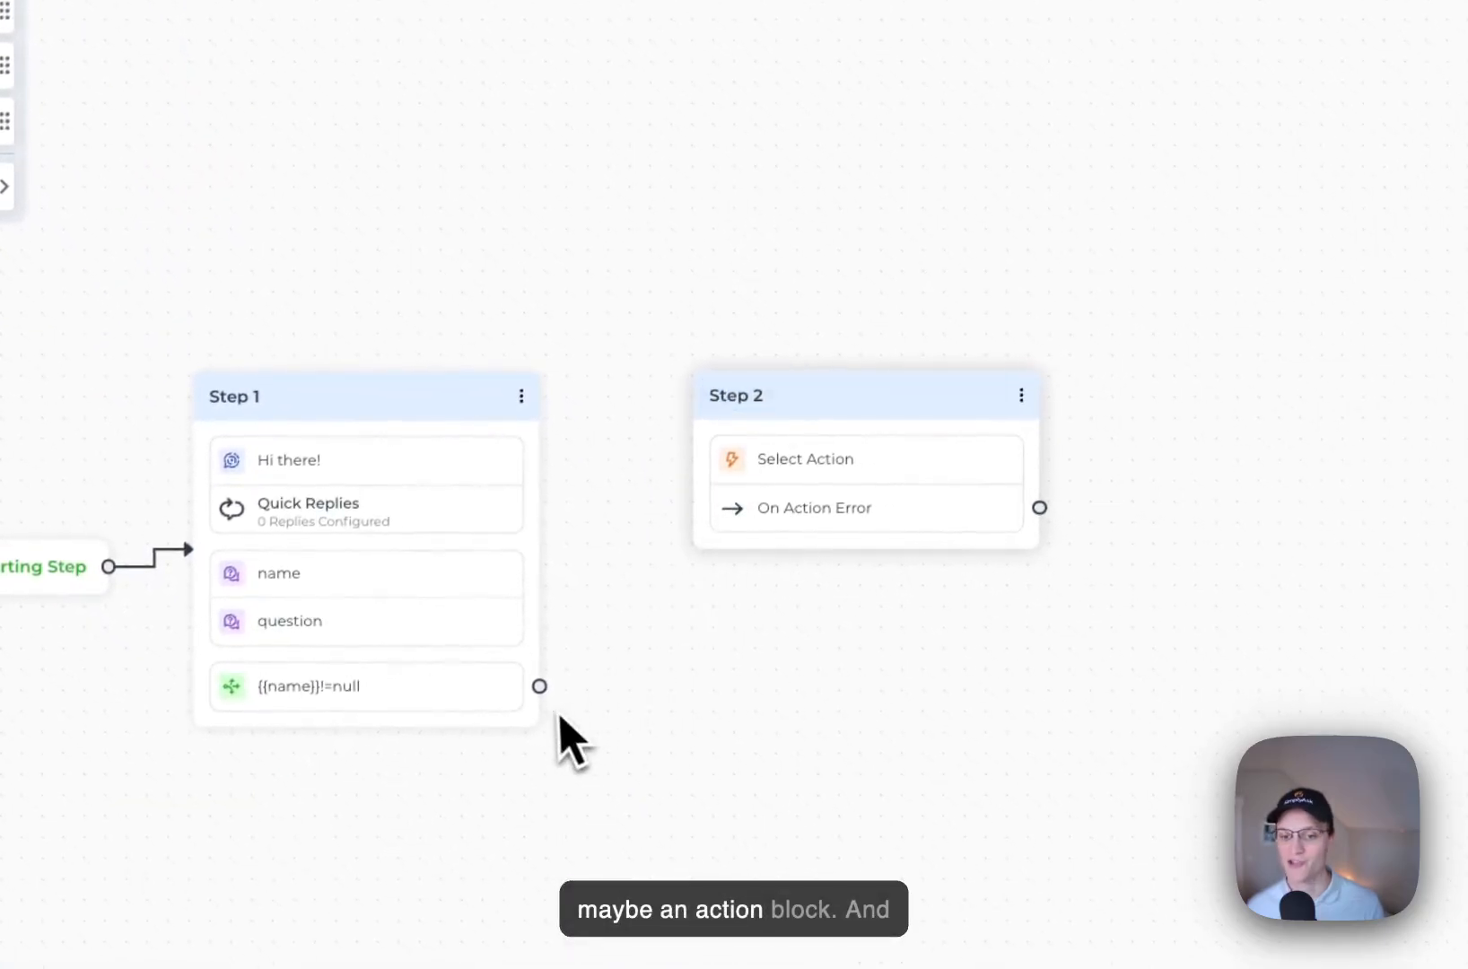
pyautogui.moveTo(546, 687); pyautogui.dragTo(727, 511)
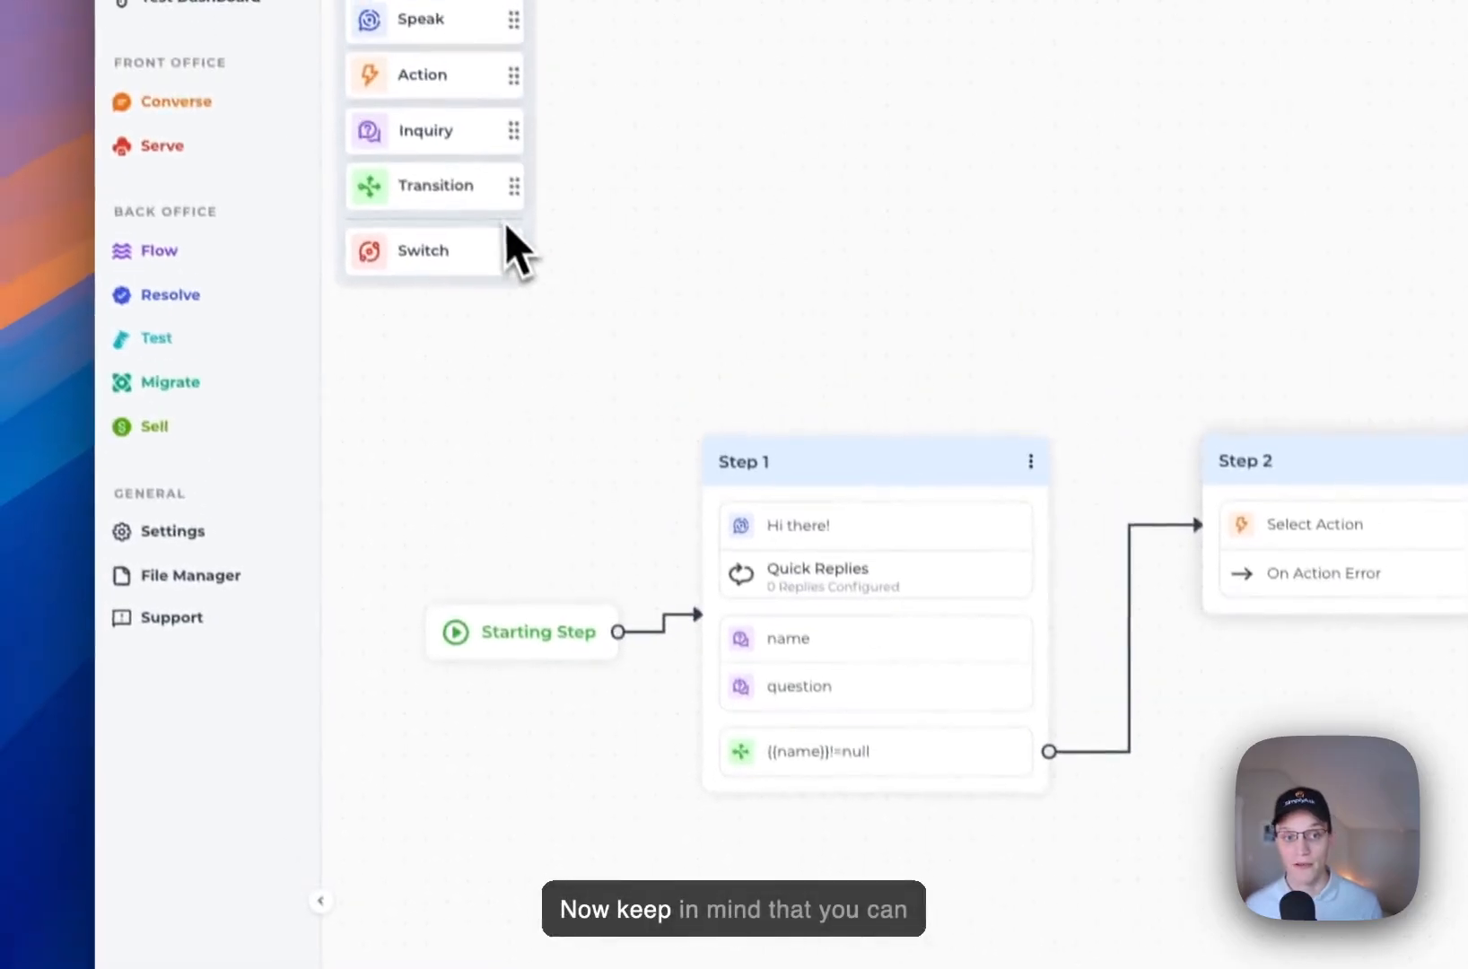
# Step: Add a second Transition block to Step 1 with a Condition Only rule of {{name}} = Bob
pyautogui.moveTo(486, 229); pyautogui.dragTo(857, 776)
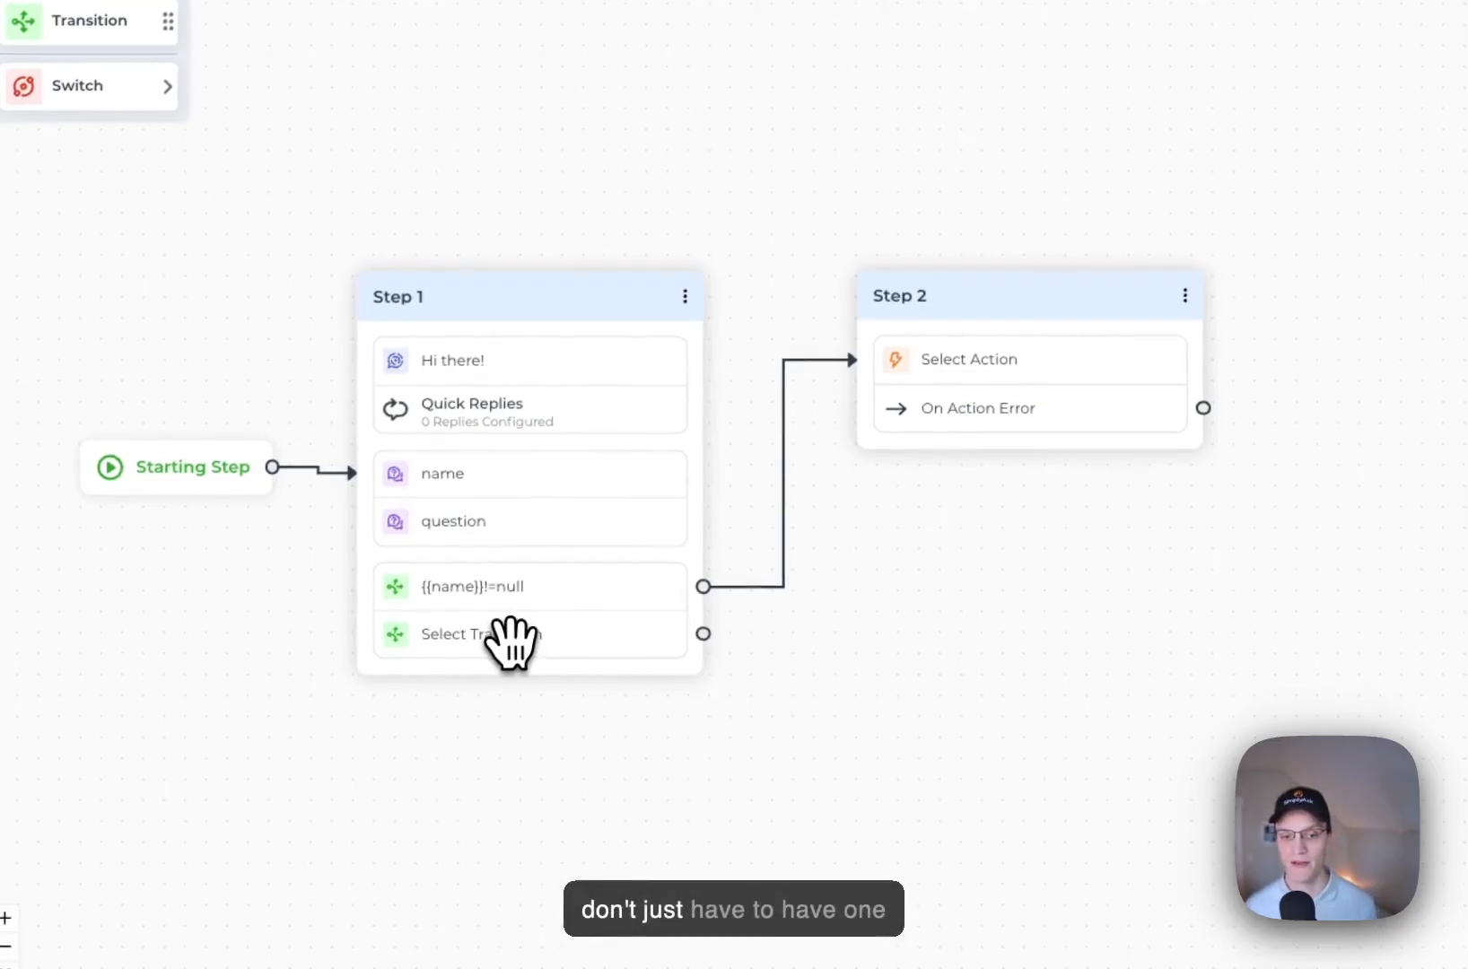
pyautogui.click(508, 636)
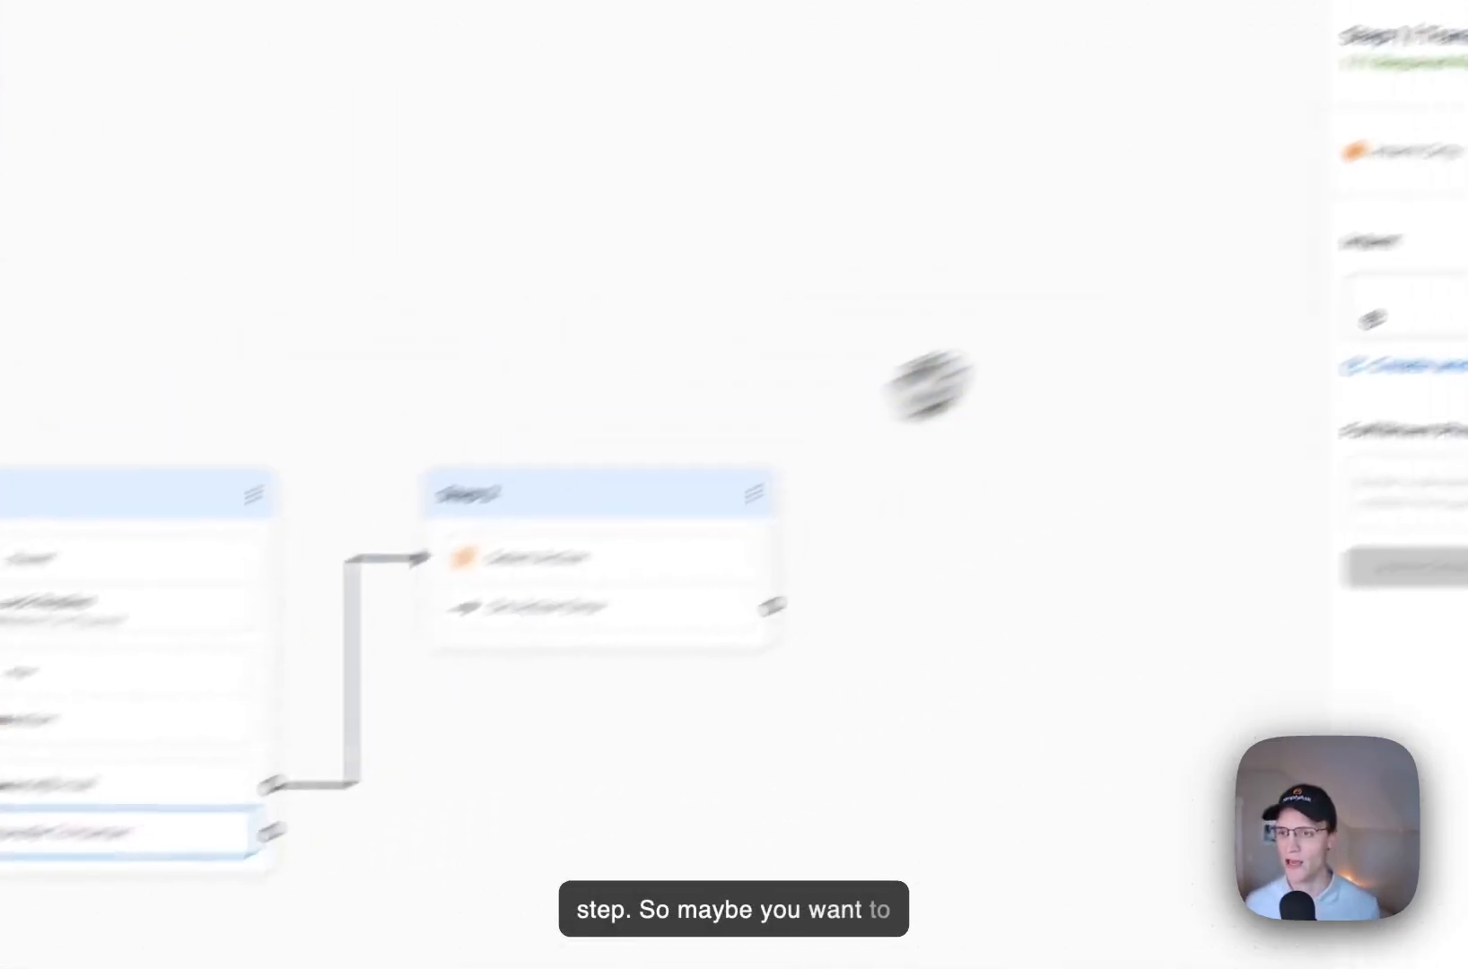
pyautogui.click(1113, 354)
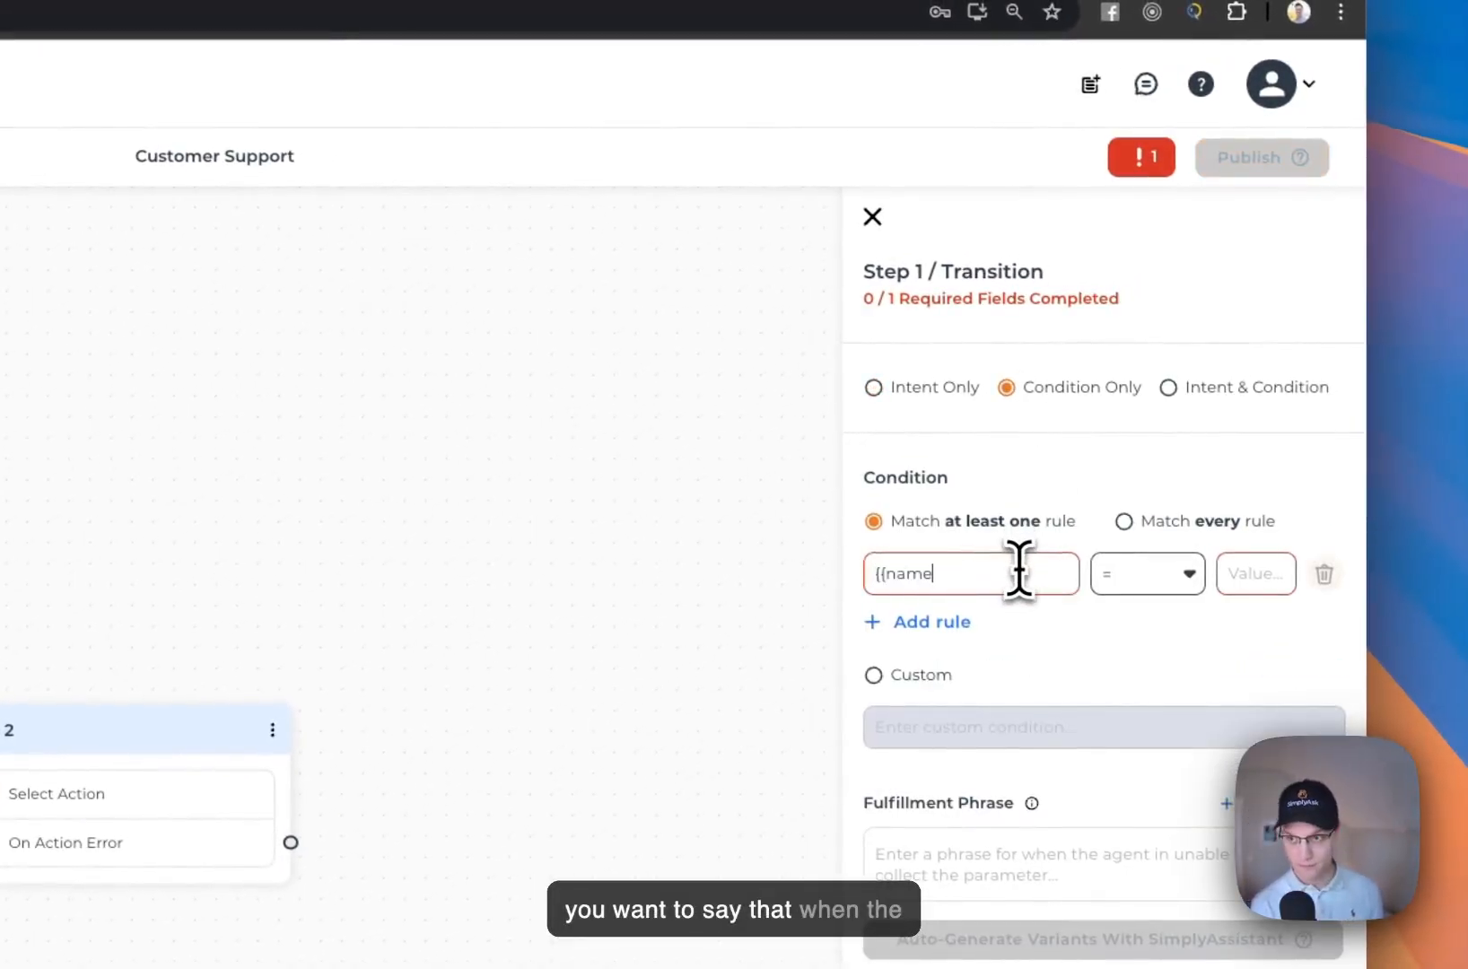
pyautogui.click(1234, 573)
pyautogui.write('Bob')
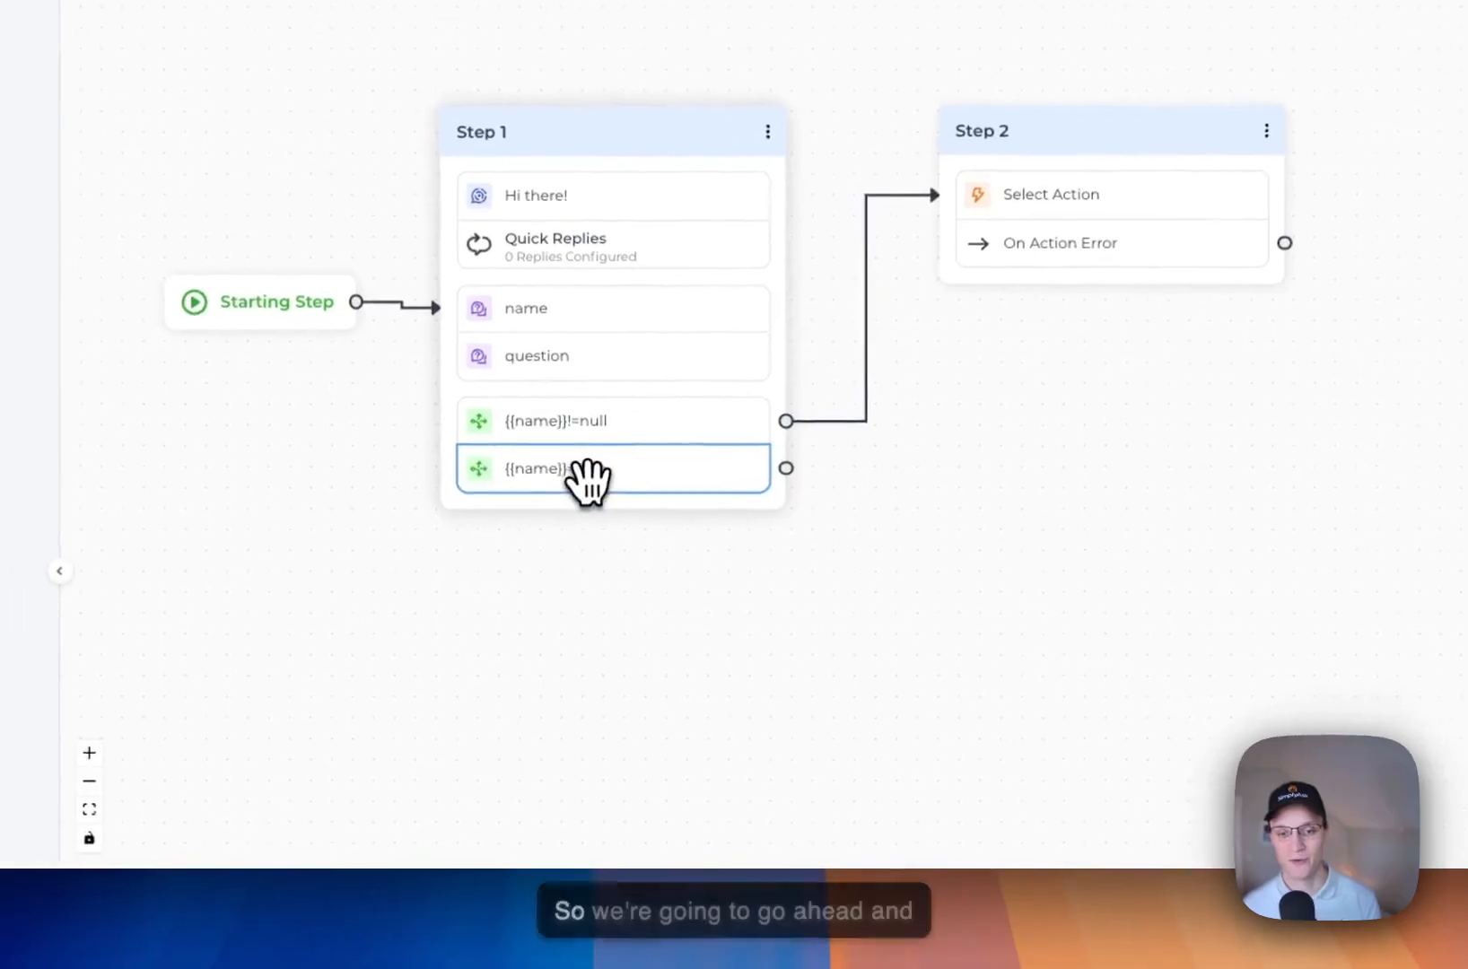
# Step: Delete the {{name}}=Bob transition block from Step 1
pyautogui.rightClick(481, 674)
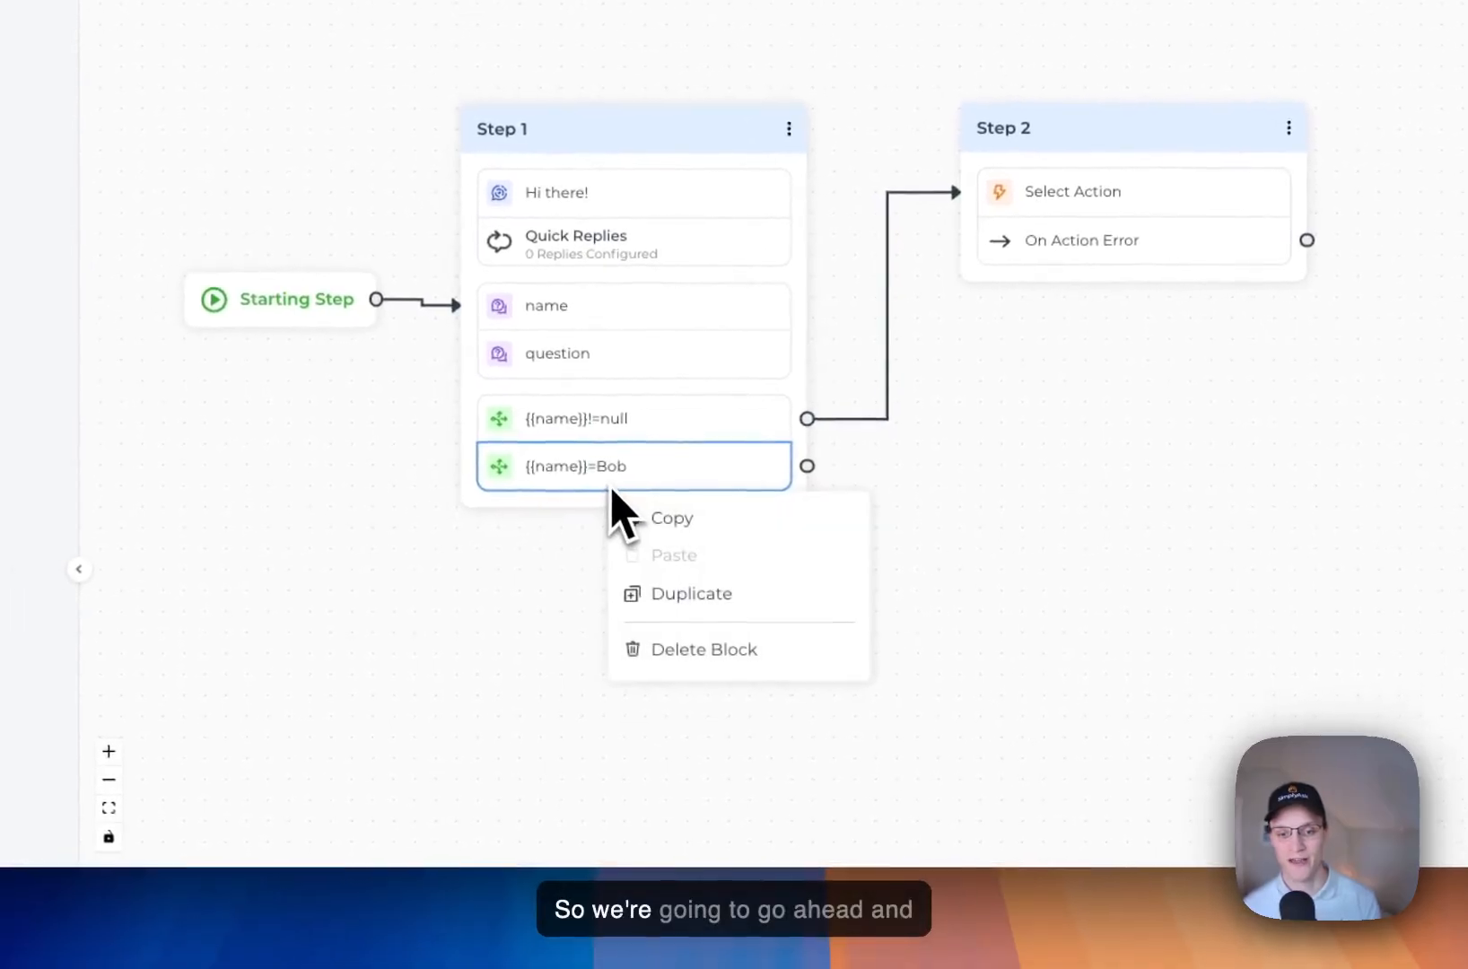
pyautogui.click(607, 479)
pyautogui.rightClick(603, 476)
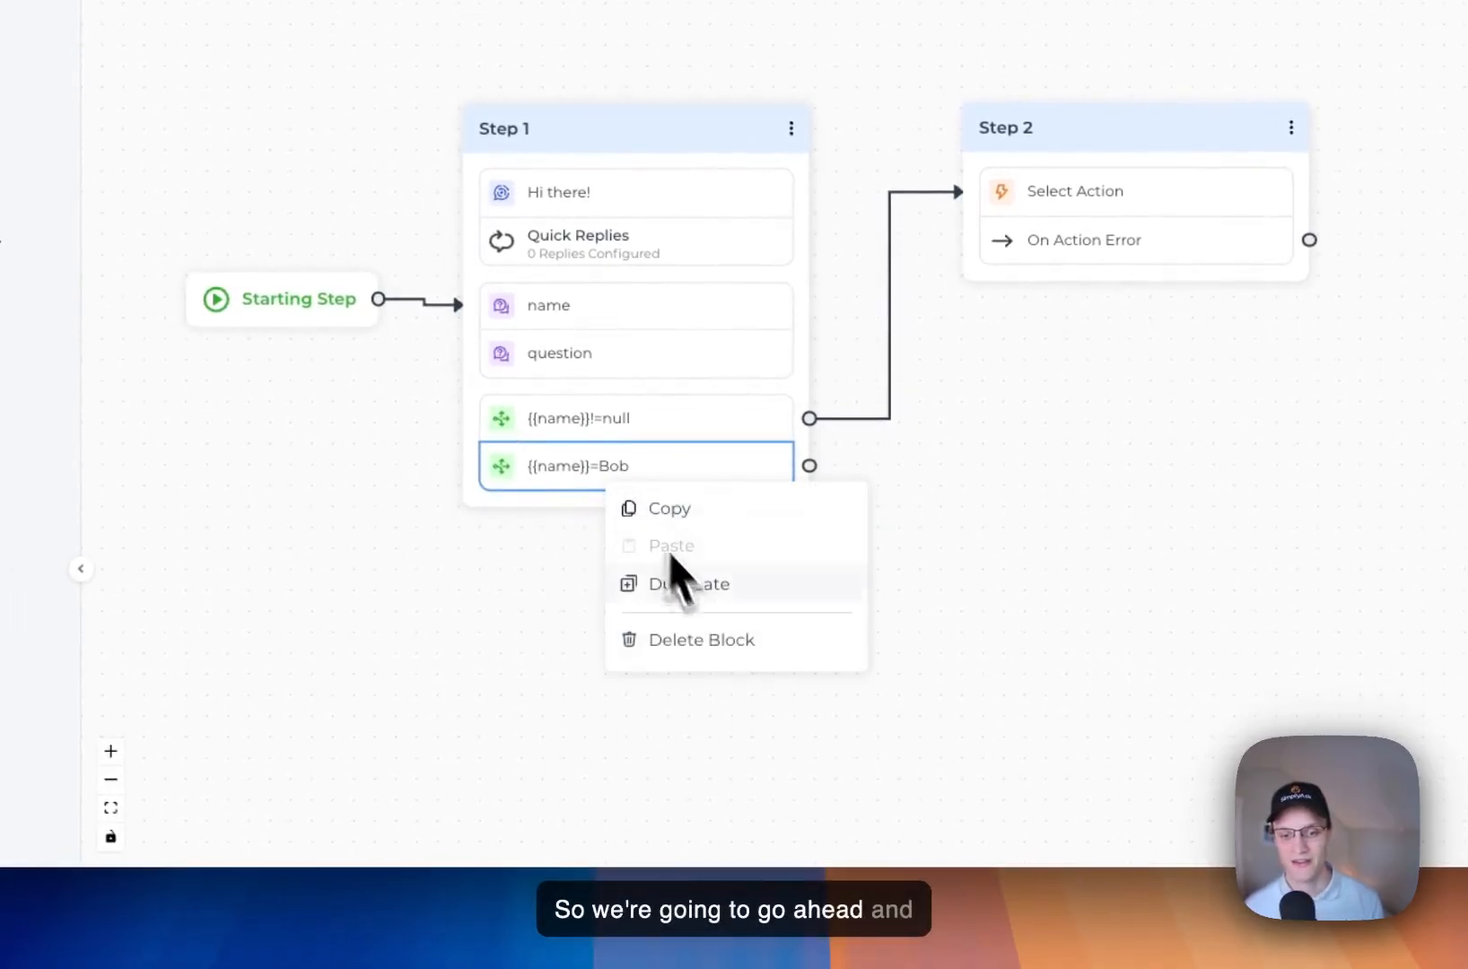
pyautogui.click(709, 651)
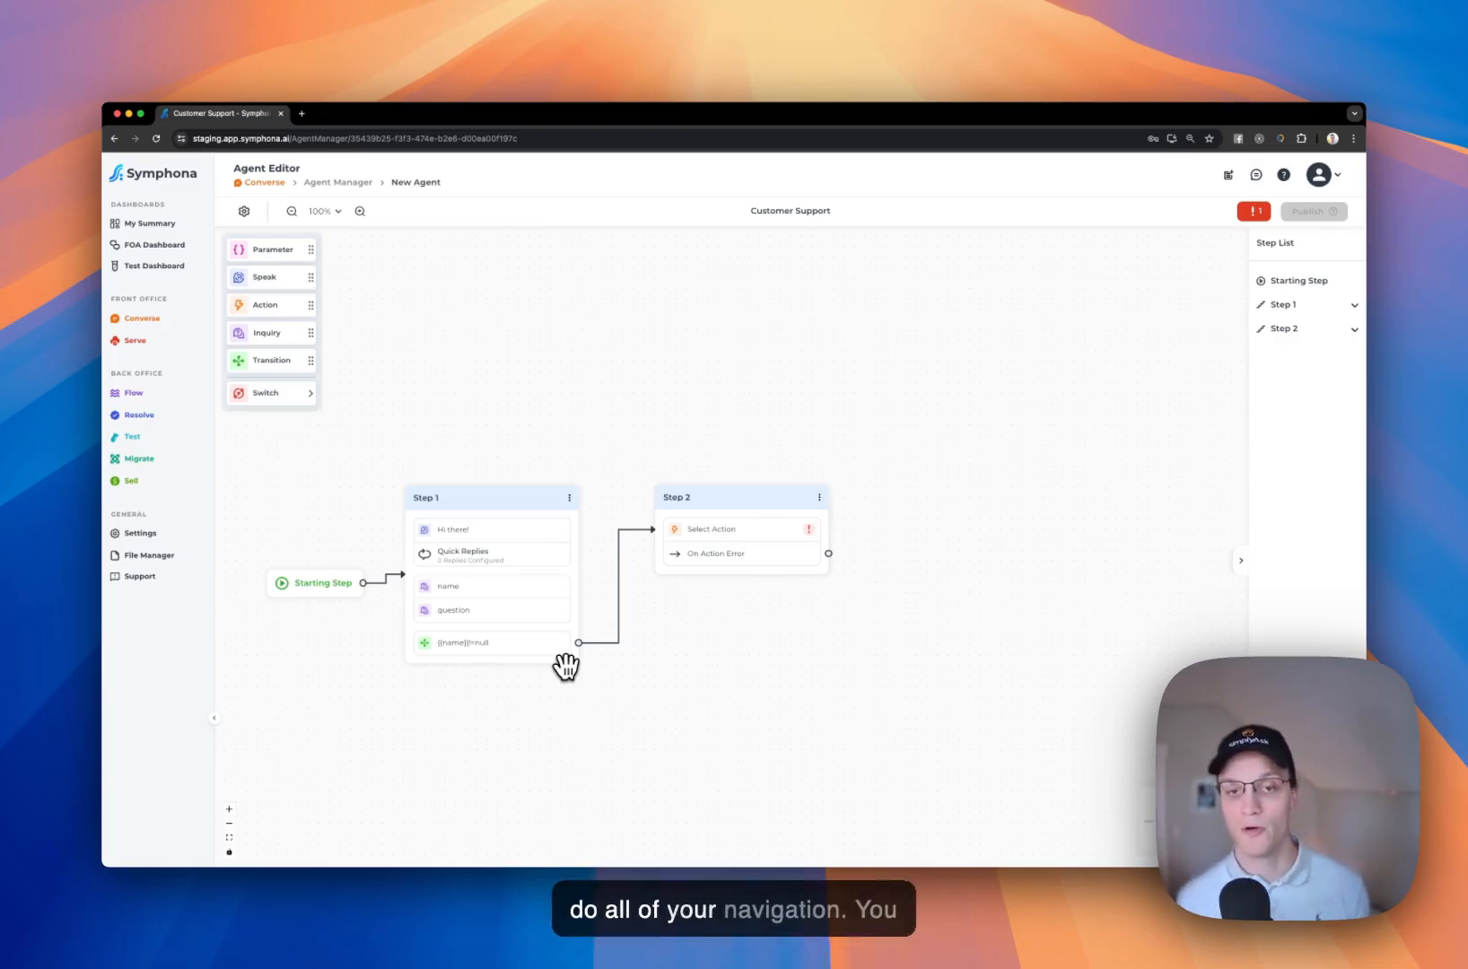
# Step: Delete Step 2 with its unconfigured Action block from the canvas
pyautogui.click(475, 637)
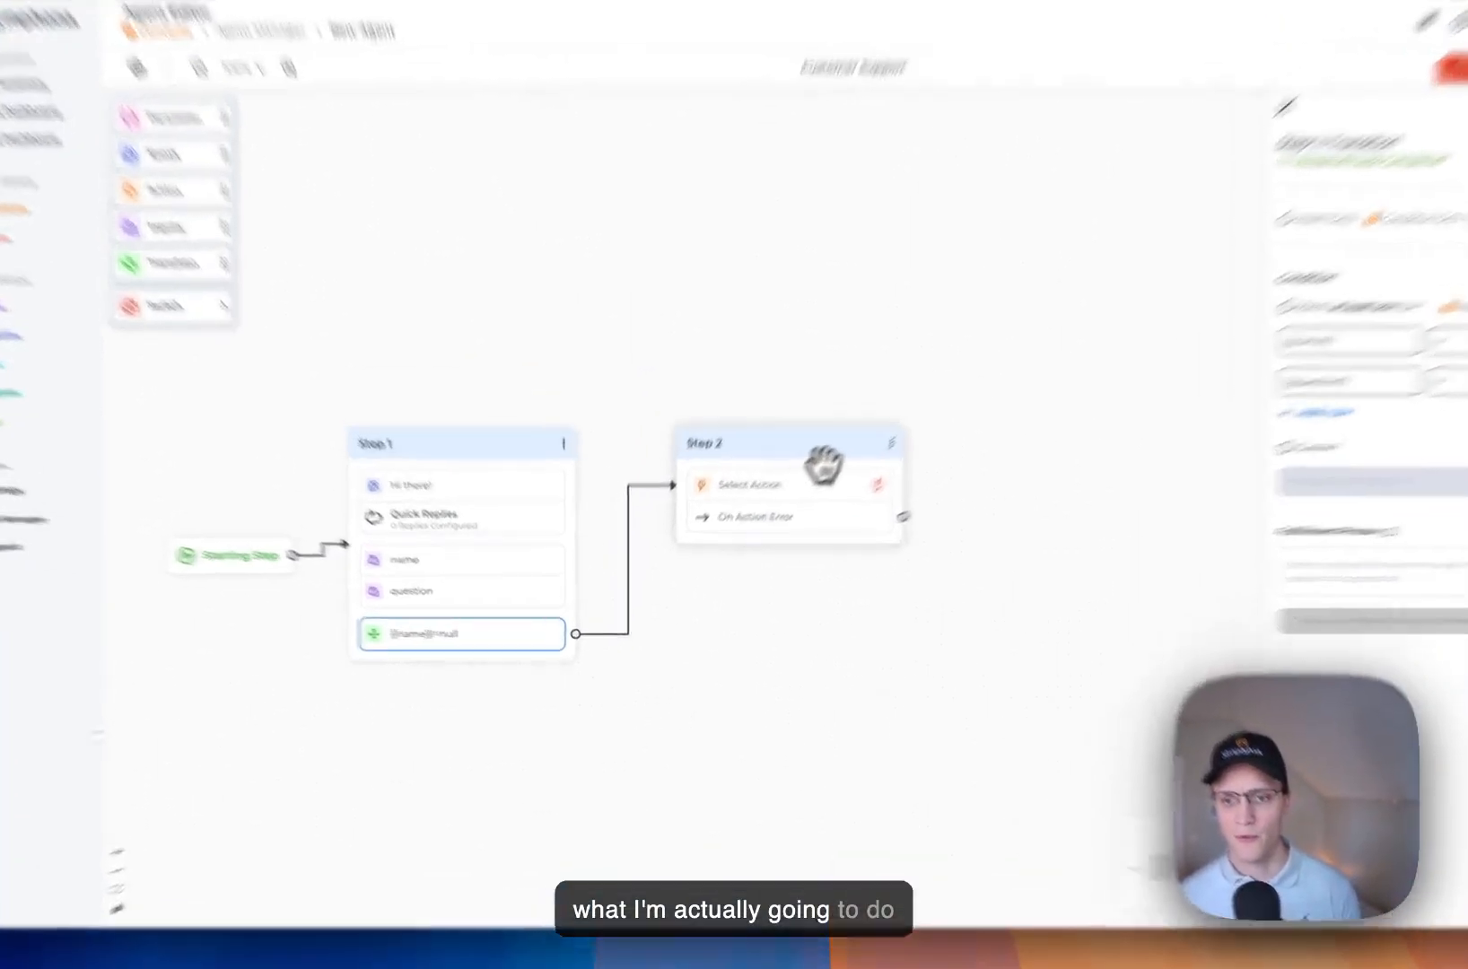
pyautogui.moveTo(780, 505); pyautogui.dragTo(770, 505)
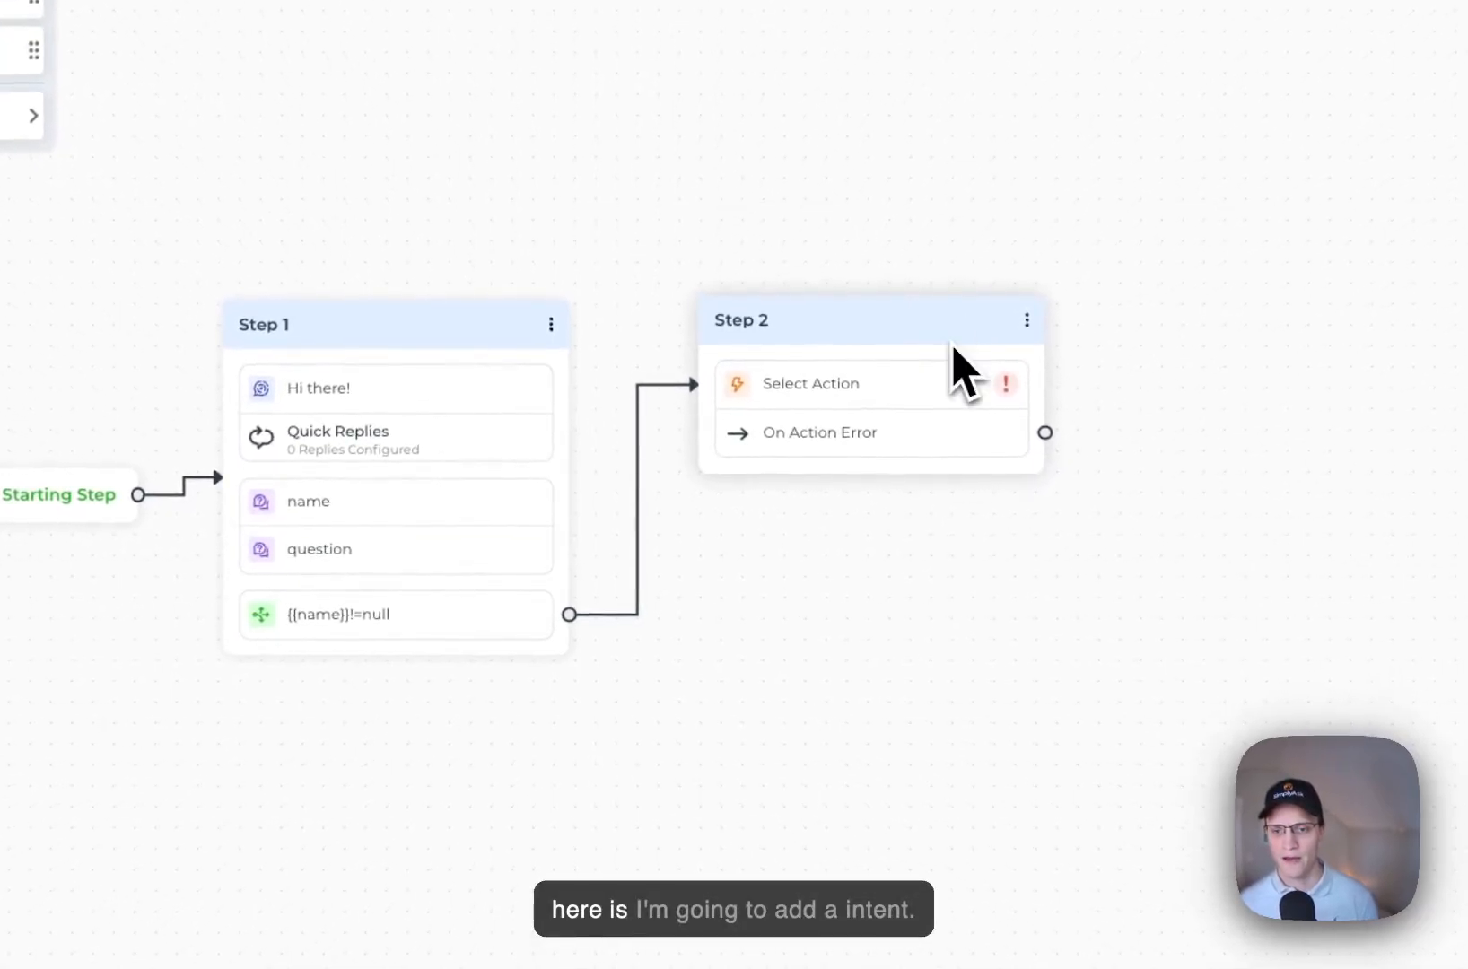
pyautogui.click(1026, 319)
pyautogui.click(1077, 416)
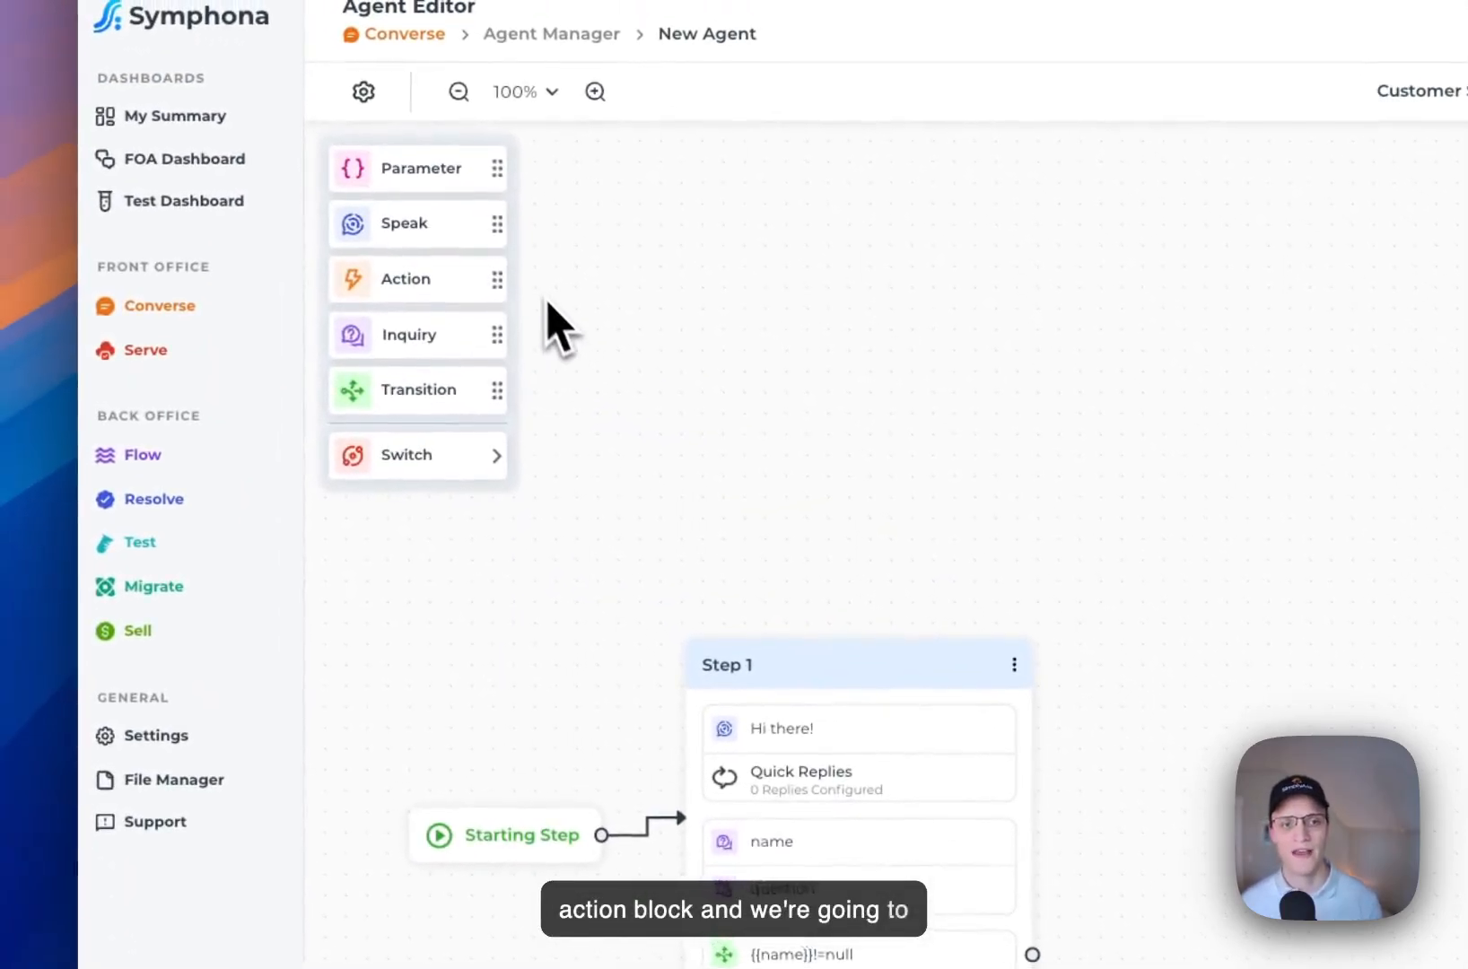
# Step: Add a Speak block as a new step beside Step 1 and connect Step 1's {{name}}!=null transition to it
pyautogui.moveTo(425, 232); pyautogui.dragTo(1032, 537)
pyautogui.moveTo(970, 471); pyautogui.dragTo(795, 379)
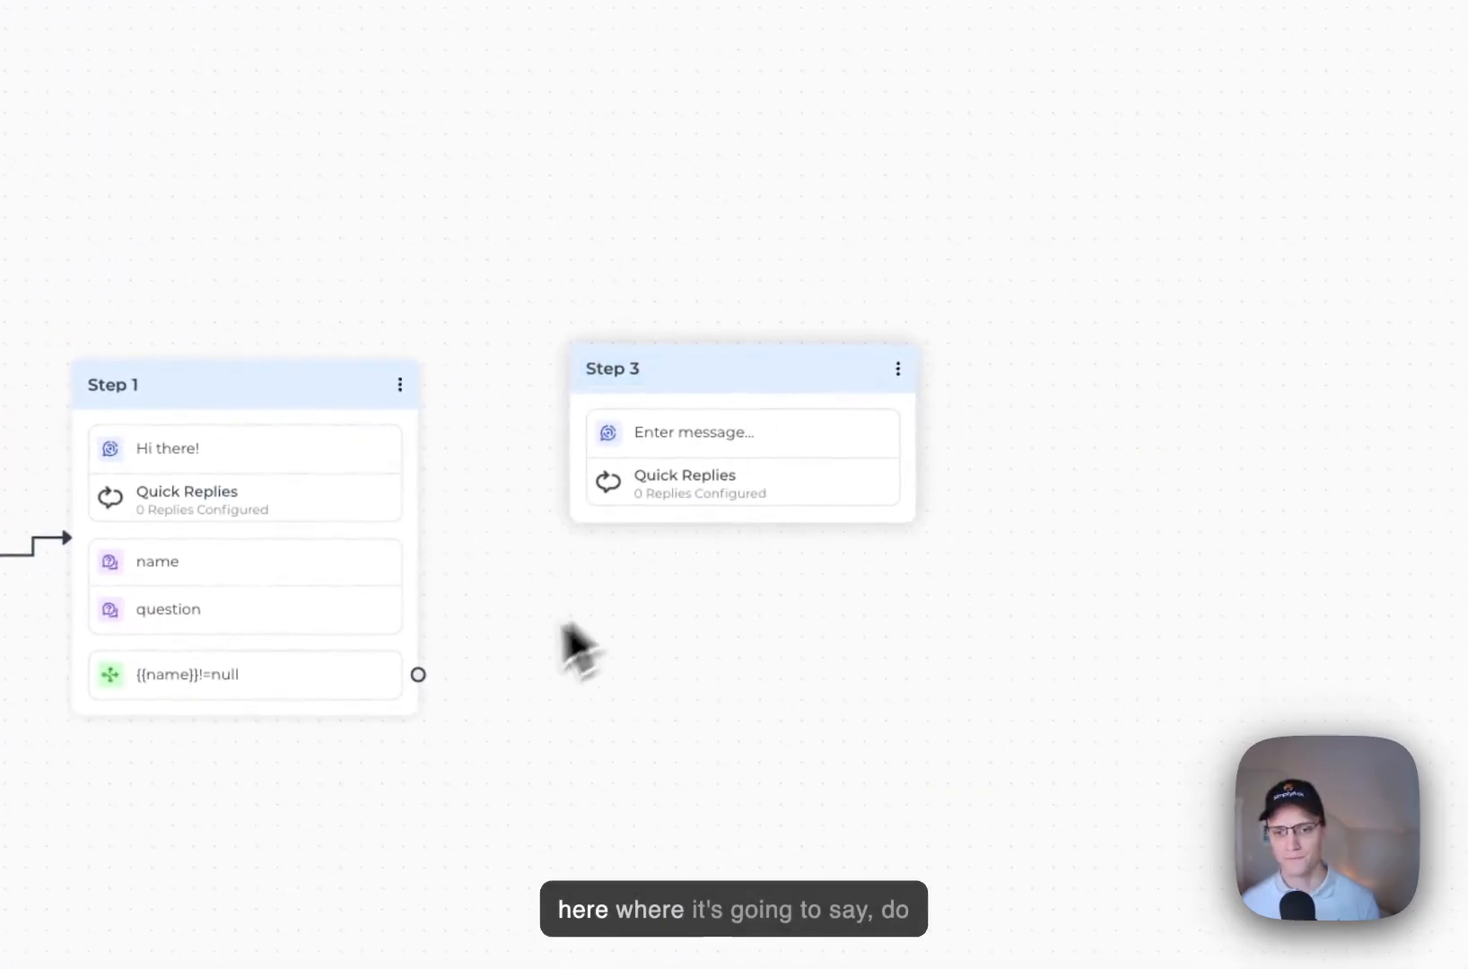
pyautogui.moveTo(421, 676); pyautogui.dragTo(673, 438)
# Step: Set the Speak message in Step 3 to "Do you like dogs?" and close the block's settings
pyautogui.click(673, 438)
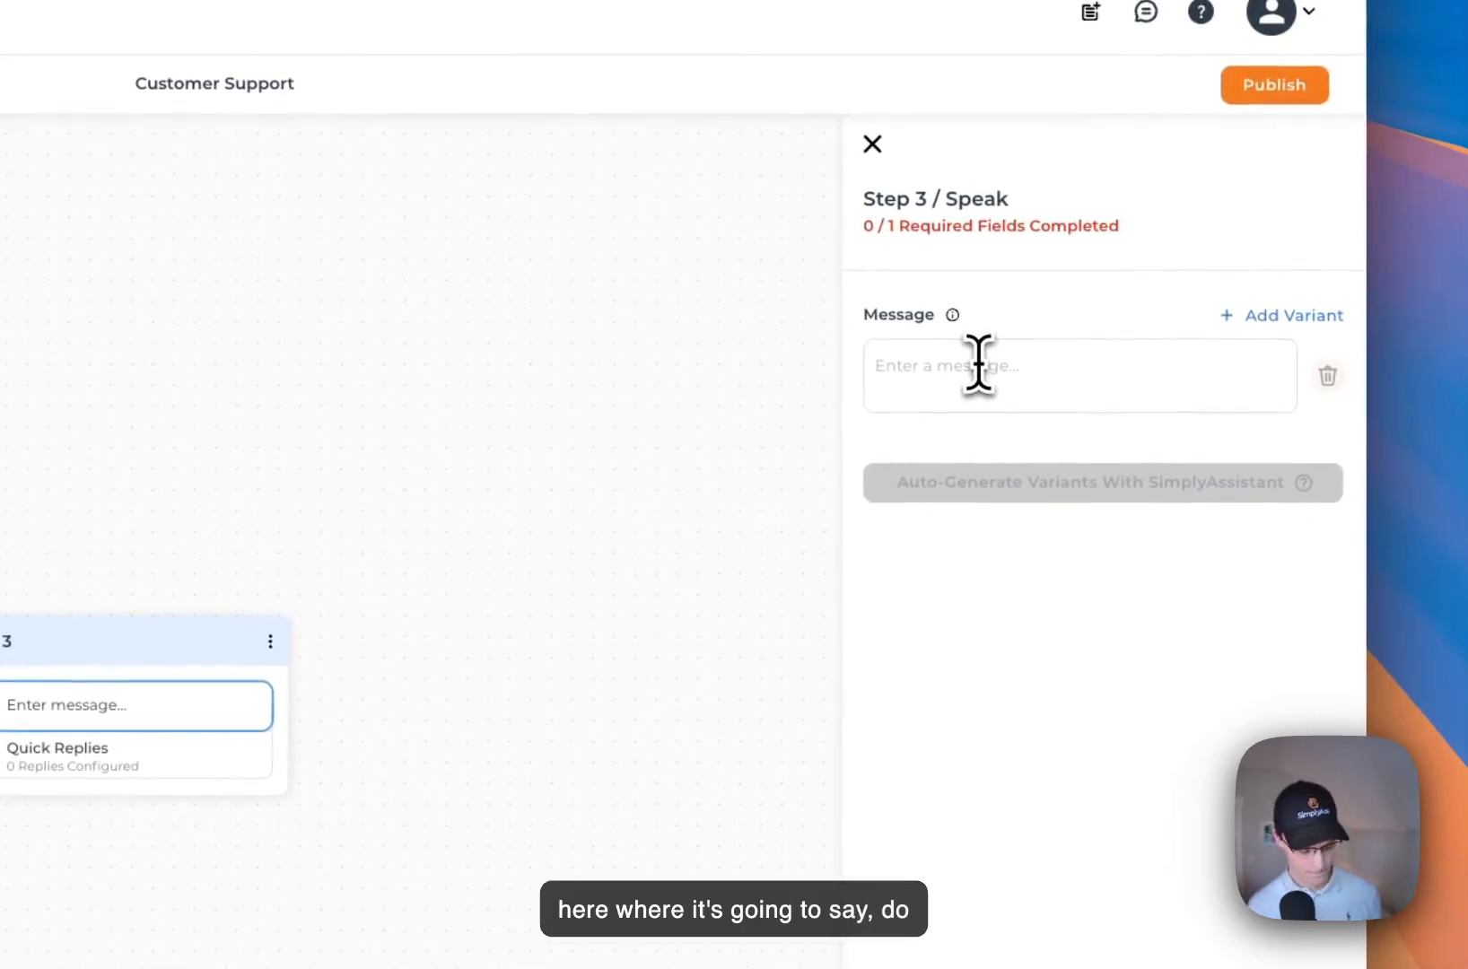
pyautogui.write('Do you lik')
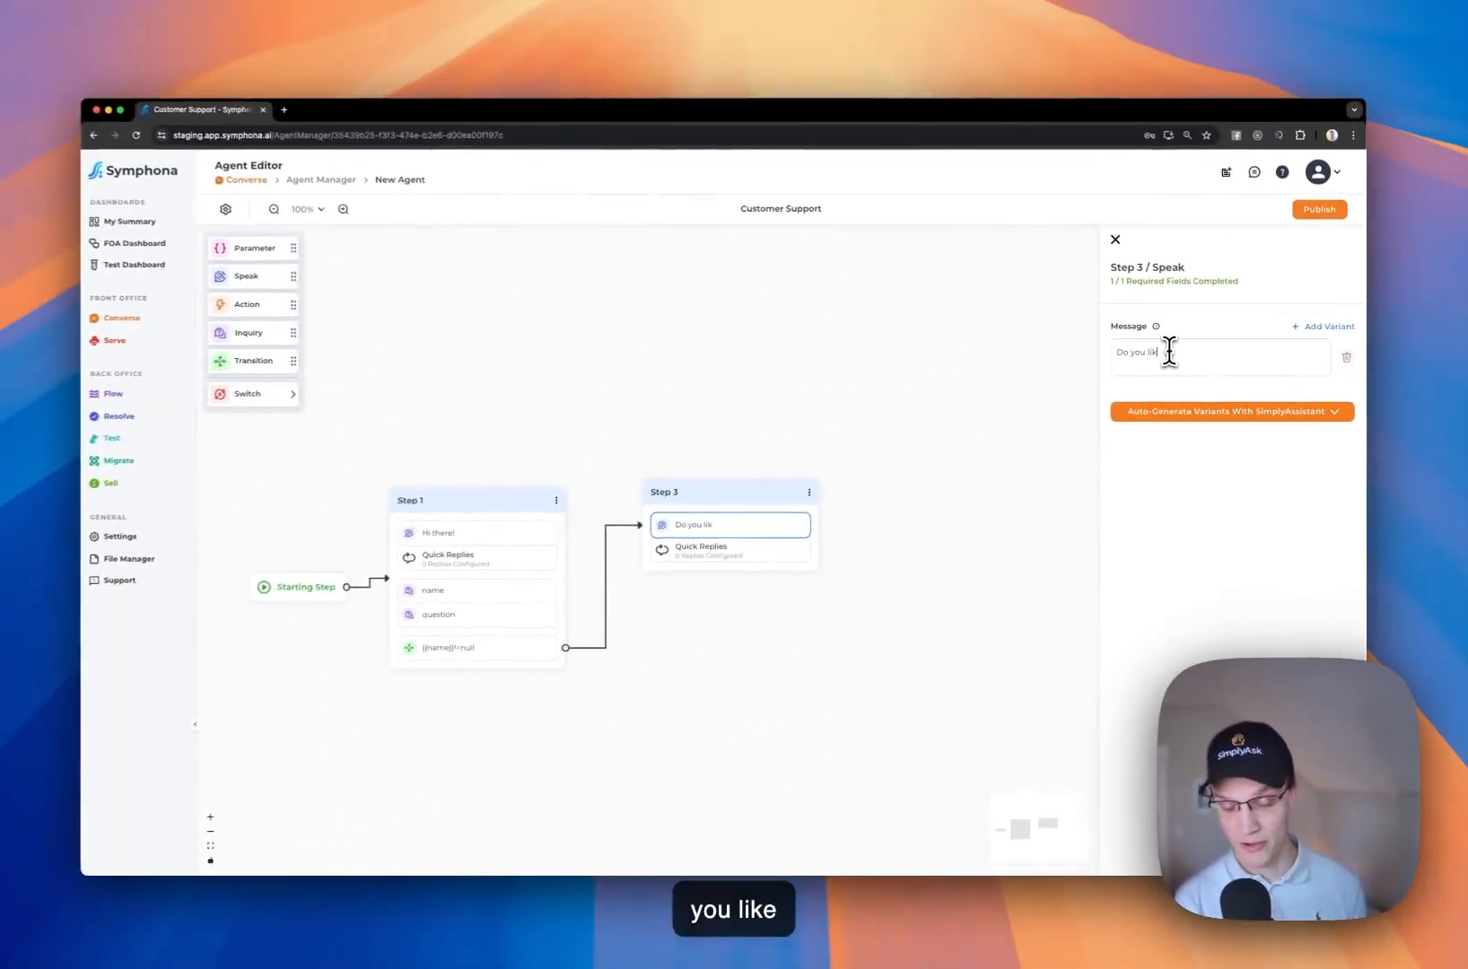
pyautogui.write('e dogs?')
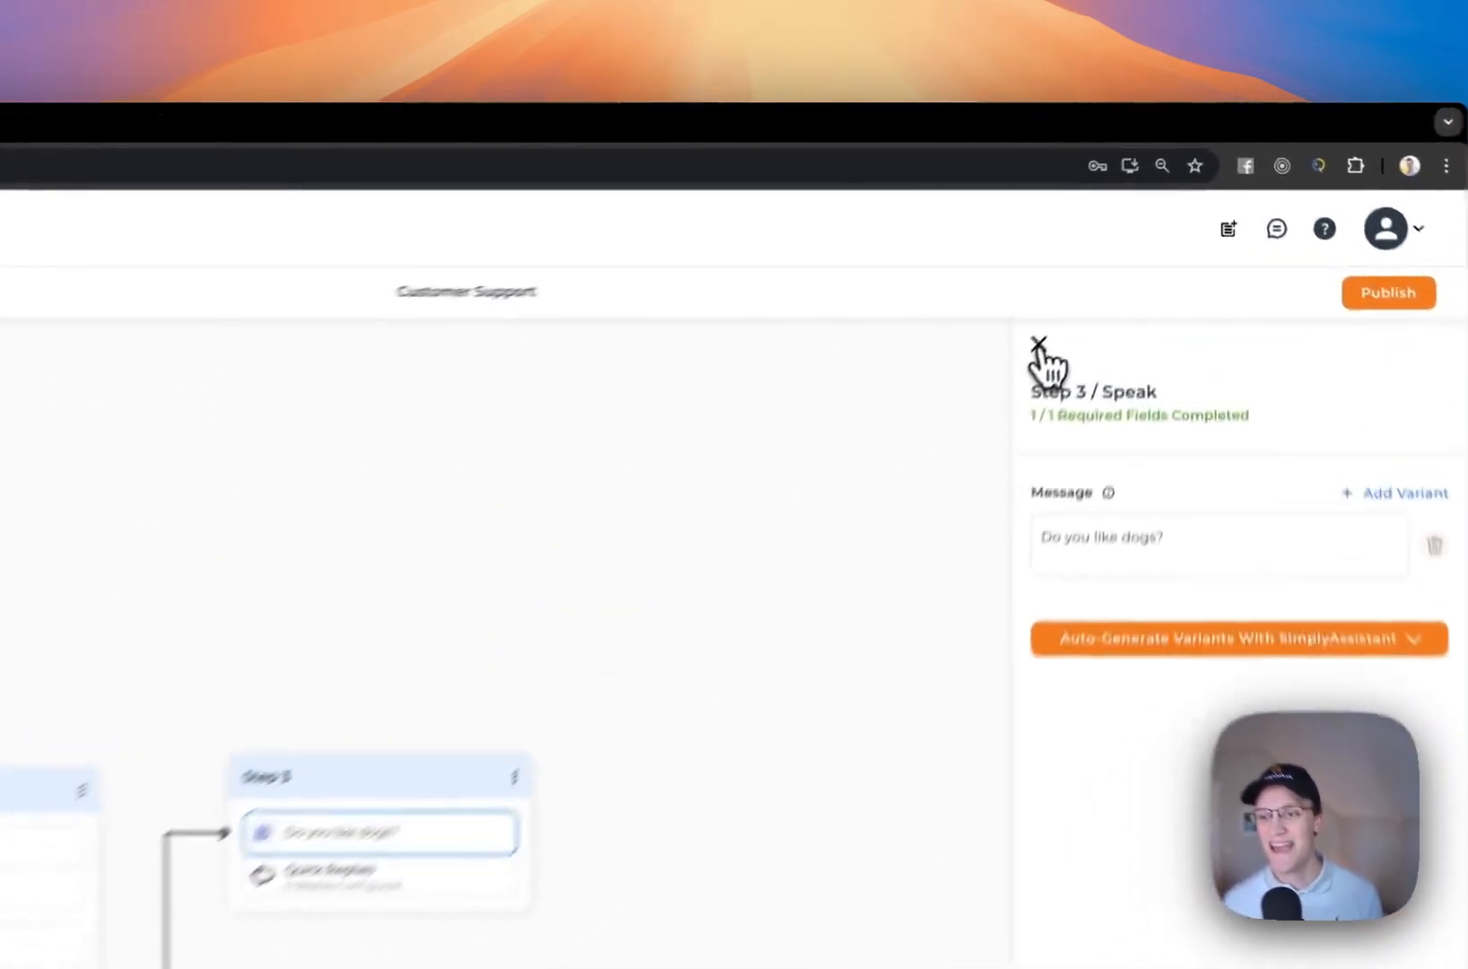
pyautogui.click(1120, 243)
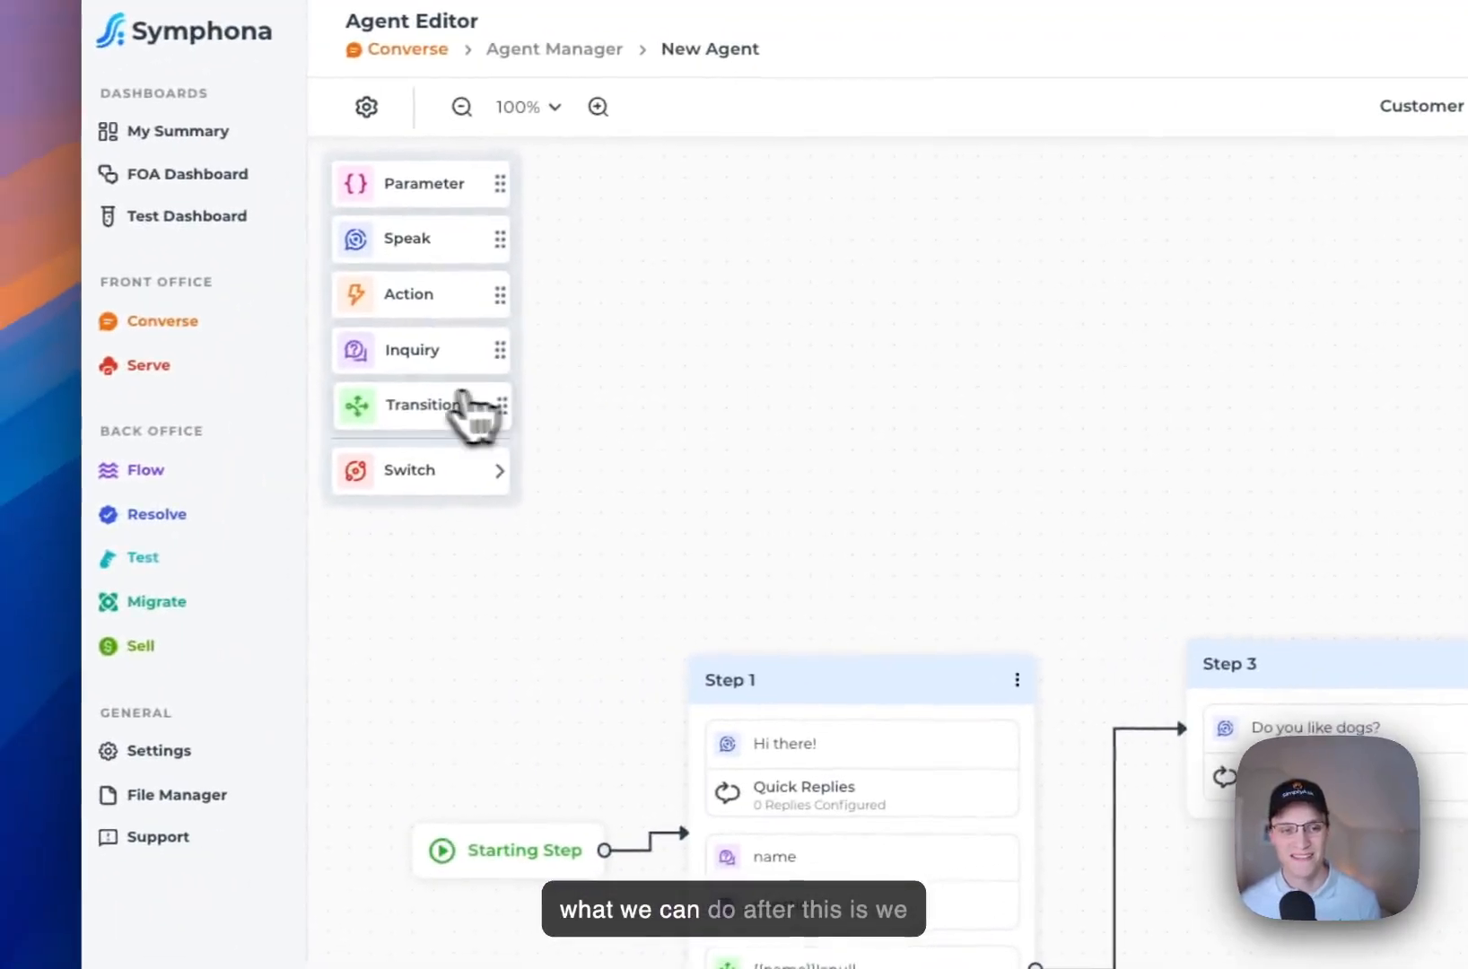
# Step: Add a Transition block to Step 3 below the Speak message and open its settings
pyautogui.moveTo(436, 416); pyautogui.dragTo(1272, 785)
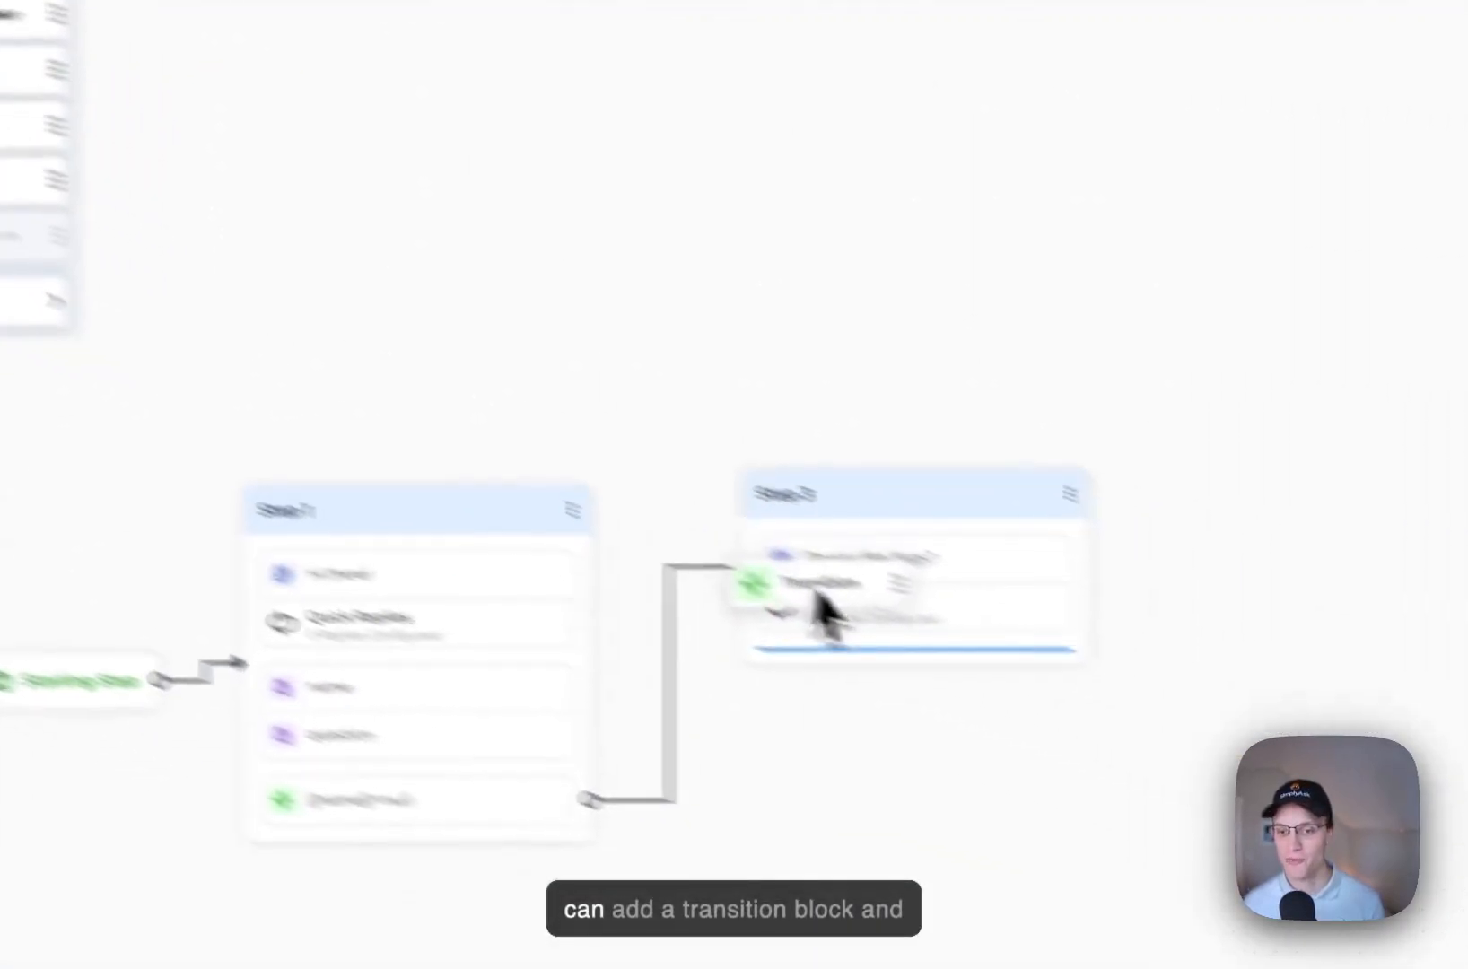
pyautogui.moveTo(824, 615); pyautogui.dragTo(875, 651)
pyautogui.click(885, 675)
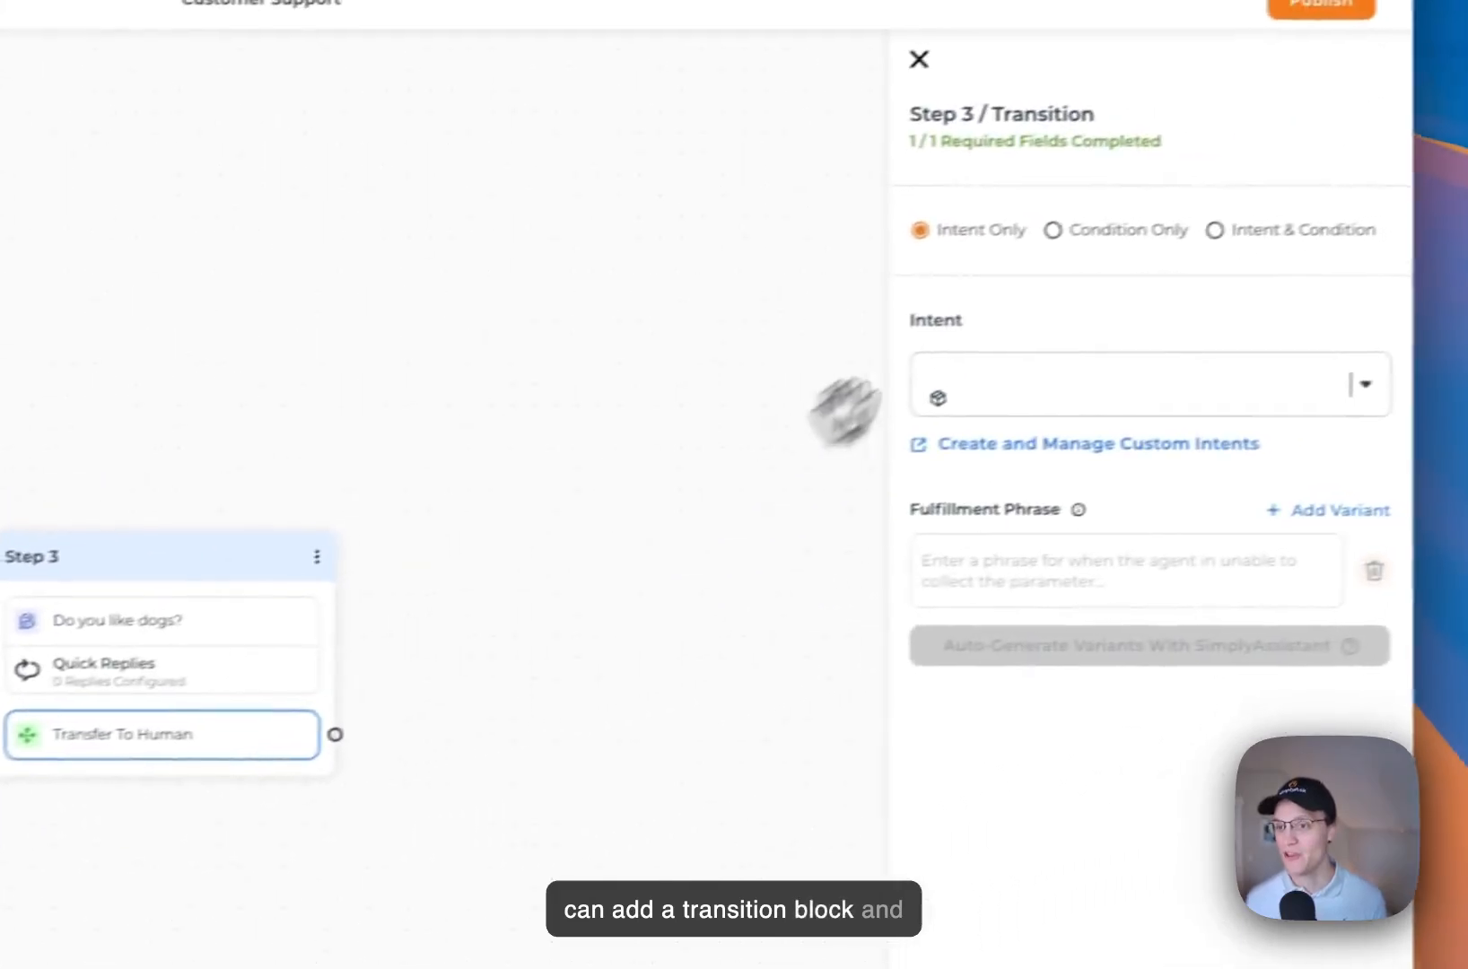
# Step: Start a new custom intent from the Step 3 transition's intent settings and name it "Yes"
pyautogui.click(1013, 408)
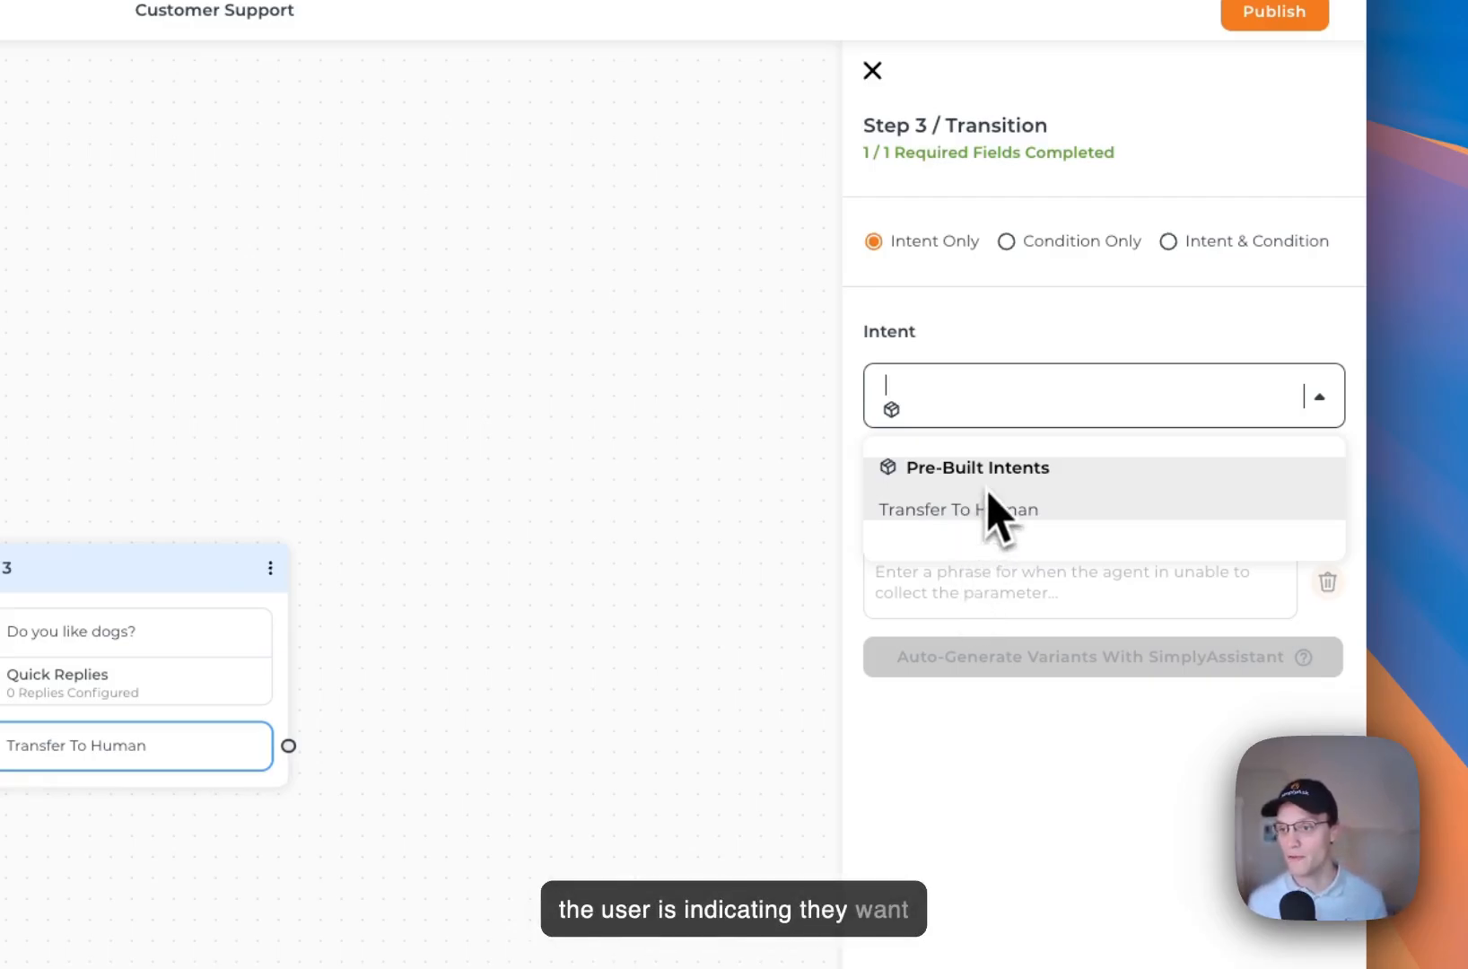
pyautogui.click(1030, 651)
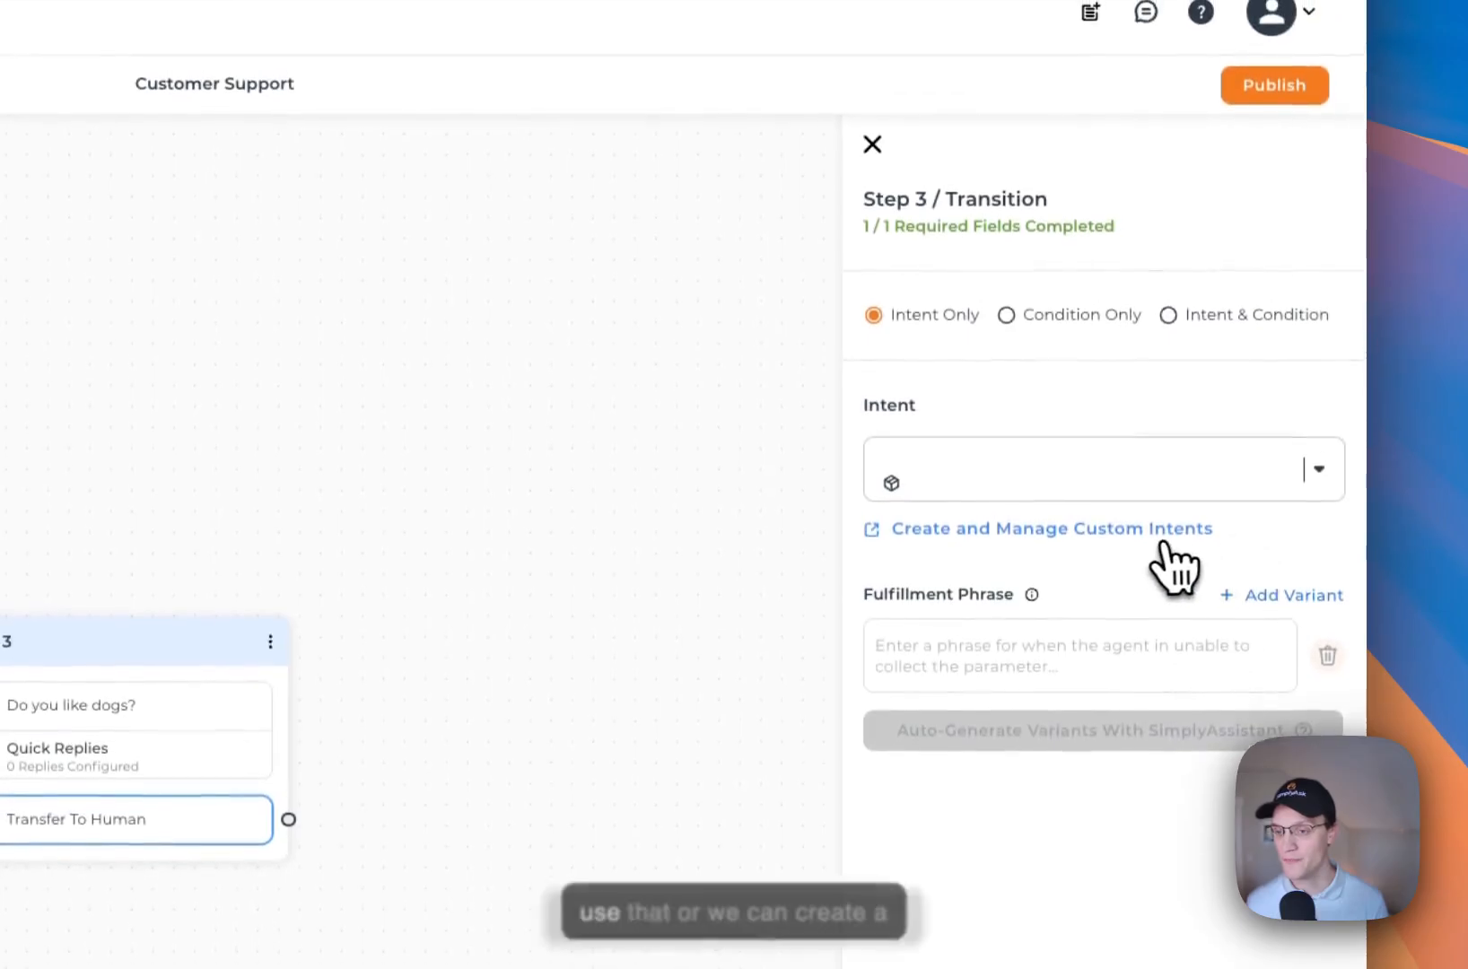
pyautogui.click(1163, 542)
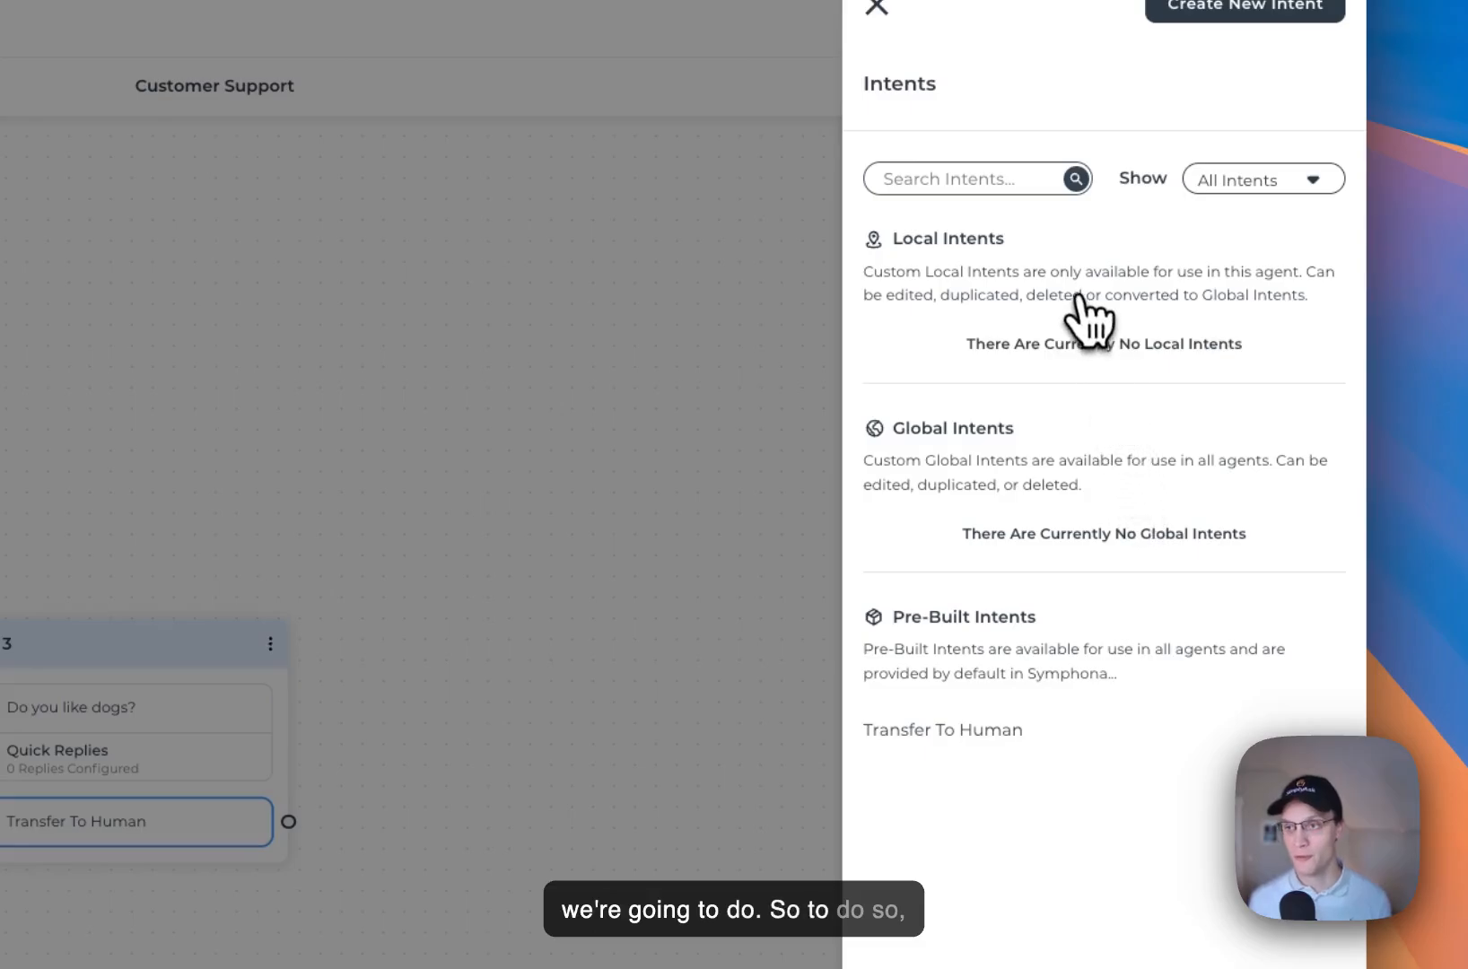
pyautogui.click(1239, 9)
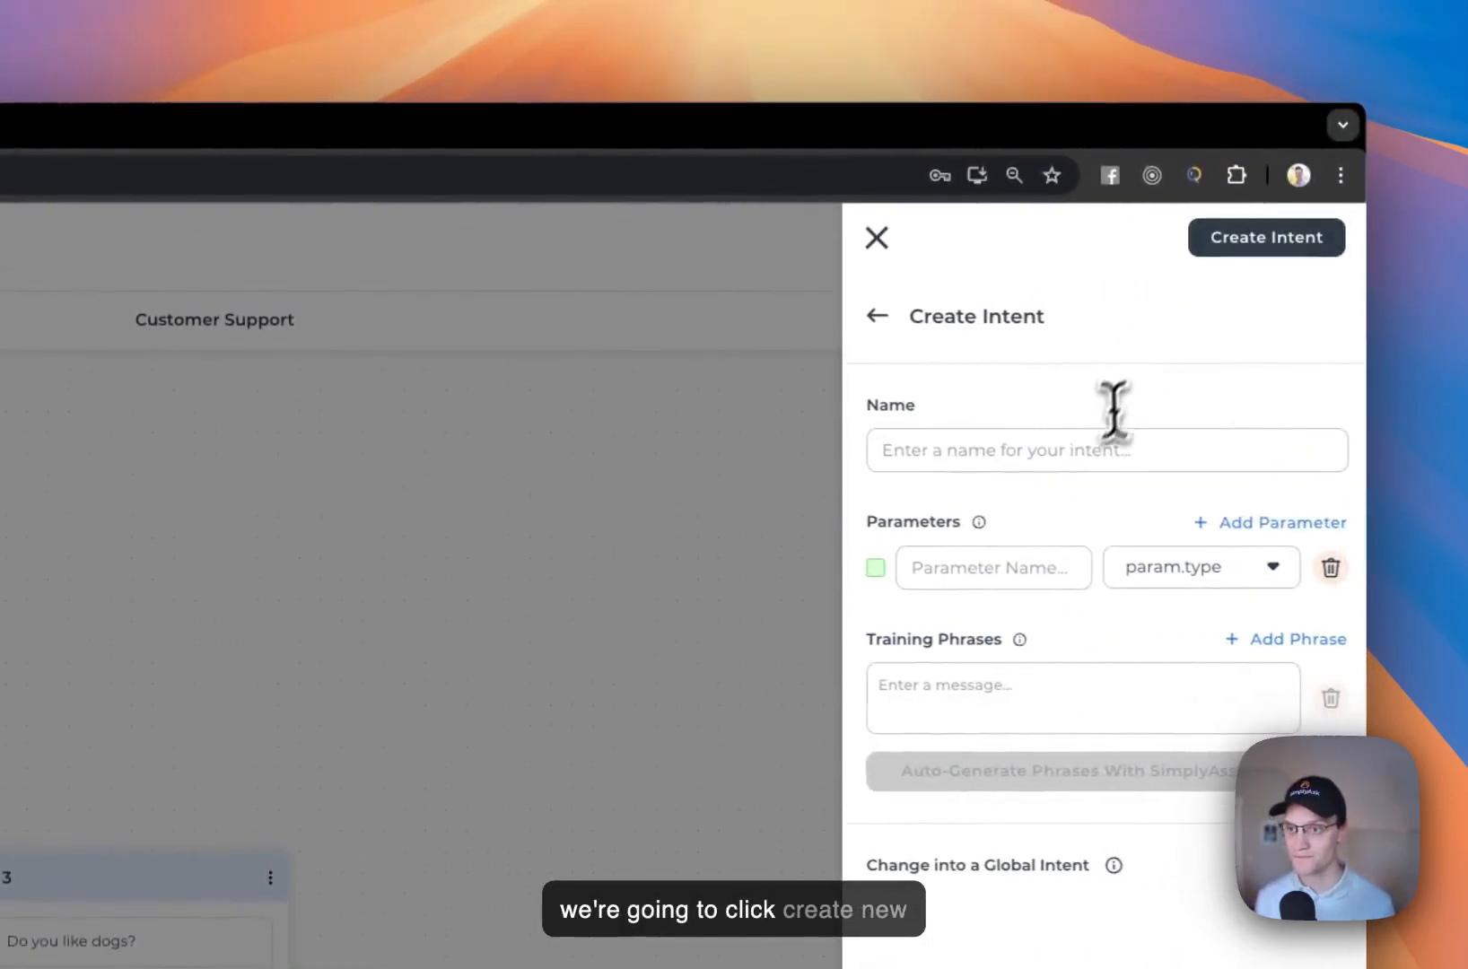
pyautogui.click(1085, 451)
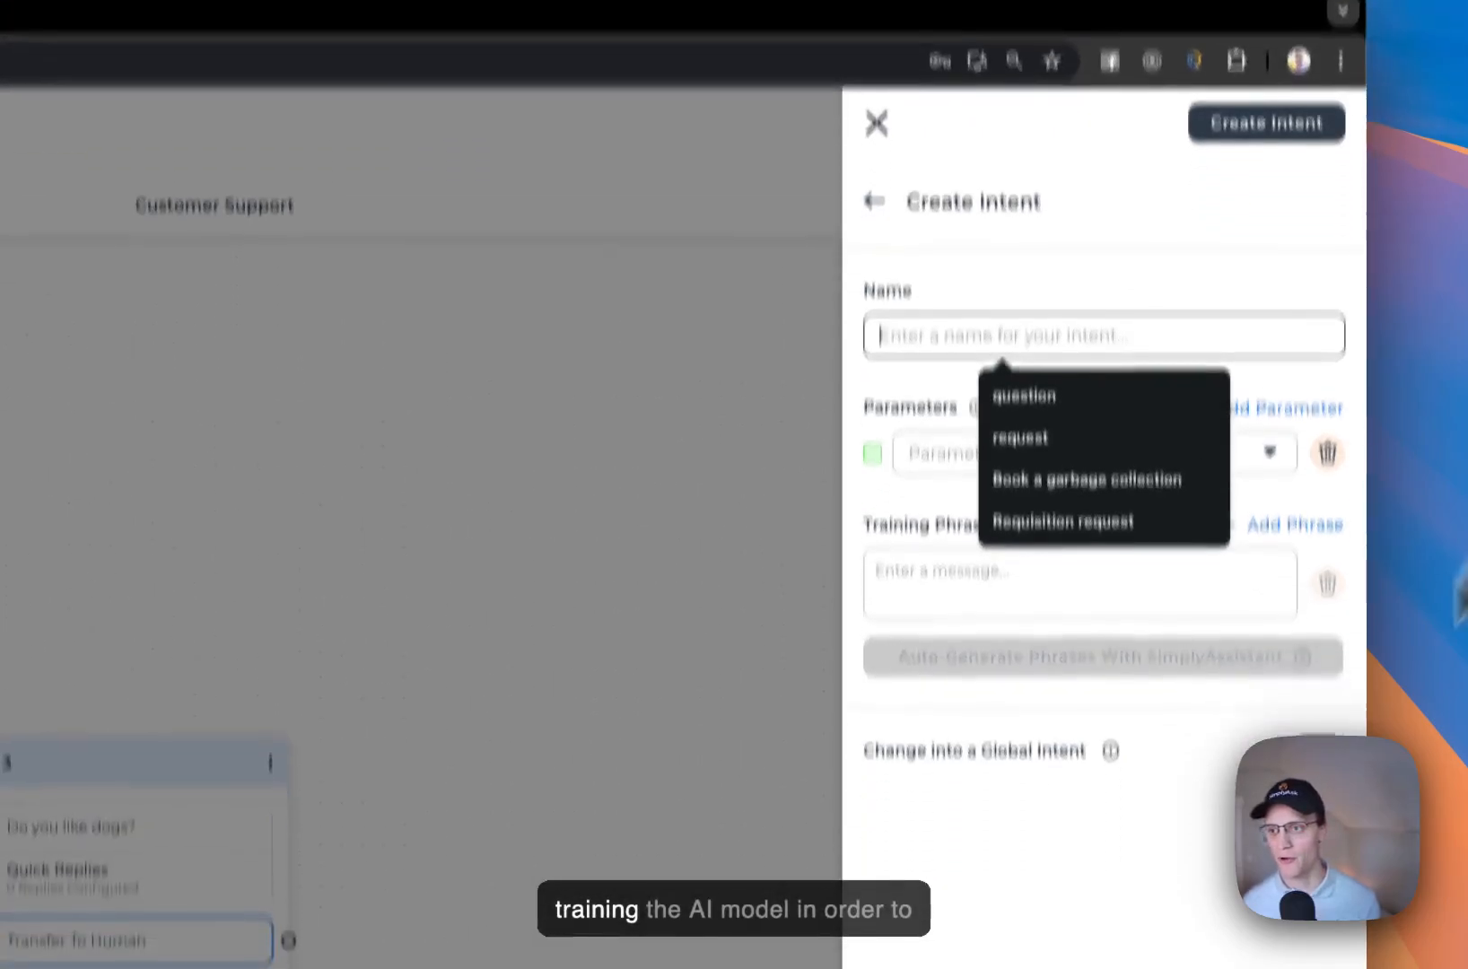
pyautogui.click(1073, 686)
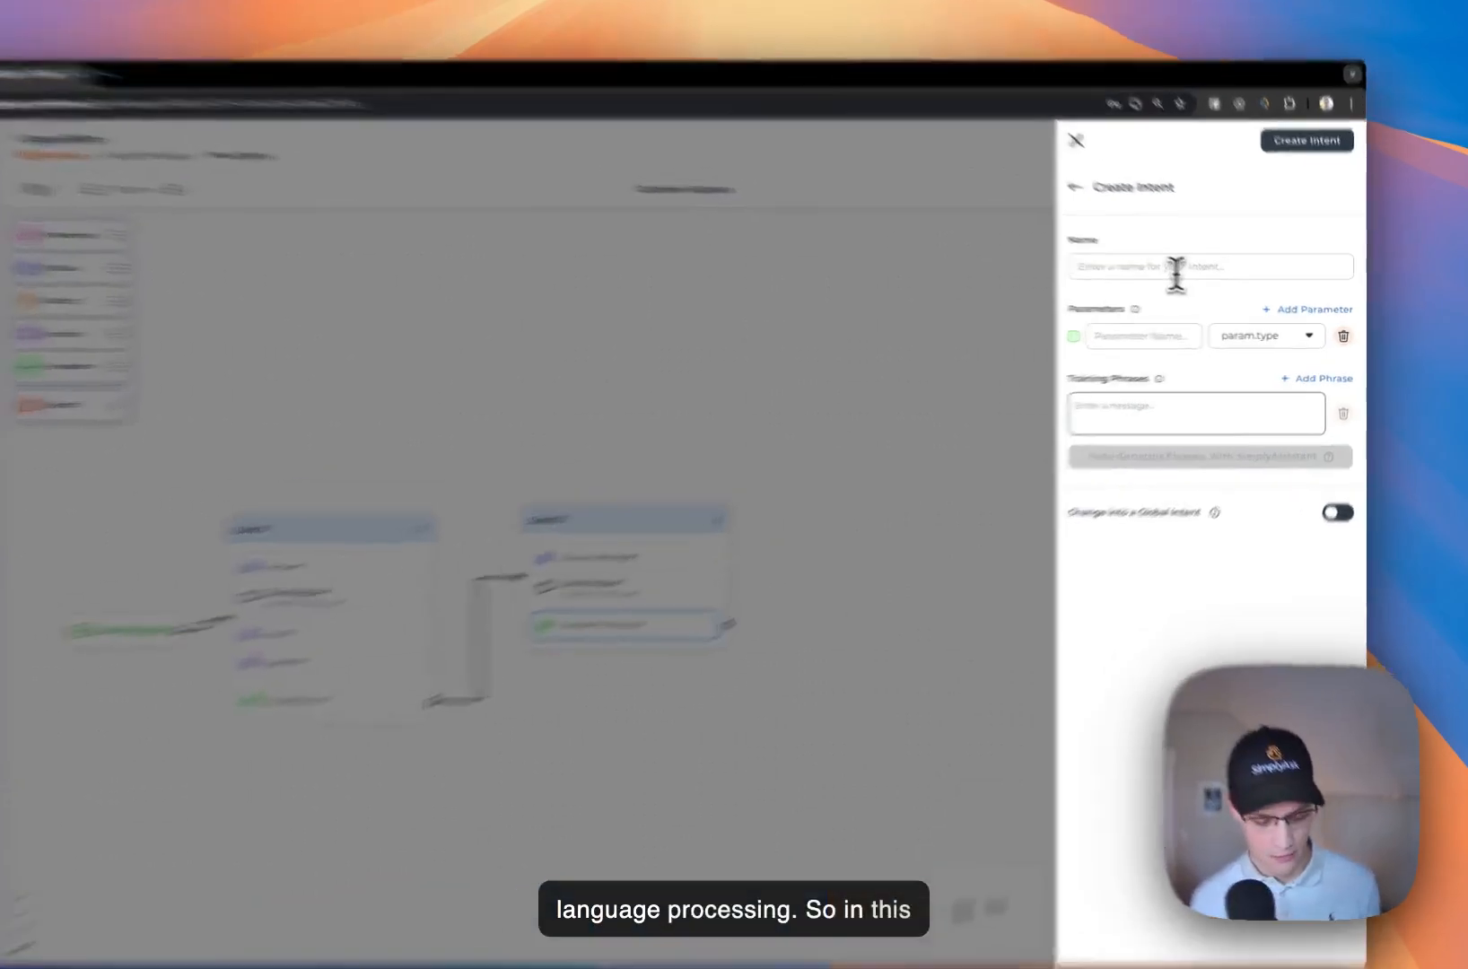
pyautogui.click(1203, 275)
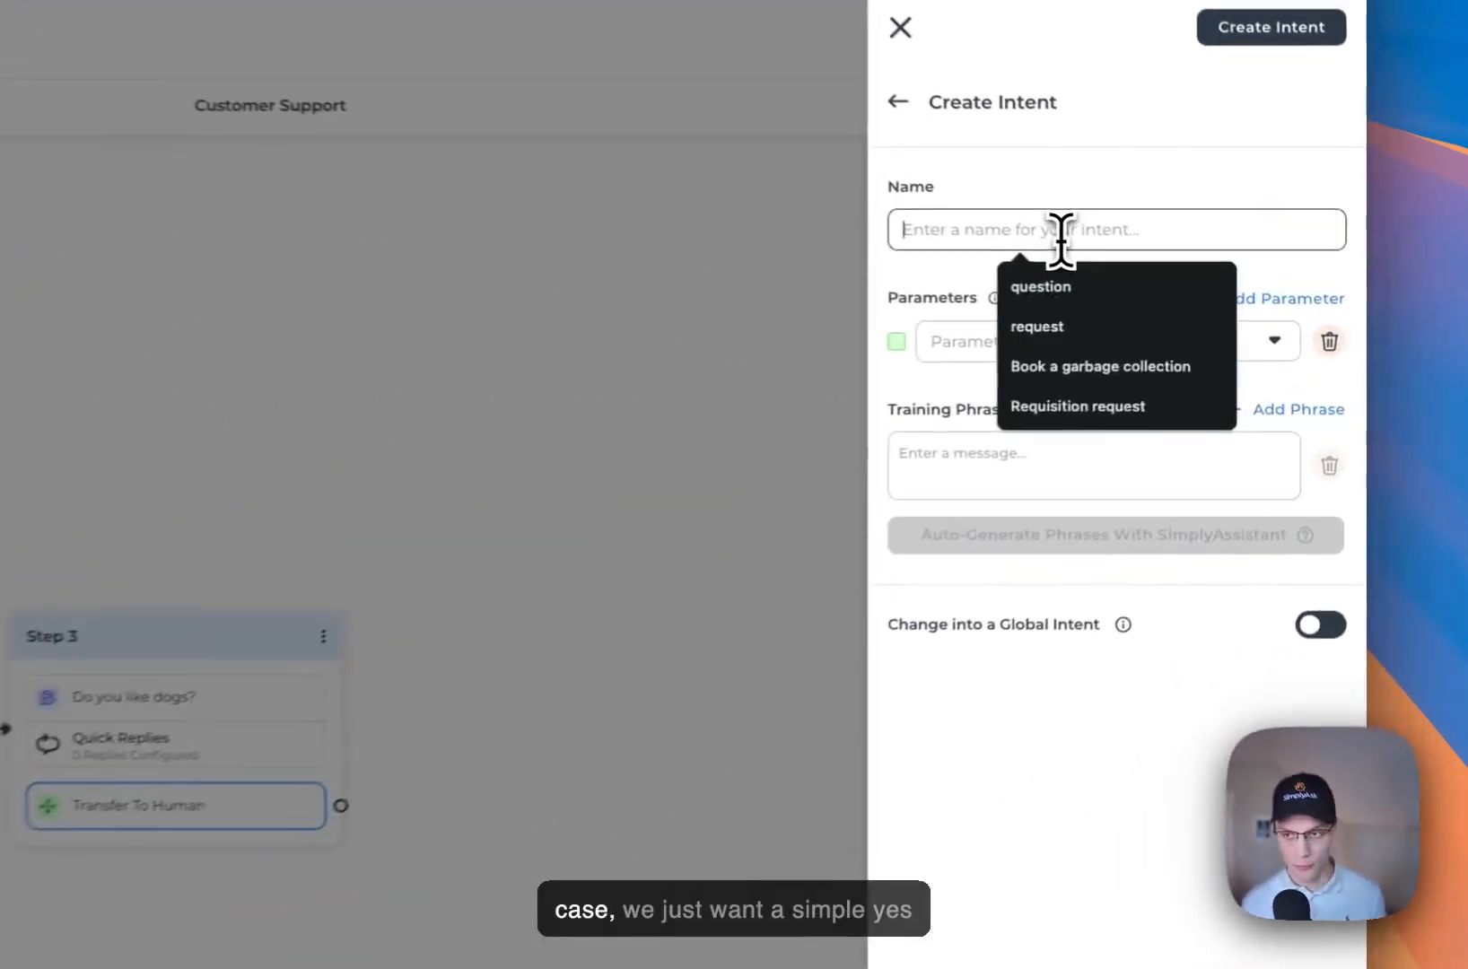
pyautogui.write('Yes')
# Step: Give the Yes intent the training phrases "yes", "of course", "for sure" and "why not"
pyautogui.click(974, 453)
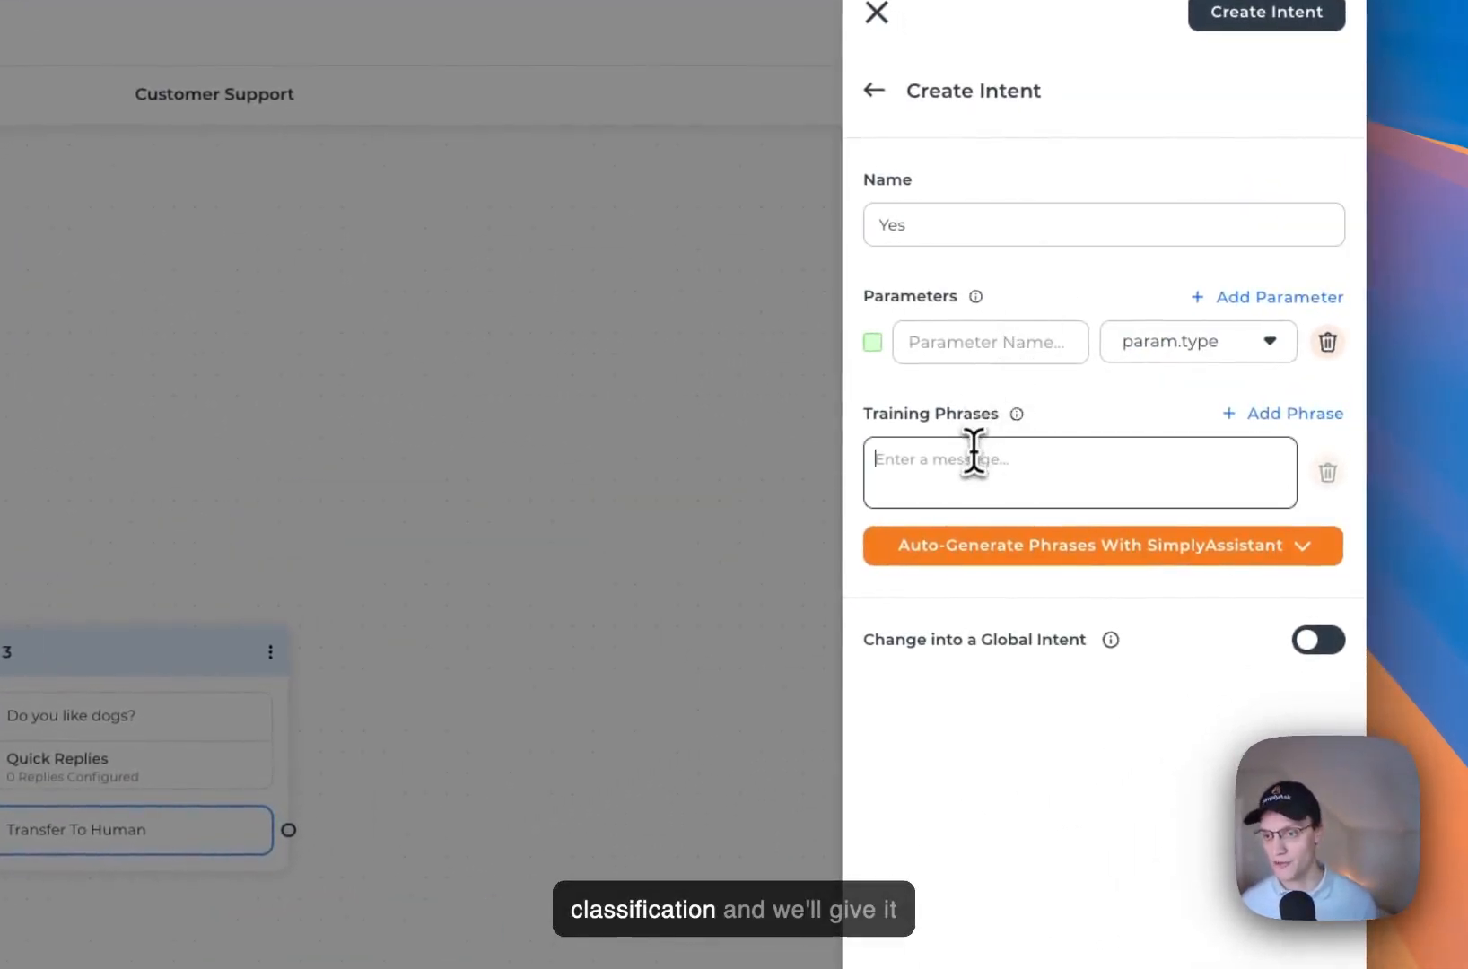
pyautogui.write('yes')
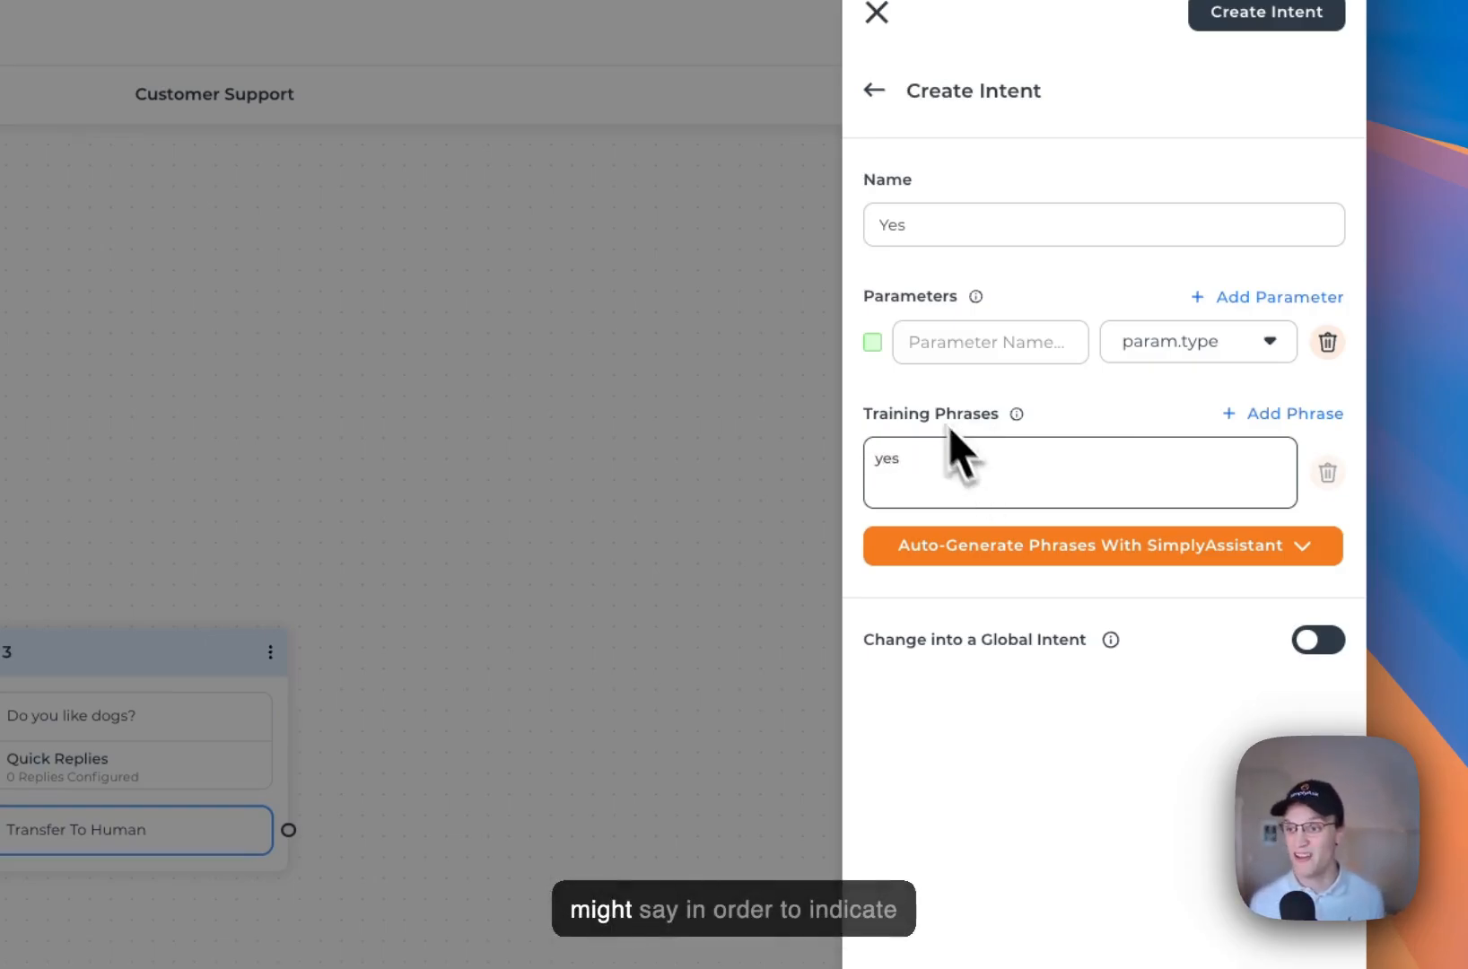
pyautogui.click(1201, 411)
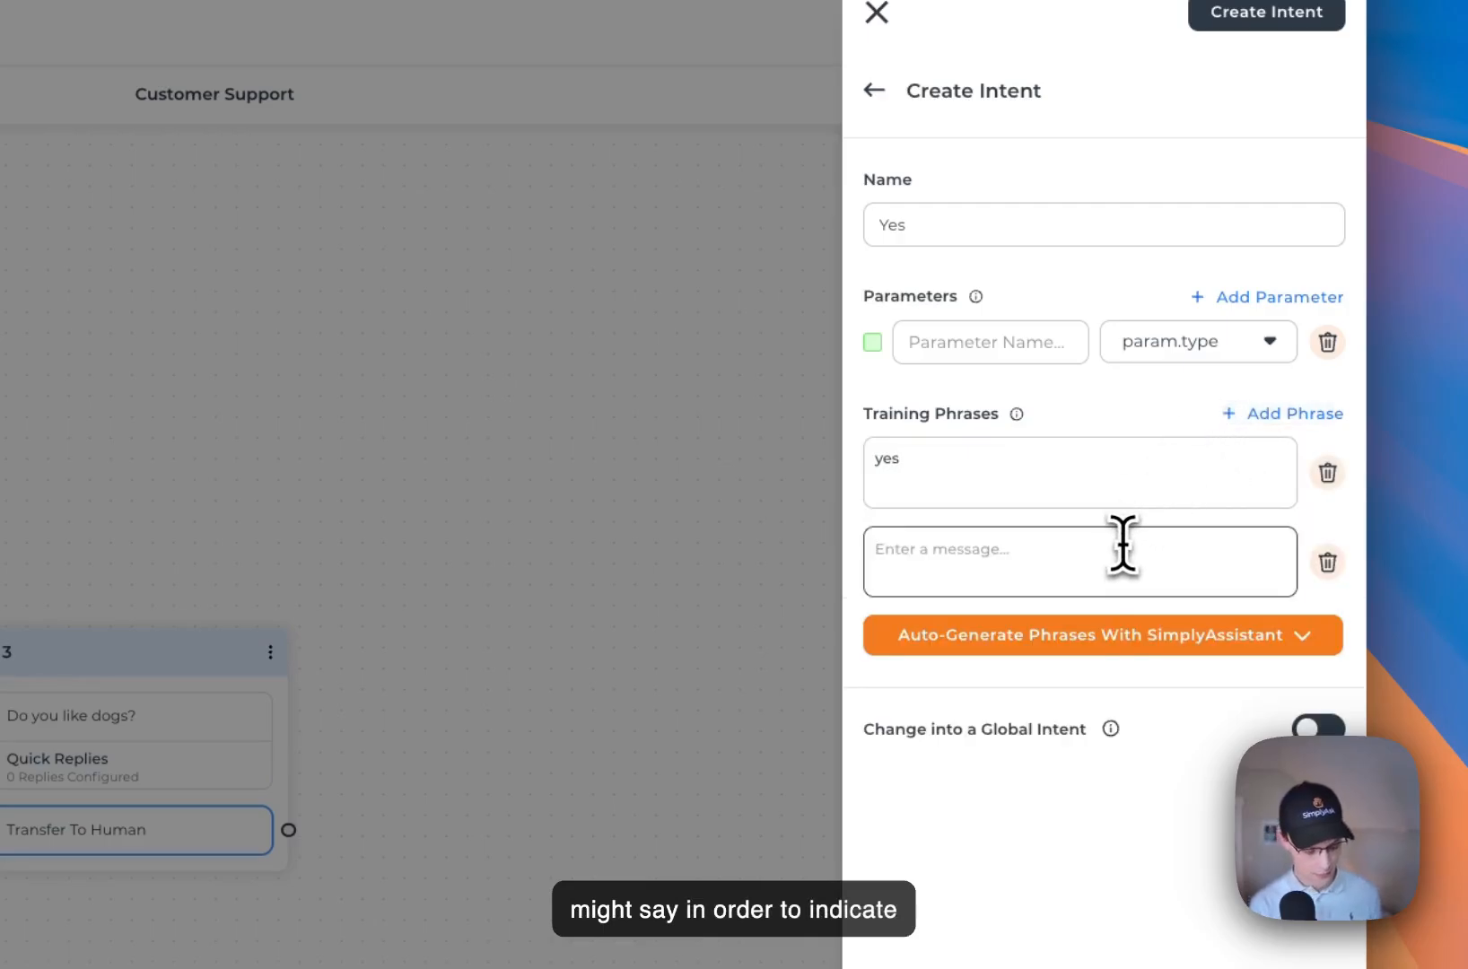
pyautogui.write('of course')
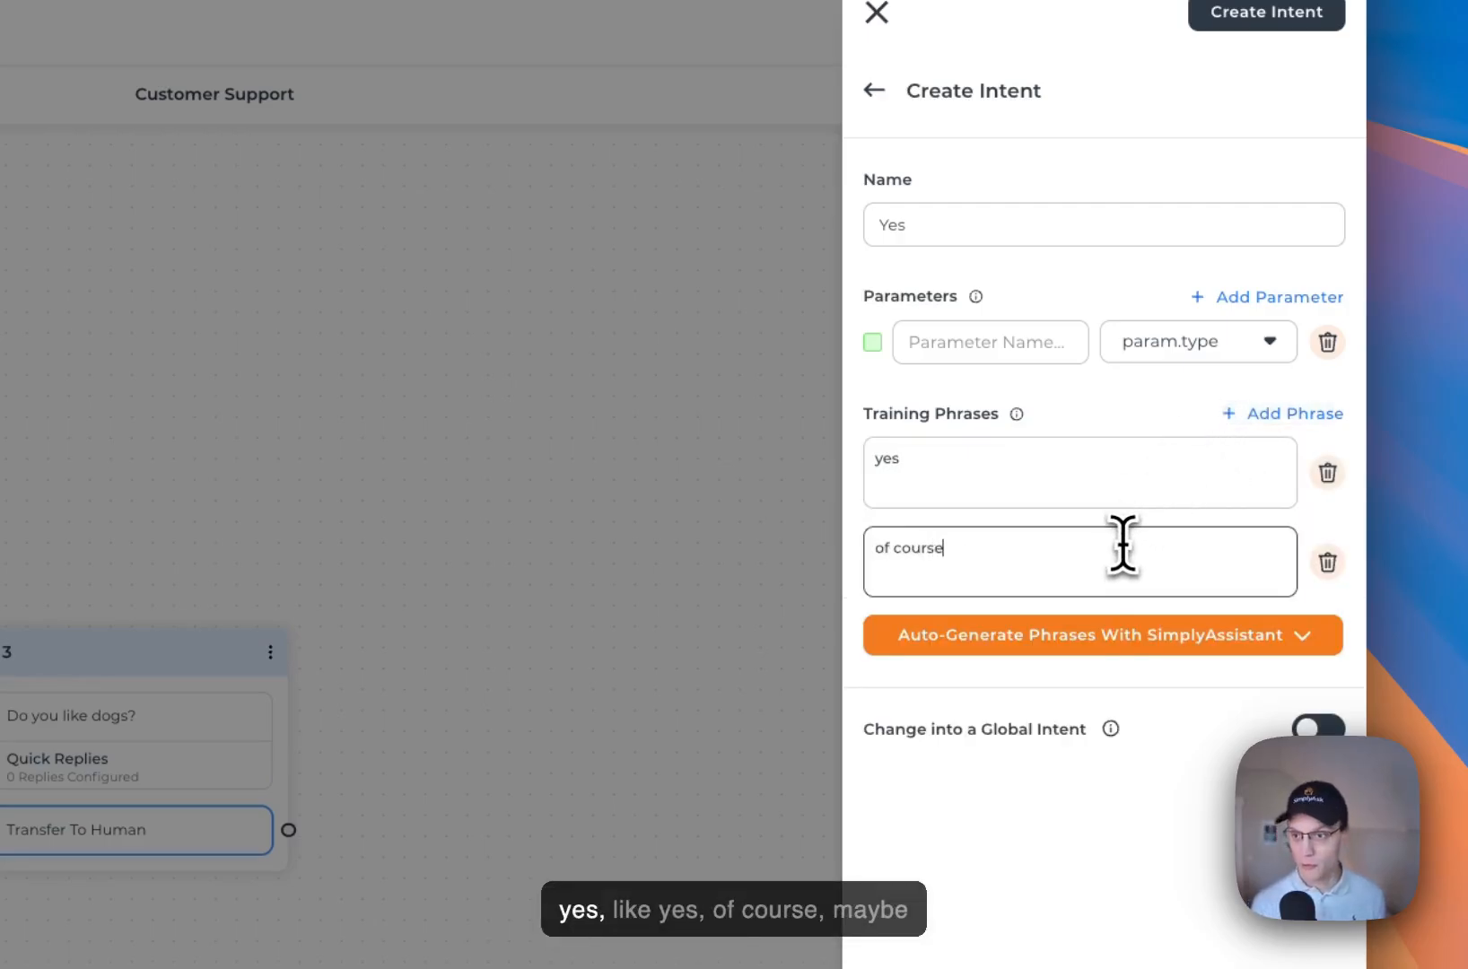
pyautogui.click(1240, 434)
pyautogui.click(1128, 659)
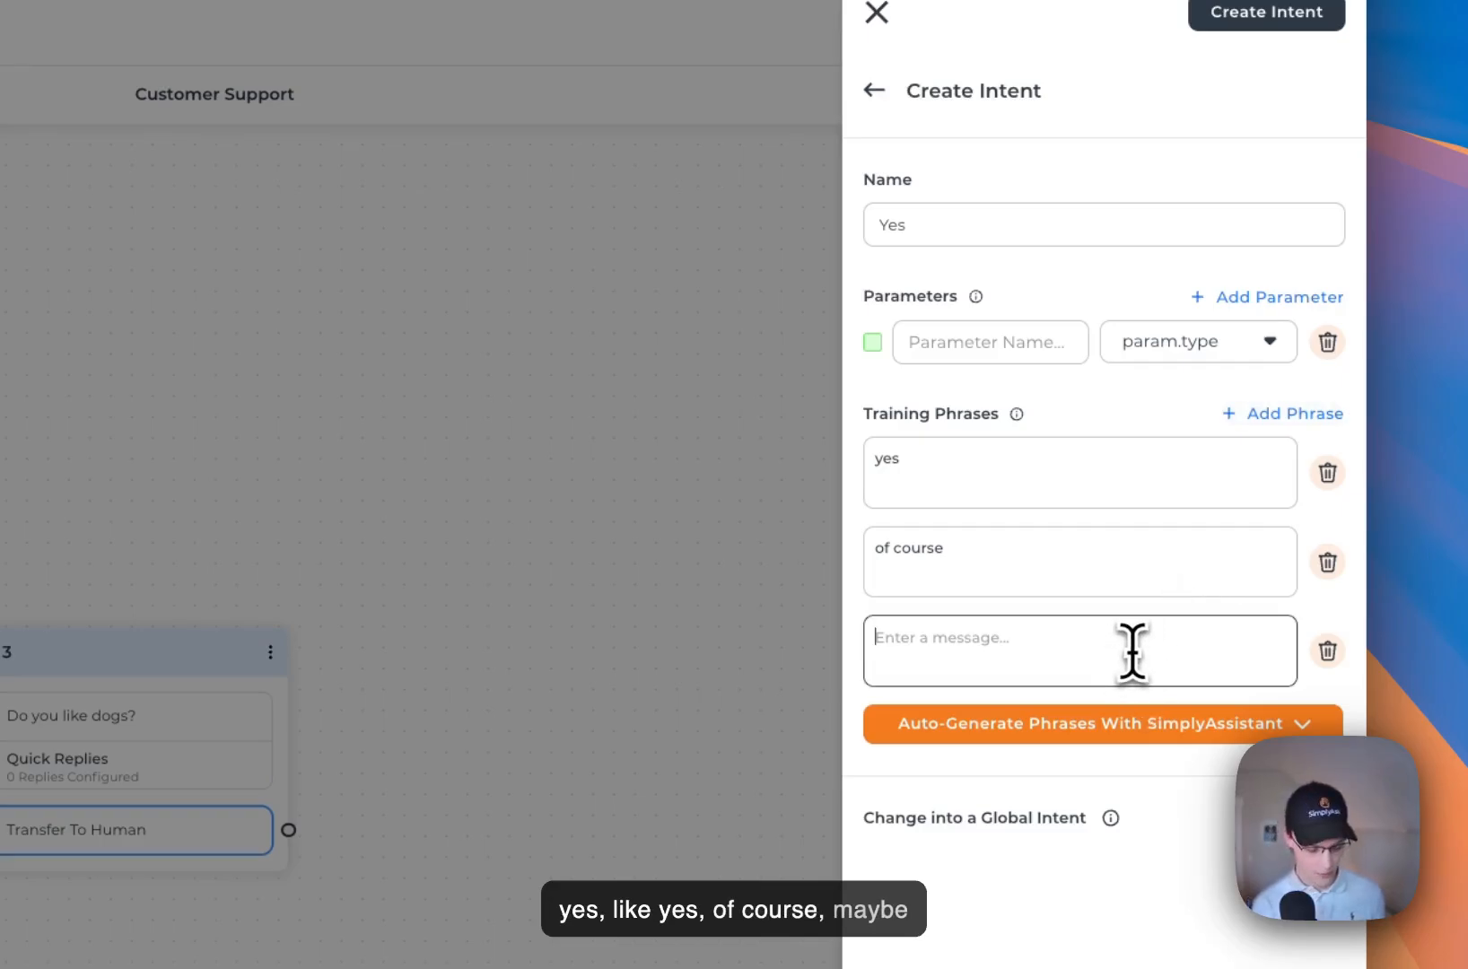
pyautogui.write('for sure')
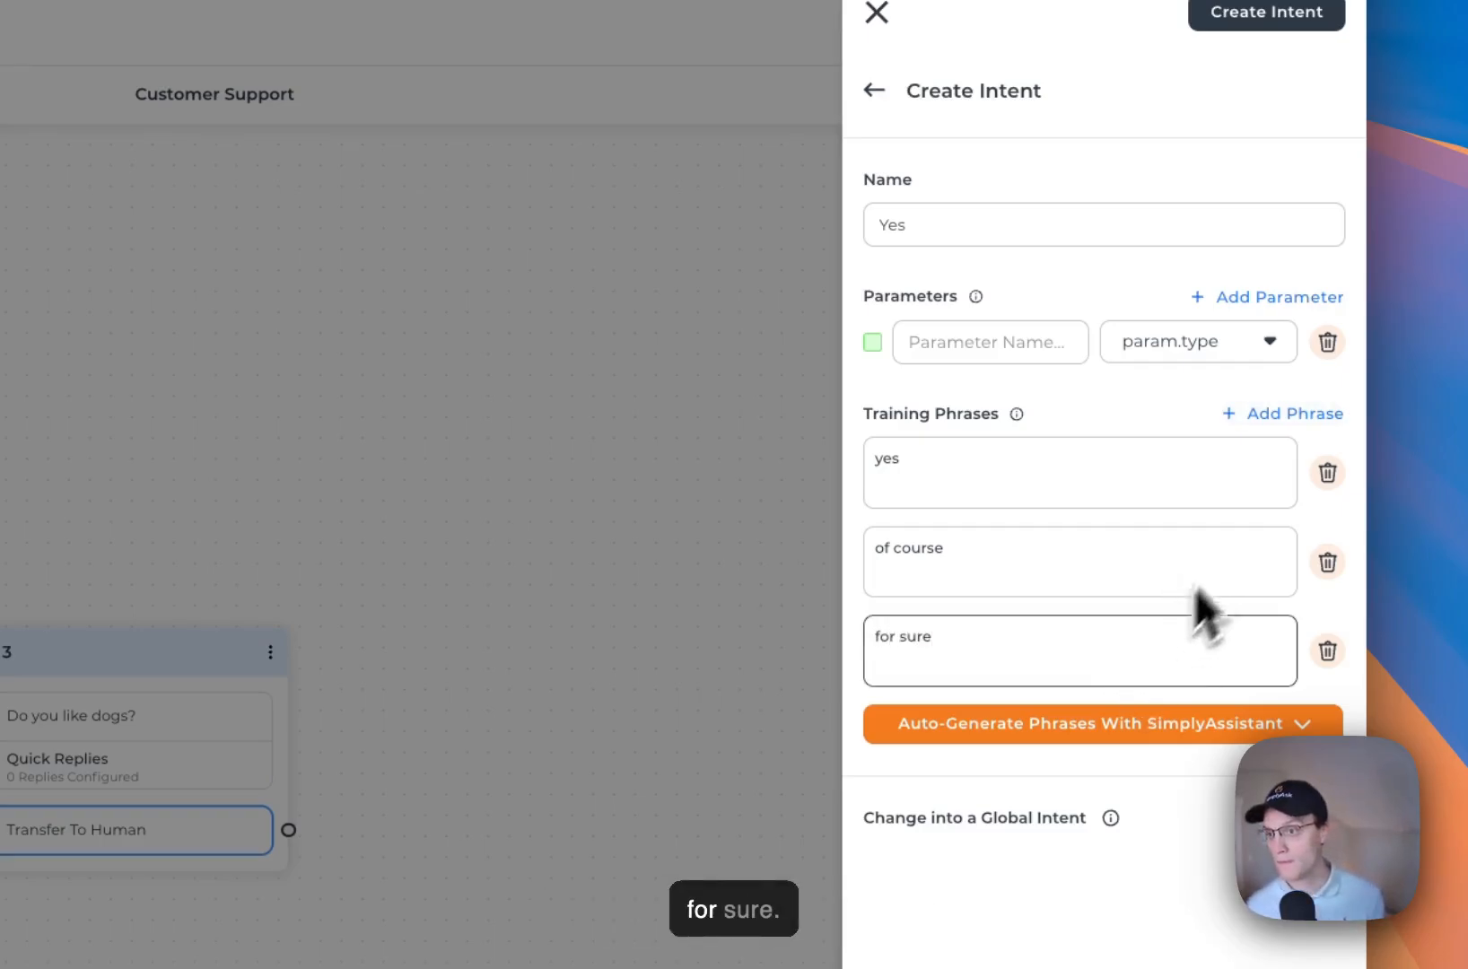
pyautogui.click(1276, 429)
pyautogui.click(1147, 731)
pyautogui.write('wh')
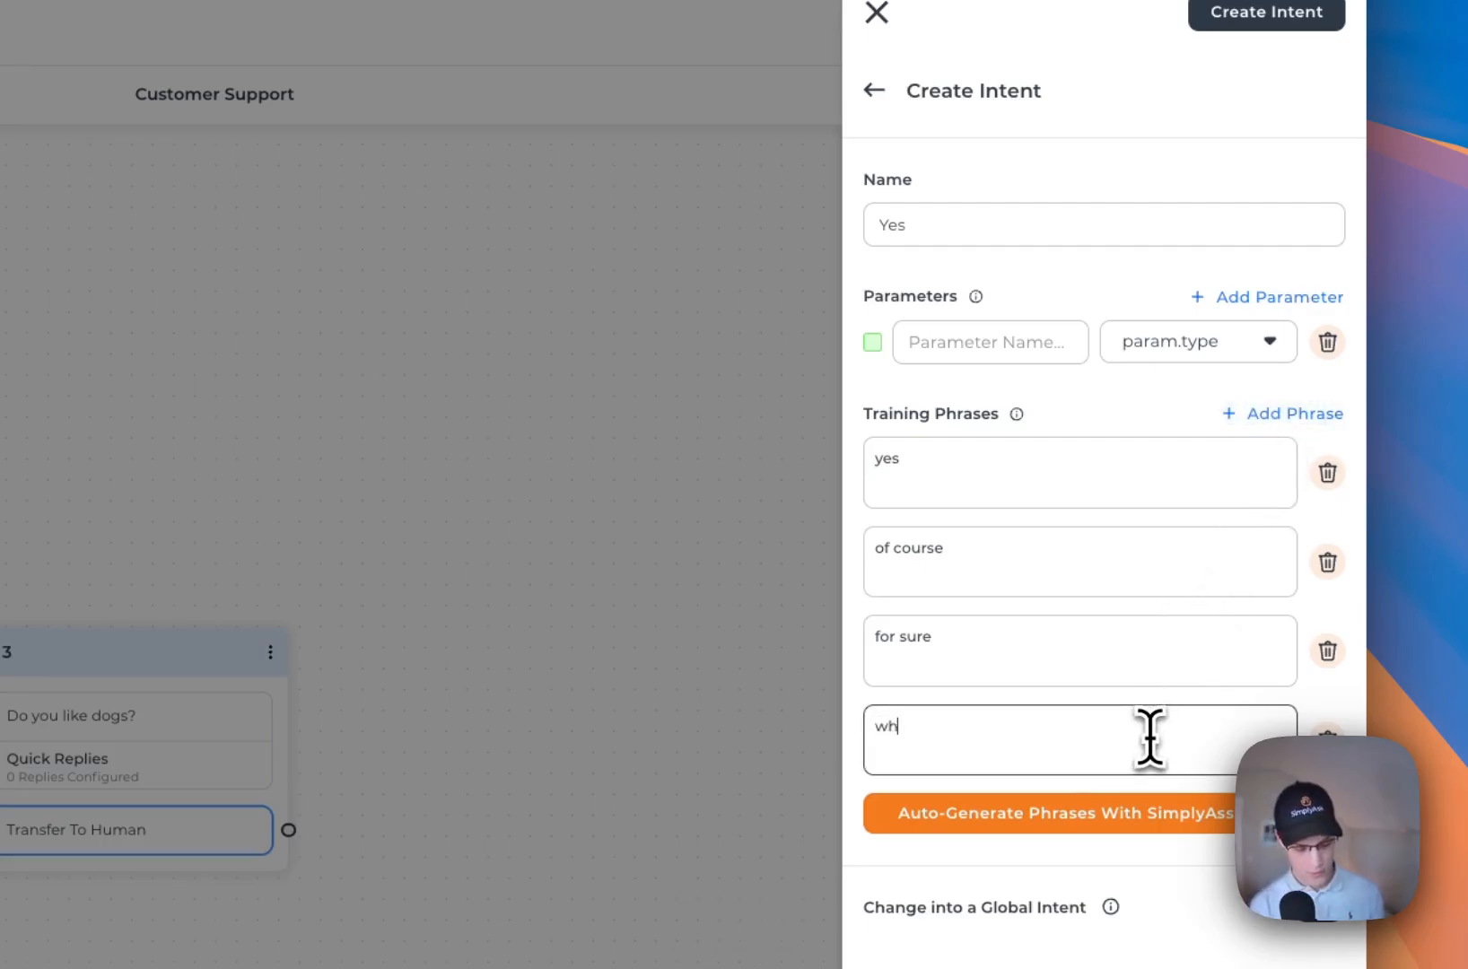
pyautogui.write('y noty')
pyautogui.press('BackSpace')
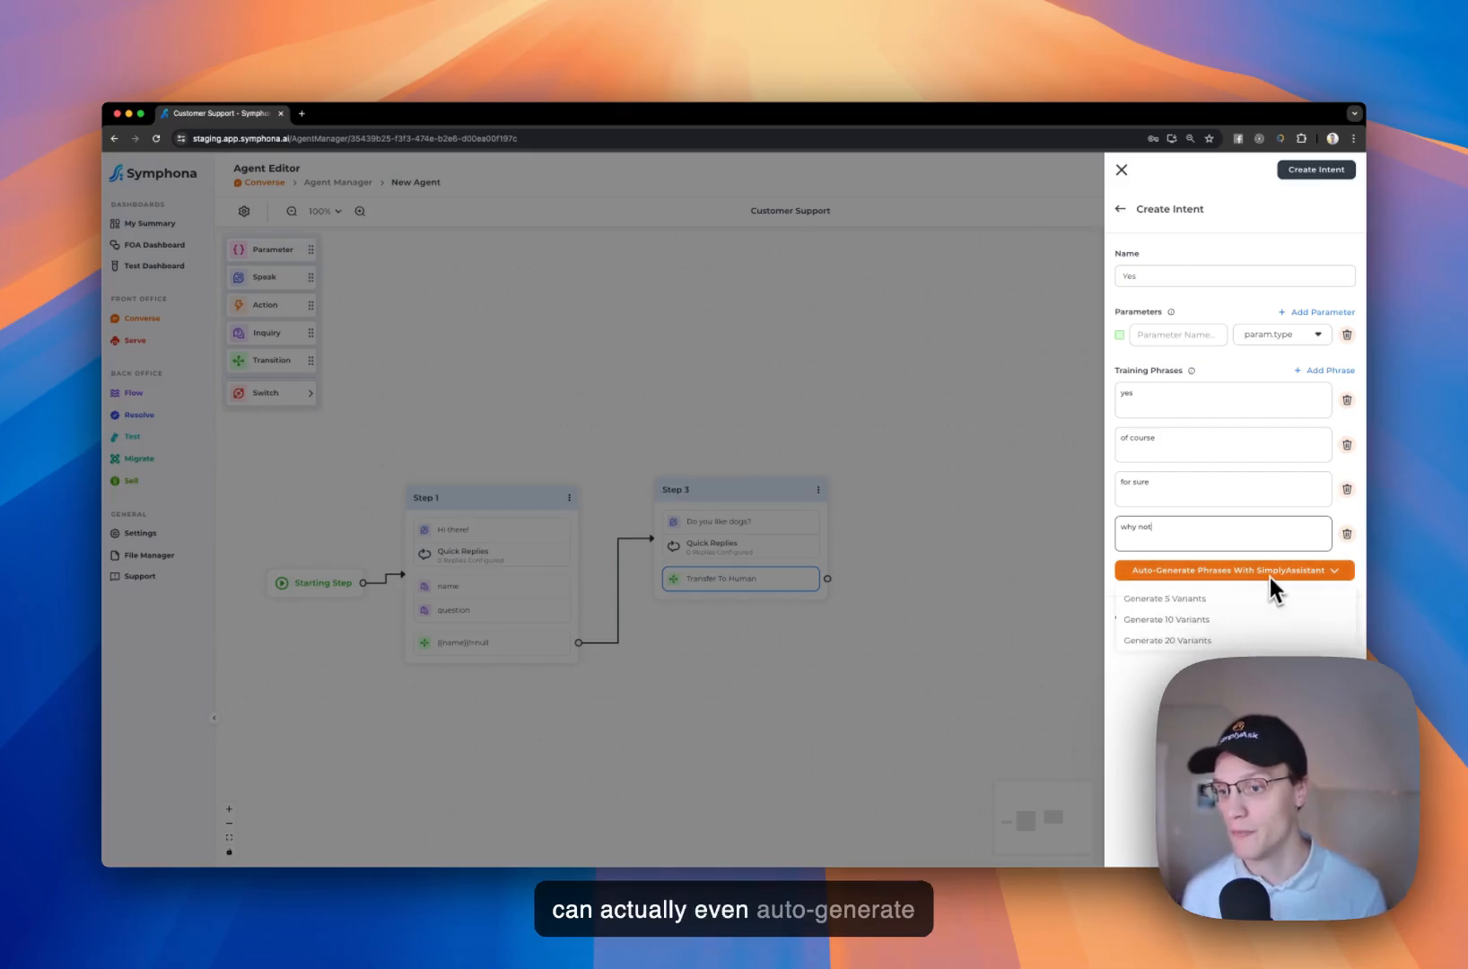
# Step: Create the Yes intent without auto-generating phrases and dismiss the notification
pyautogui.click(1266, 558)
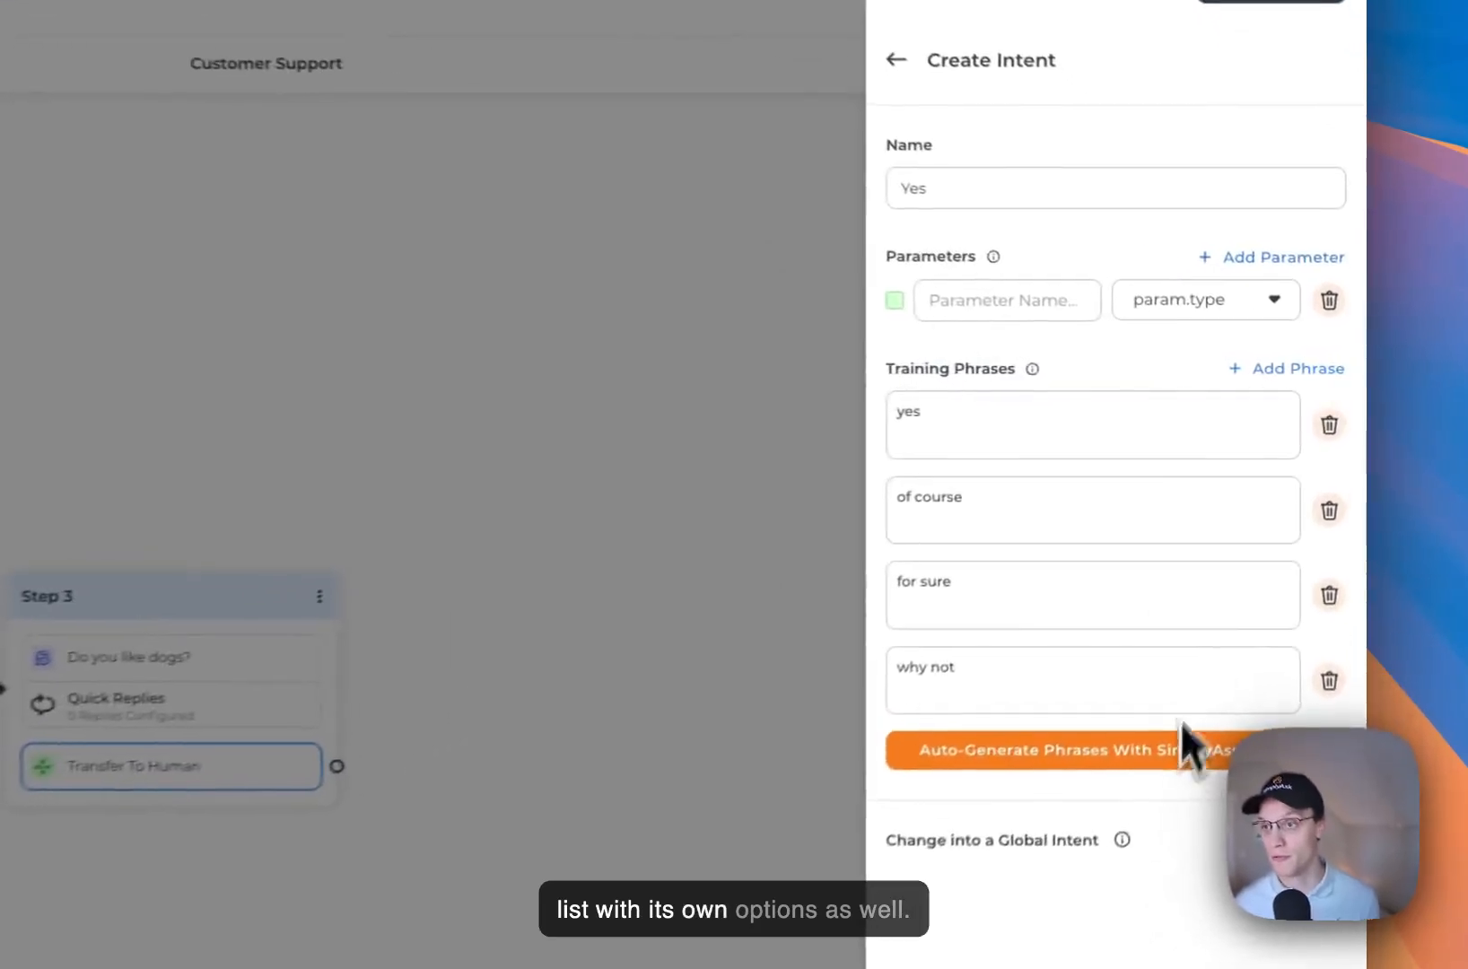
pyautogui.click(1271, 2)
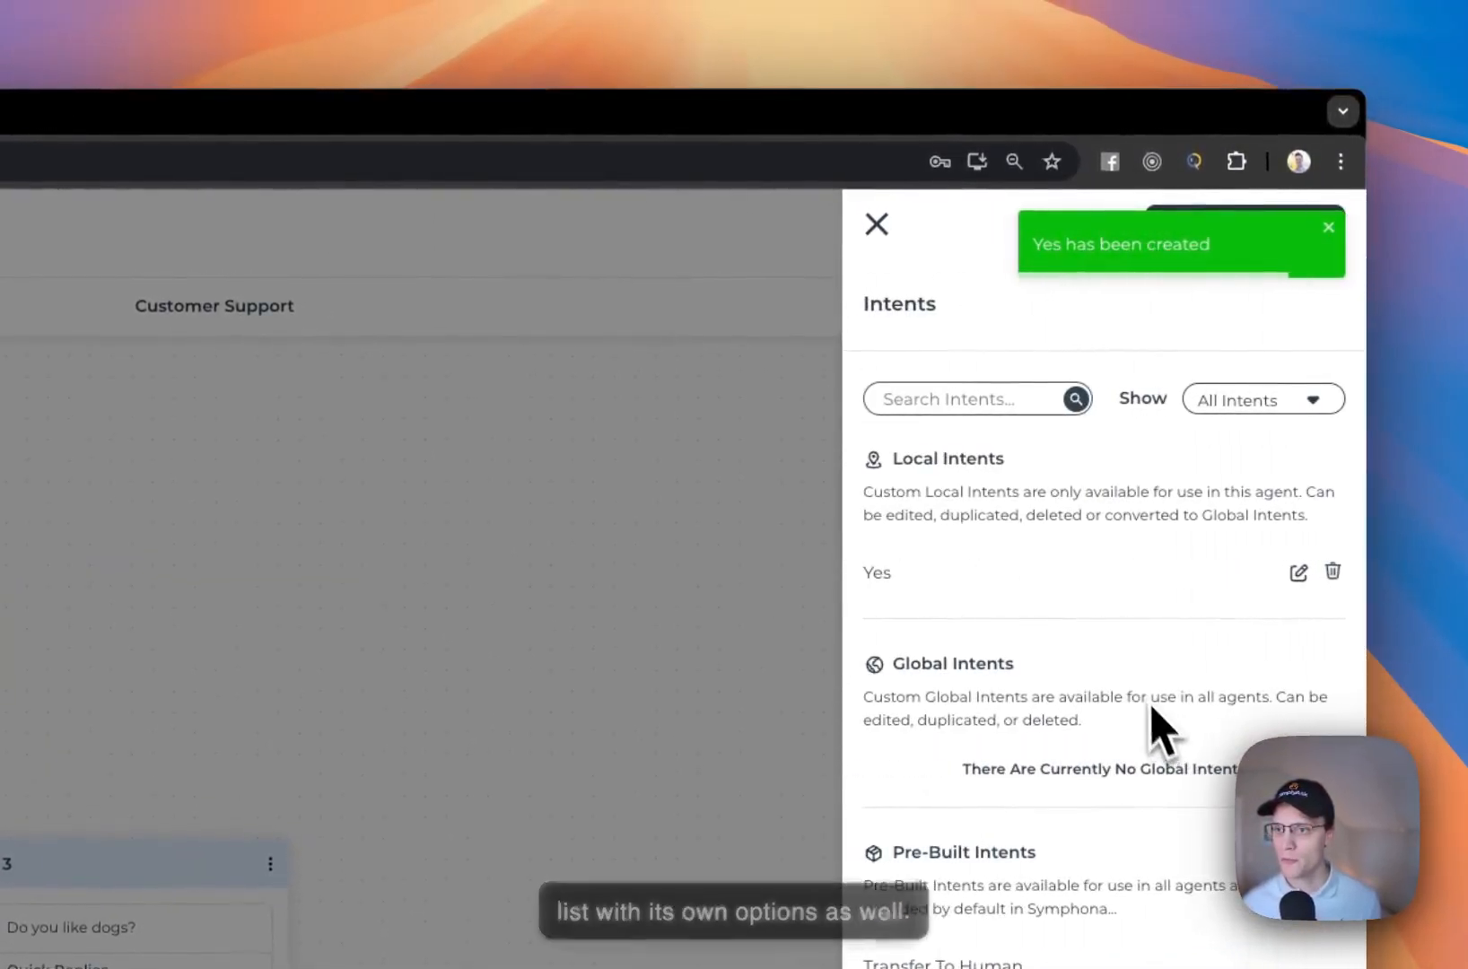
pyautogui.click(1328, 228)
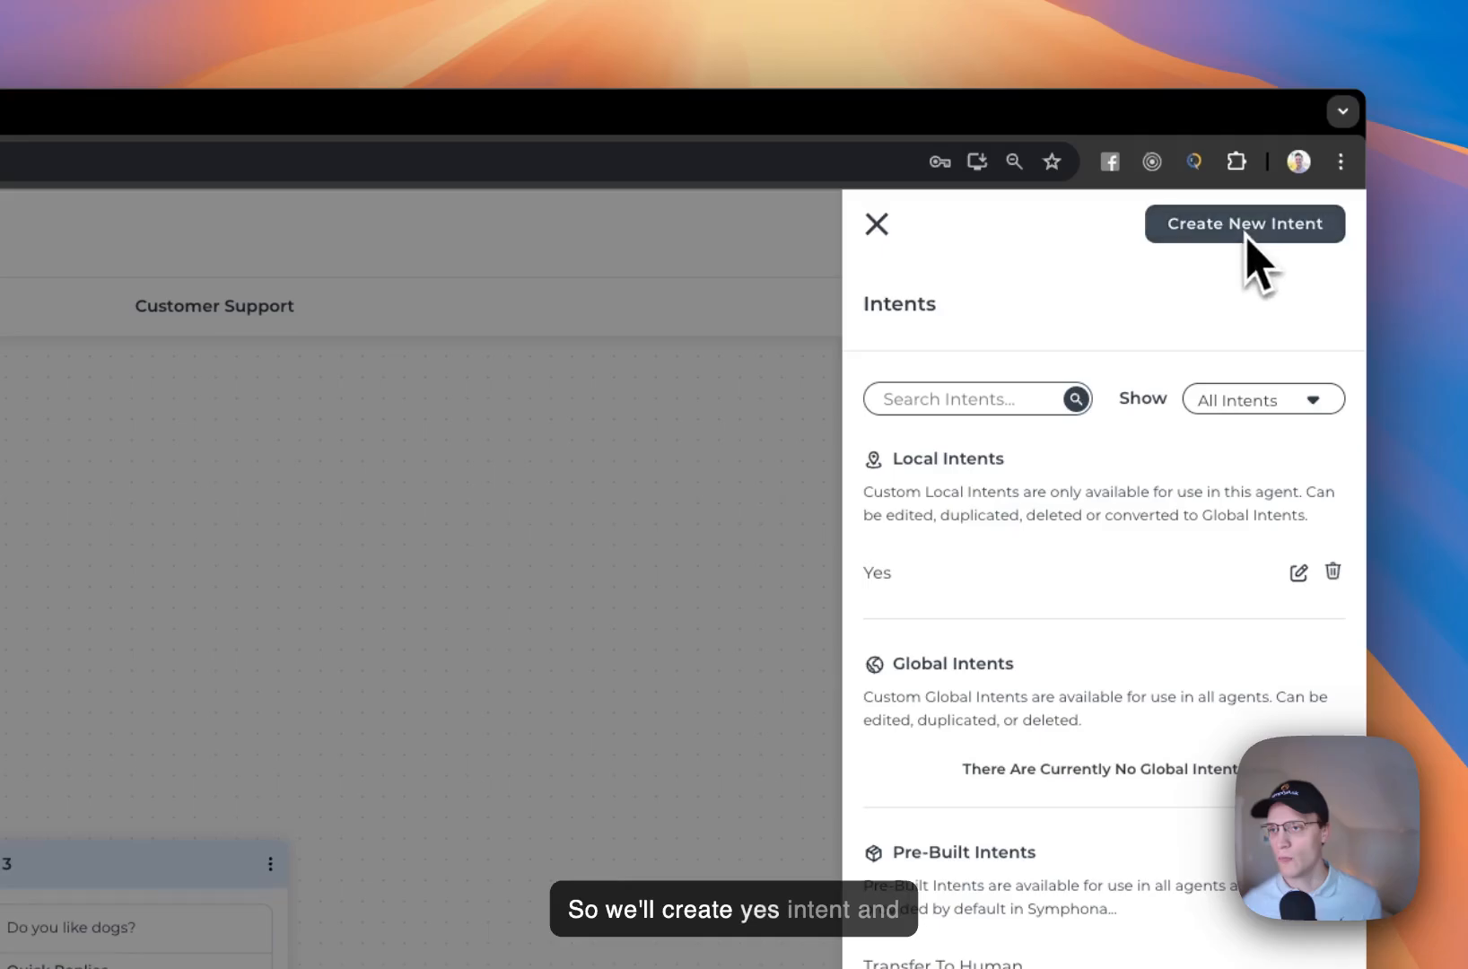
# Step: Start a second new intent and name it "No"
pyautogui.click(1245, 235)
pyautogui.click(1096, 439)
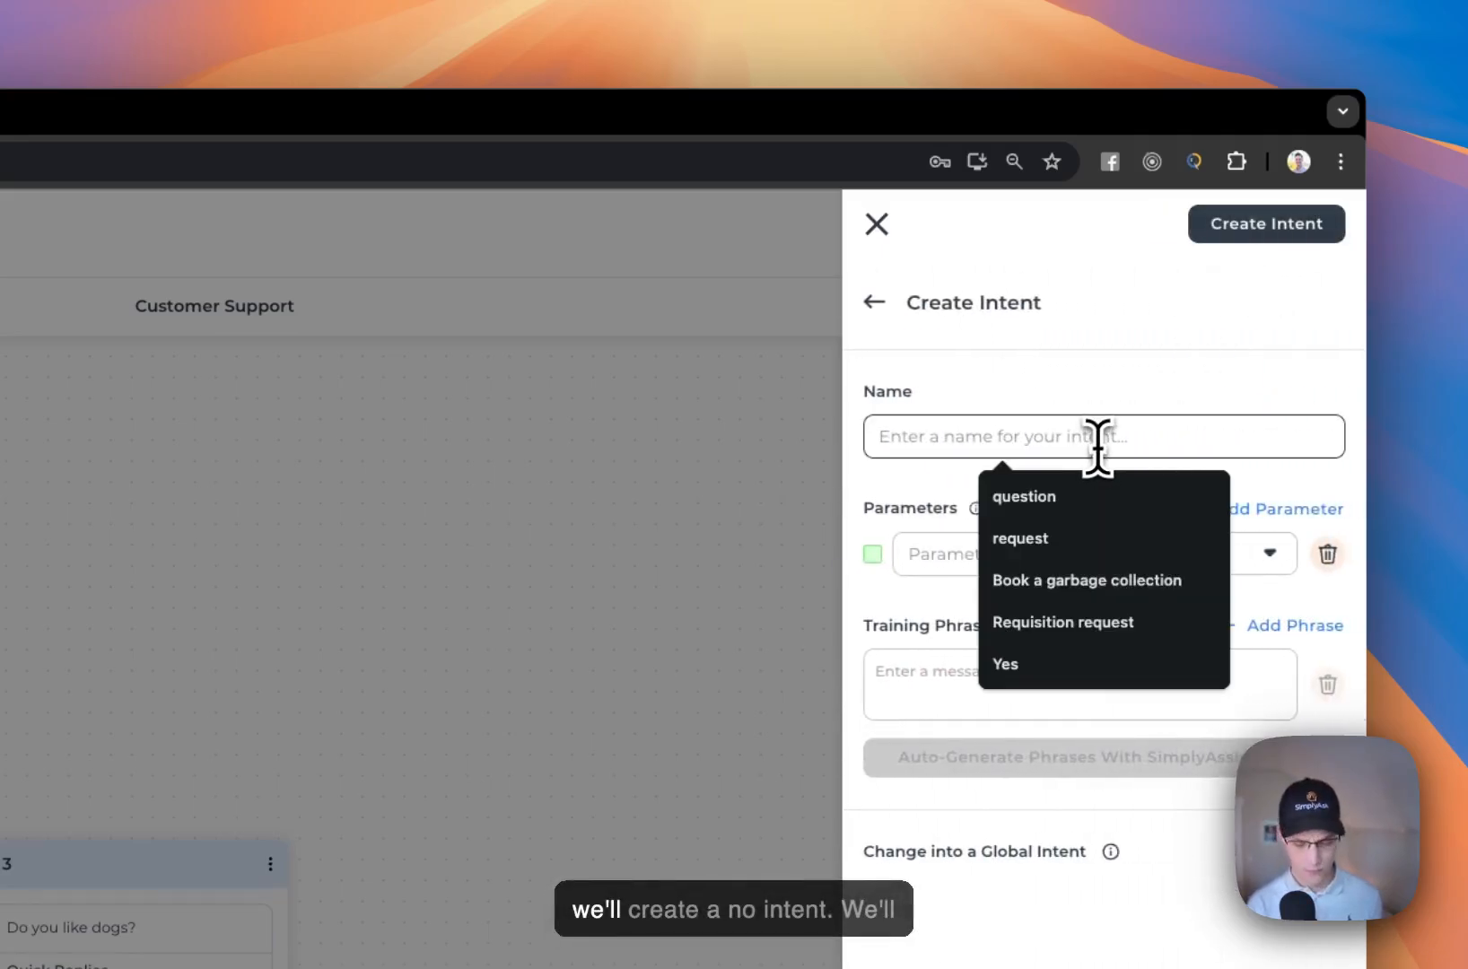
pyautogui.write('No')
# Step: Give the No intent the training phrases "no", "never", "i hate them" and "not really"
pyautogui.click(1073, 673)
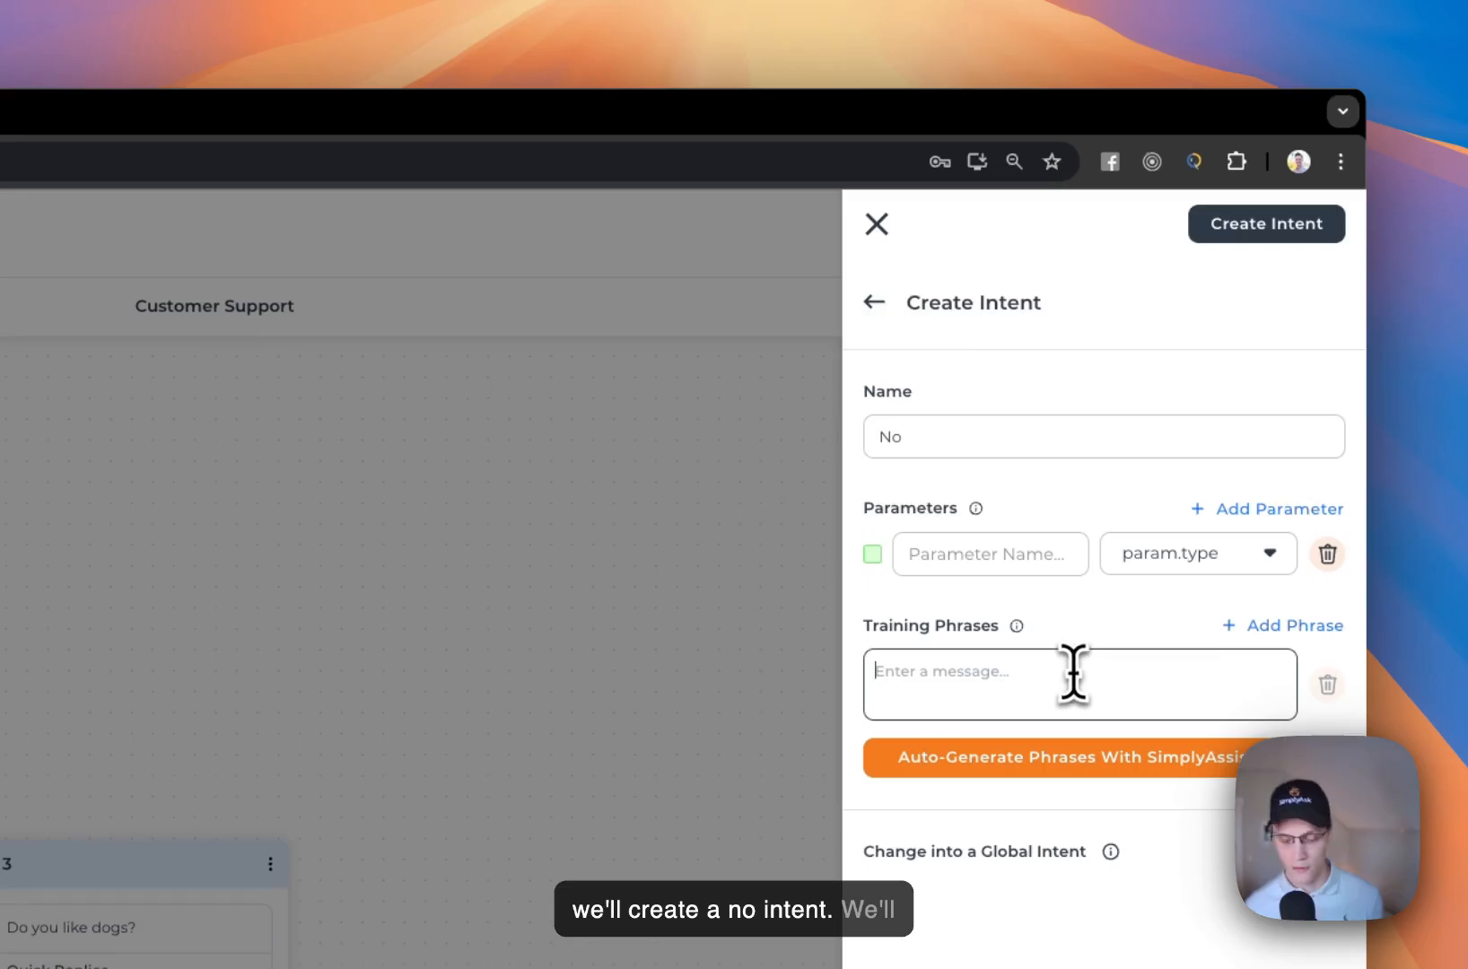
pyautogui.click(1247, 626)
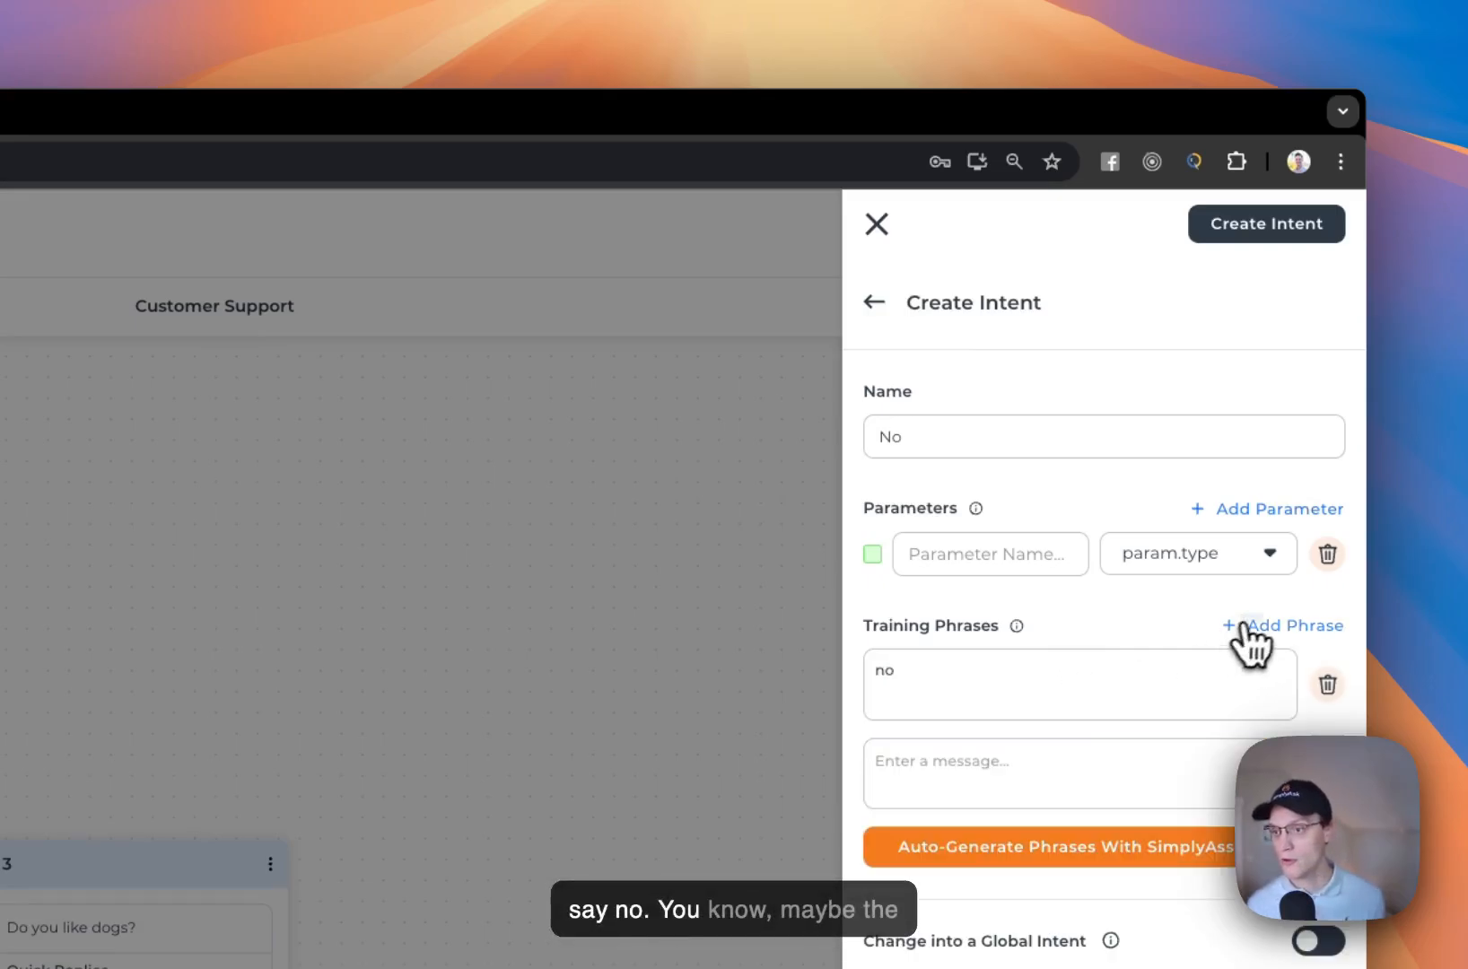
pyautogui.write('never')
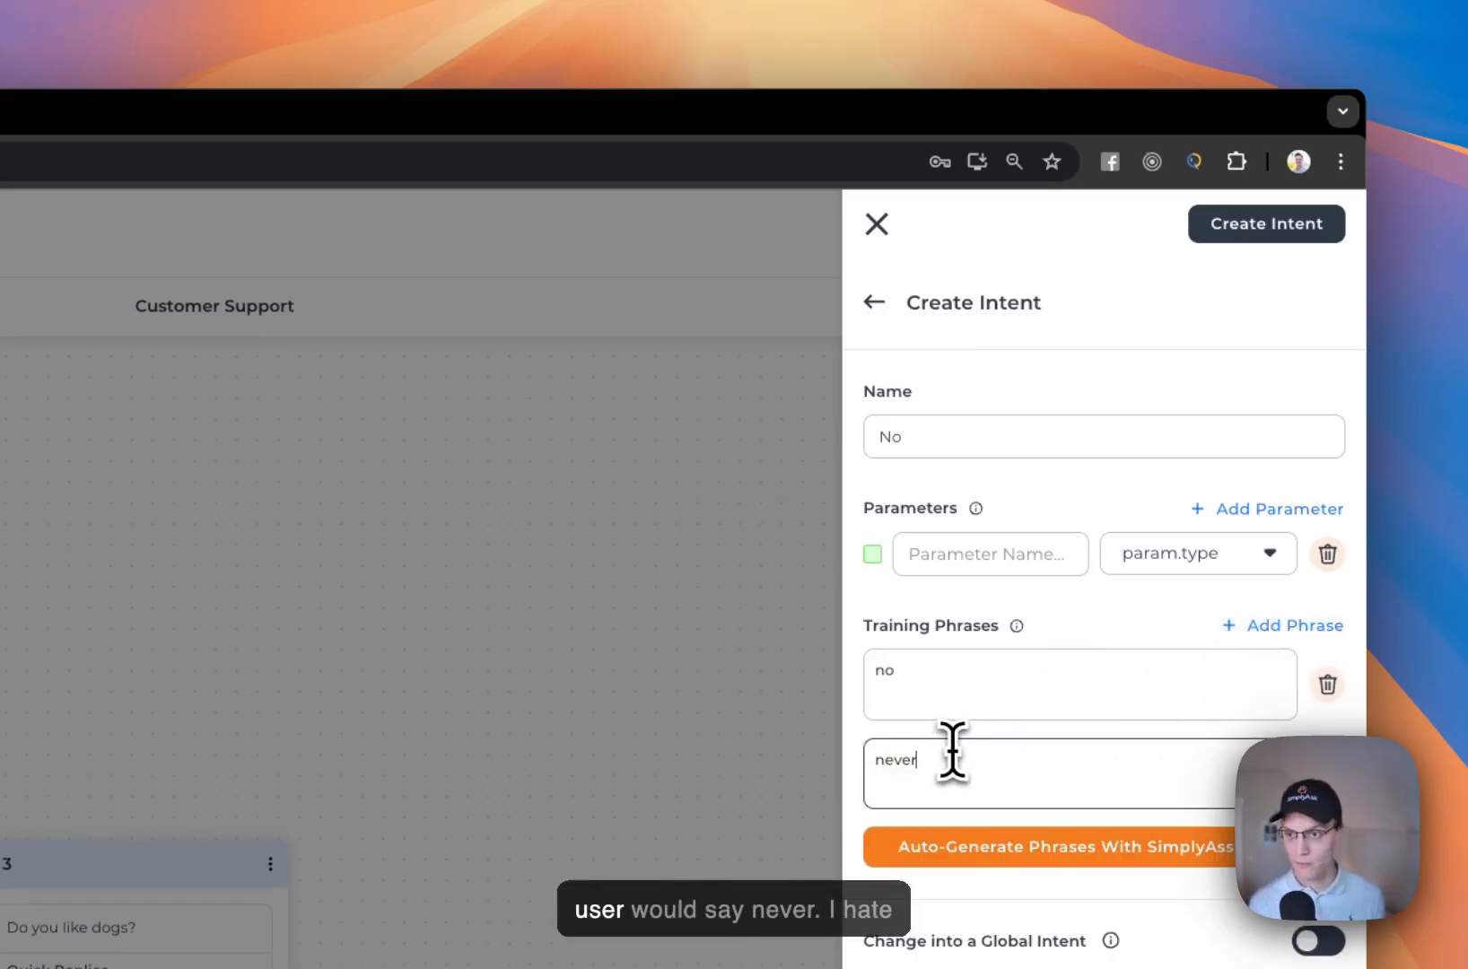
pyautogui.click(1288, 625)
pyautogui.scroll(-5, 1107, 514)
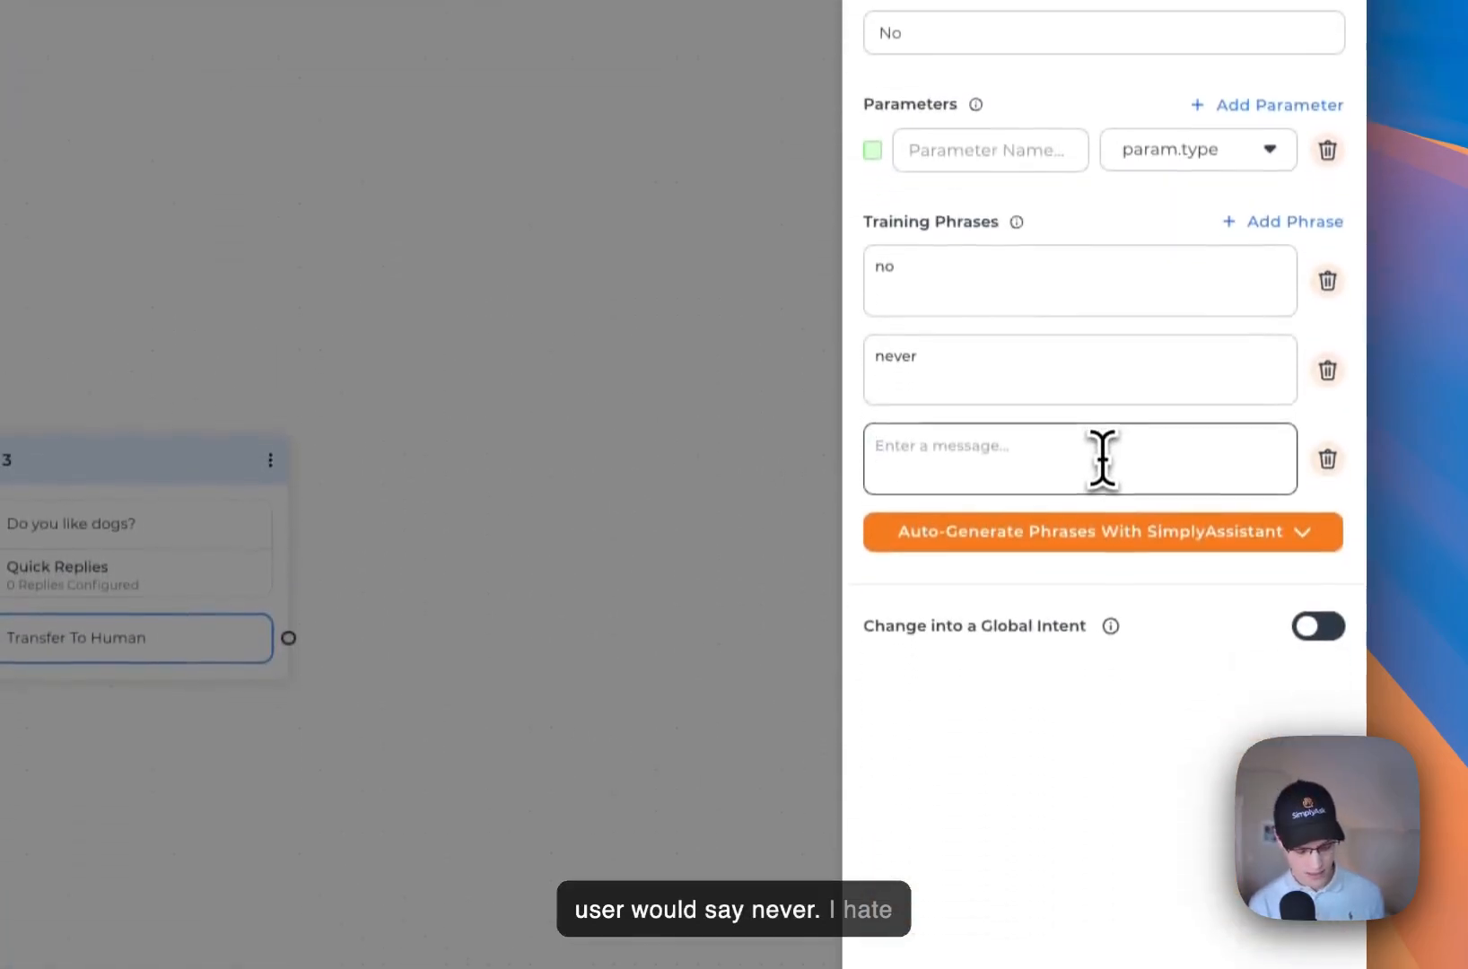
pyautogui.write('i hate them')
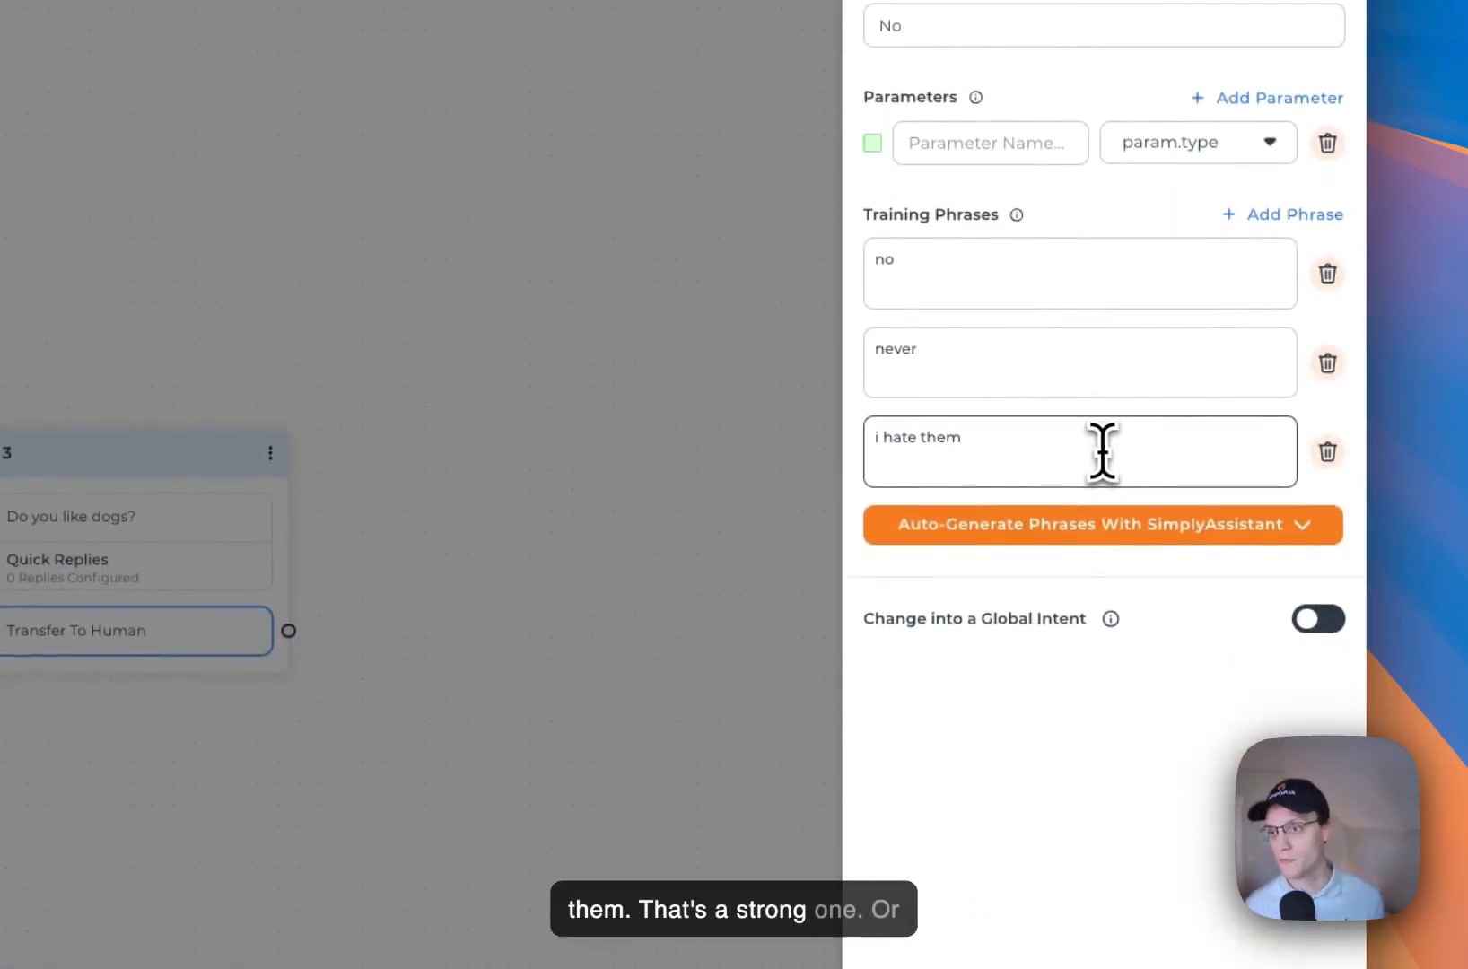
pyautogui.click(1307, 240)
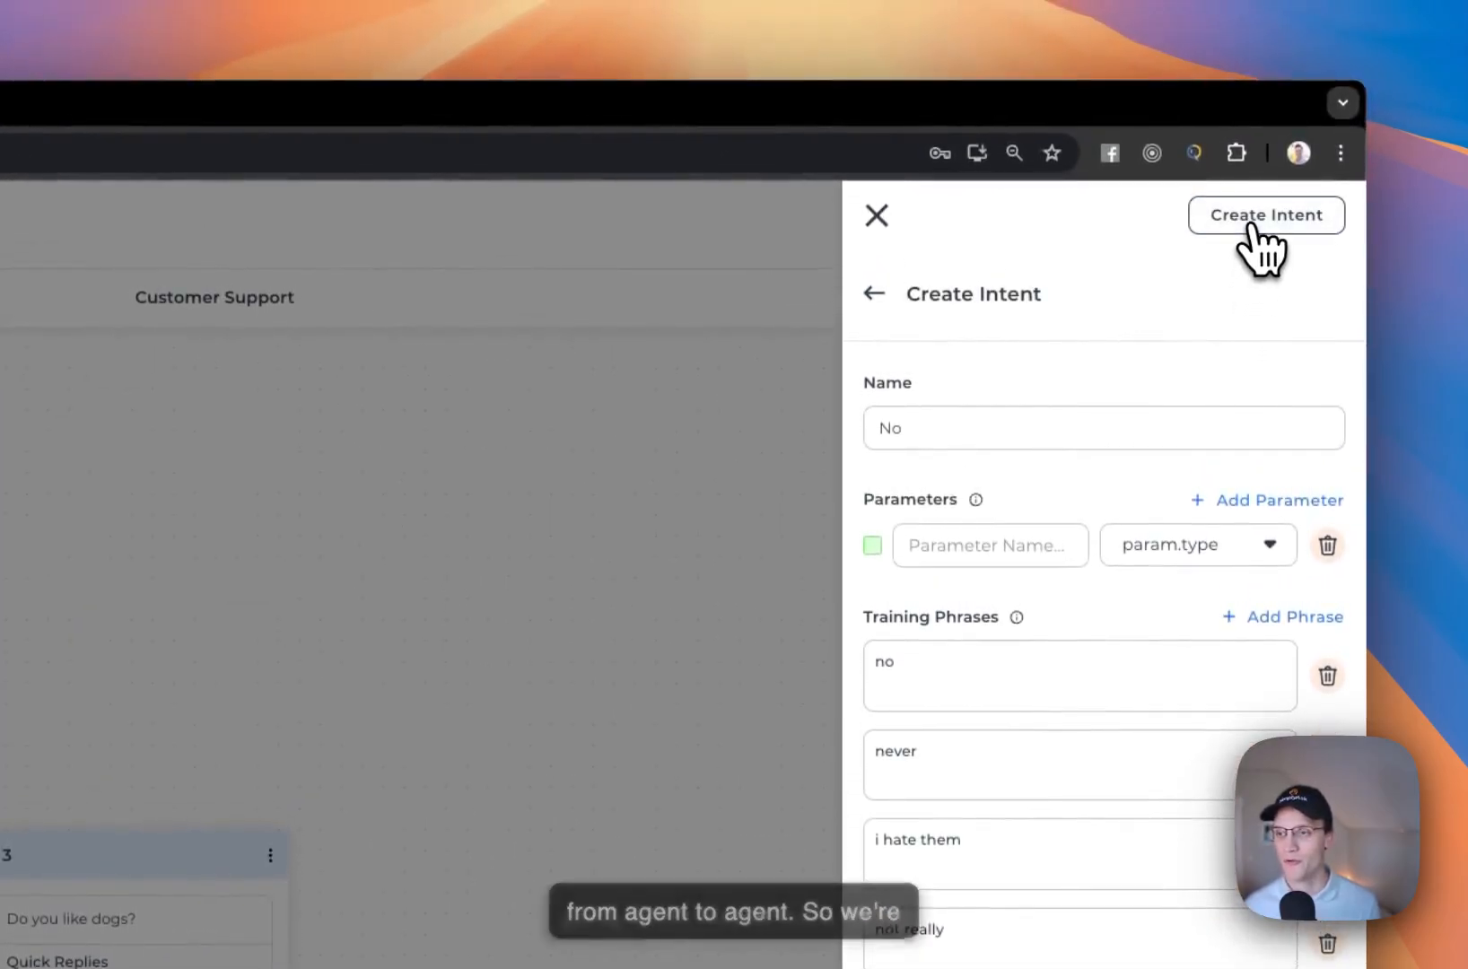
# Step: Create the No intent and close the intent manager to return to the canvas
pyautogui.click(1253, 231)
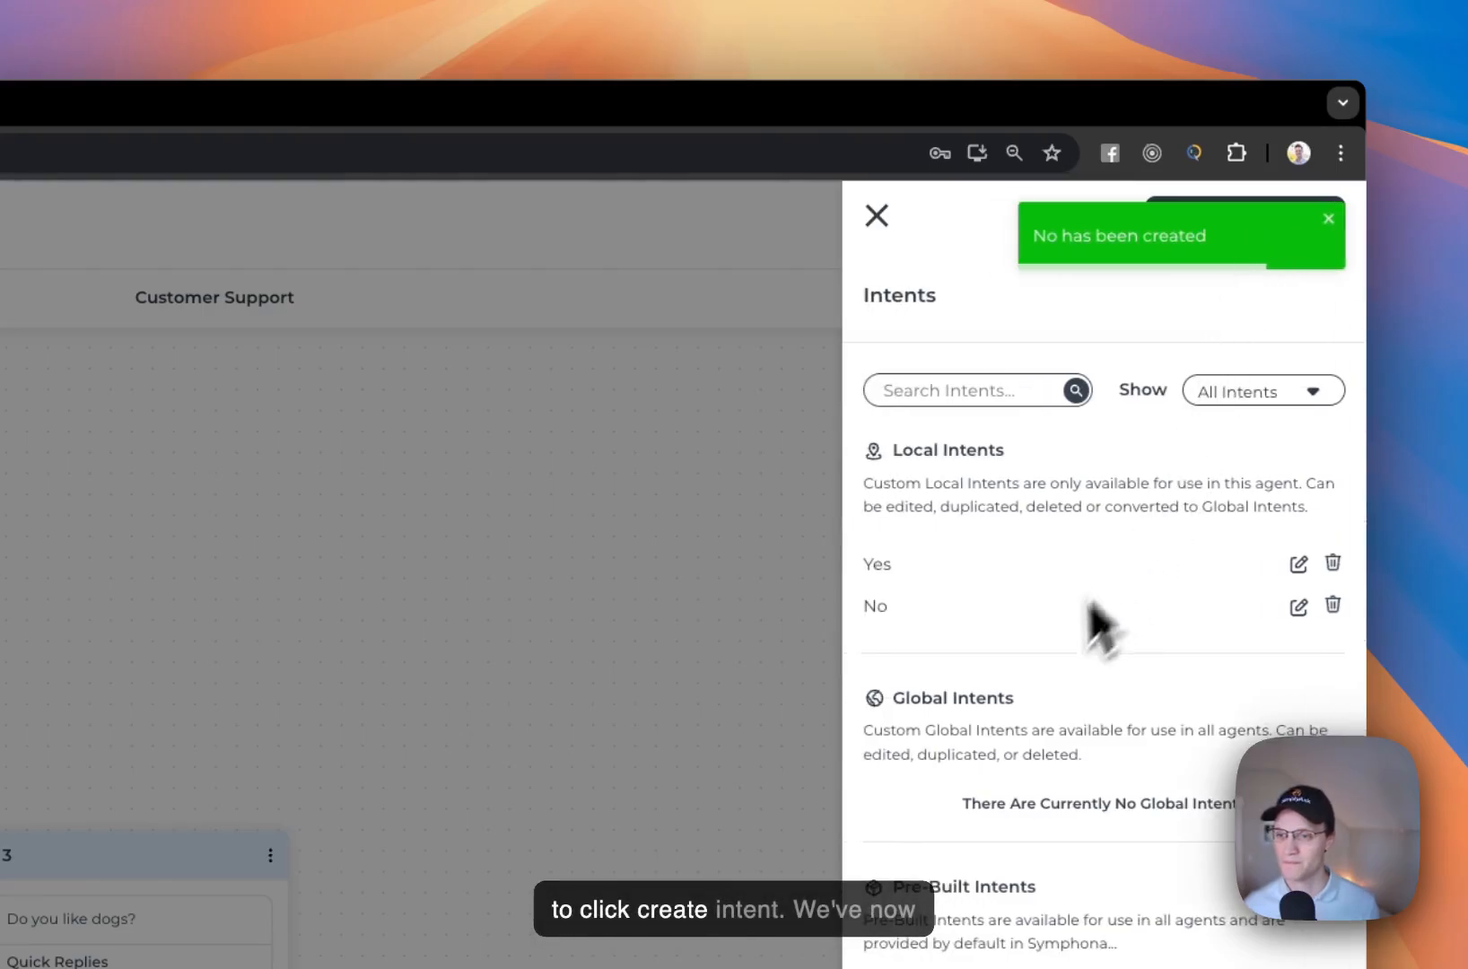
pyautogui.click(878, 220)
pyautogui.click(680, 659)
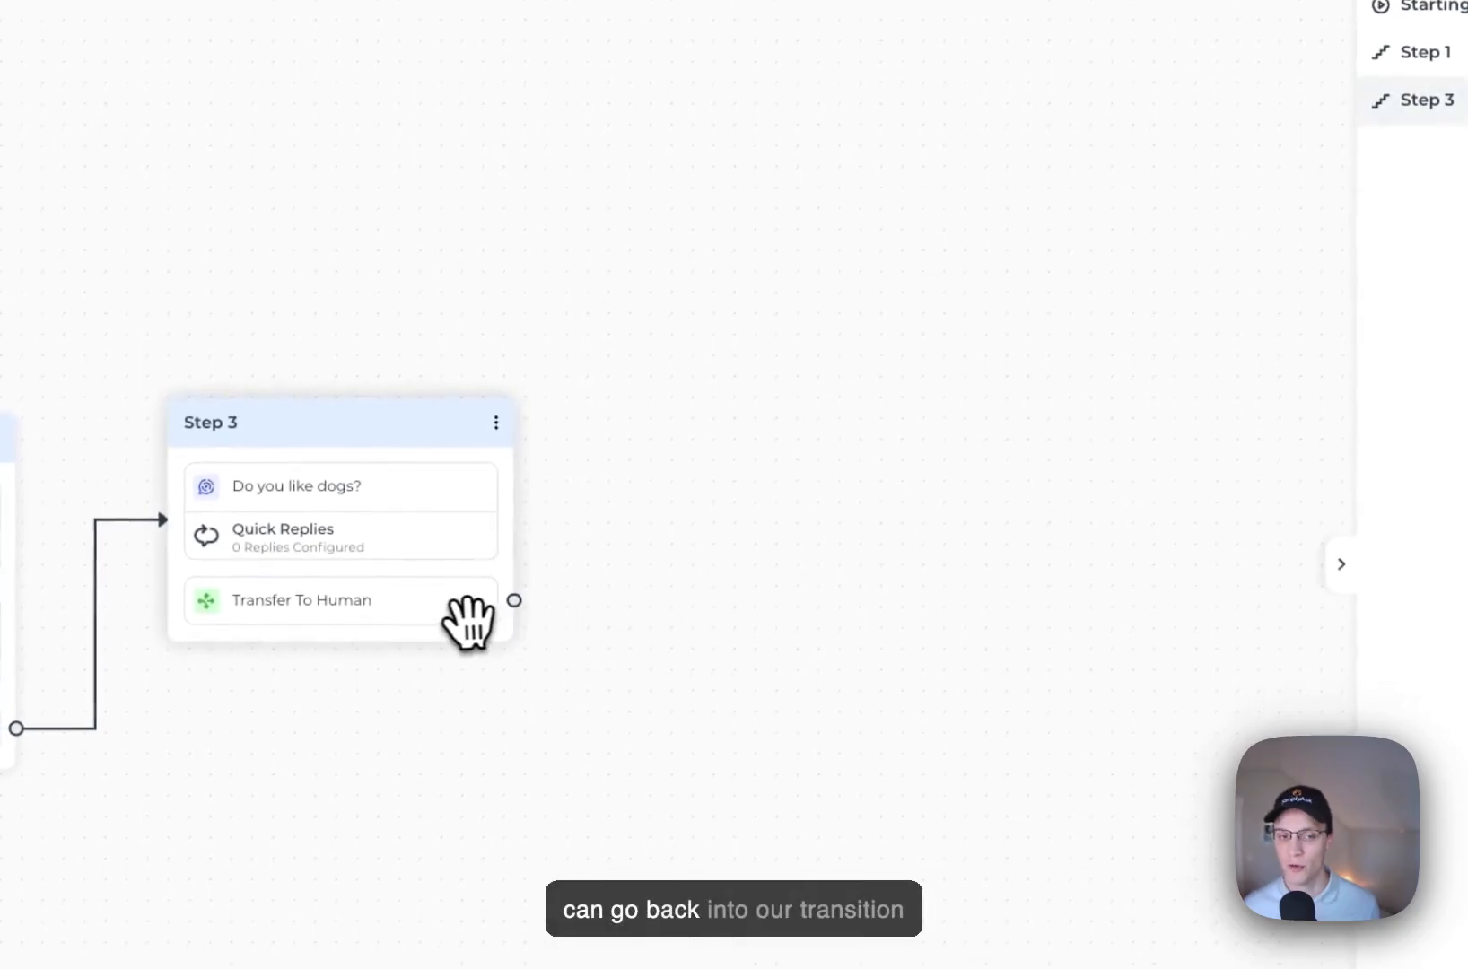
# Step: Set the intent of Step 3's transition to the local intent Yes and select the "Do you like dogs?" message
pyautogui.click(428, 610)
pyautogui.click(1207, 274)
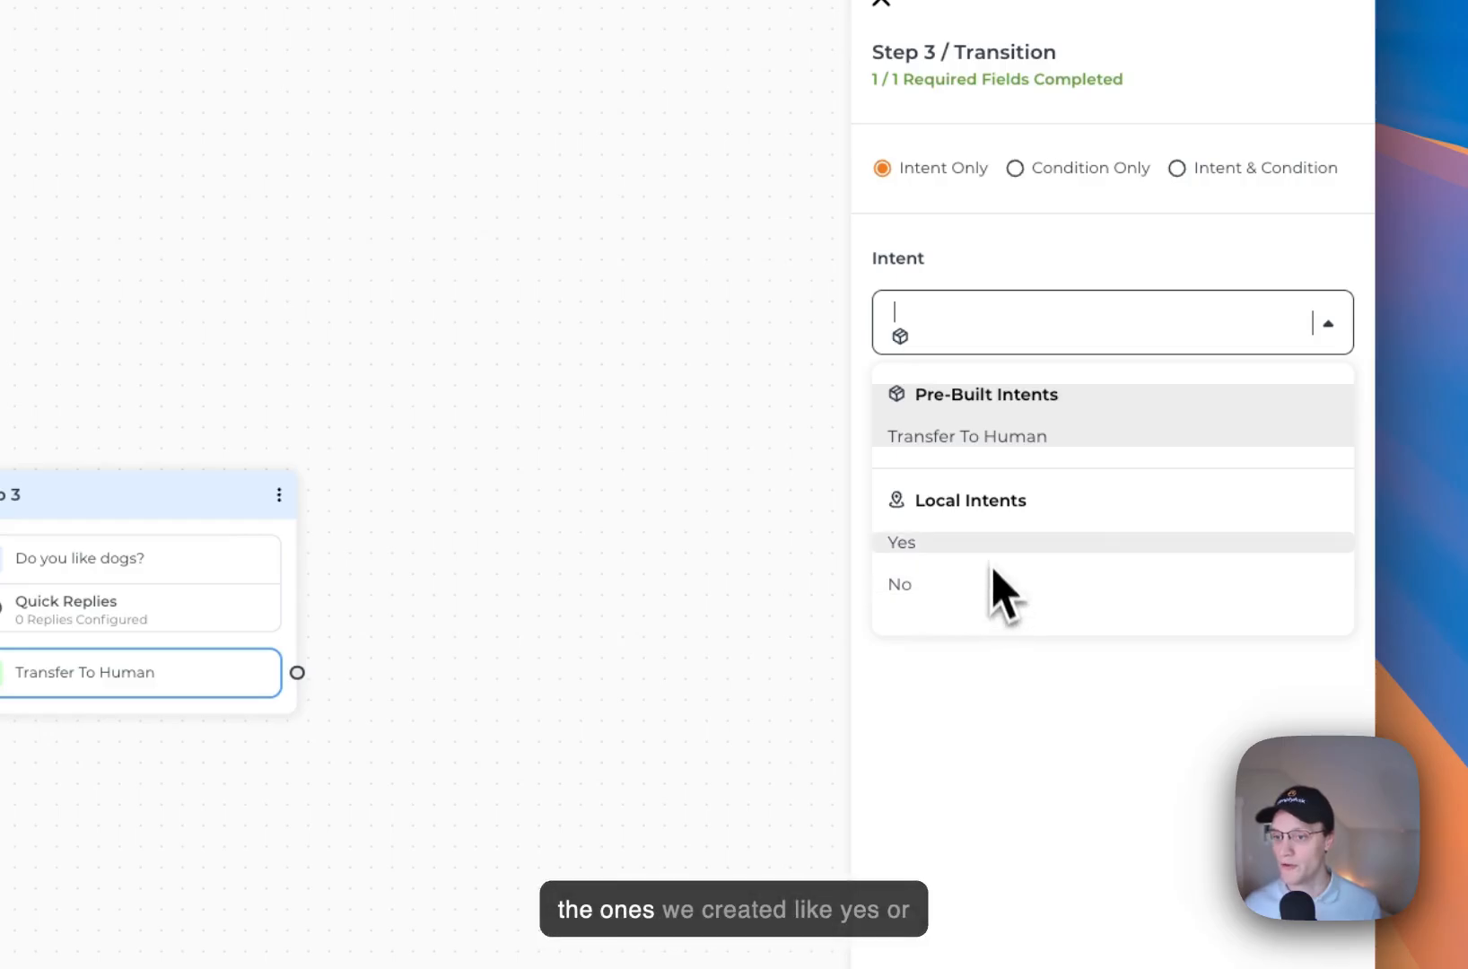
pyautogui.click(987, 542)
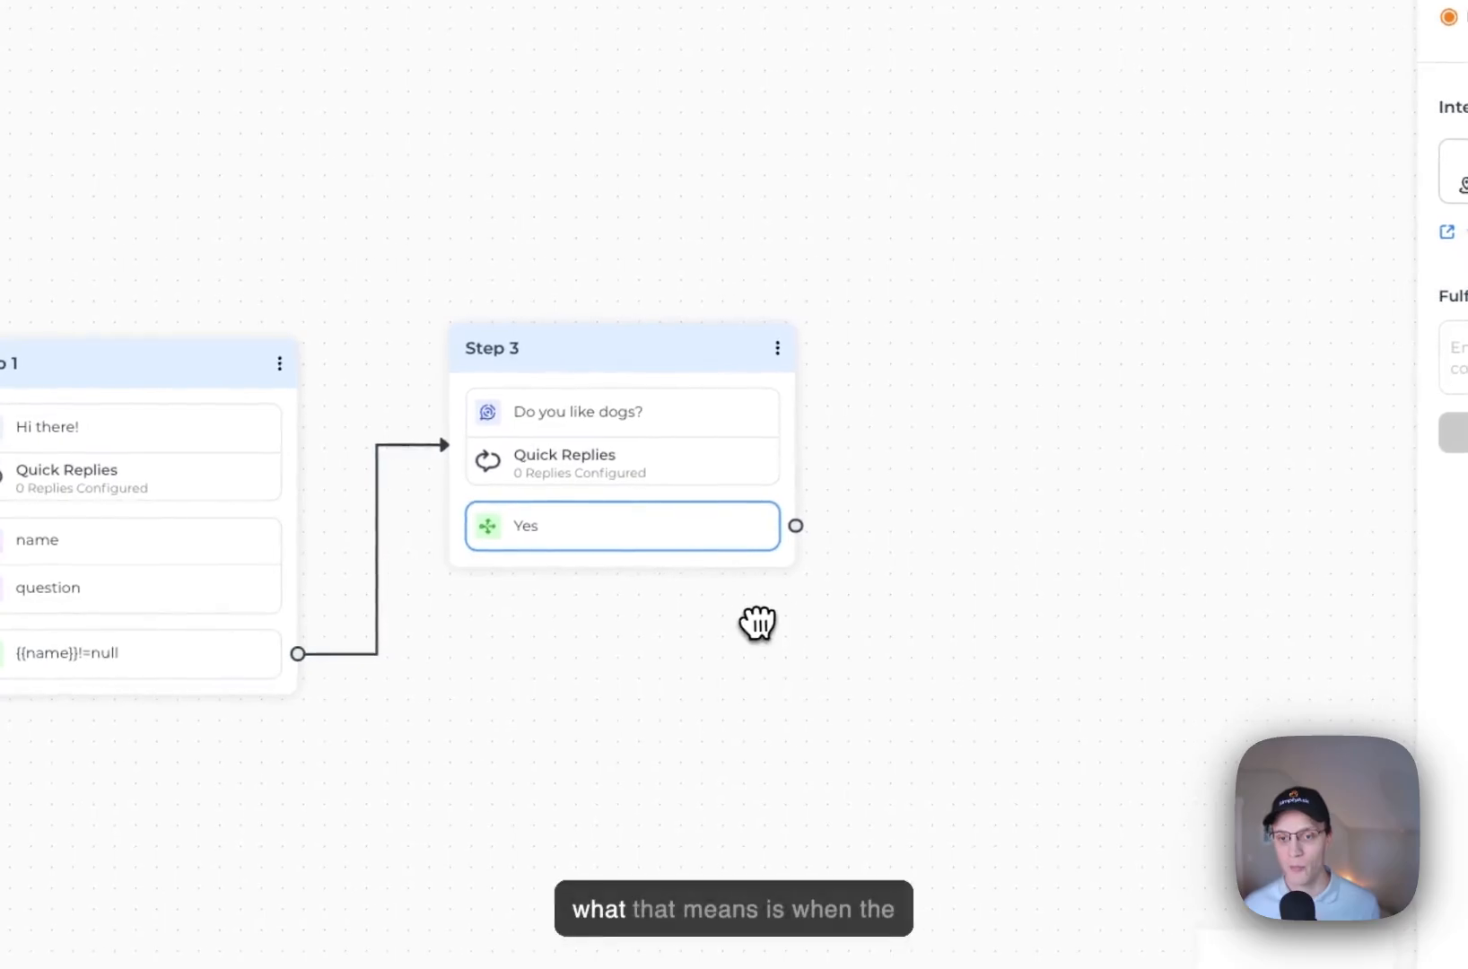
pyautogui.click(658, 414)
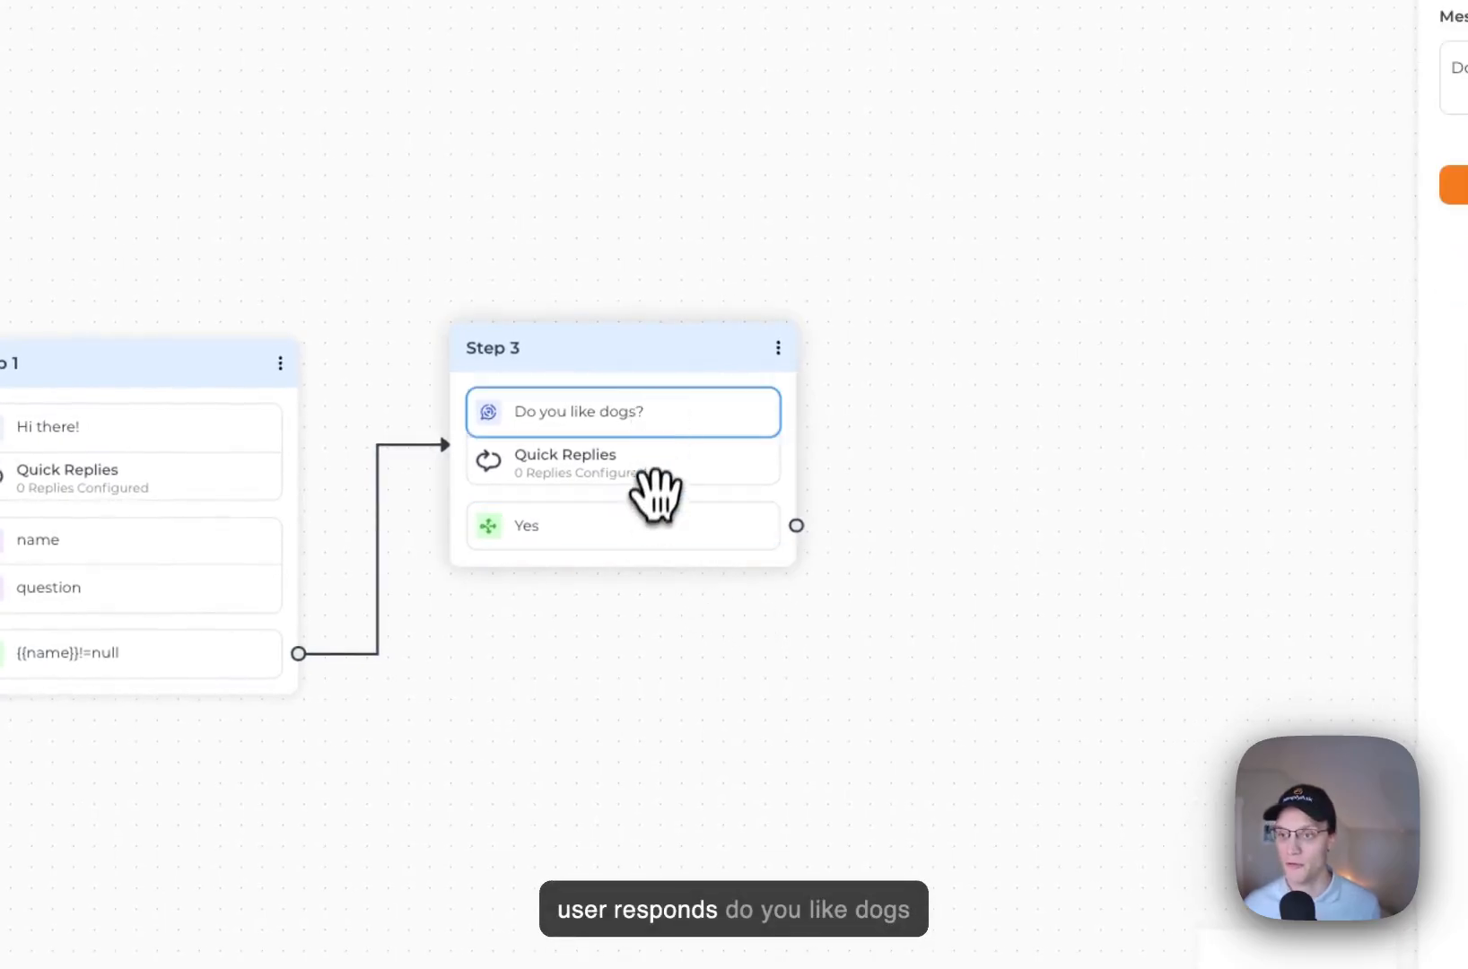
# Step: Add a Speak block as a new step beside Step 3 and connect Step 3's Yes transition to it
pyautogui.click(633, 529)
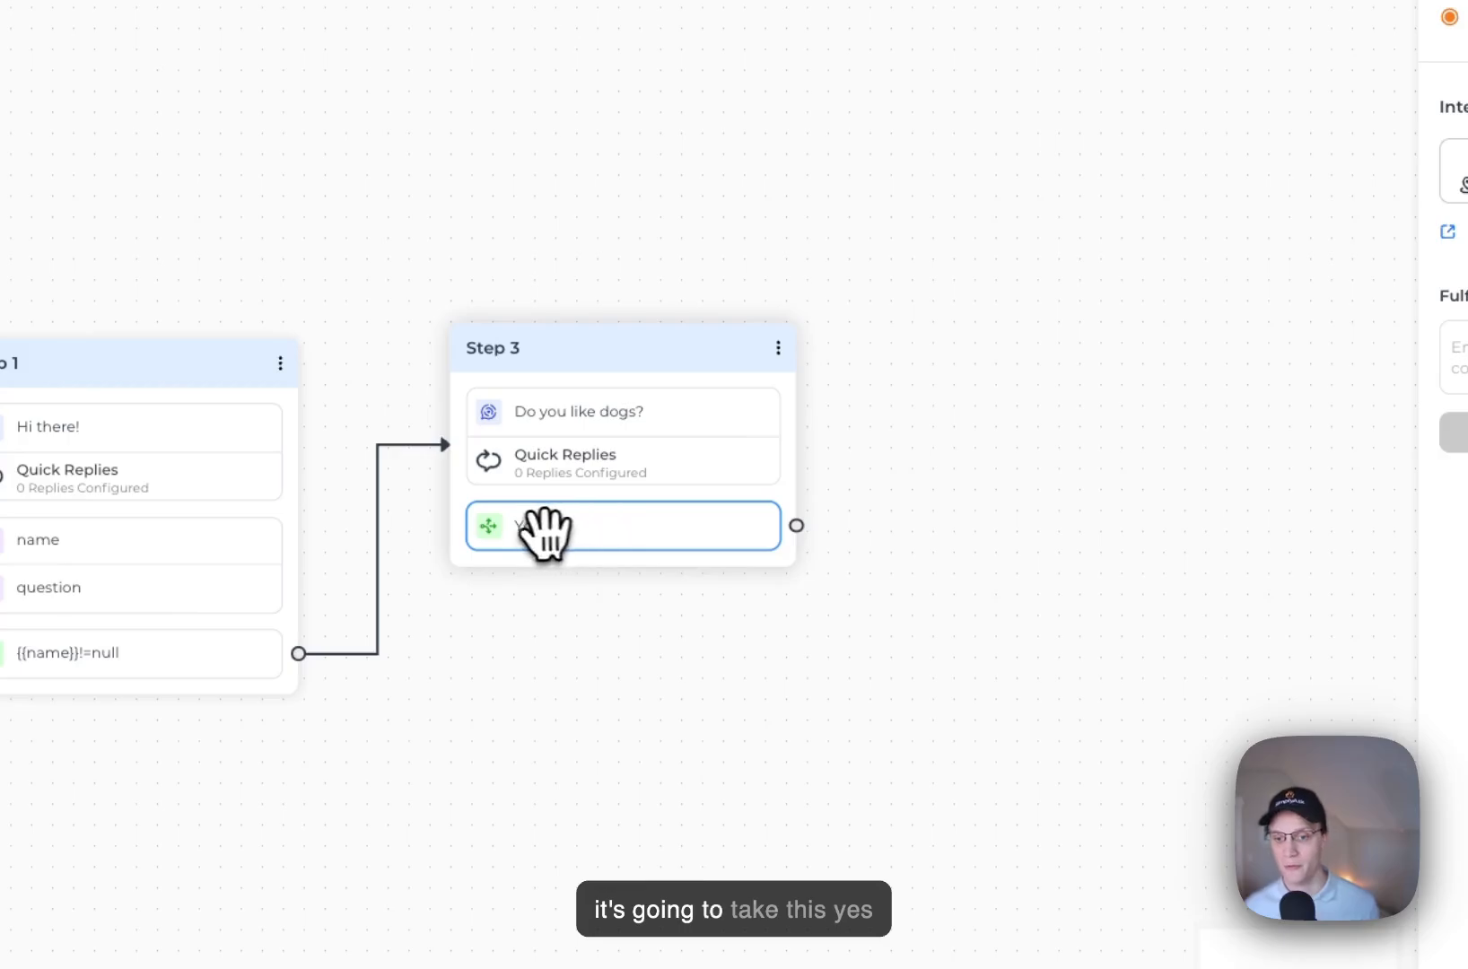
pyautogui.moveTo(408, 285); pyautogui.dragTo(1037, 296)
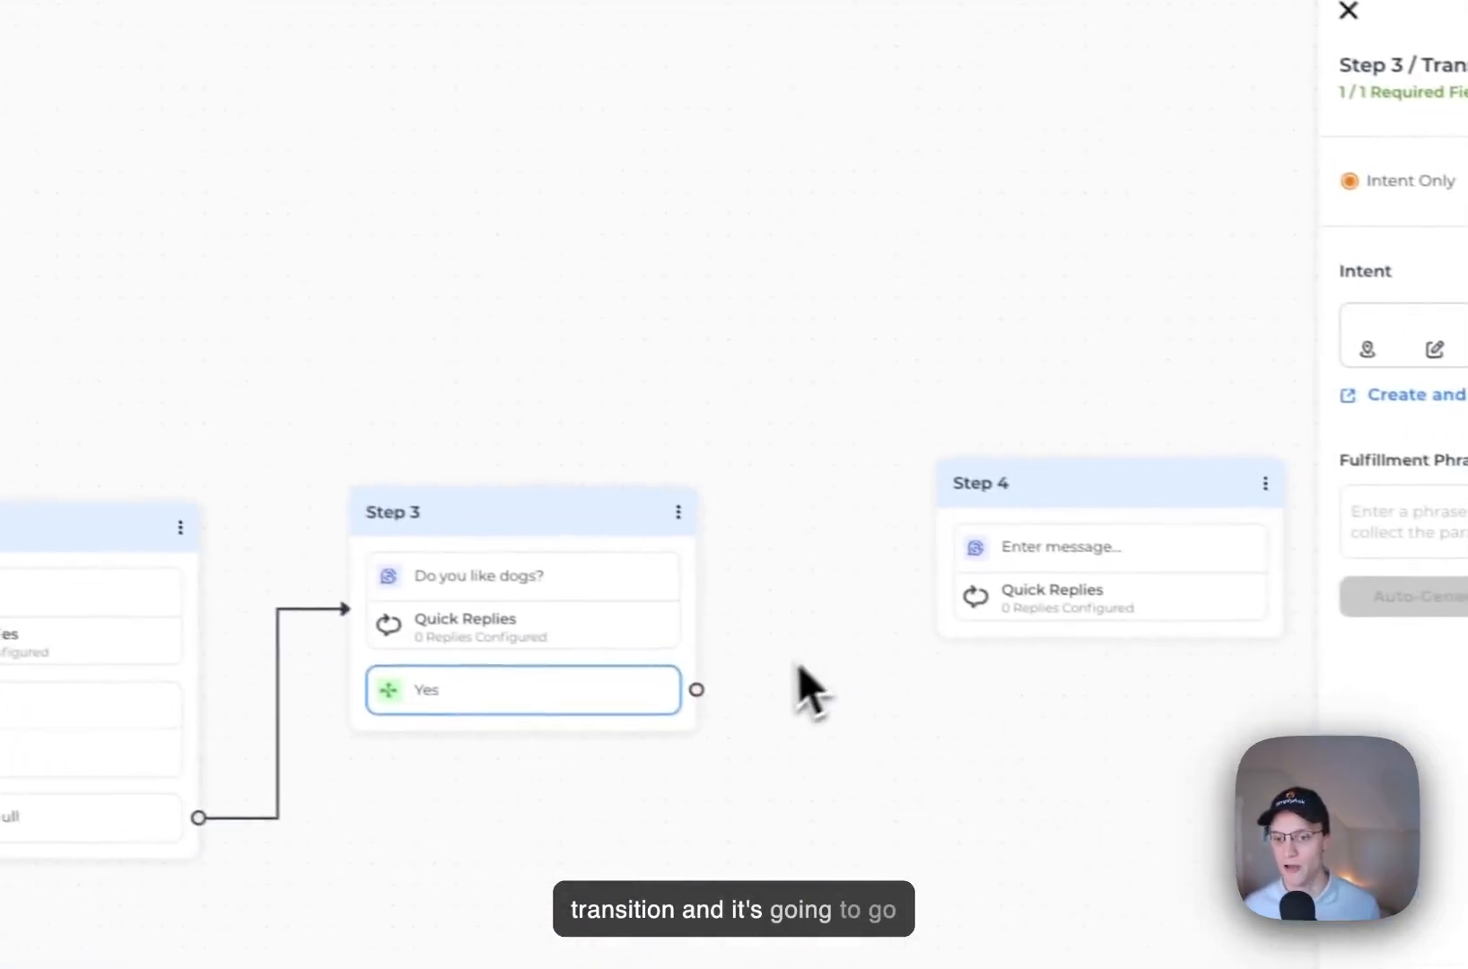
pyautogui.moveTo(696, 689); pyautogui.dragTo(947, 565)
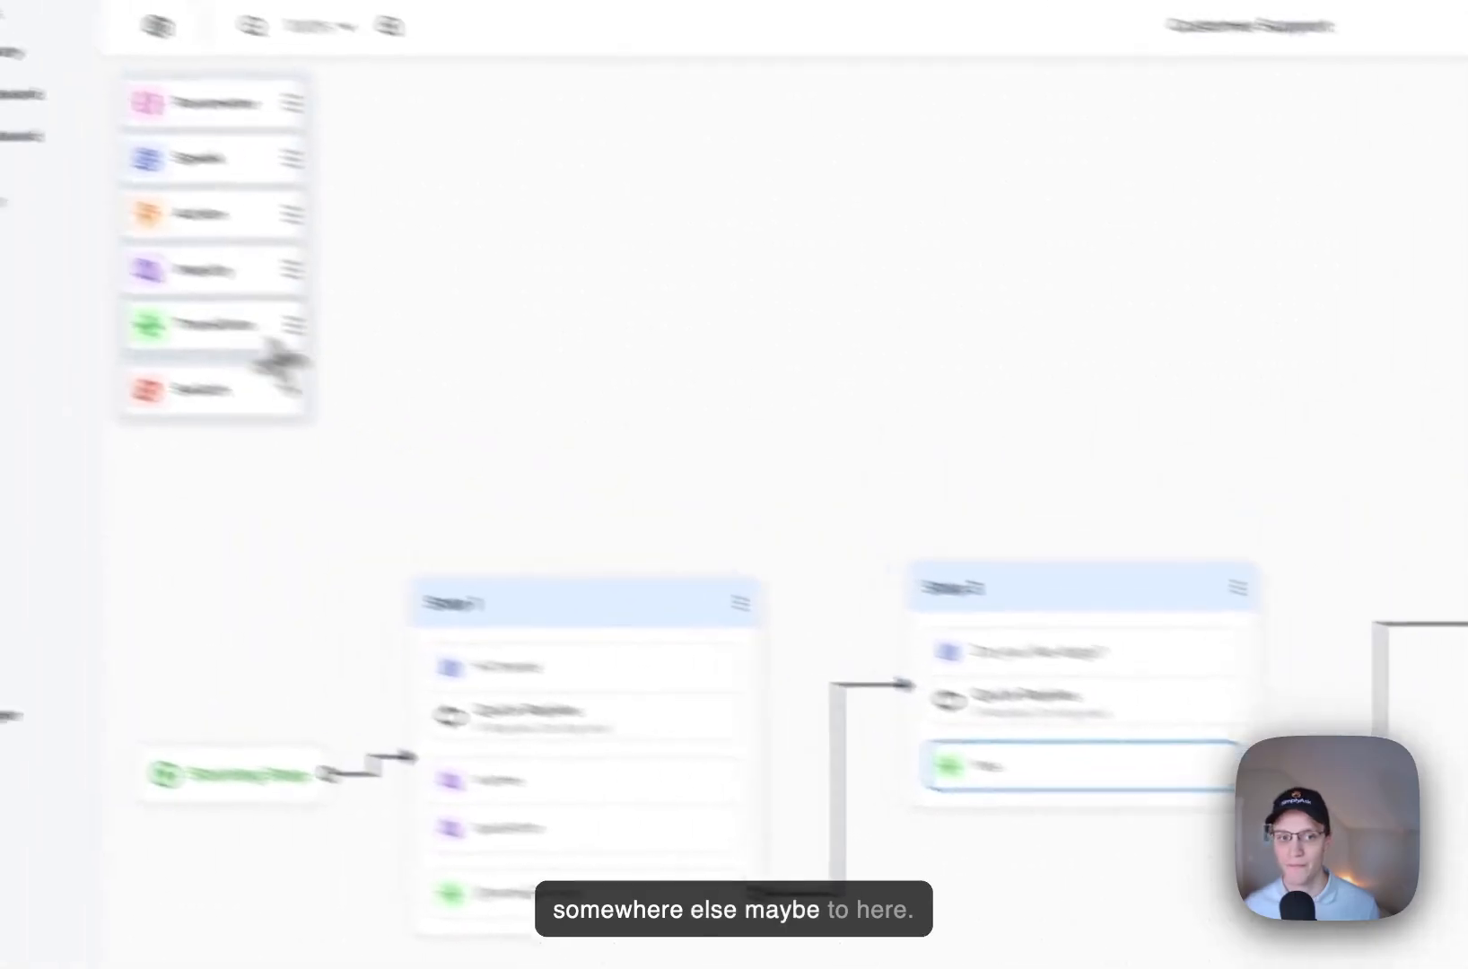
# Step: Add a second Transition block to Step 3 under the Yes transition and set its intent to the local intent No
pyautogui.moveTo(196, 323); pyautogui.dragTo(1005, 763)
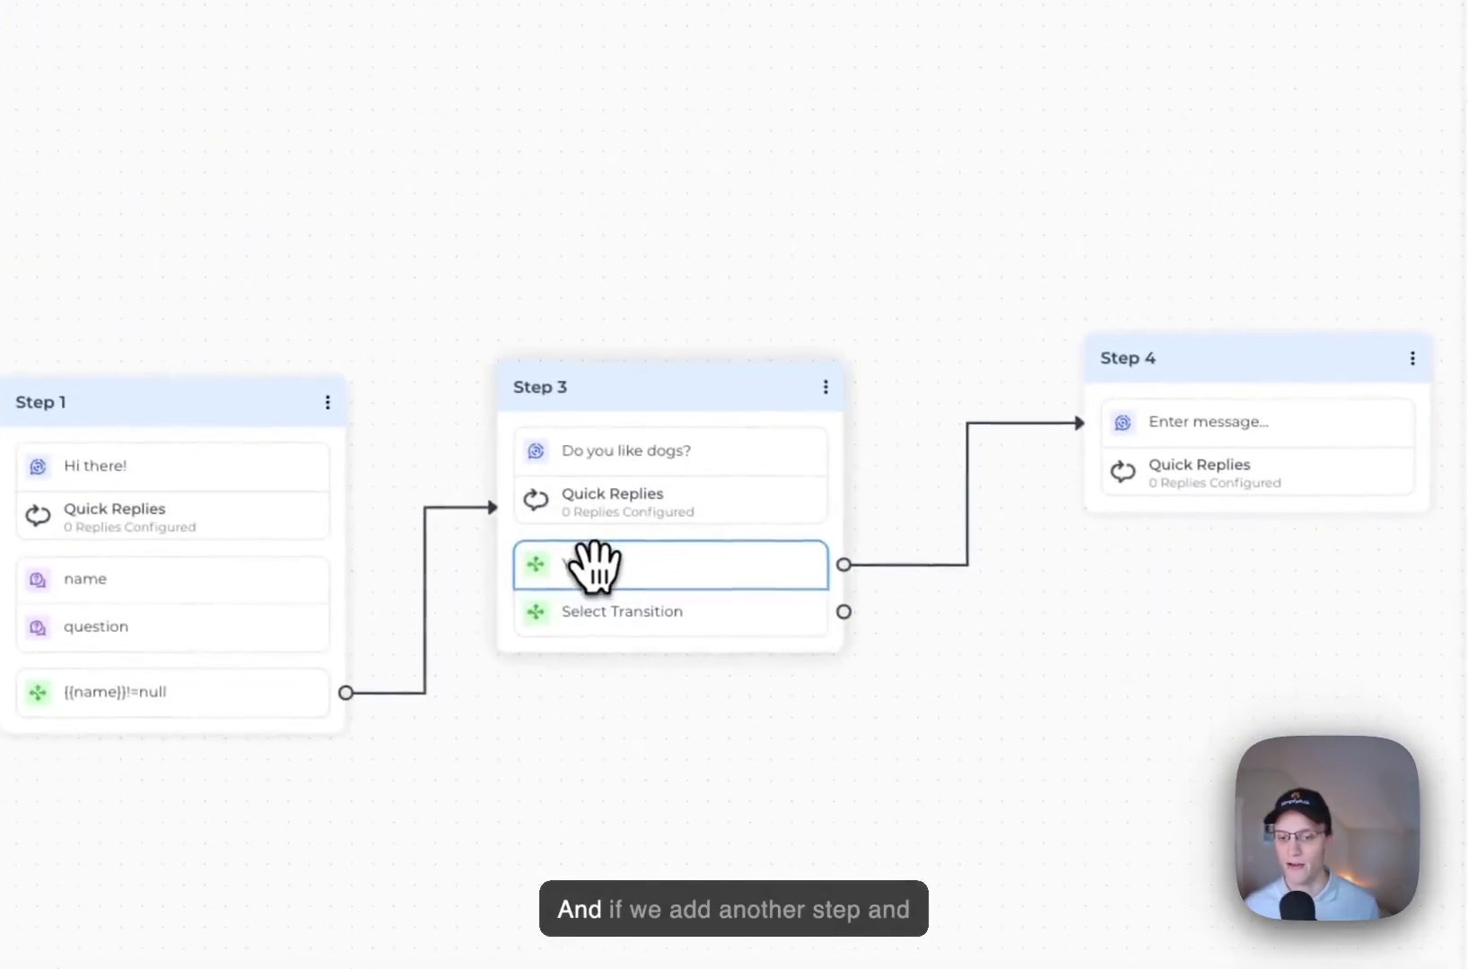
pyautogui.click(616, 611)
pyautogui.click(1066, 387)
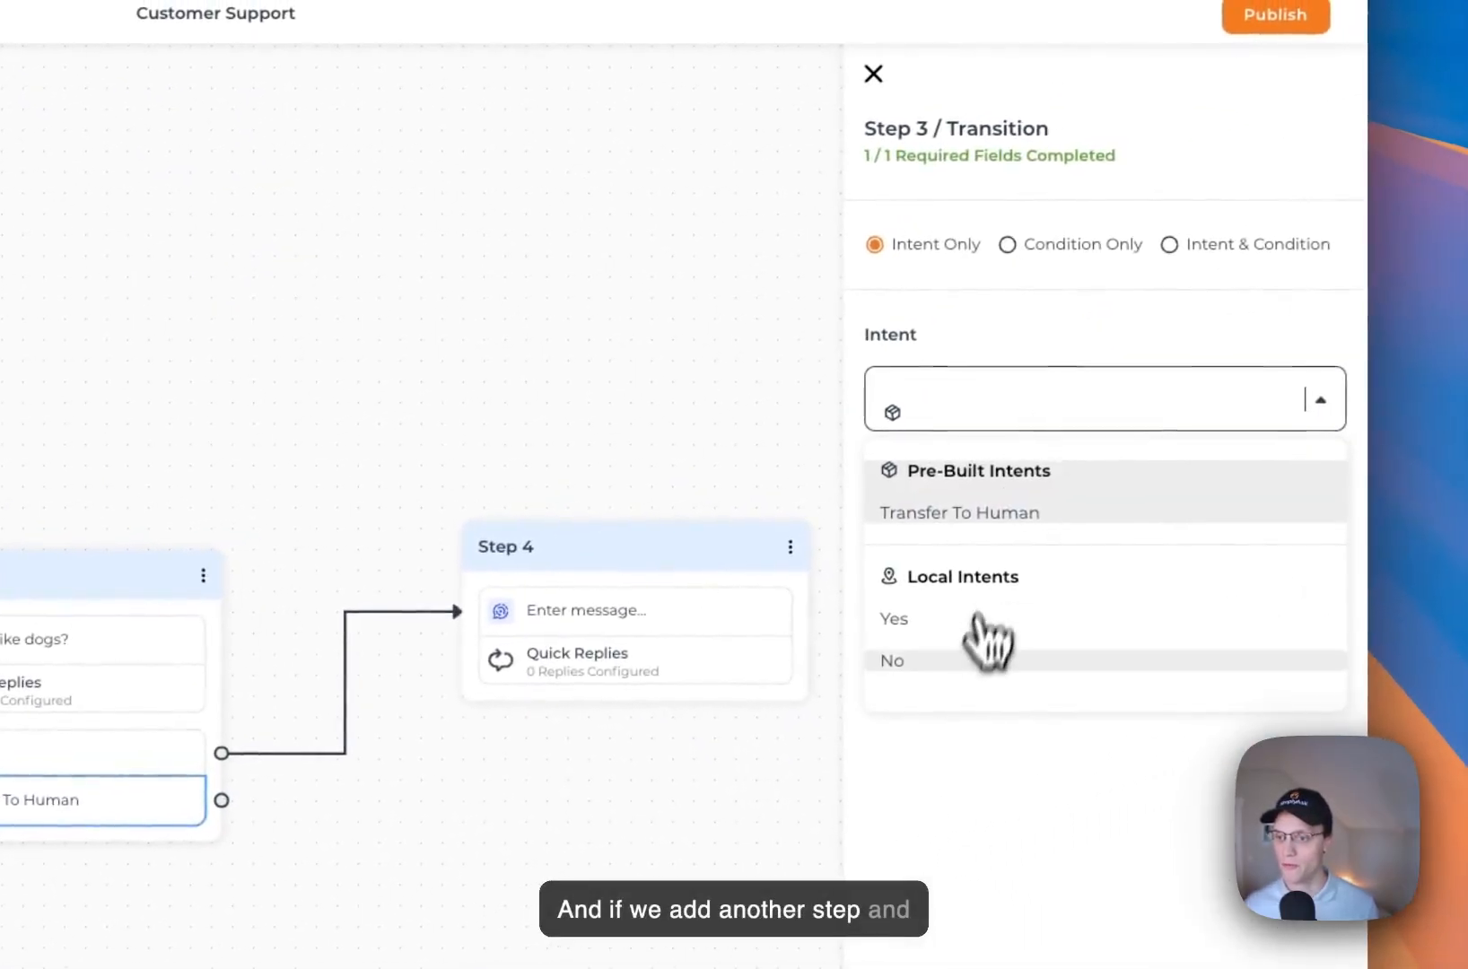
pyautogui.click(984, 659)
# Step: Add a Speak block as a new step below Step 4 and connect Step 3's No transition to it
pyautogui.moveTo(444, 314); pyautogui.dragTo(951, 623)
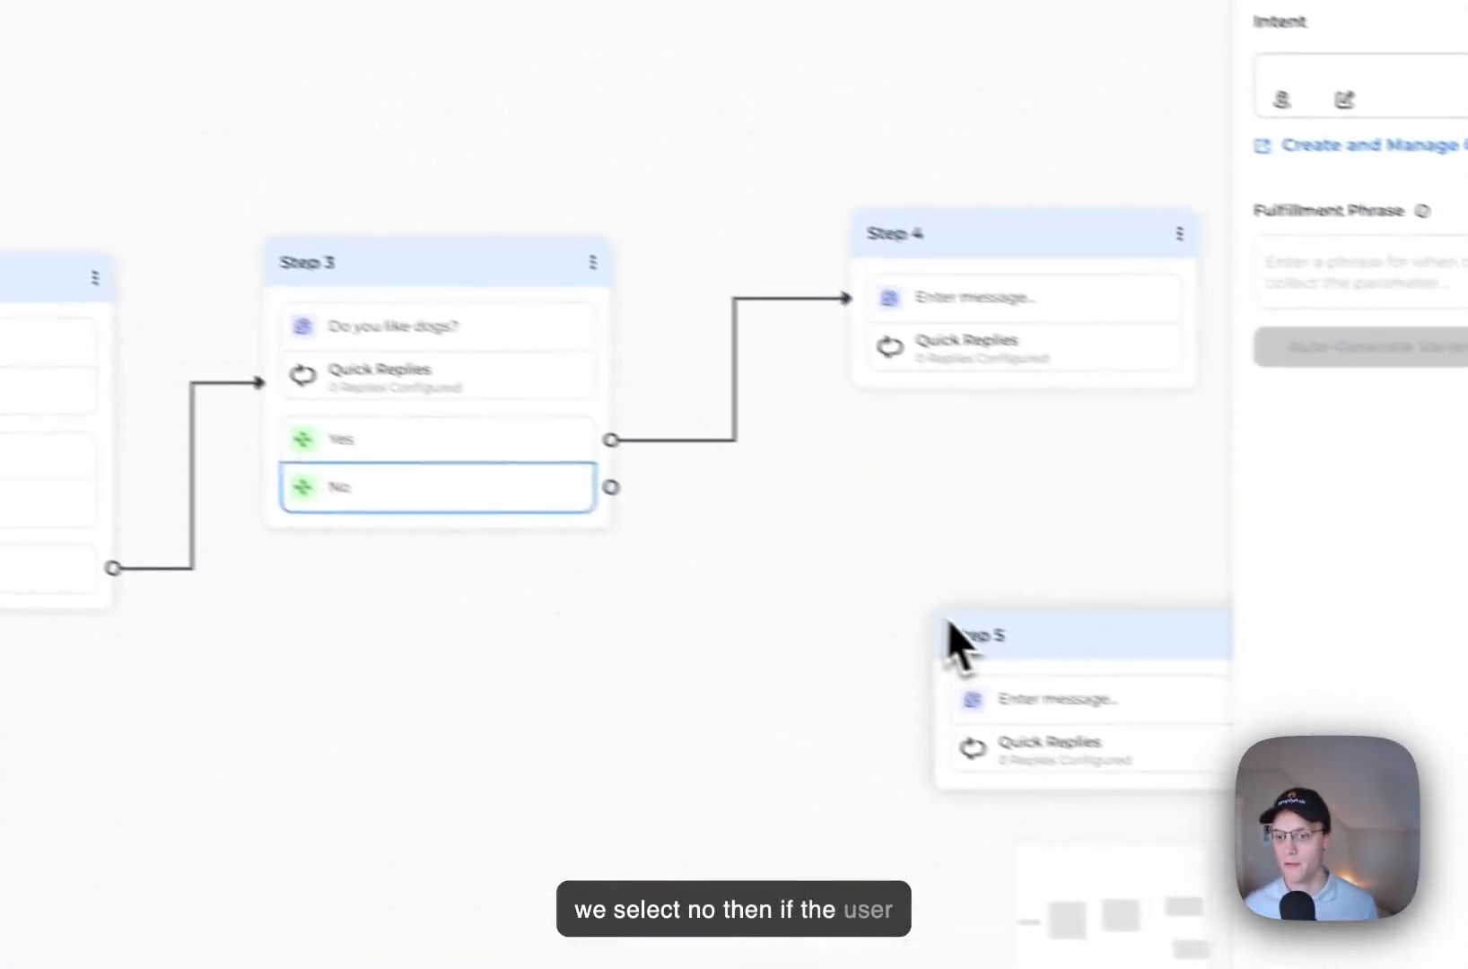
pyautogui.moveTo(1061, 625); pyautogui.dragTo(988, 505)
pyautogui.moveTo(538, 461); pyautogui.dragTo(839, 546)
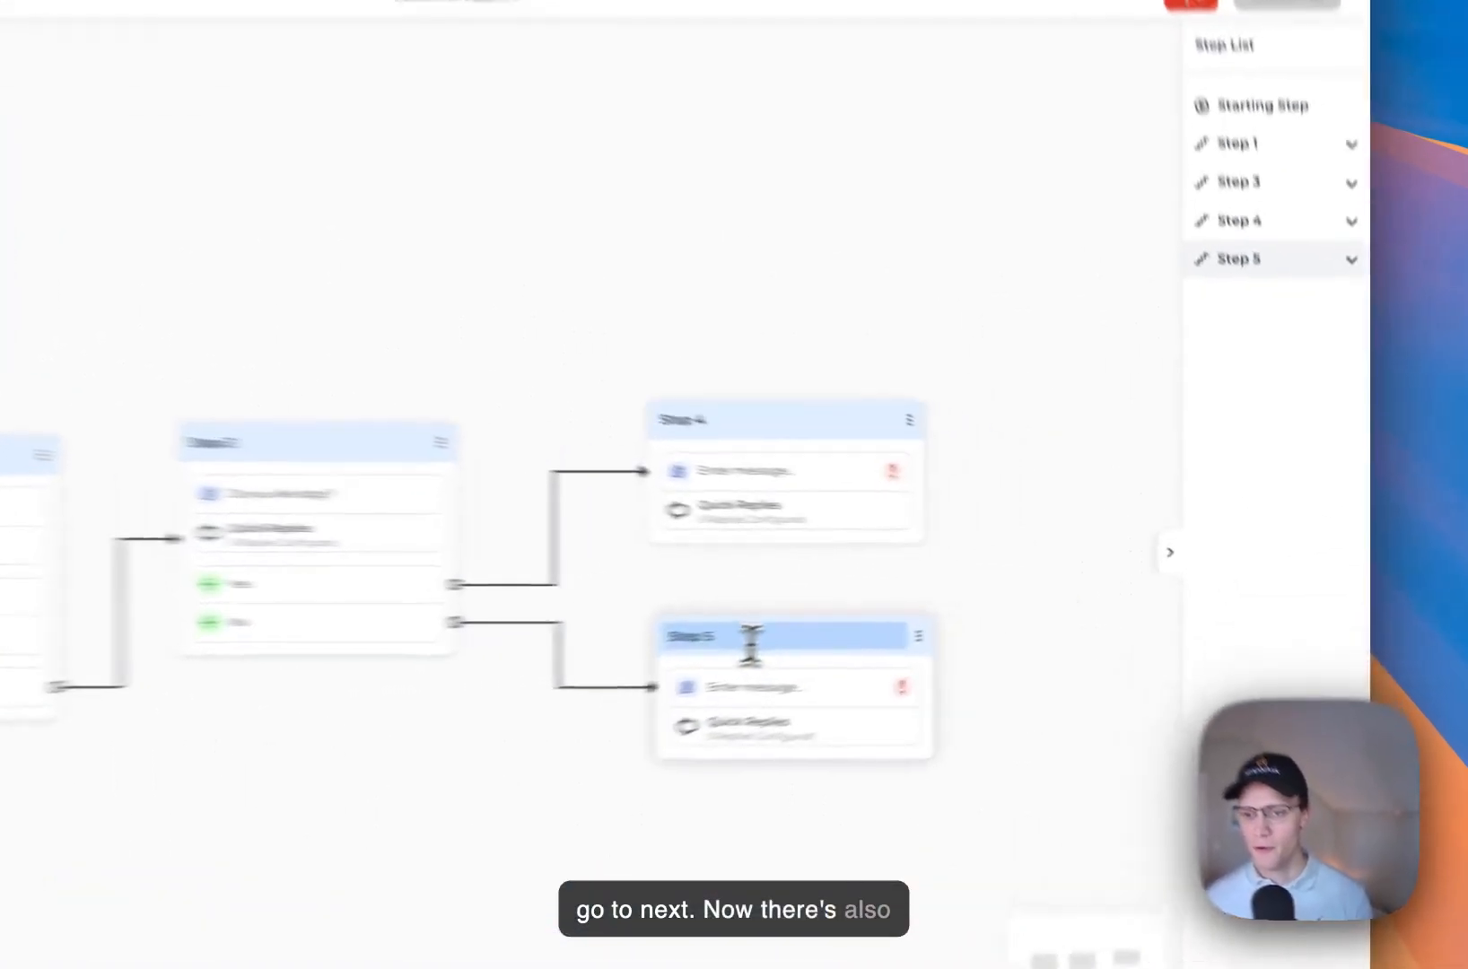
# Step: Spread the two branch steps apart by moving Step 5 lower and Step 4 higher on the canvas
pyautogui.moveTo(752, 646); pyautogui.dragTo(743, 715)
pyautogui.moveTo(778, 432); pyautogui.dragTo(757, 408)
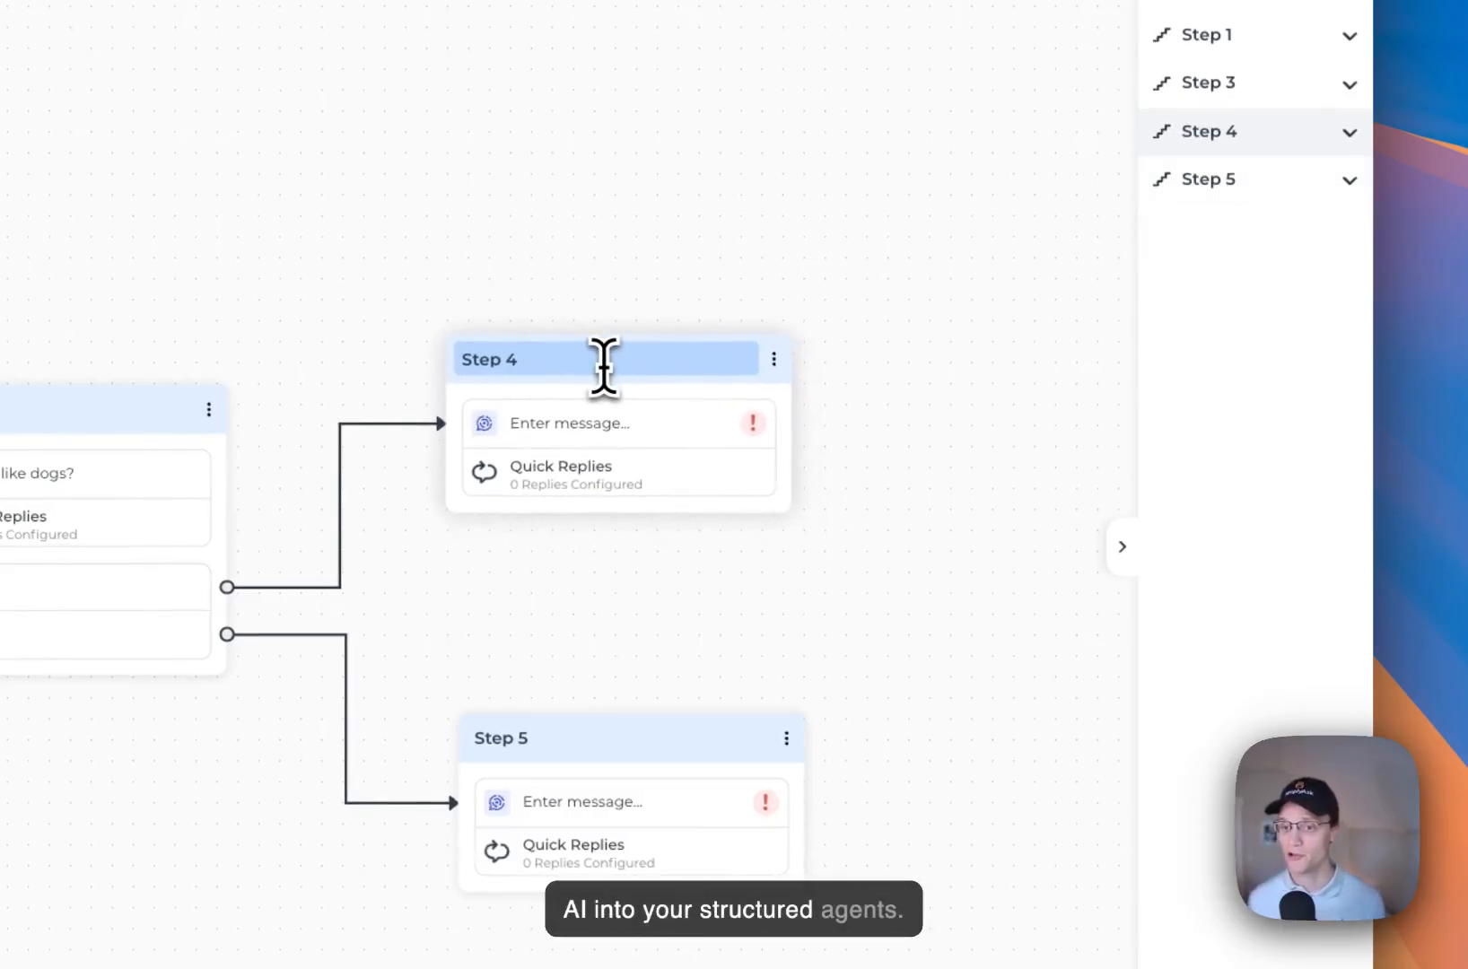
pyautogui.moveTo(603, 363); pyautogui.dragTo(603, 279)
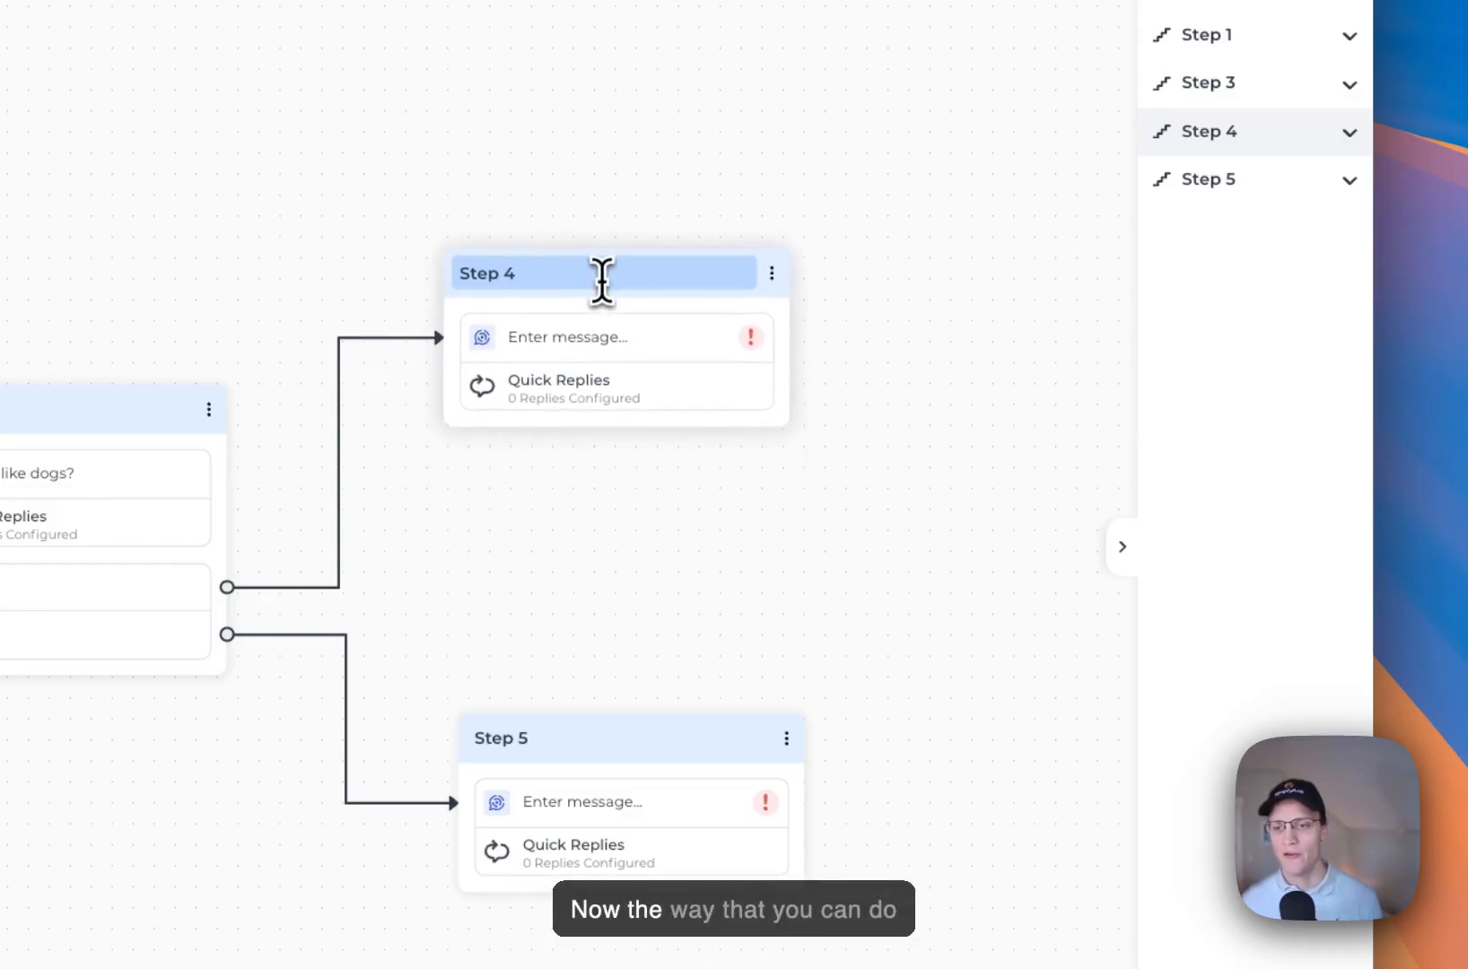
# Step: Delete Step 4 with its empty message from the Yes branch
pyautogui.click(635, 345)
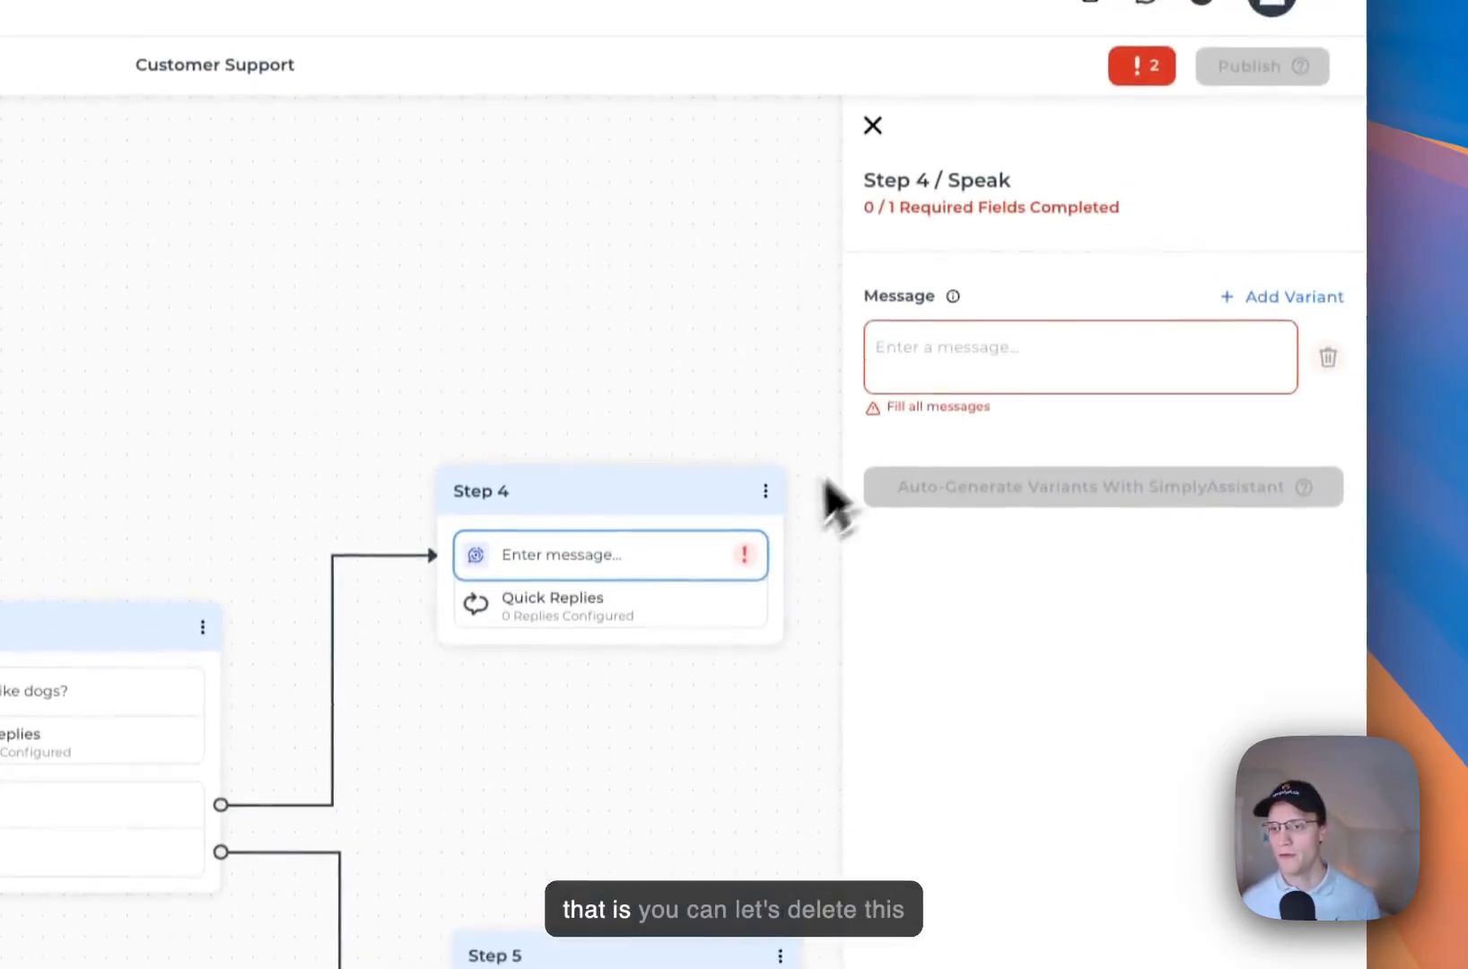
pyautogui.rightClick(735, 458)
pyautogui.click(803, 736)
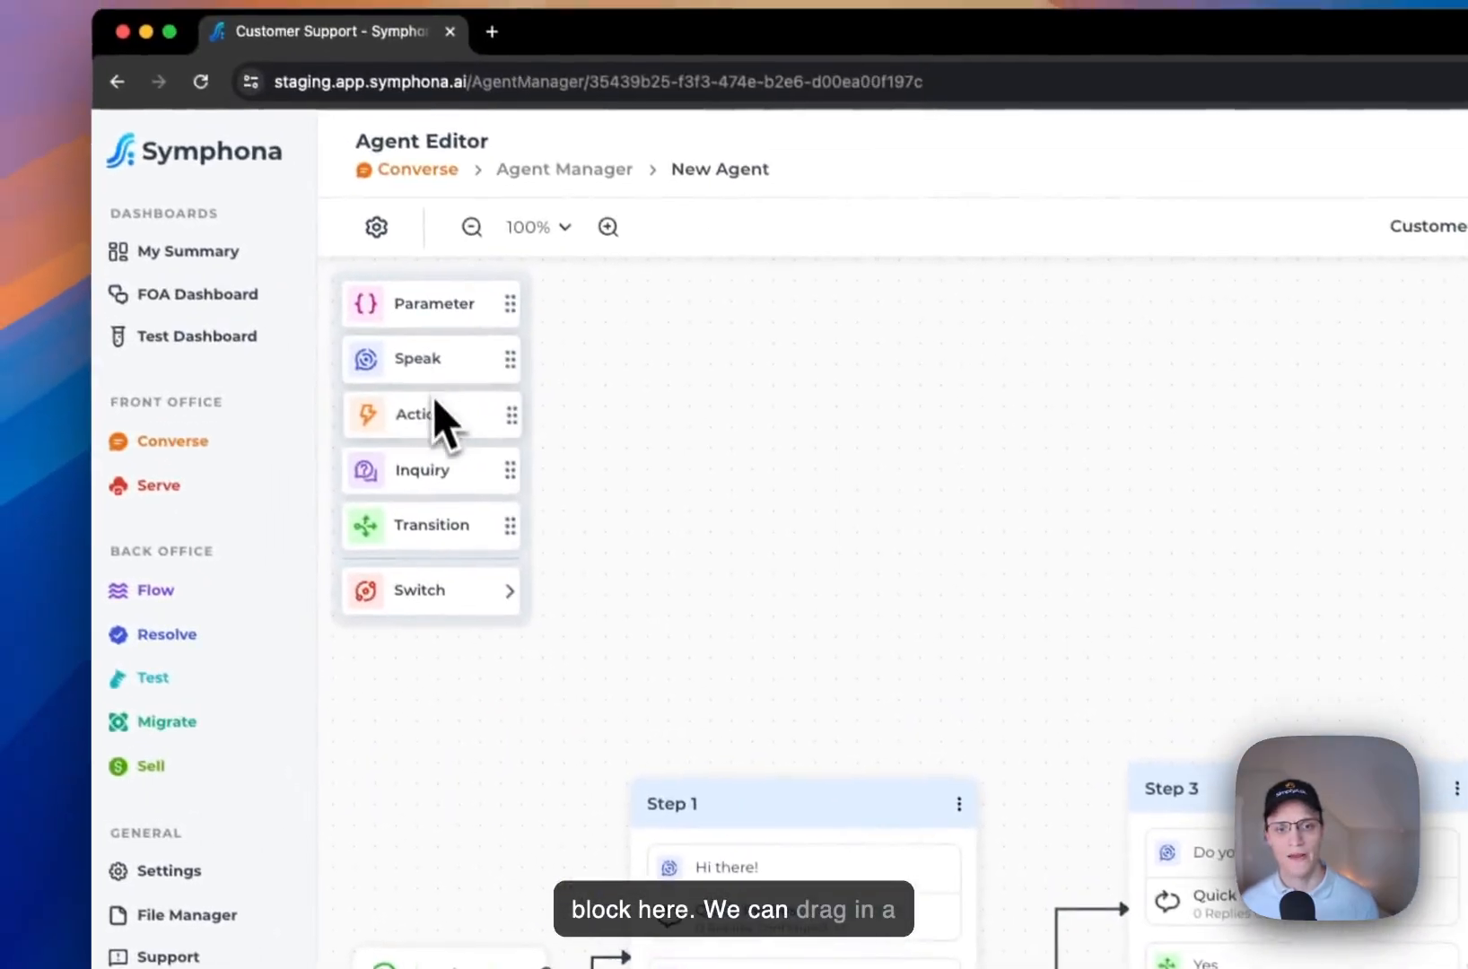
# Step: Add an Action block as a new step above Step 5, connect Step 3's Yes transition to it, and align it with Step 5
pyautogui.moveTo(437, 417); pyautogui.dragTo(895, 399)
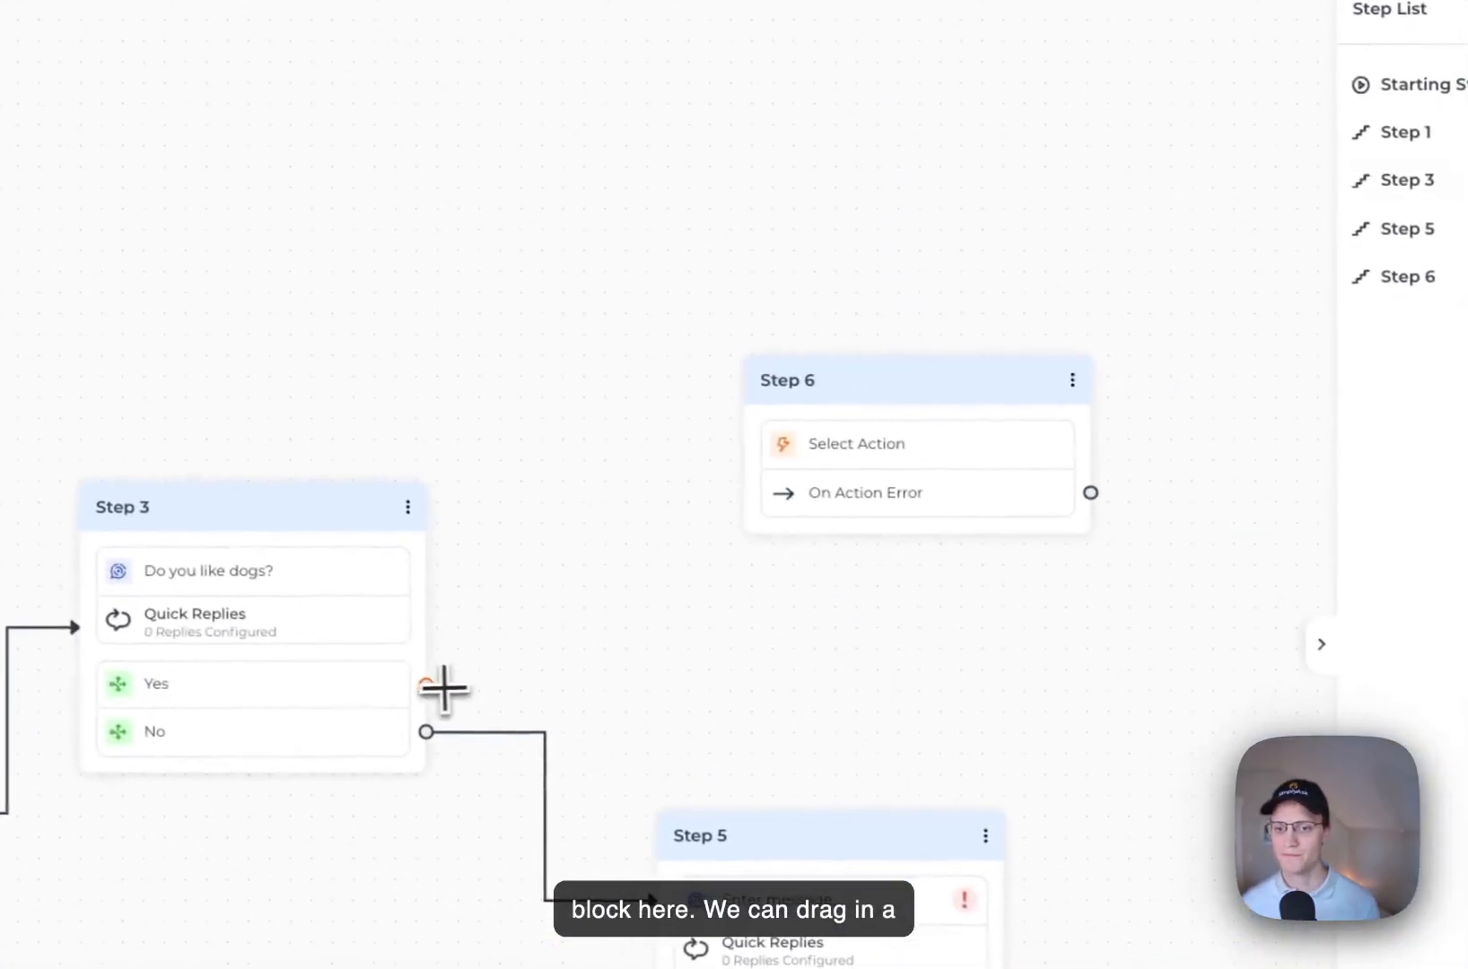
pyautogui.moveTo(443, 688); pyautogui.dragTo(786, 442)
pyautogui.moveTo(877, 378); pyautogui.dragTo(773, 375)
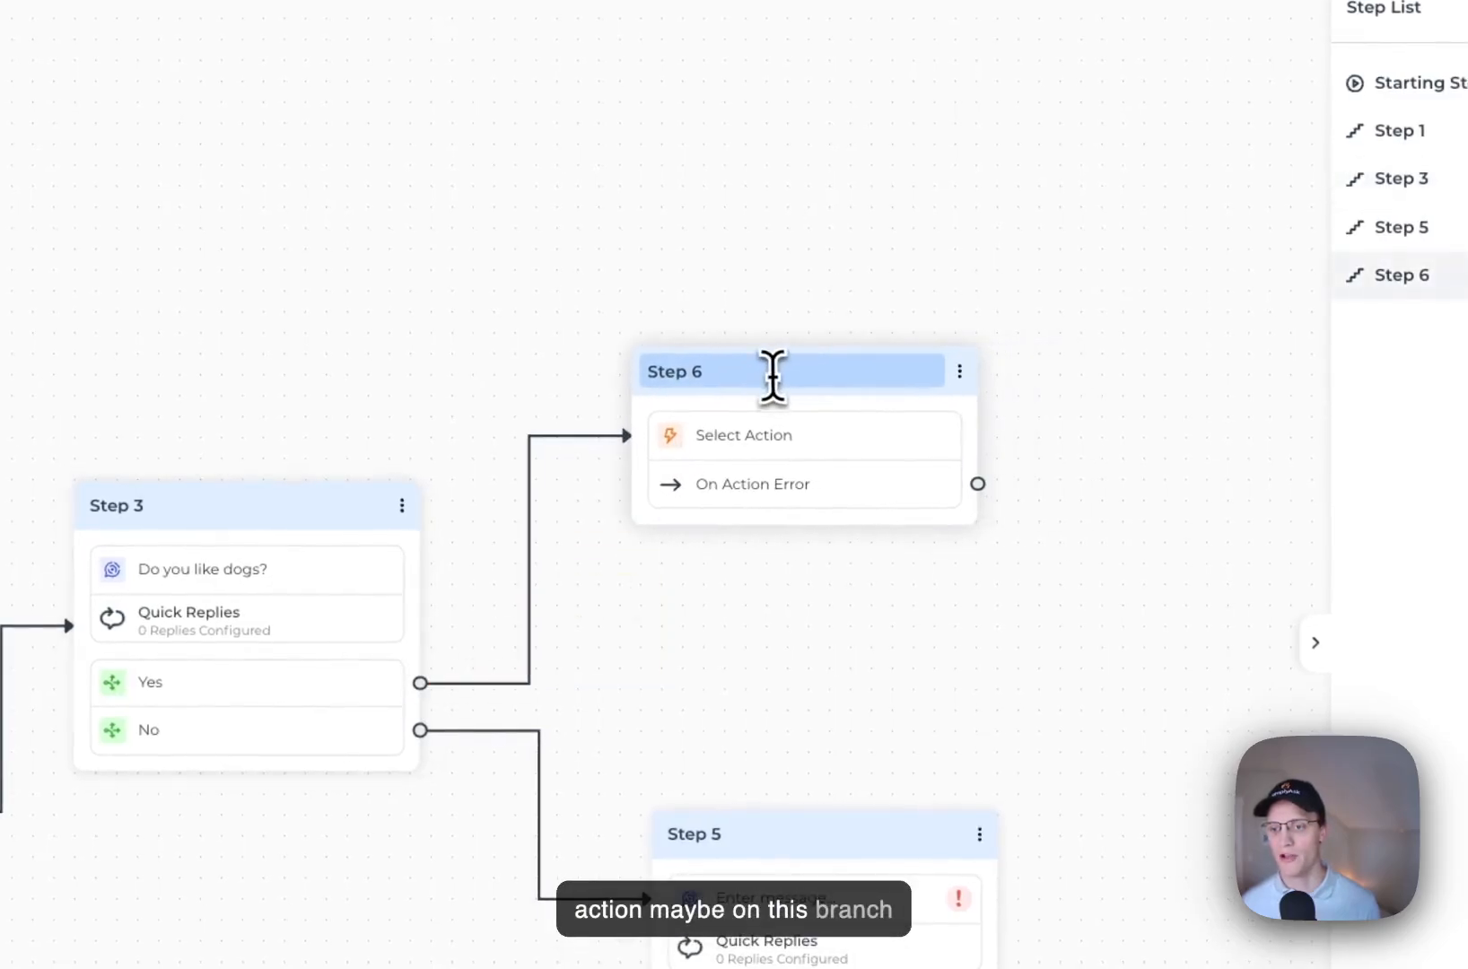
# Step: Set the Step 6 action's type to Prompt SimplyAssistant and its prompt/query to {{question}}
pyautogui.click(781, 435)
pyautogui.click(1122, 228)
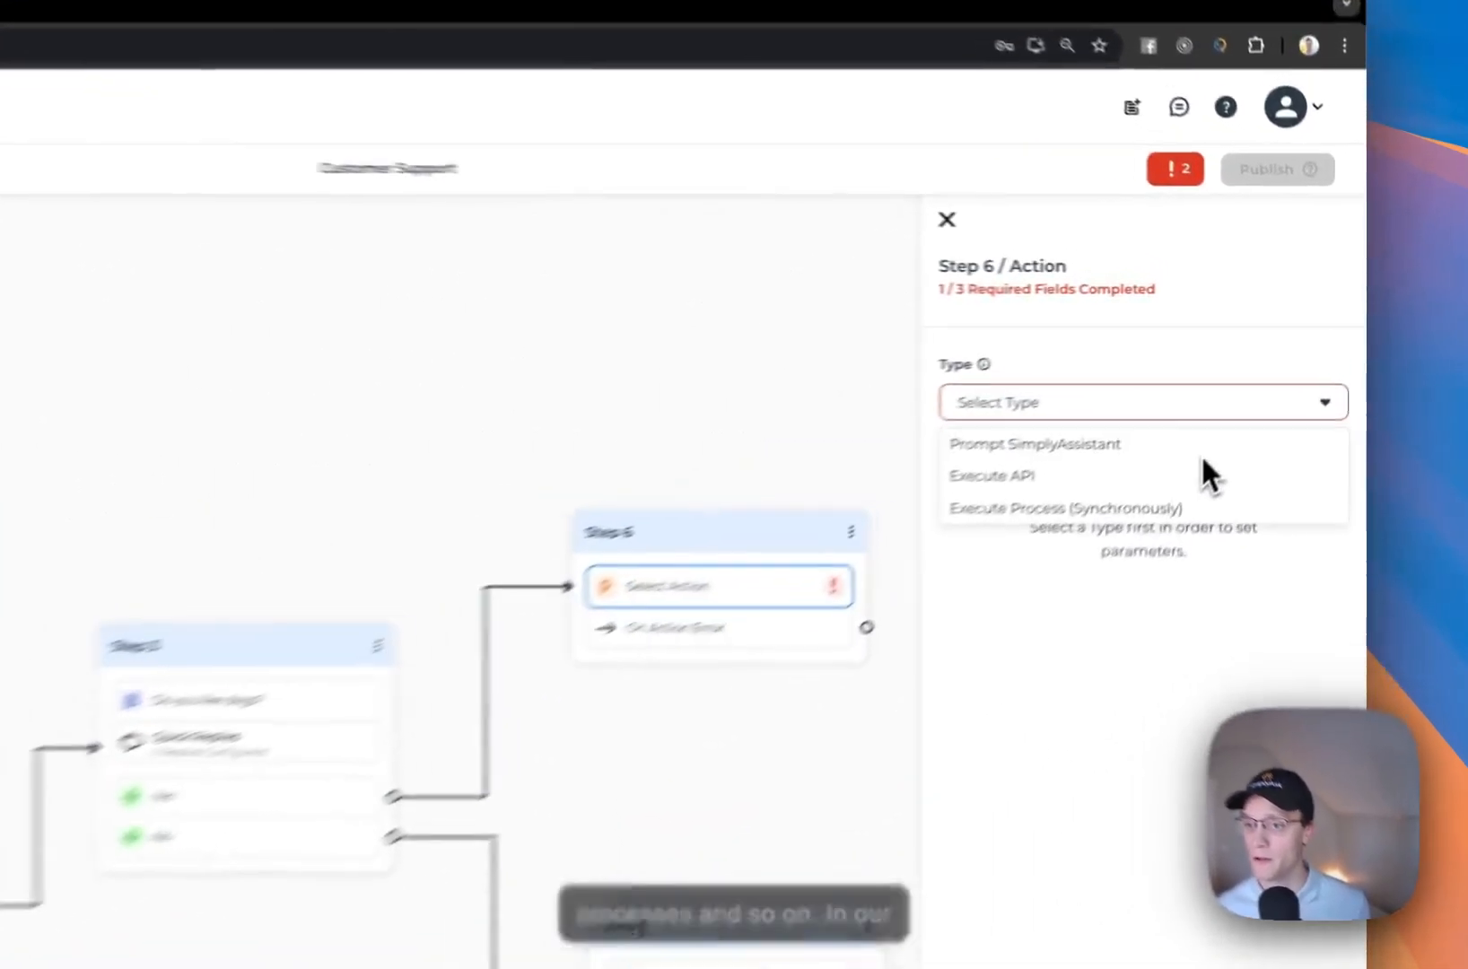
pyautogui.click(1267, 375)
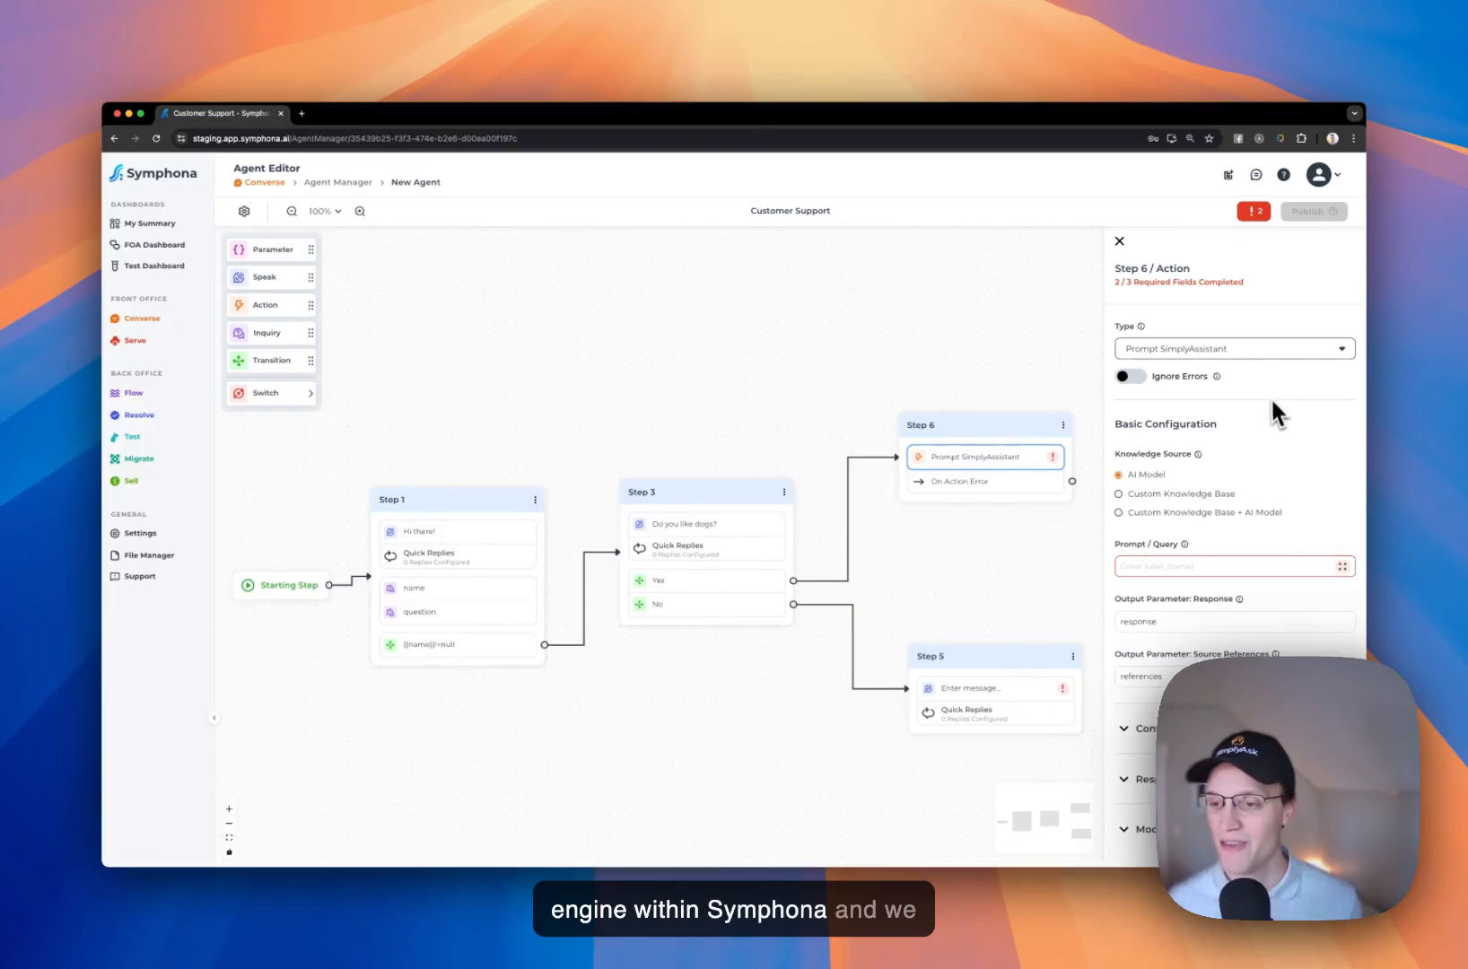
pyautogui.click(1244, 561)
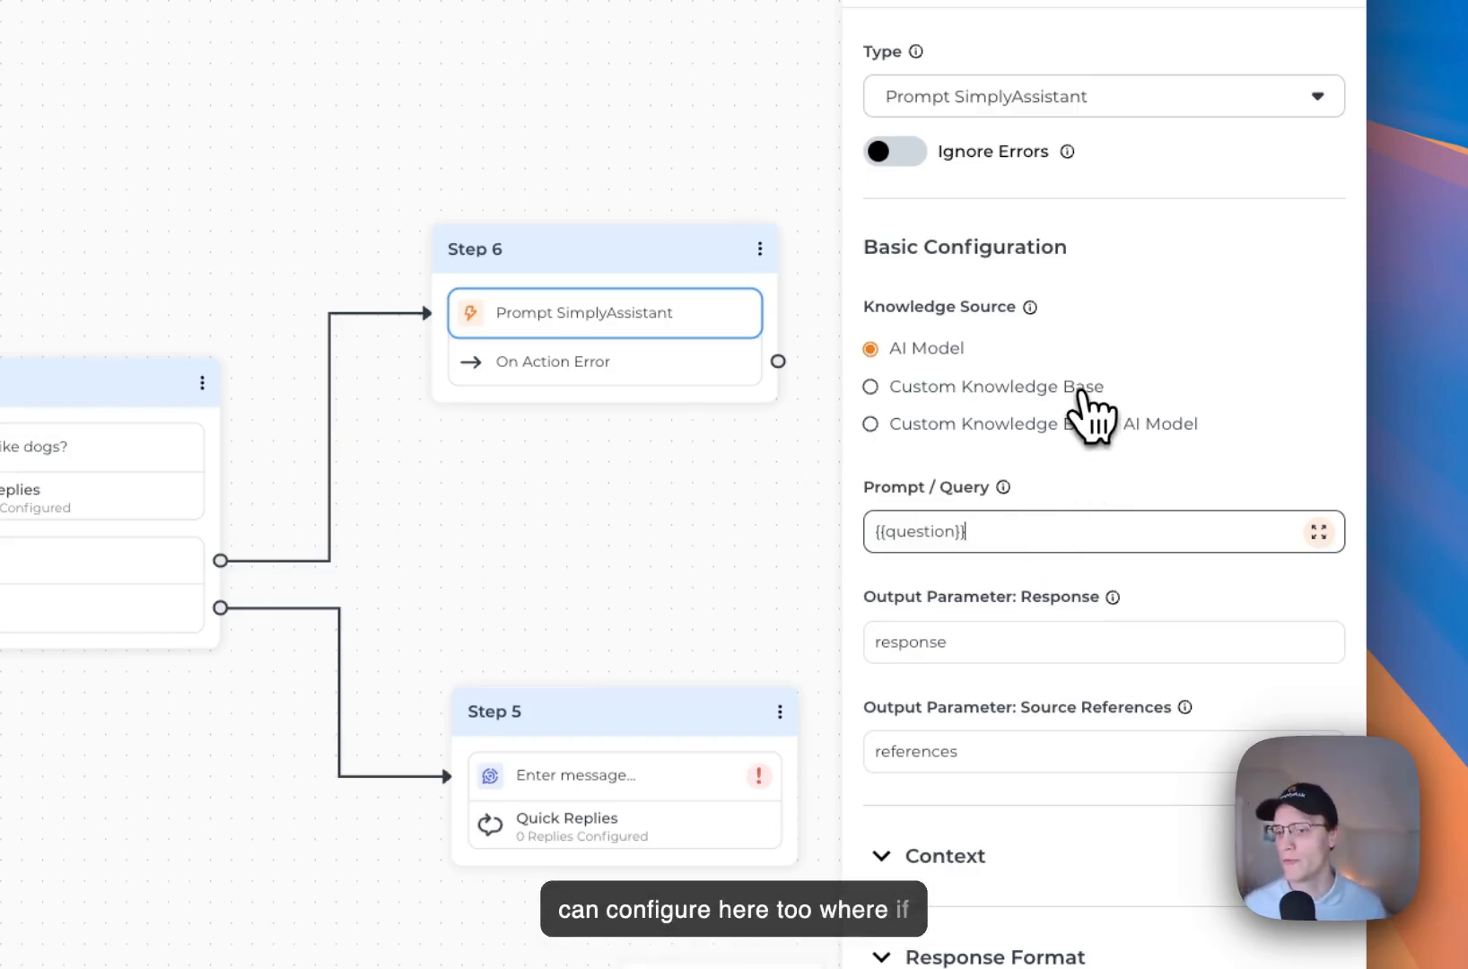
# Step: Try the Custom Knowledge Base and Custom Knowledge Base + AI Model knowledge sources, and set the source back to AI Model
pyautogui.click(996, 387)
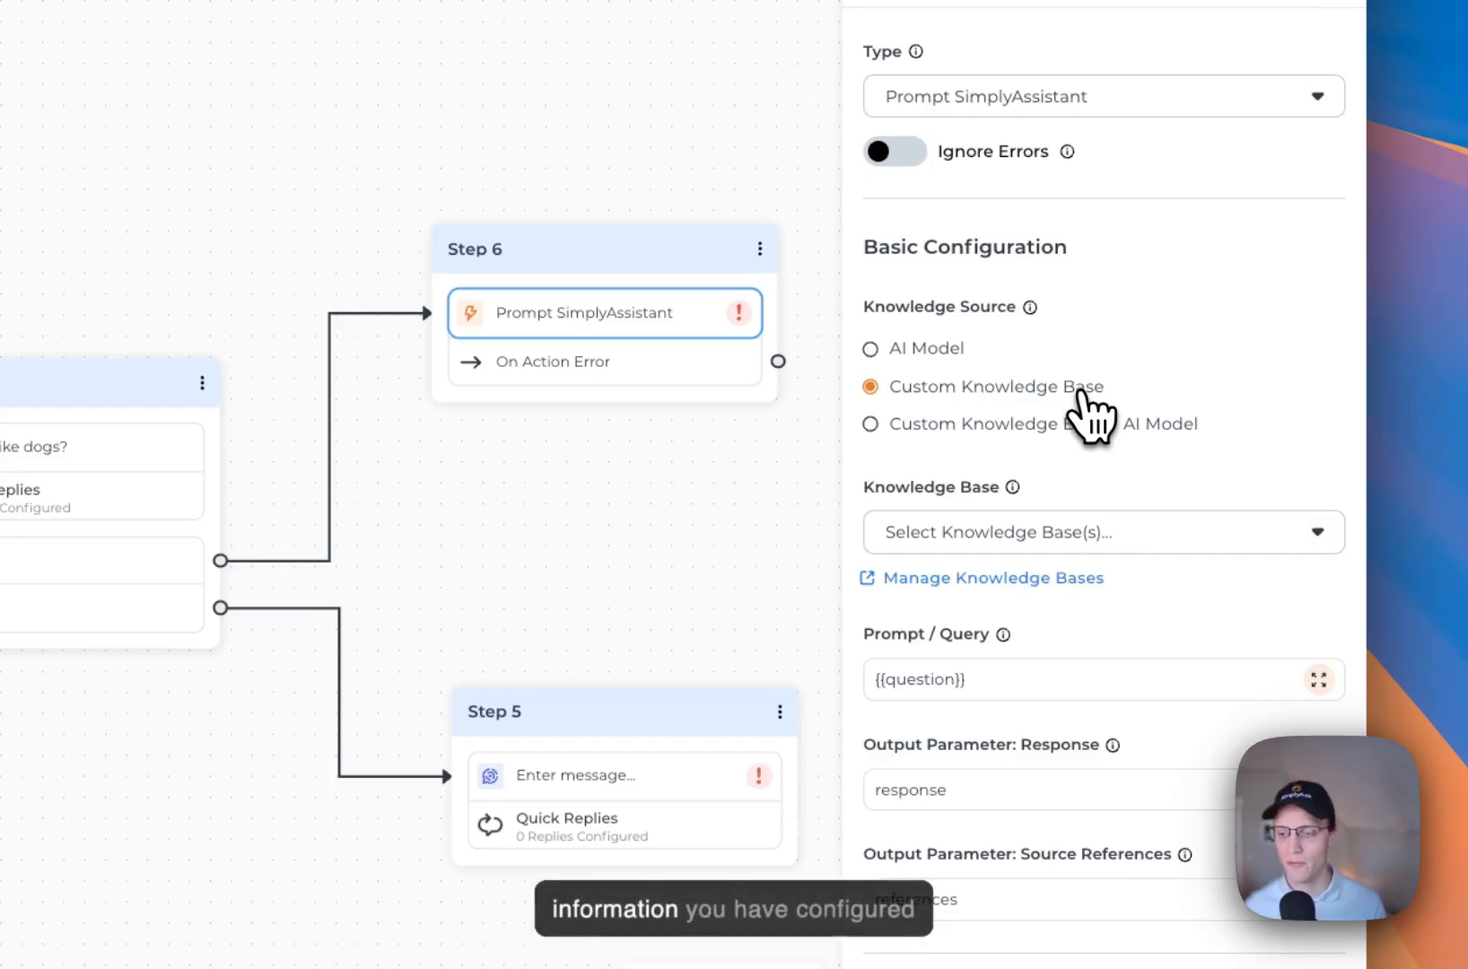
pyautogui.click(1110, 529)
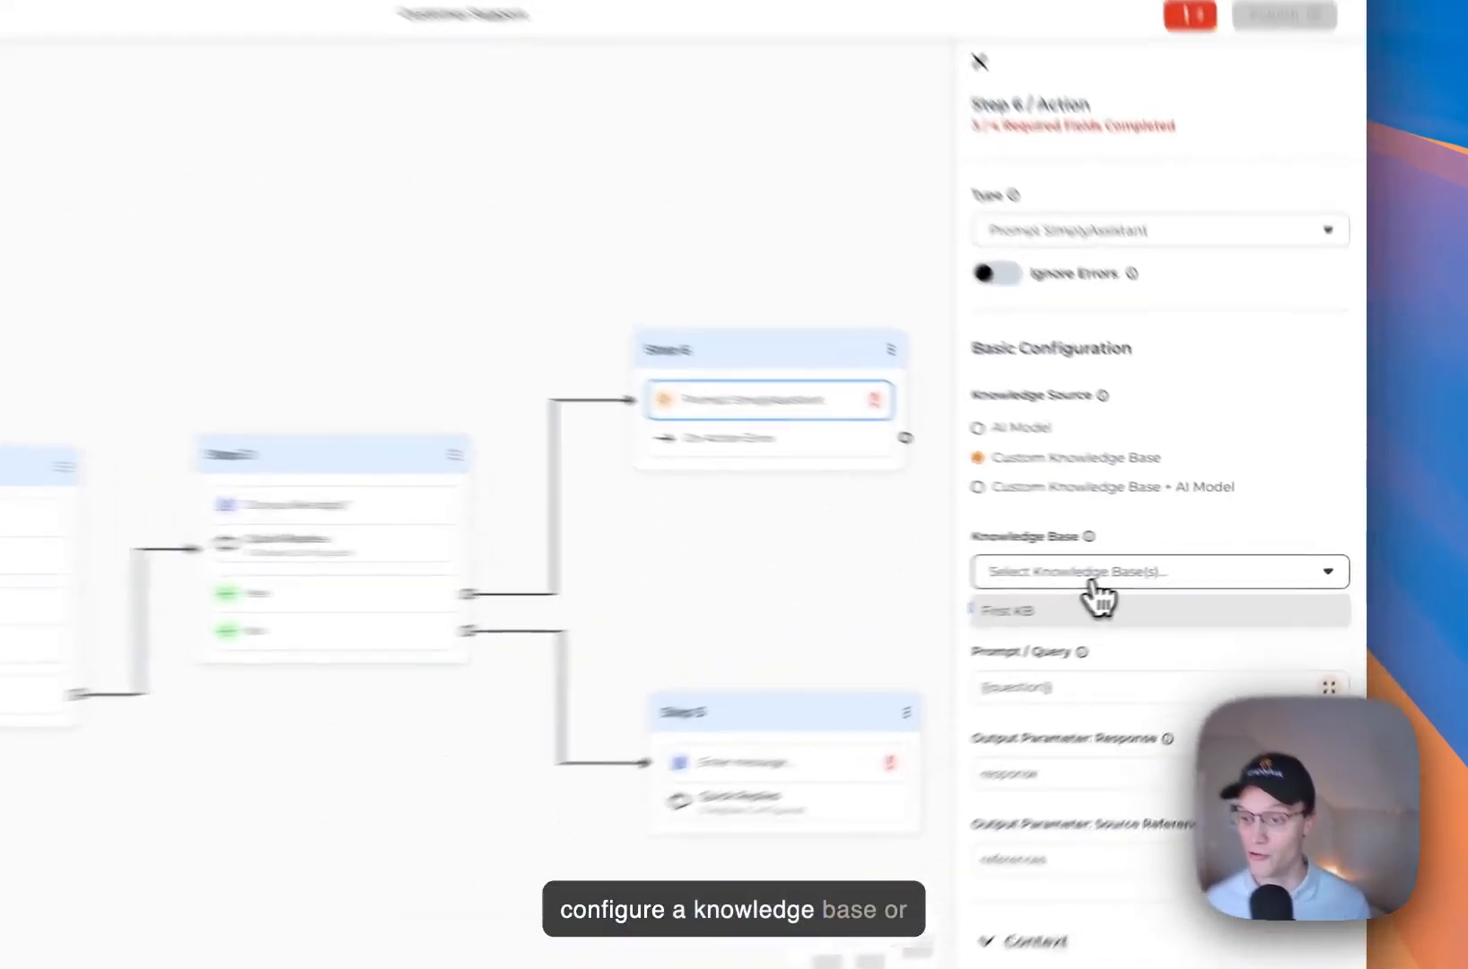
pyautogui.click(1192, 571)
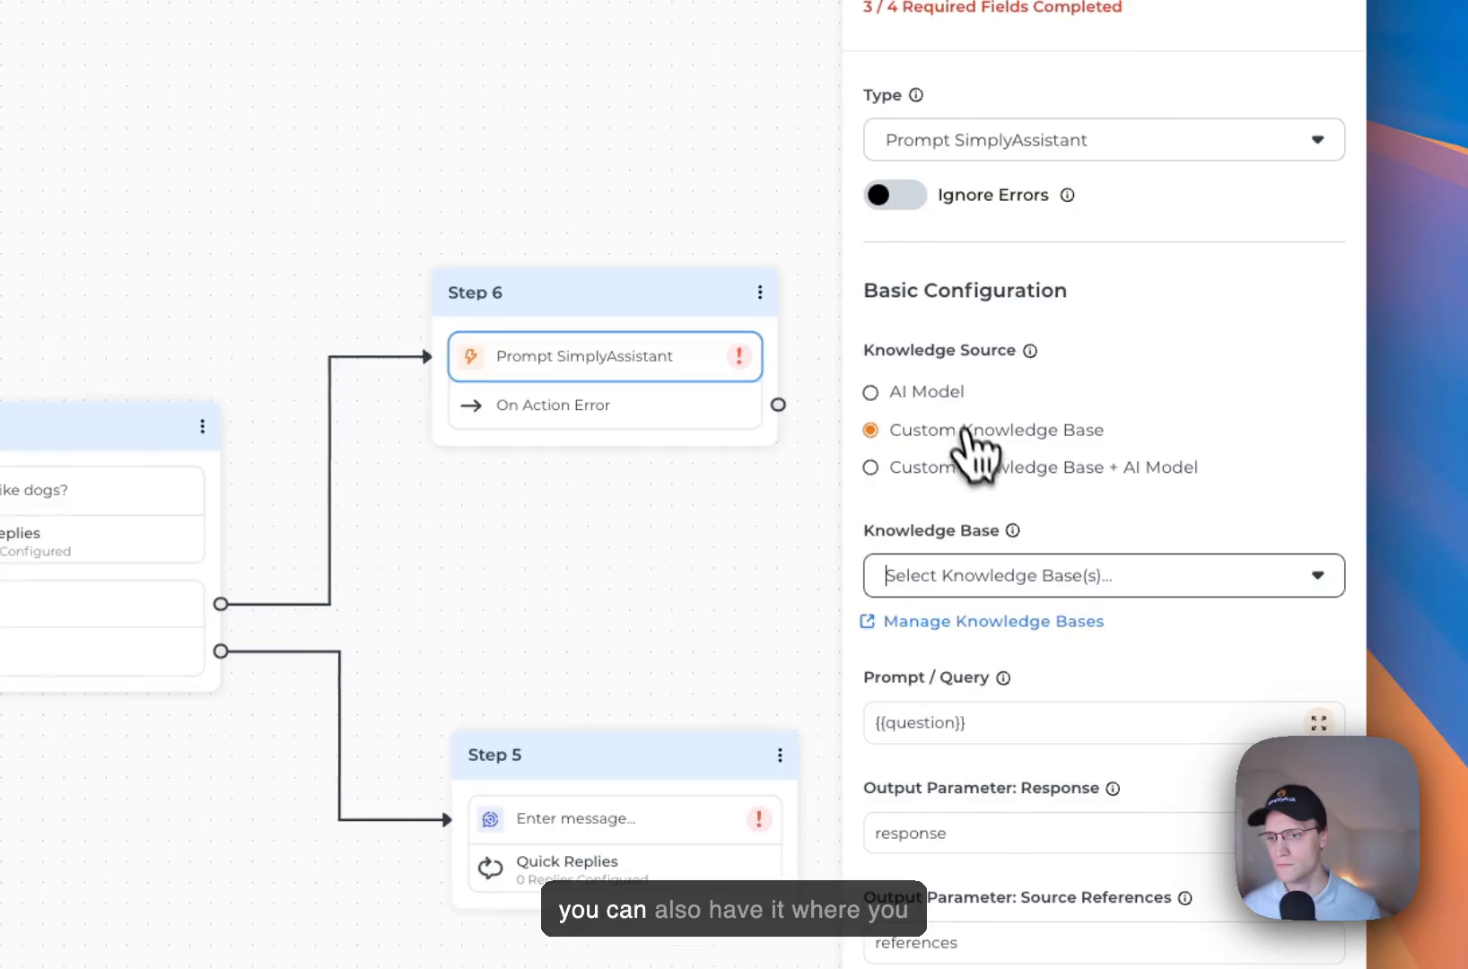
pyautogui.click(977, 465)
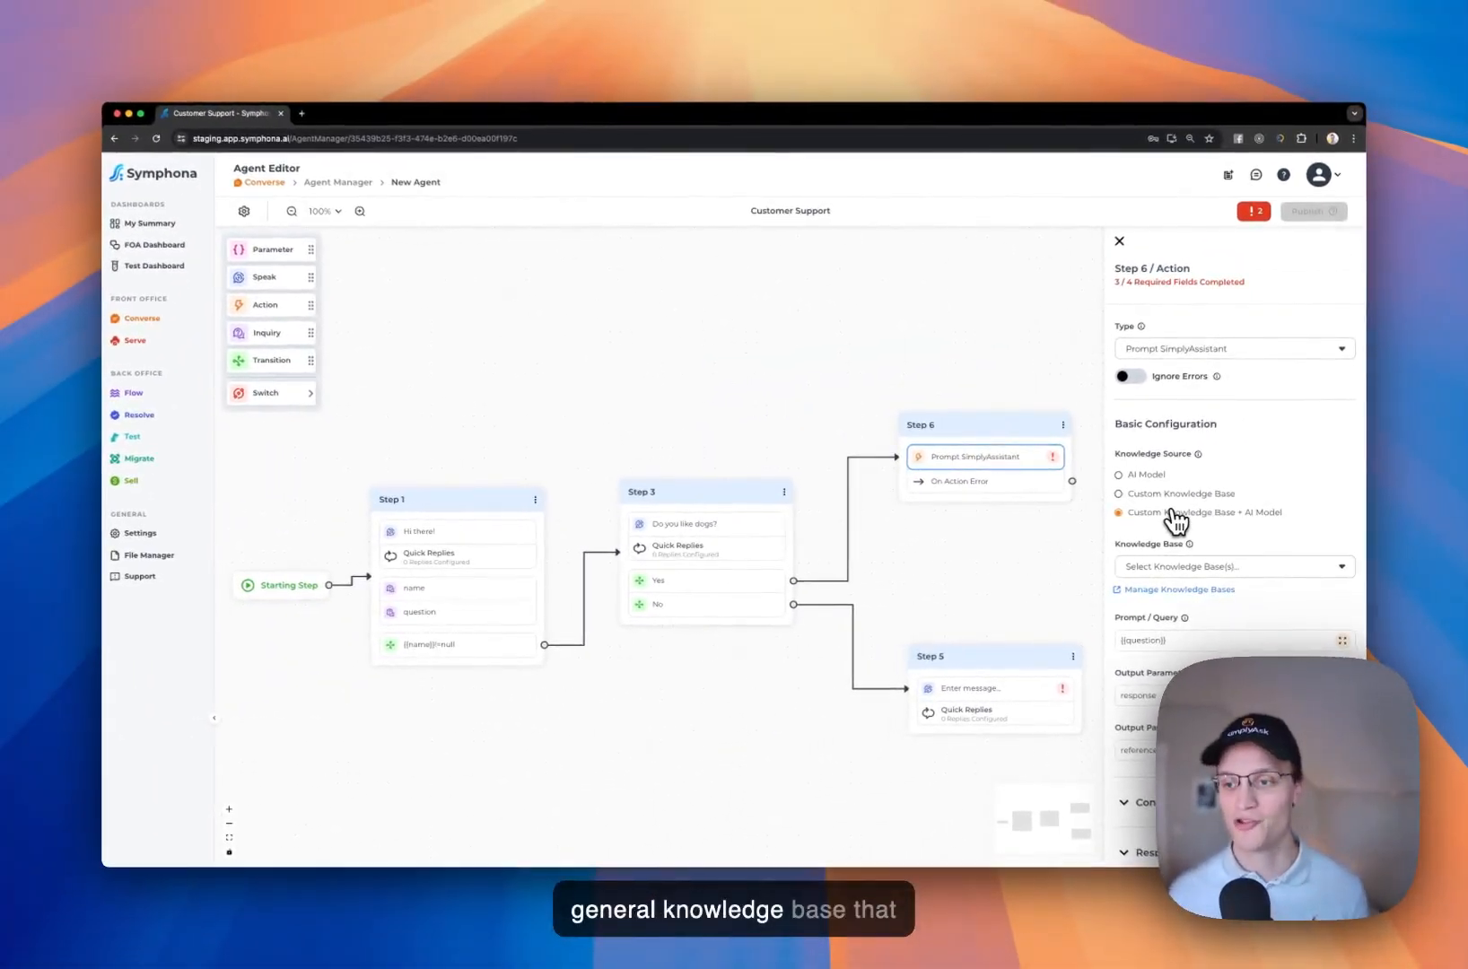
pyautogui.click(1146, 475)
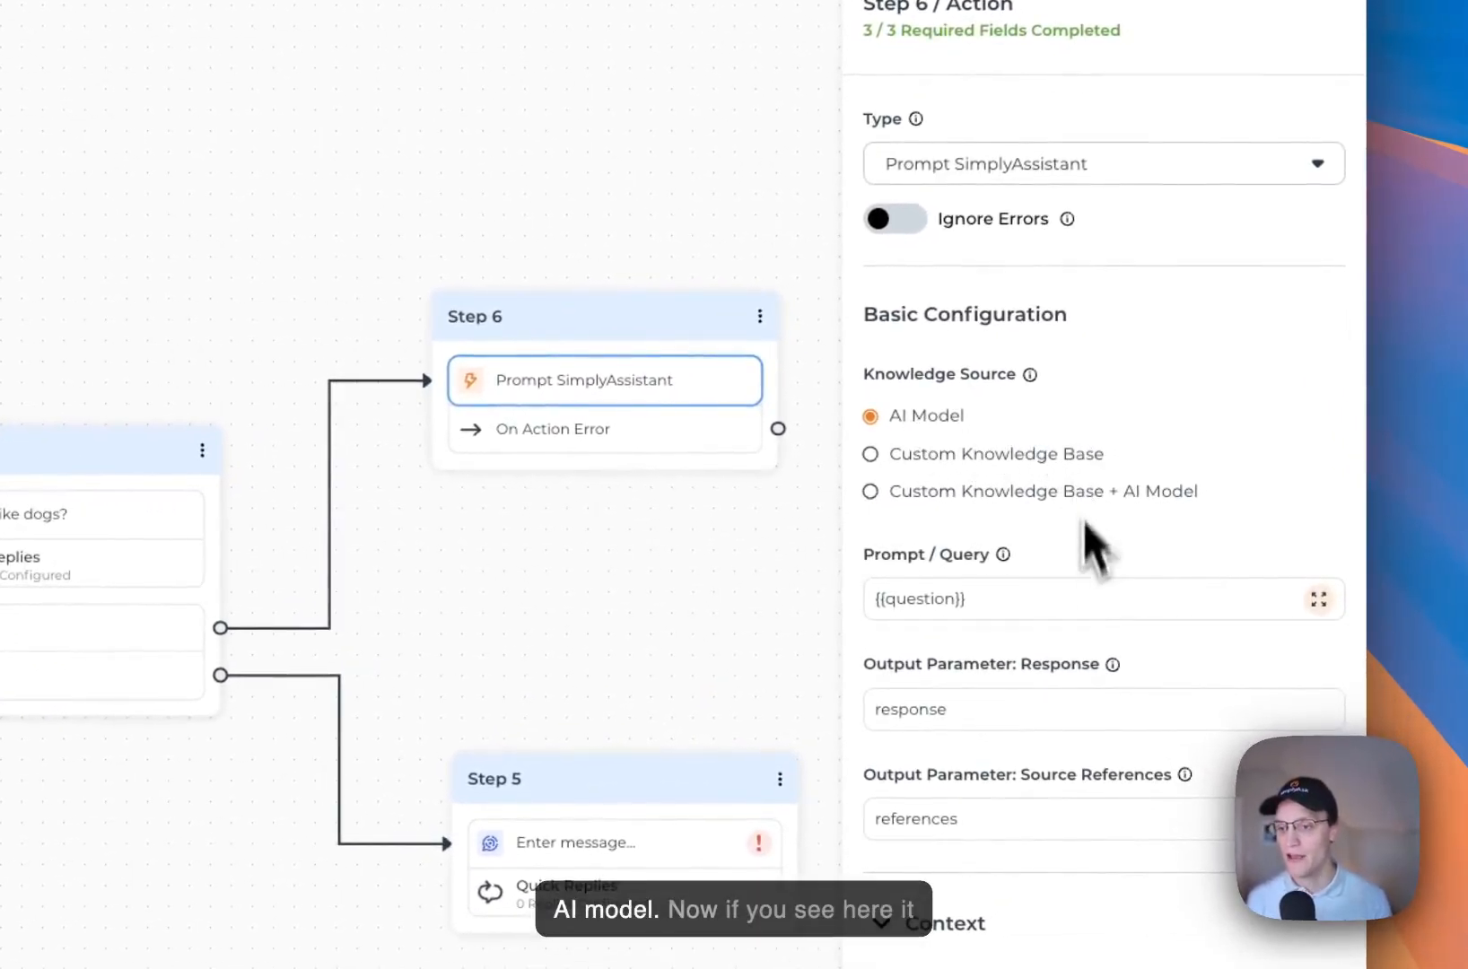
# Step: Move Step 6 slightly higher on the canvas and keep its Prompt SimplyAssistant action selected
pyautogui.click(1060, 705)
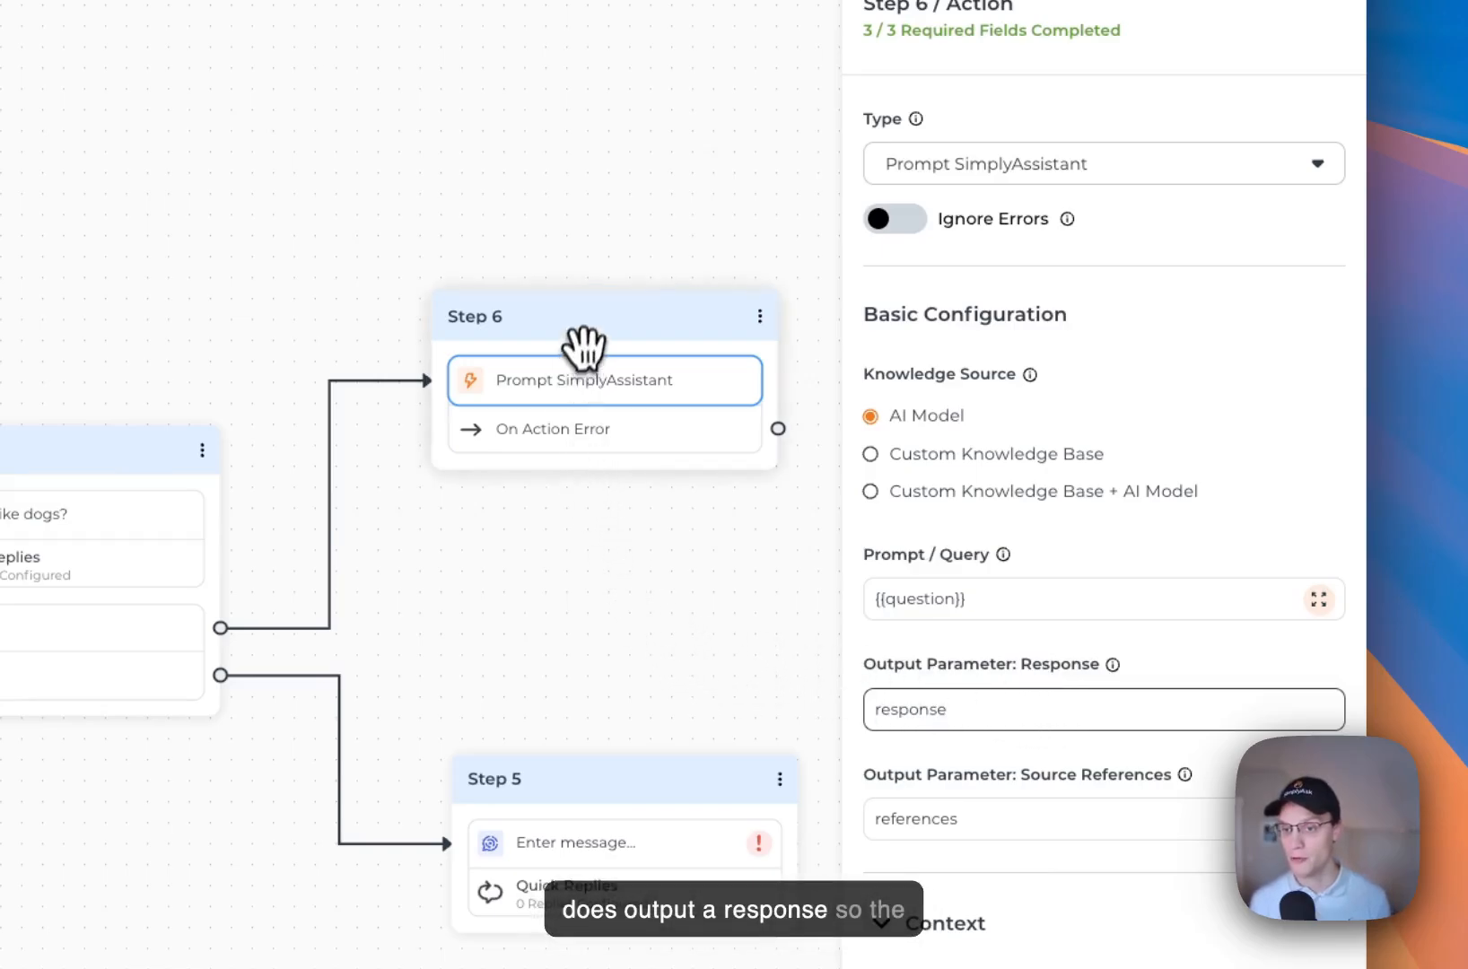
pyautogui.moveTo(584, 347); pyautogui.dragTo(589, 278)
pyautogui.click(590, 309)
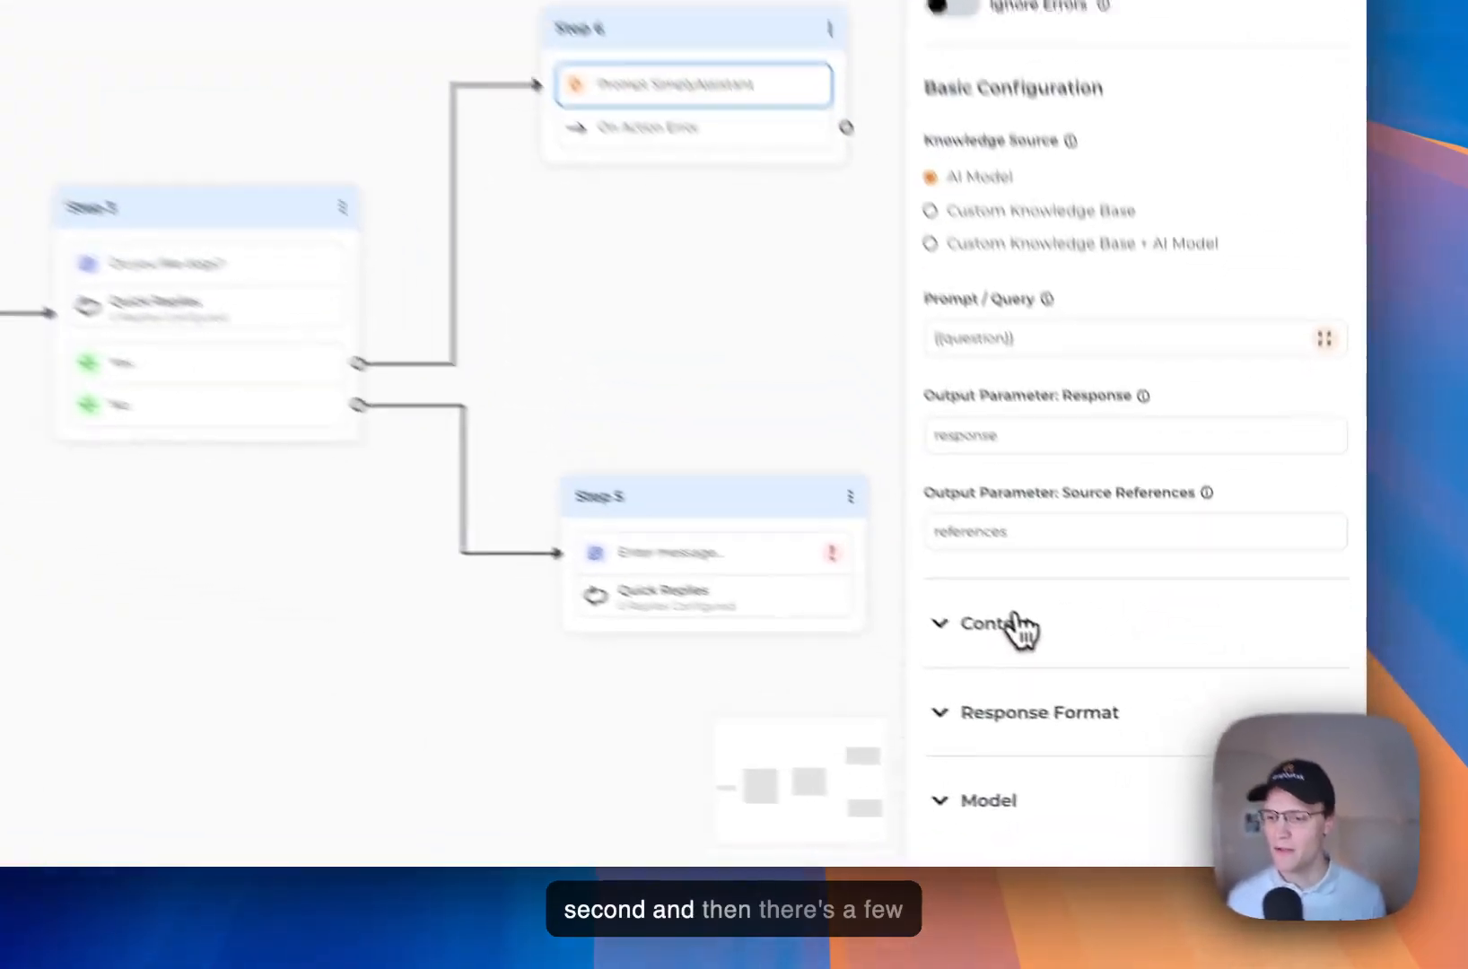
# Step: In the action's context settings, set the guidance to "You are a chatbot that responds to questions" and Max Included Conversation Messages to 10
pyautogui.click(1017, 623)
pyautogui.scroll(-5, 974, 555)
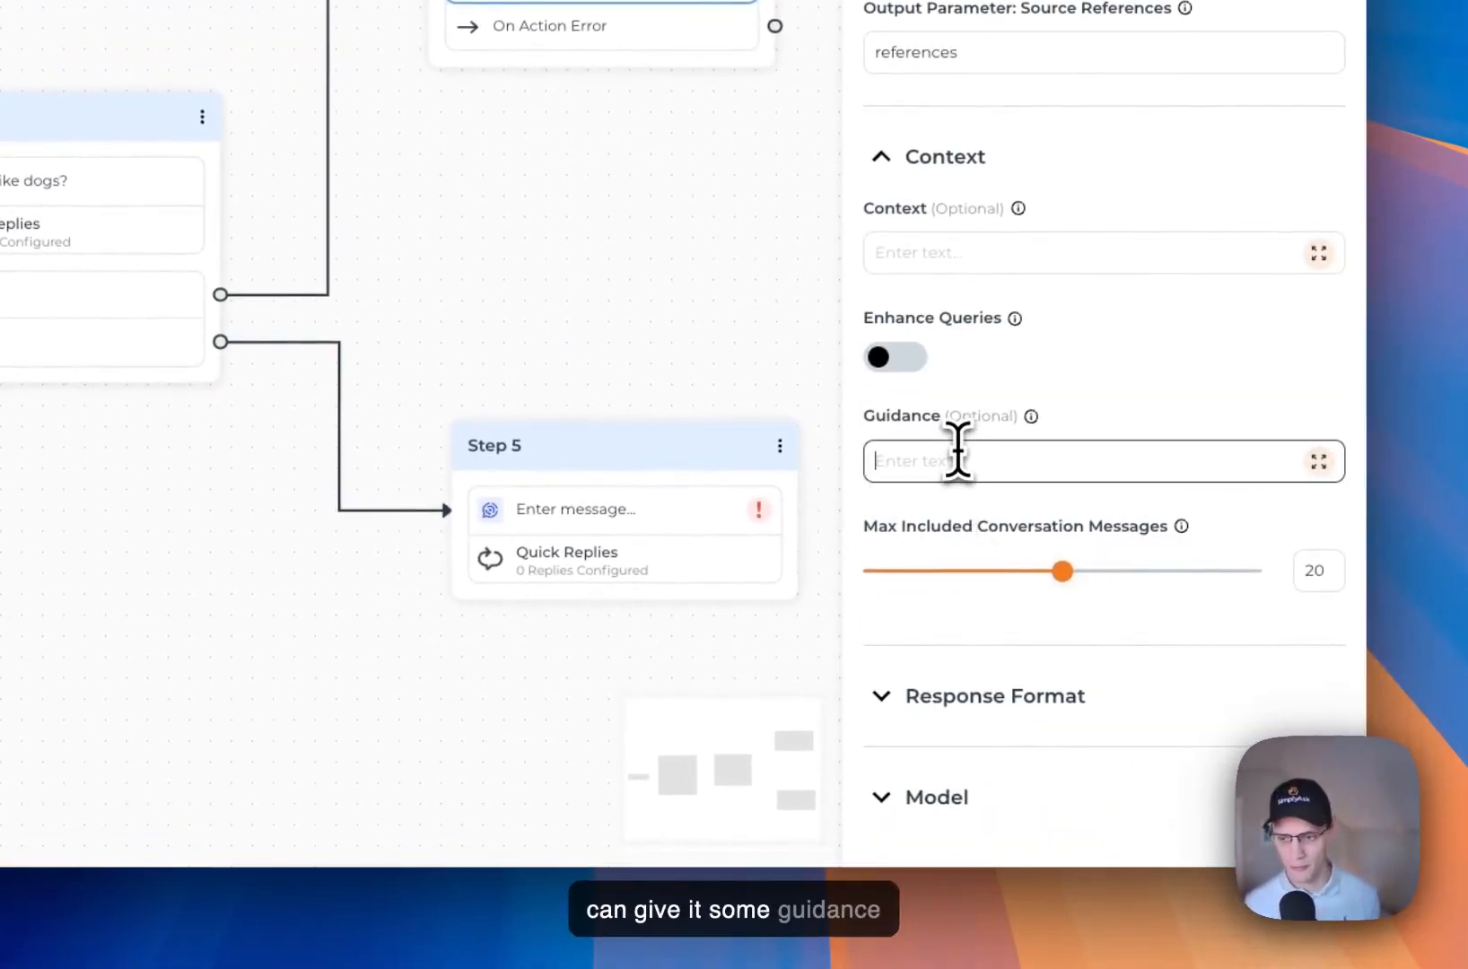
pyautogui.write('You are a chat')
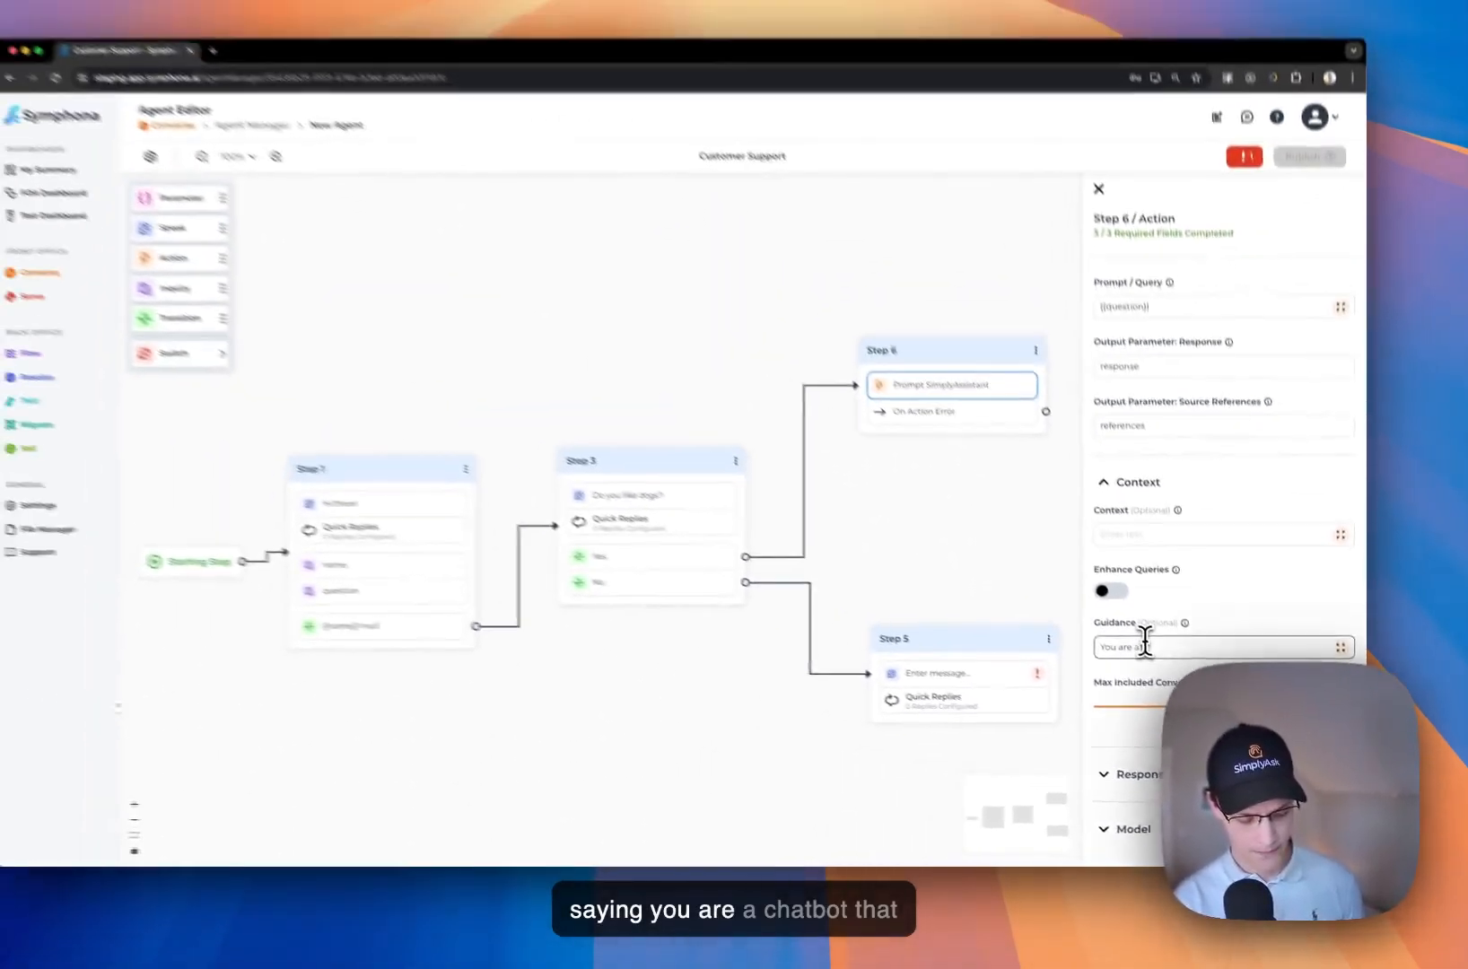
pyautogui.write('bot that responds to questions')
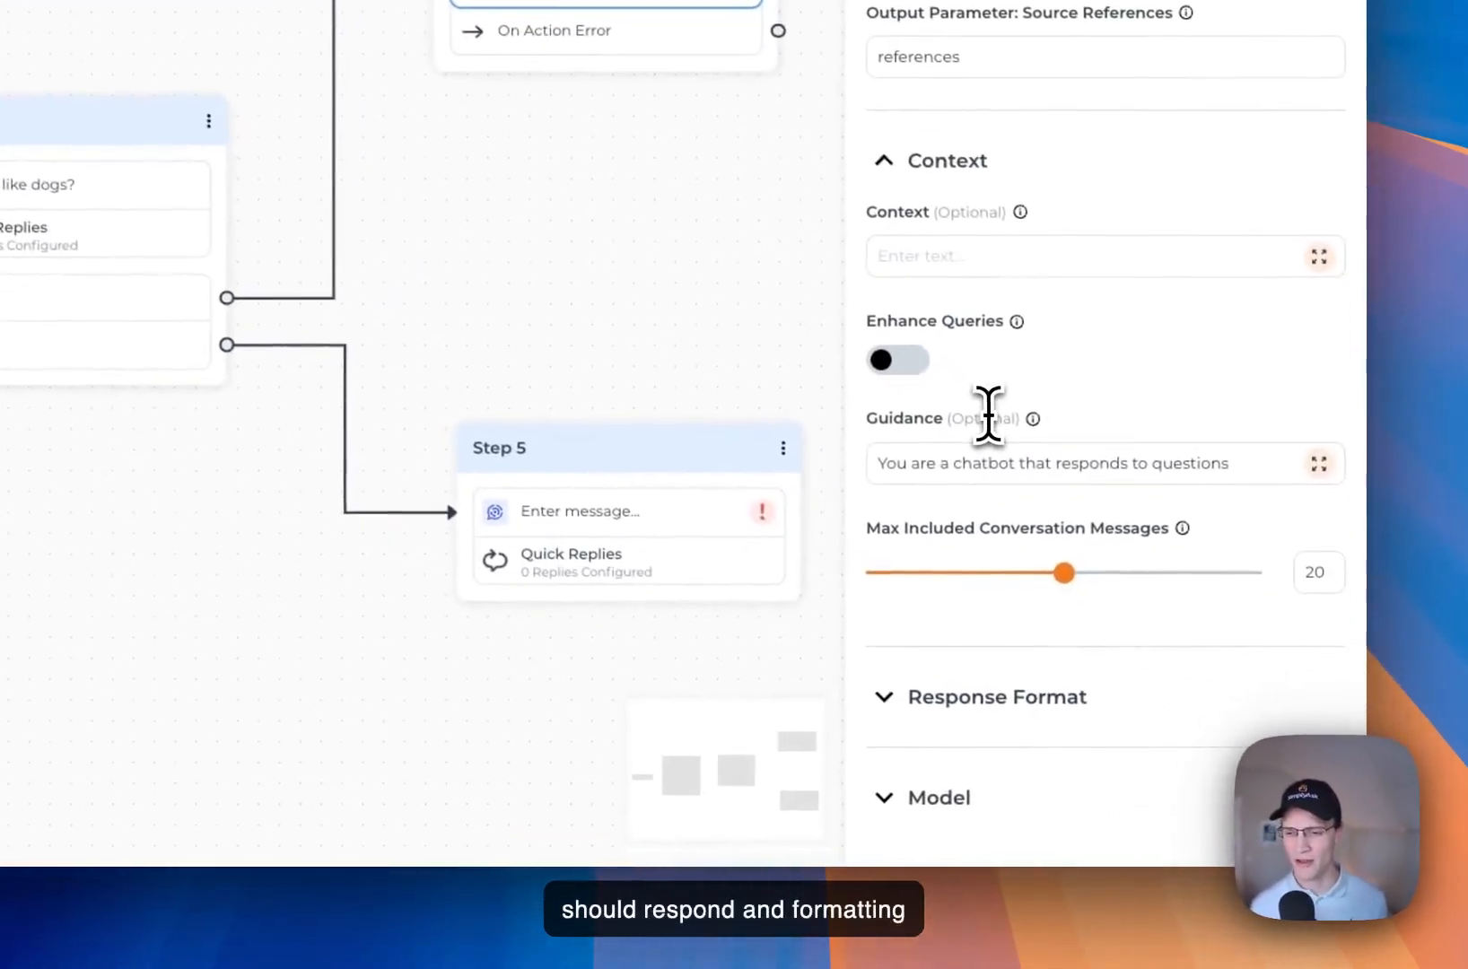
pyautogui.doubleClick(987, 414)
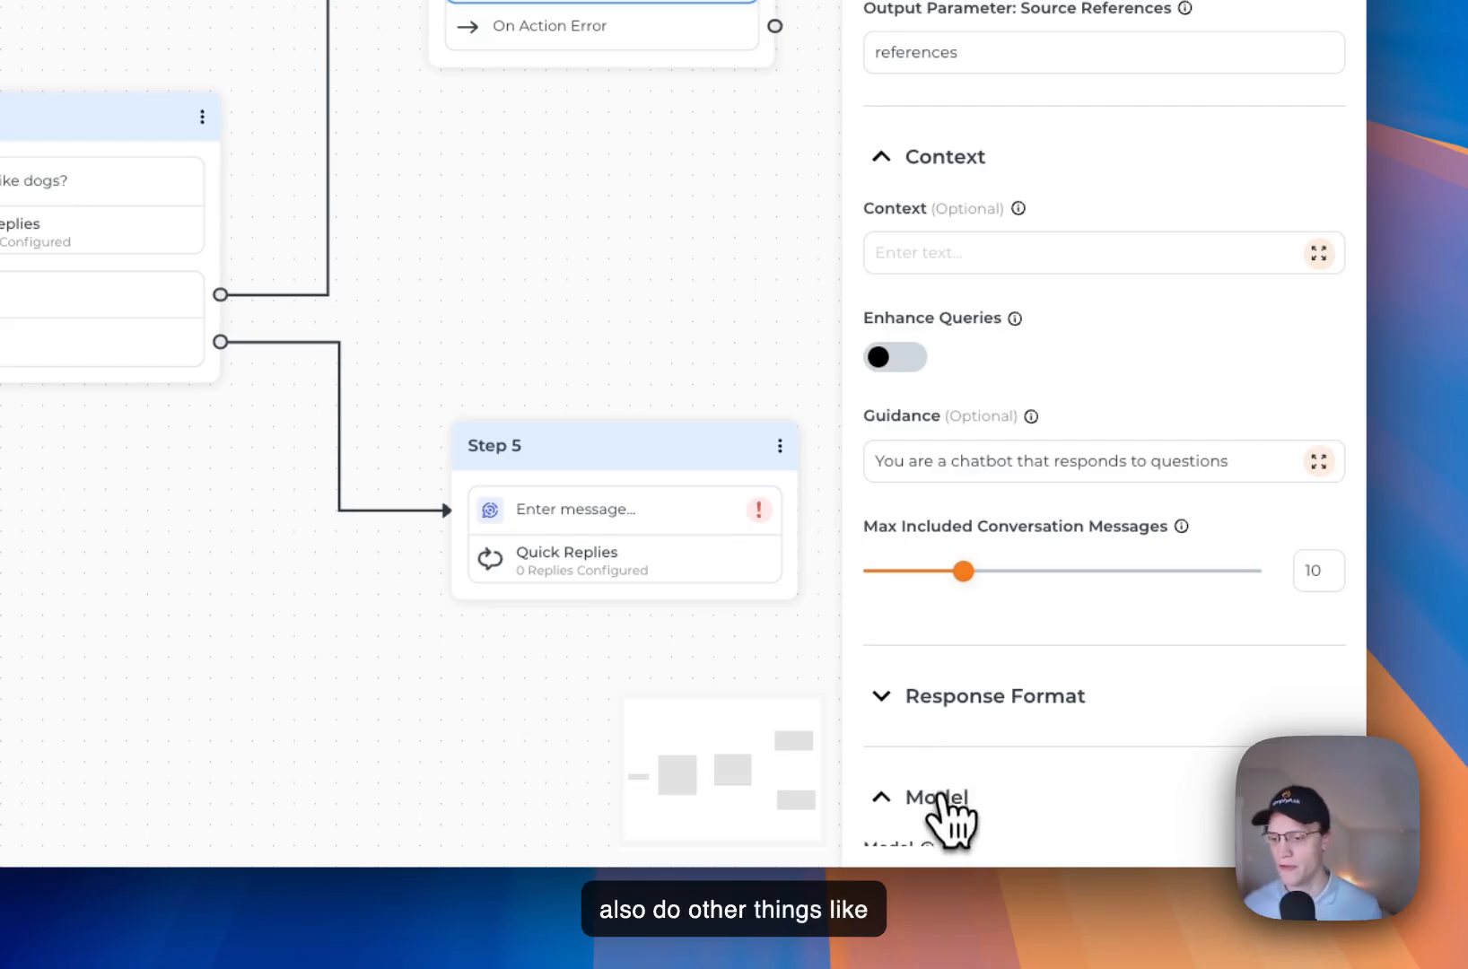
# Step: Set the action's AI model to OpenAI GPT-4o Mini (Fastest)
pyautogui.scroll(-3, 947, 817)
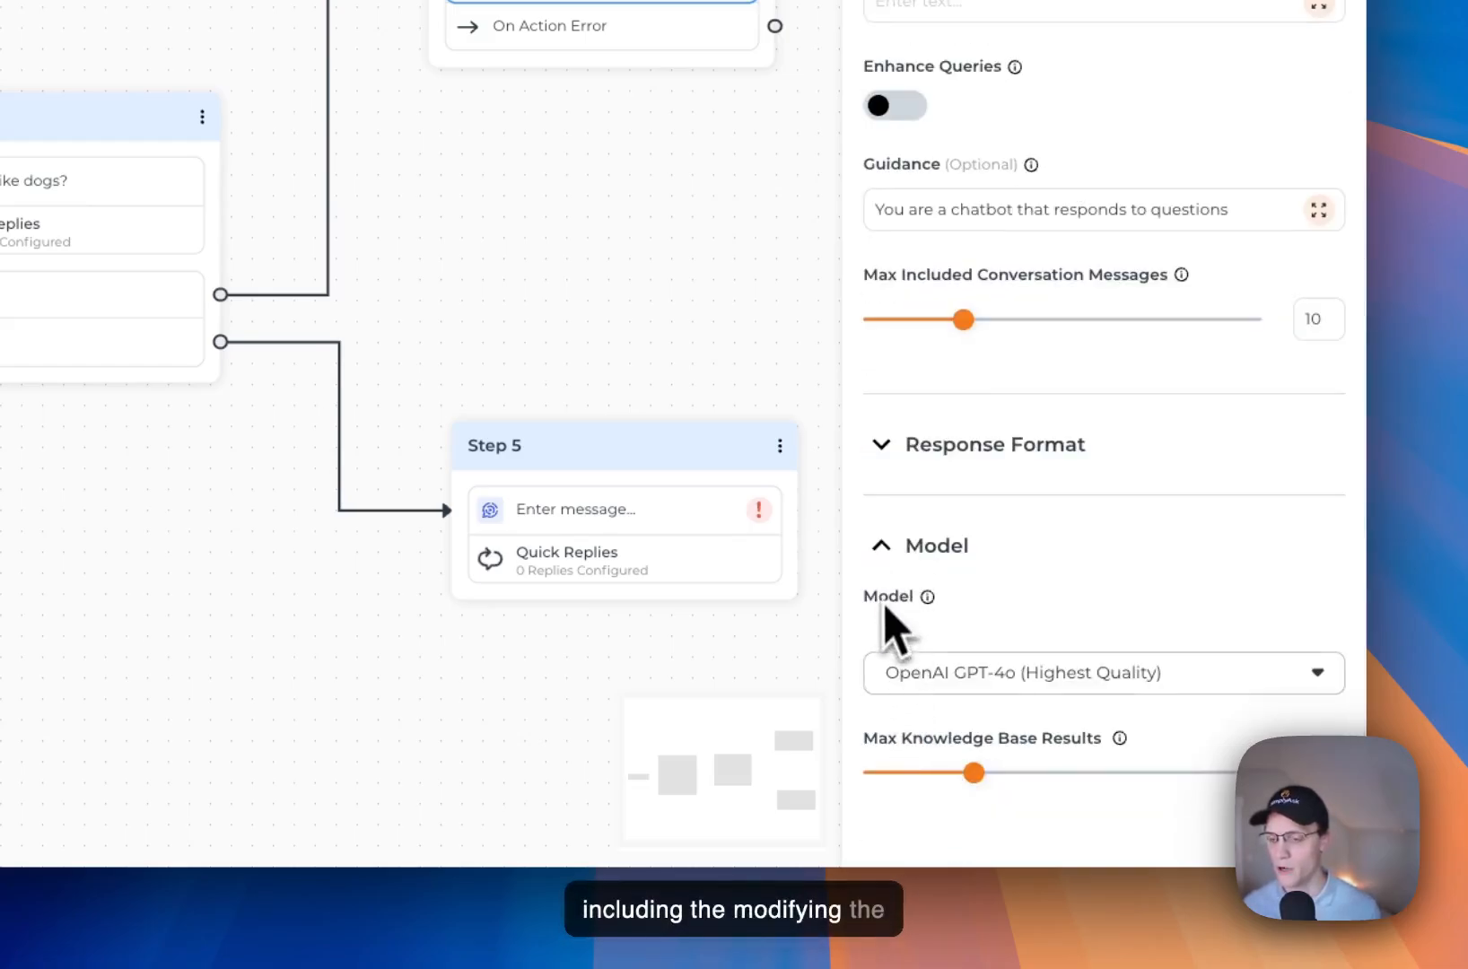
pyautogui.click(884, 673)
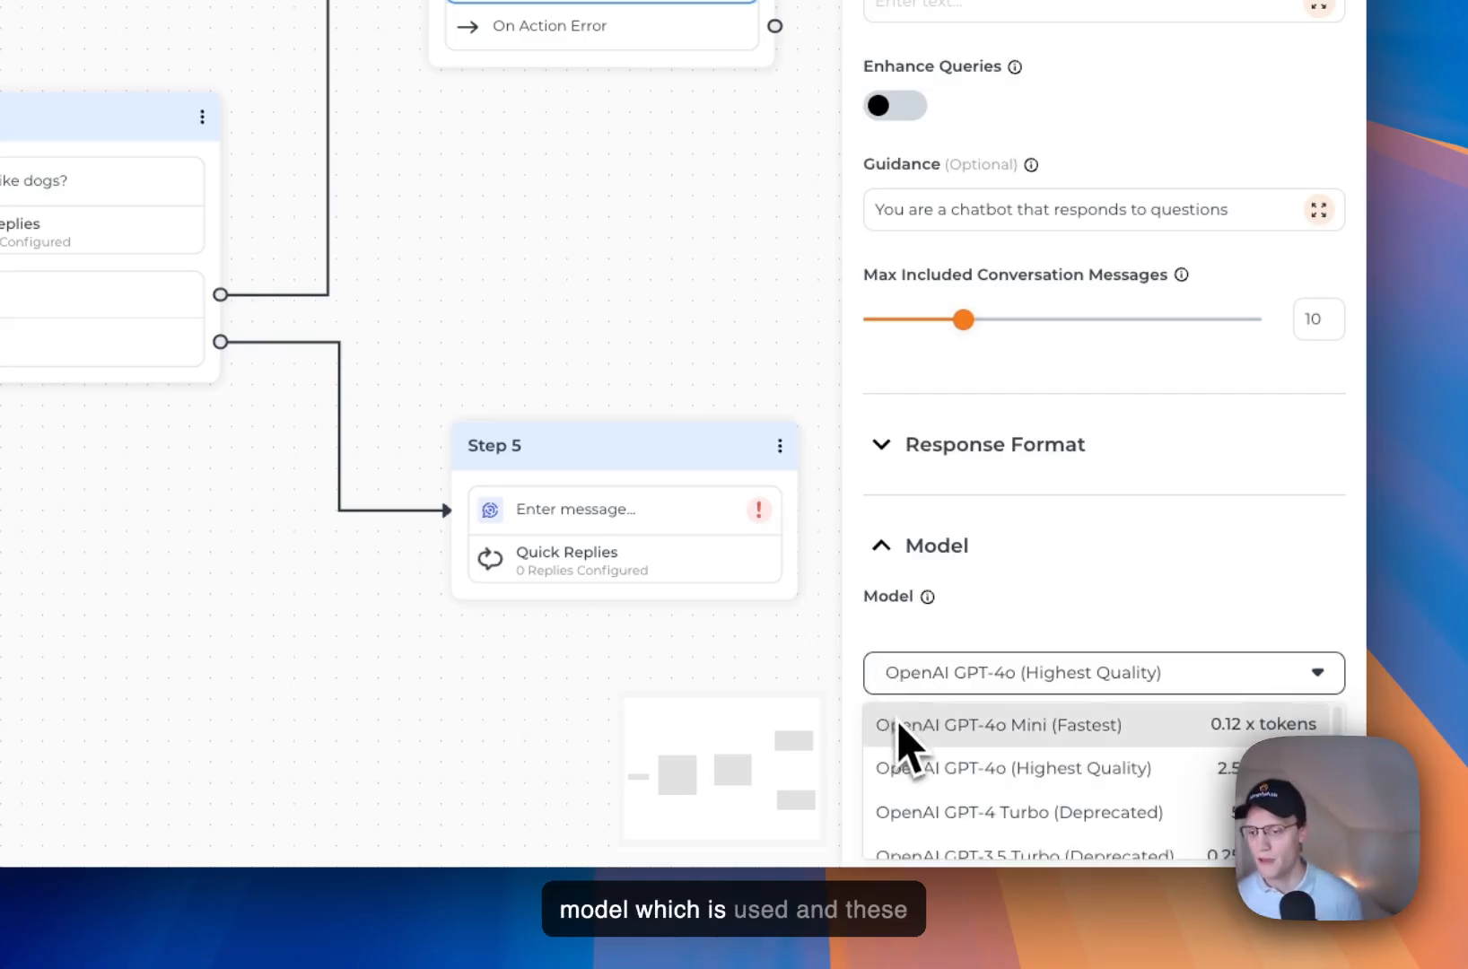
pyautogui.click(897, 723)
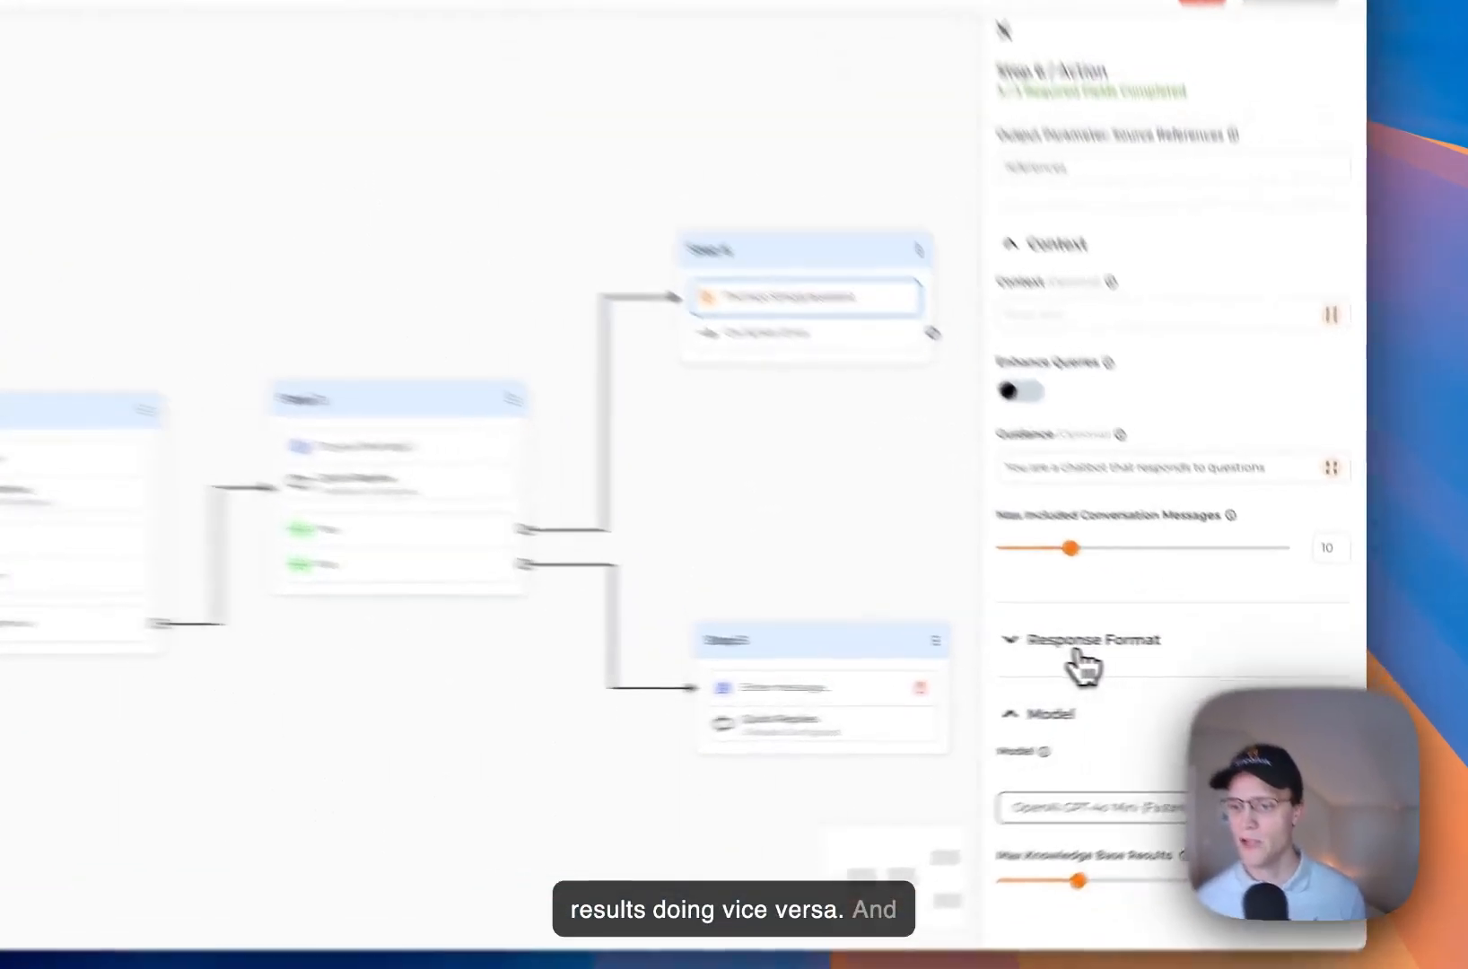
# Step: In the action's response format, set the persona to "cowboy" and the maximum response length to 1031 tokens
pyautogui.click(1166, 657)
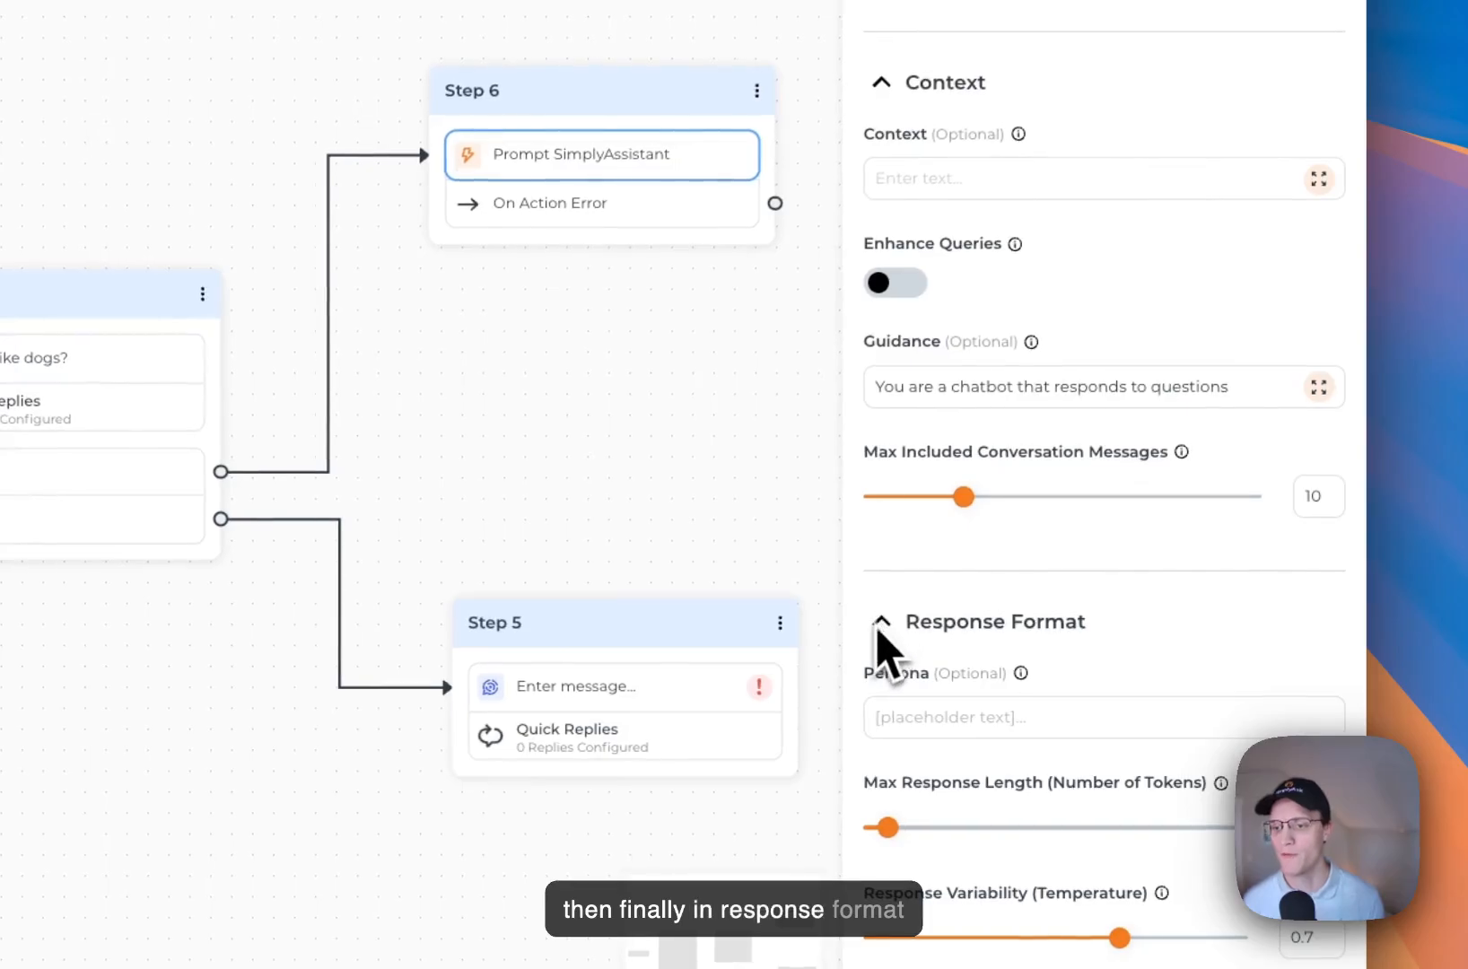
pyautogui.scroll(-1, 884, 650)
pyautogui.click(885, 669)
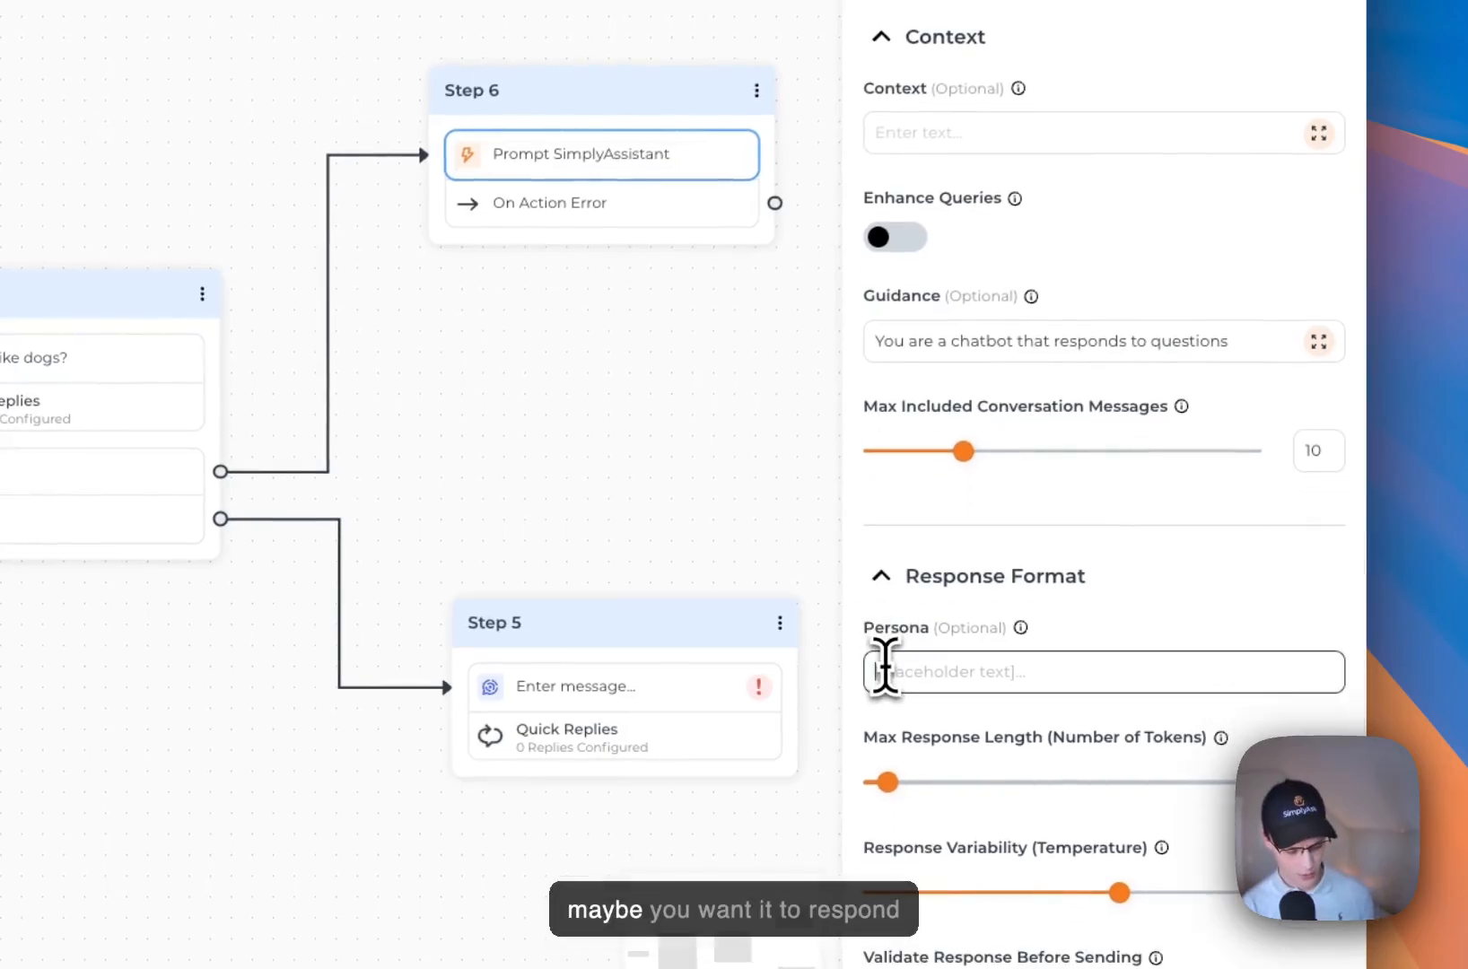
pyautogui.write('wboy')
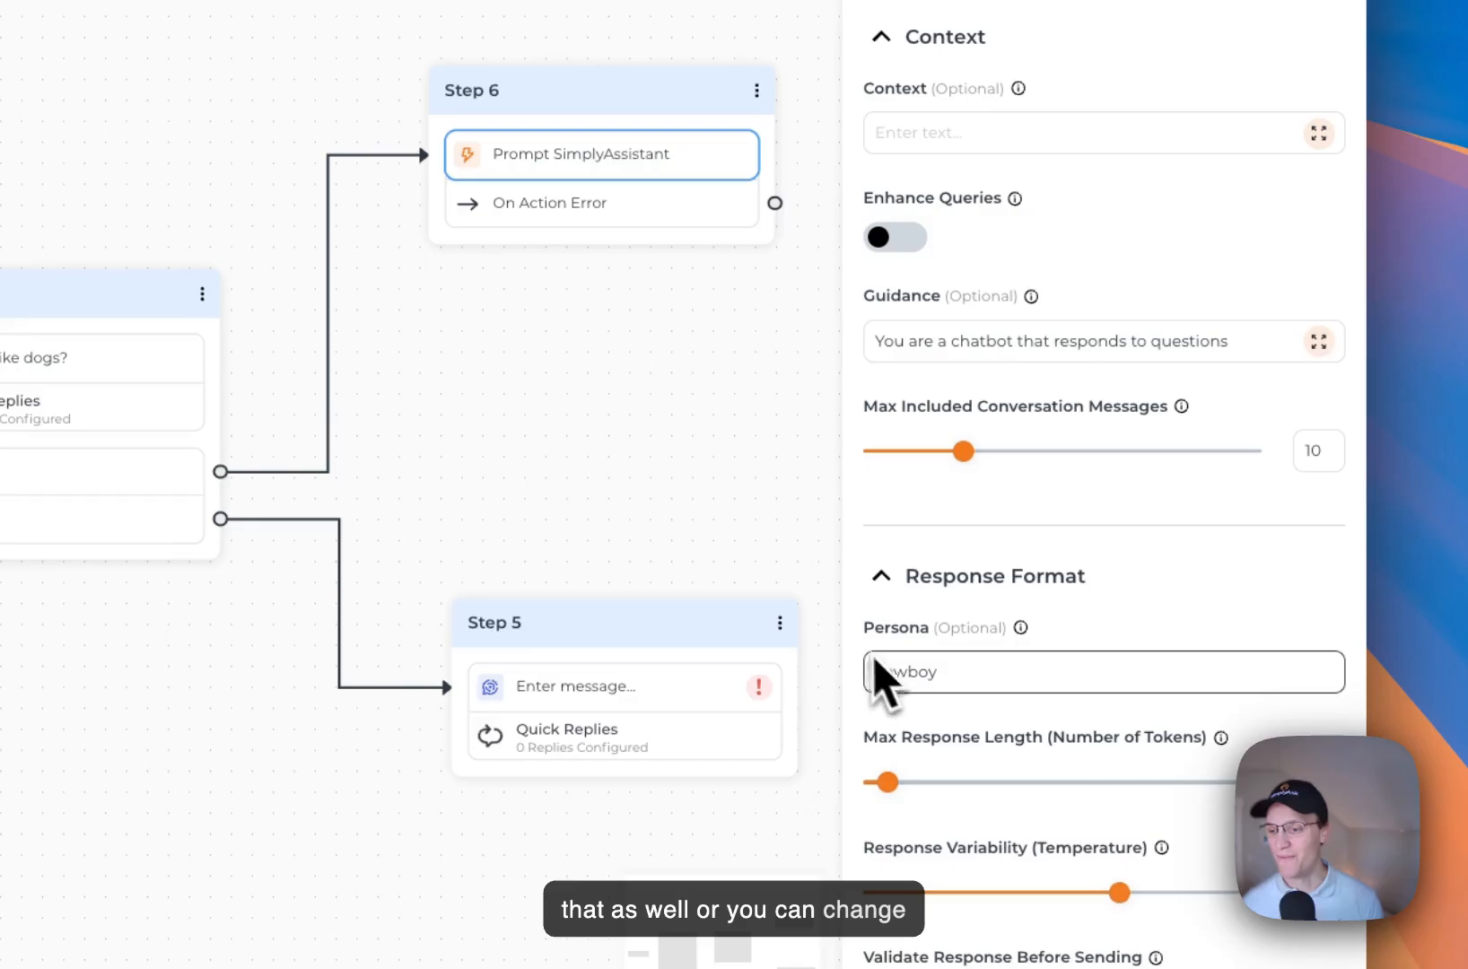
pyautogui.scroll(-5, 869, 655)
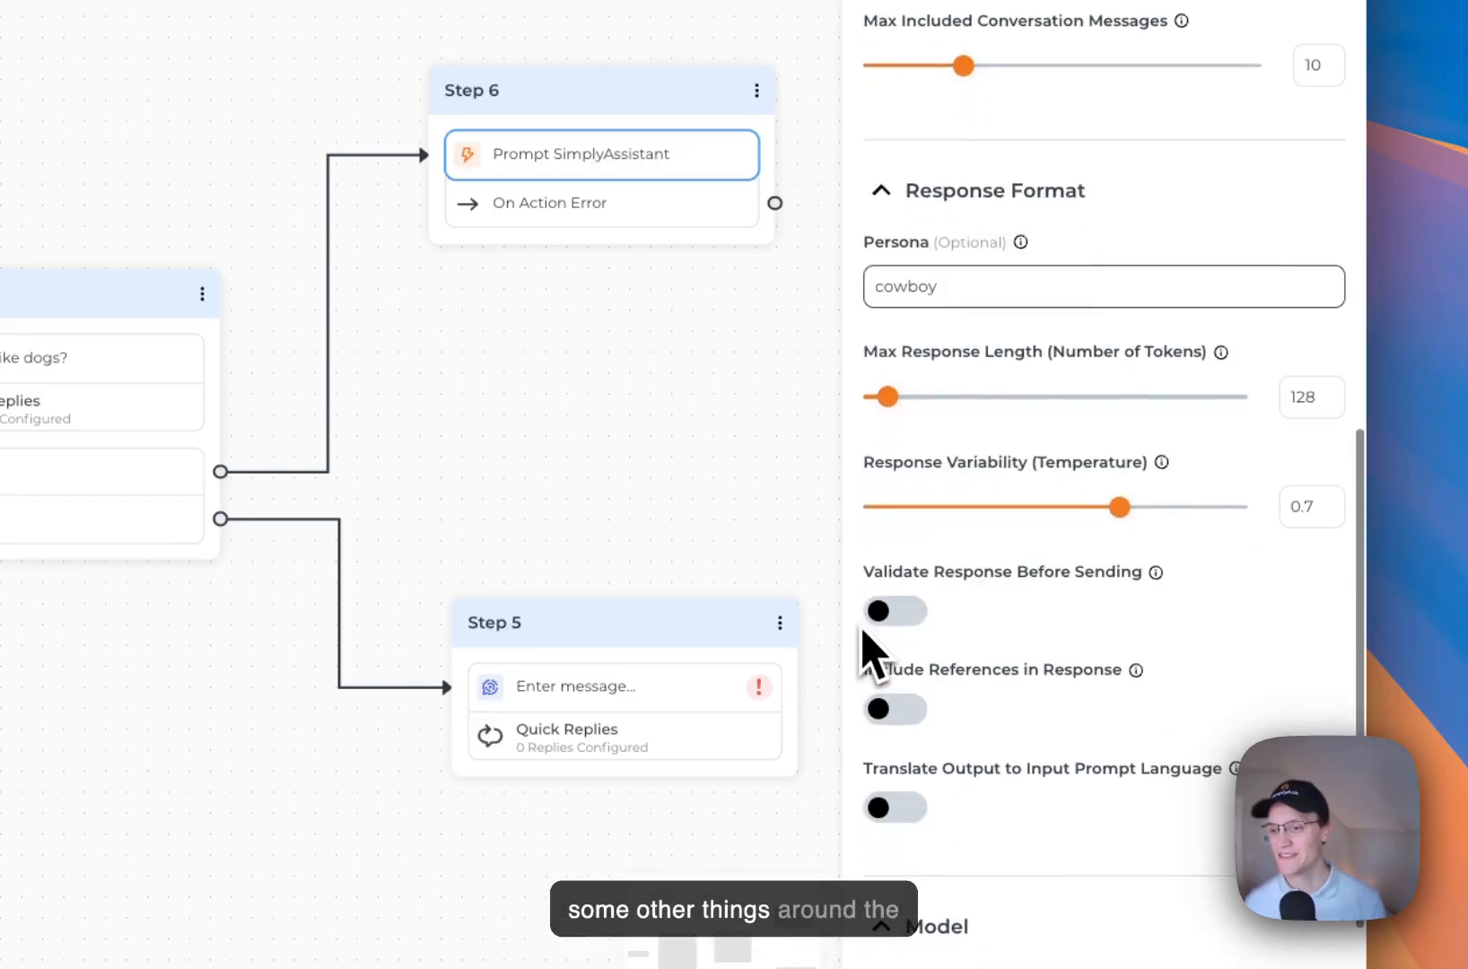
pyautogui.moveTo(888, 397); pyautogui.dragTo(1064, 418)
# Step: Enable Include References in Response and Translate Output to Input Prompt Language, and close the action's settings
pyautogui.scroll(-1, 1065, 609)
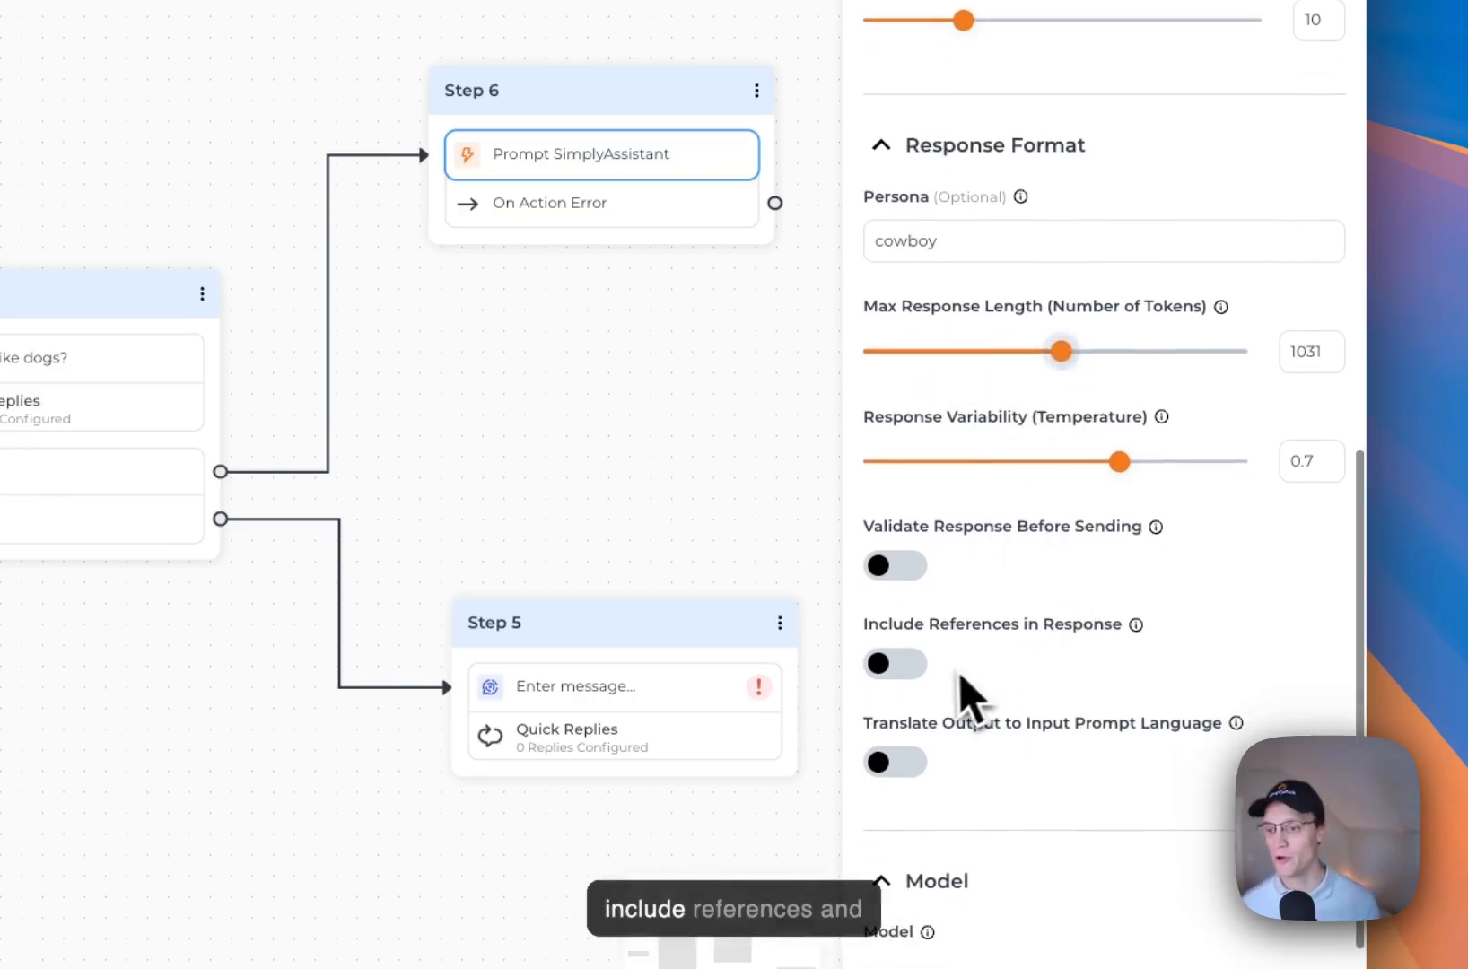
pyautogui.click(924, 666)
pyautogui.scroll(-1, 960, 648)
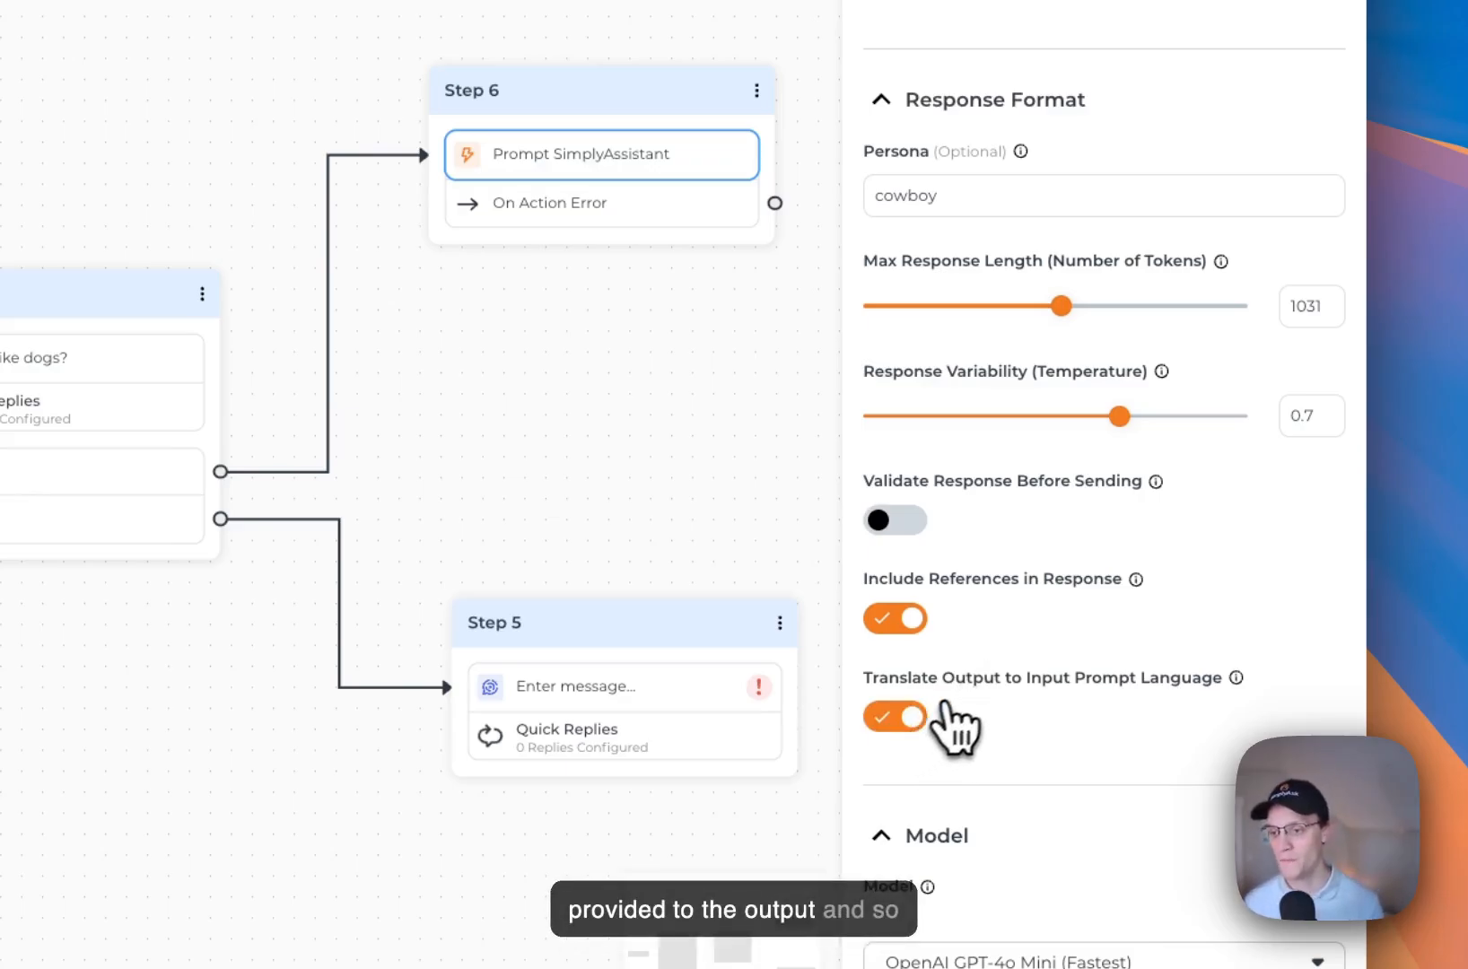
pyautogui.scroll(-3, 969, 718)
pyautogui.scroll(10, 986, 708)
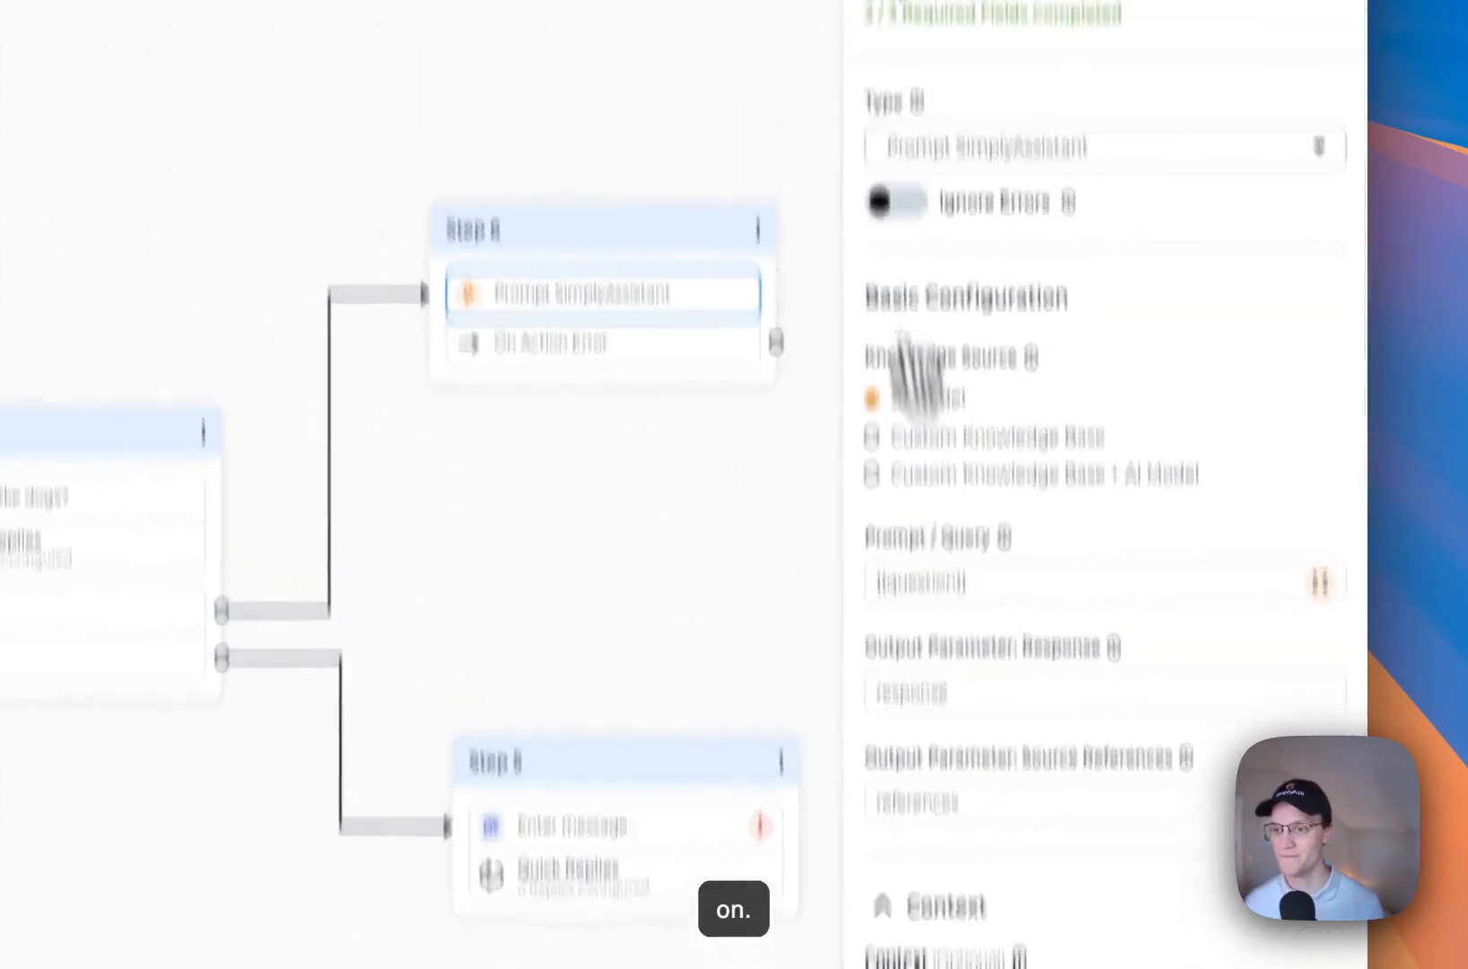
pyautogui.click(874, 211)
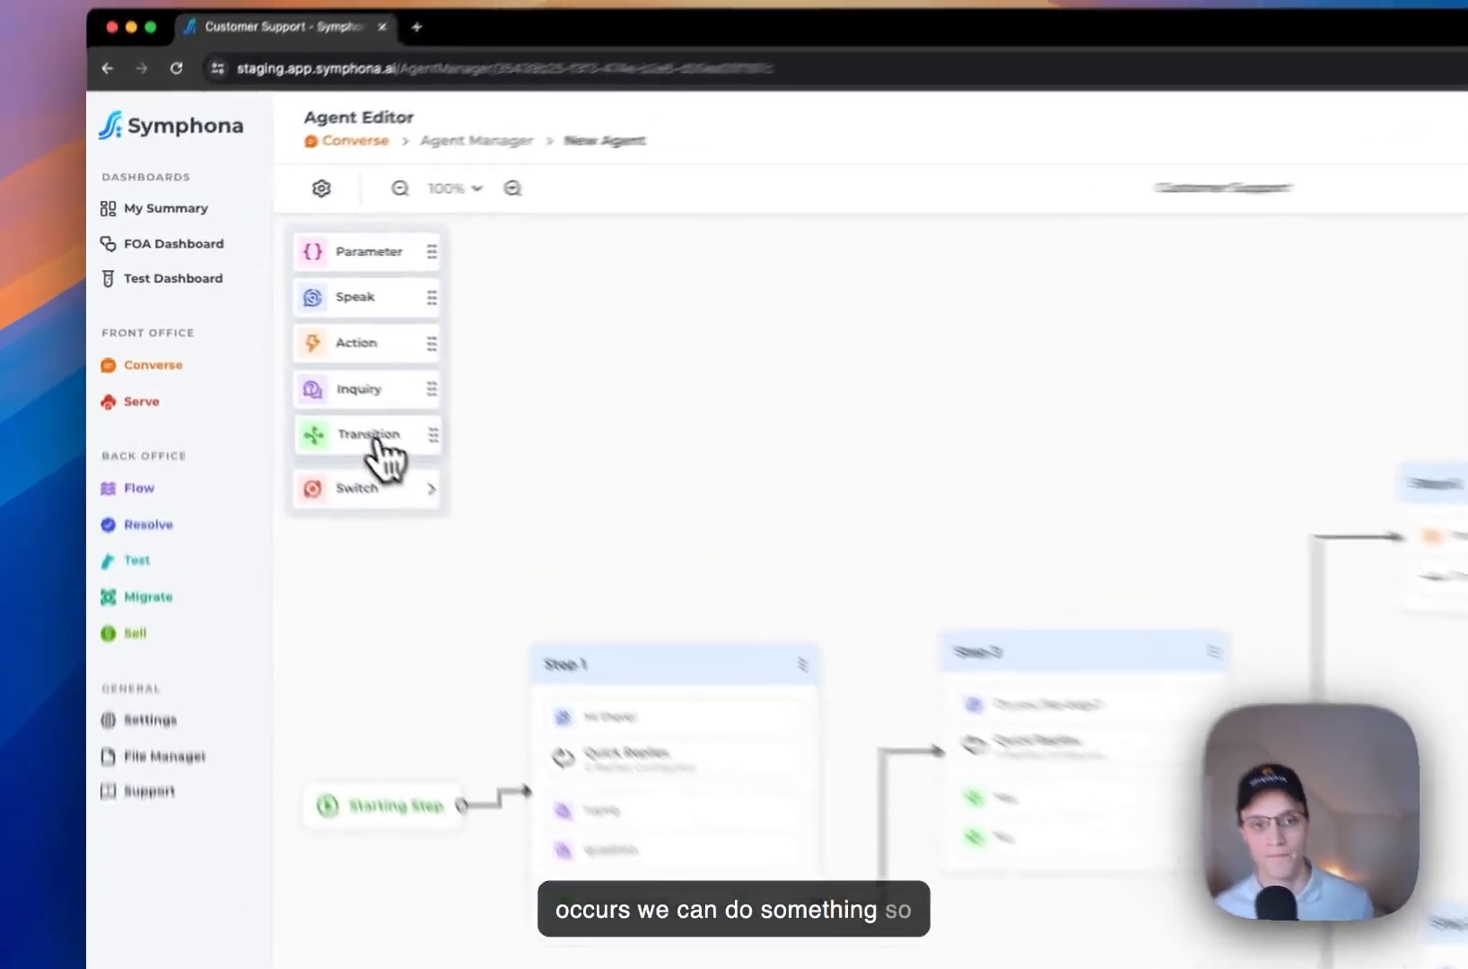
# Step: Add a Transition block below the Prompt SimplyAssistant action in Step 6 and make it Condition Only
pyautogui.moveTo(279, 364); pyautogui.dragTo(952, 446)
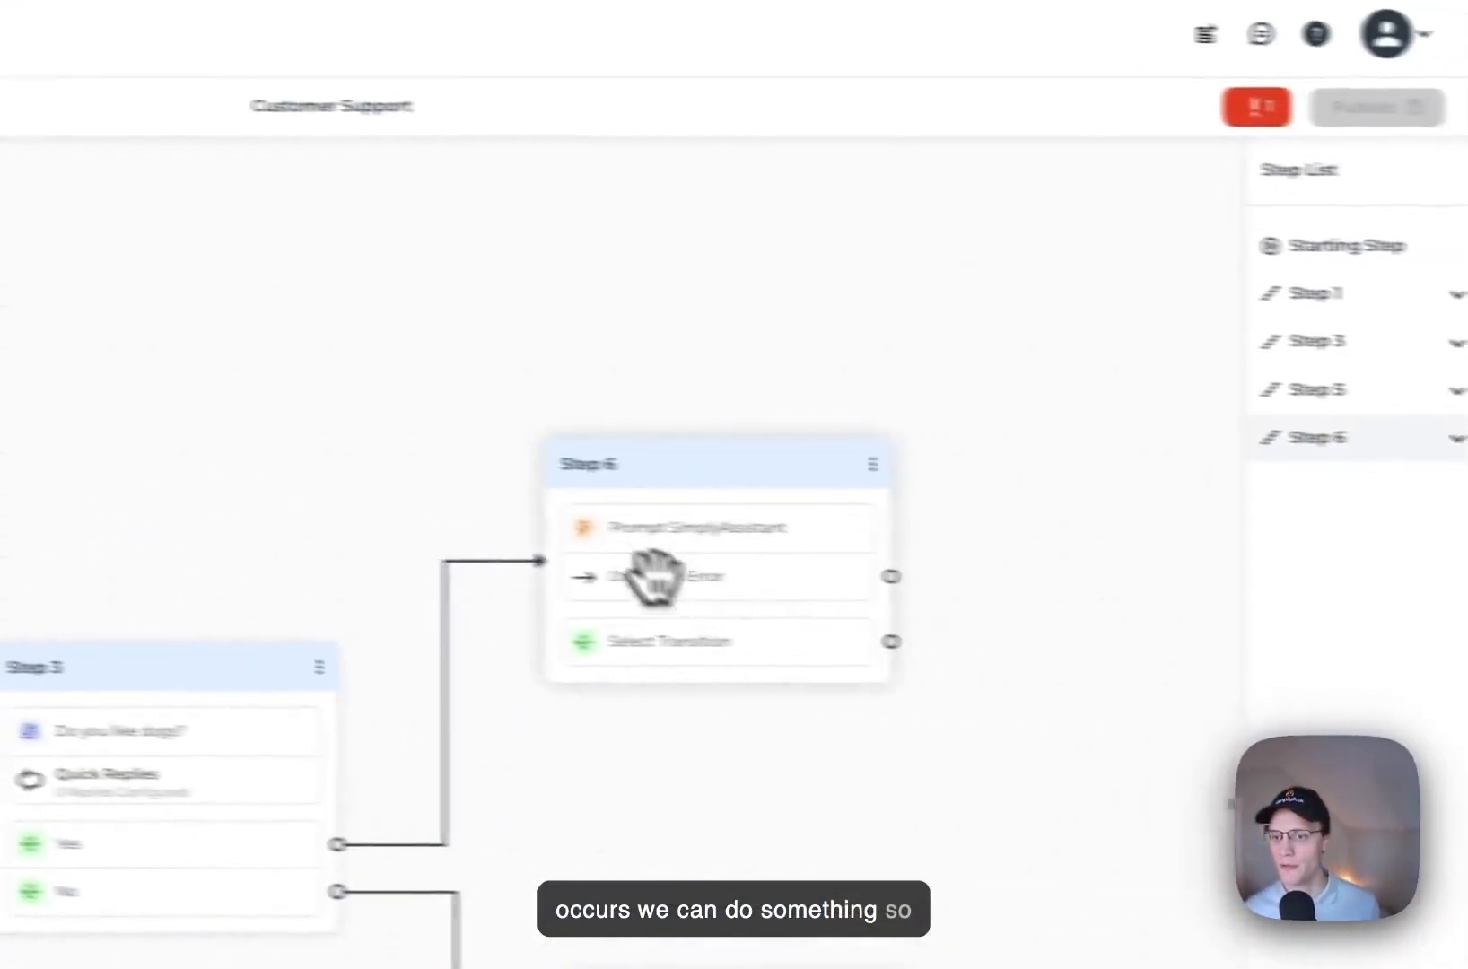
pyautogui.click(669, 640)
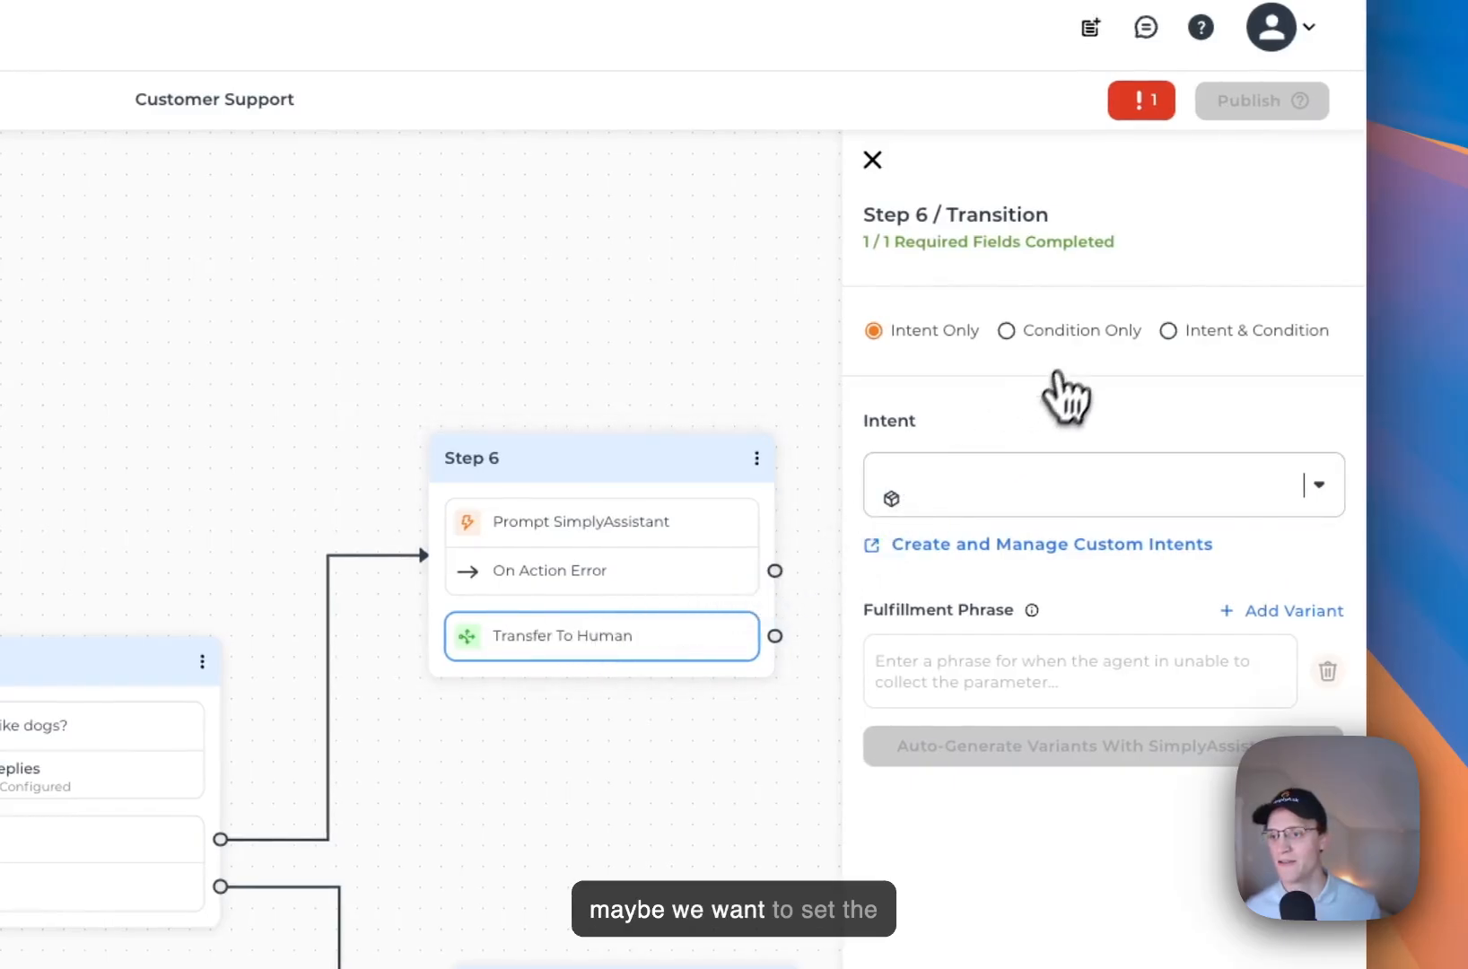
pyautogui.click(1059, 334)
# Step: Enter {{response}} as the parameter in the Step 6 transition's condition rule
pyautogui.click(983, 516)
pyautogui.write('{')
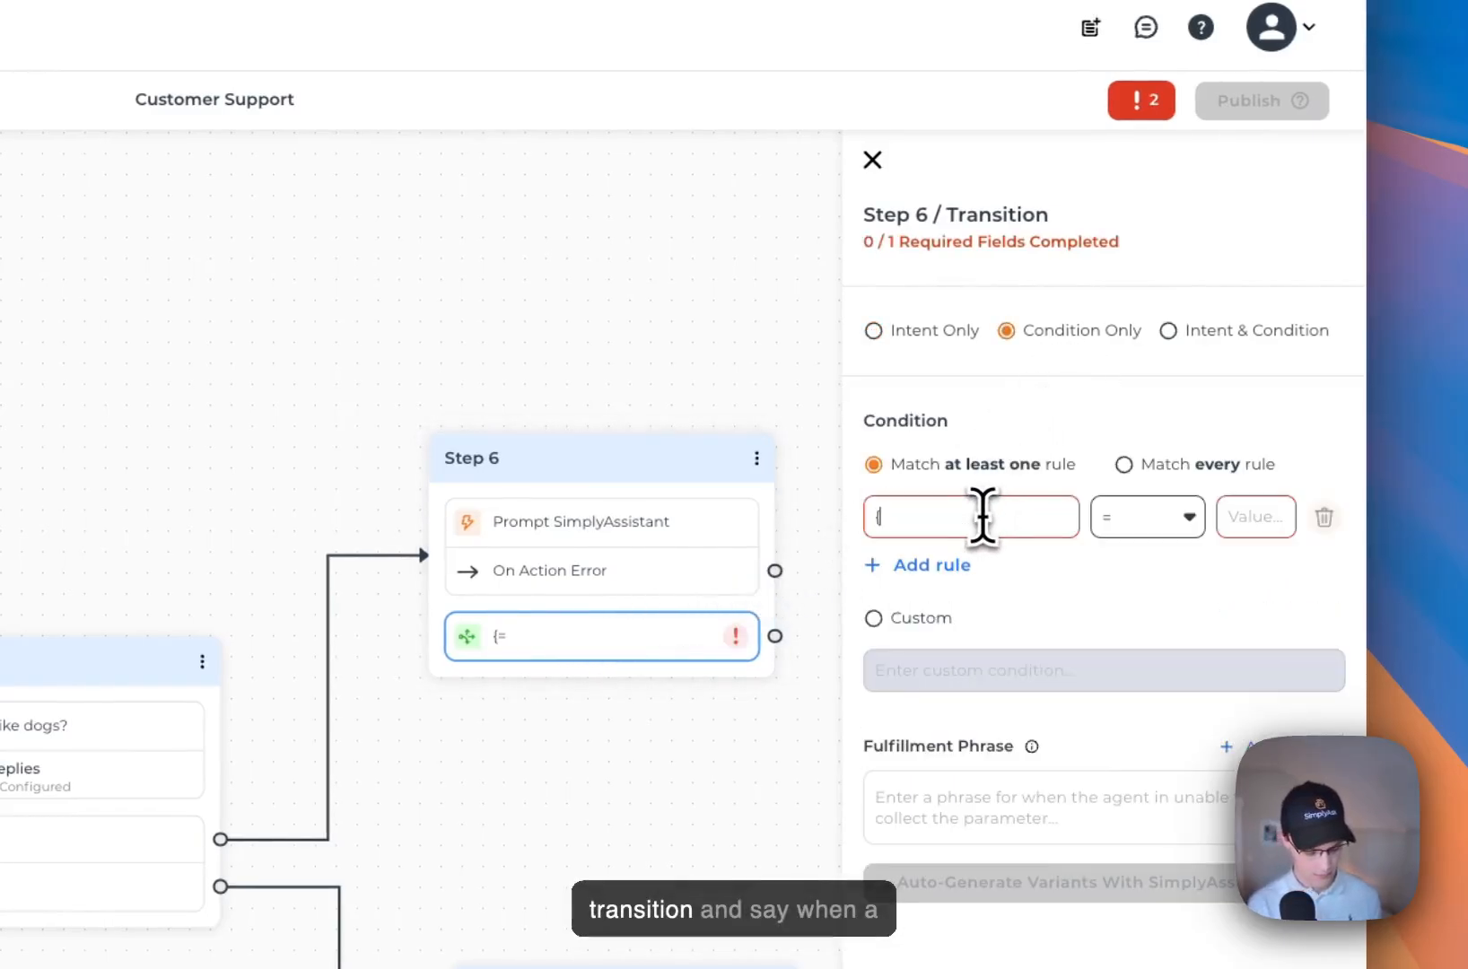
pyautogui.write('{respoibn')
pyautogui.press('BackSpace')
pyautogui.press('BackSpace')
pyautogui.press('BackSpace')
pyautogui.press('BackSpace')
pyautogui.press('BackSpace')
pyautogui.press('BackSpace')
pyautogui.press('BackSpace')
pyautogui.press('BackSpace')
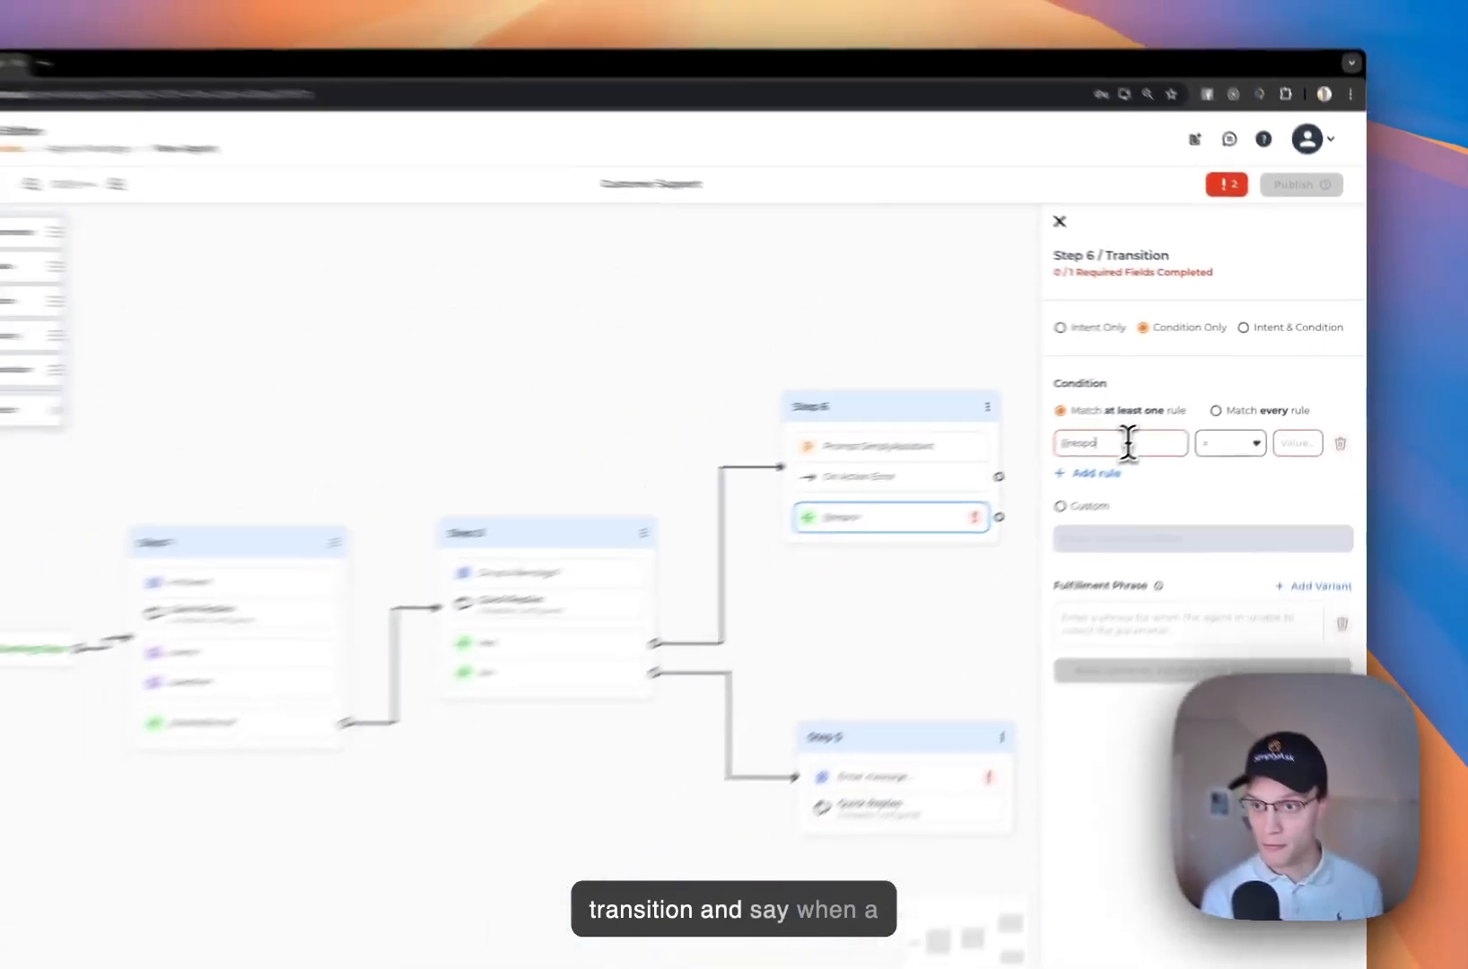
pyautogui.write('respons')
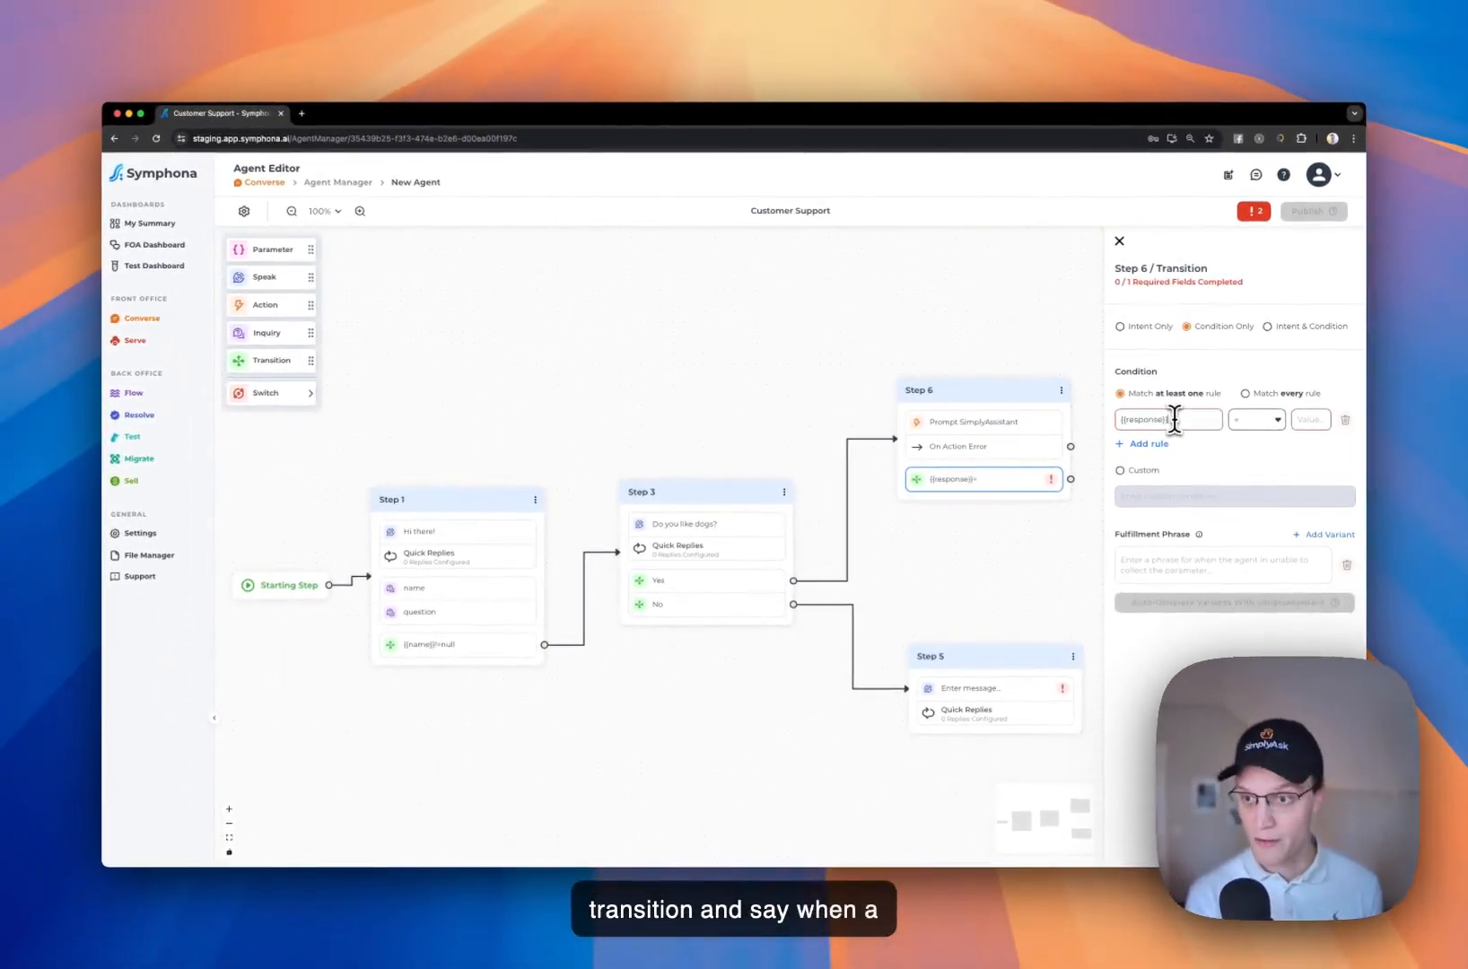
pyautogui.write('e}}')
# Step: Set the condition rule's operator to != and its comparison value to null
pyautogui.click(1256, 419)
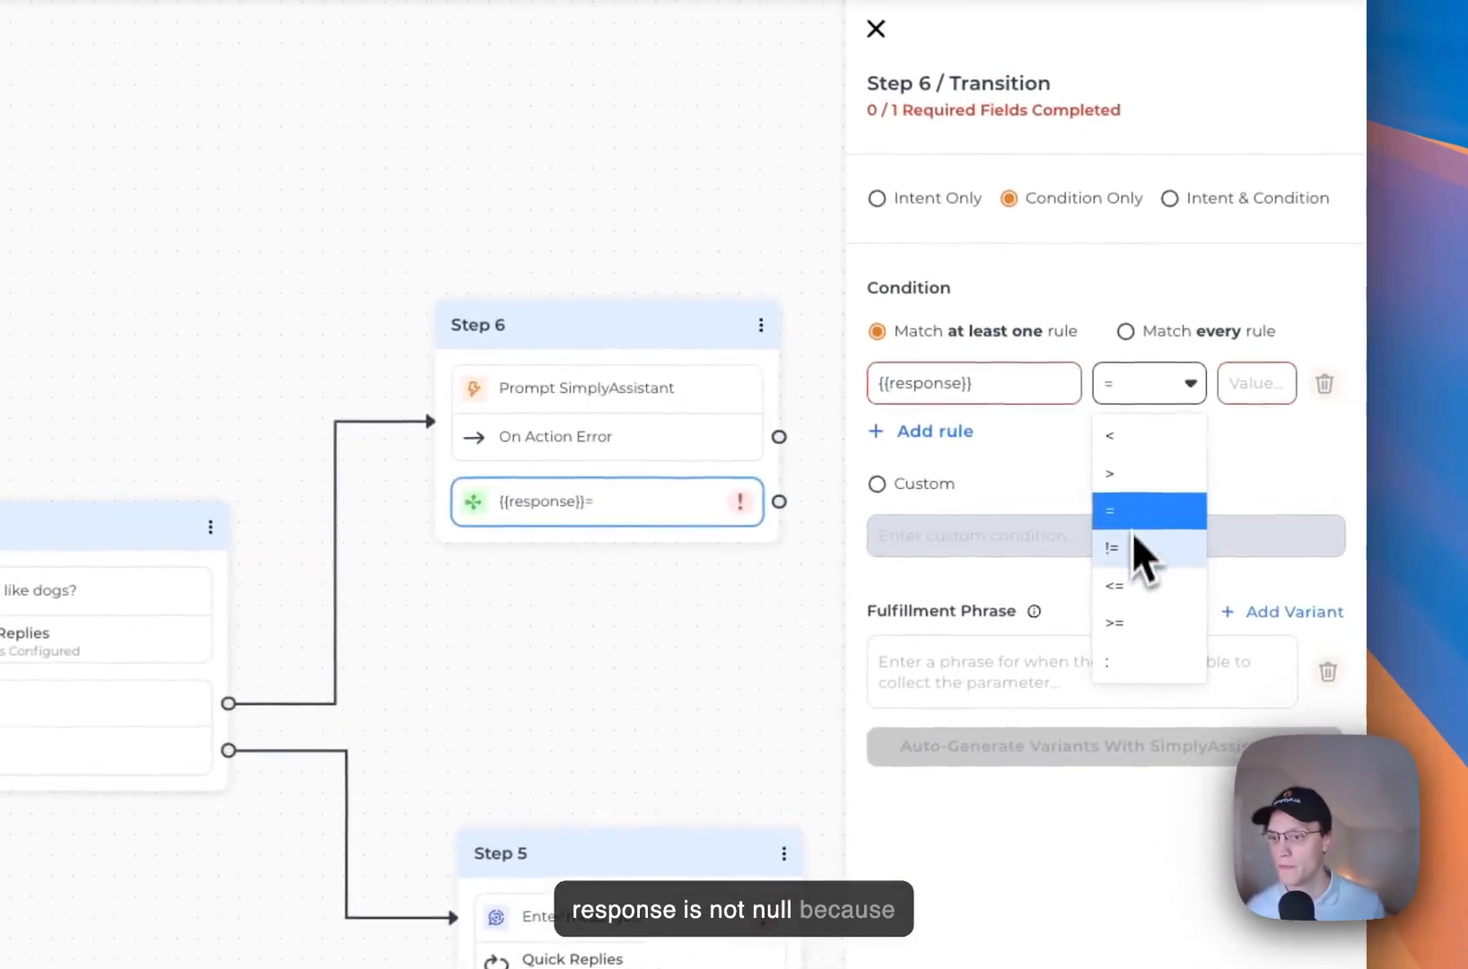
pyautogui.click(1248, 484)
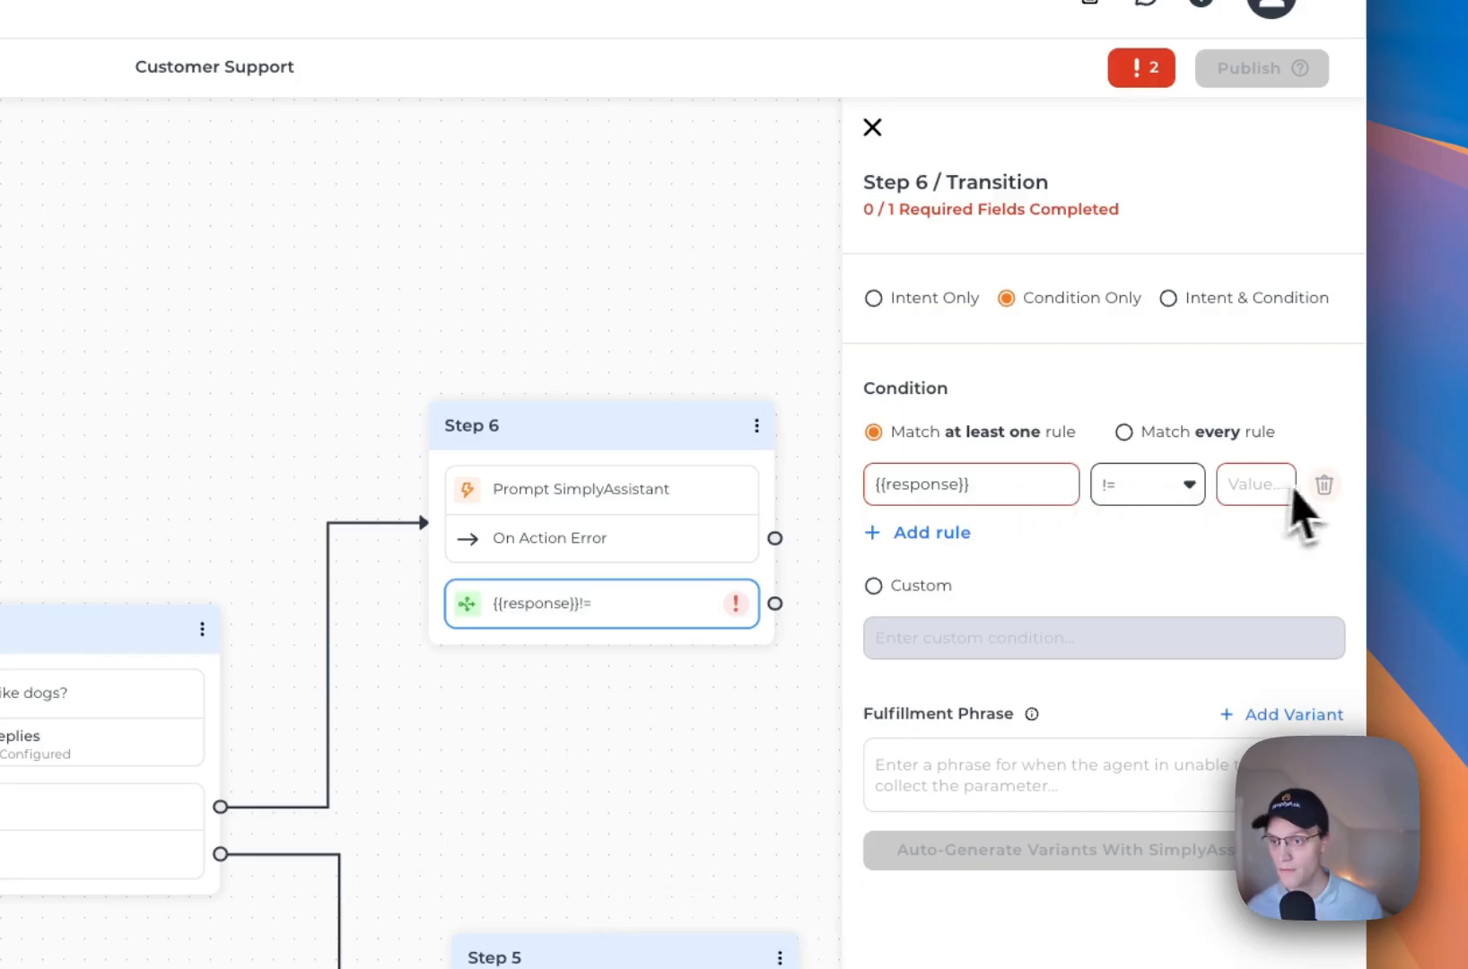
pyautogui.click(1262, 484)
pyautogui.write('null')
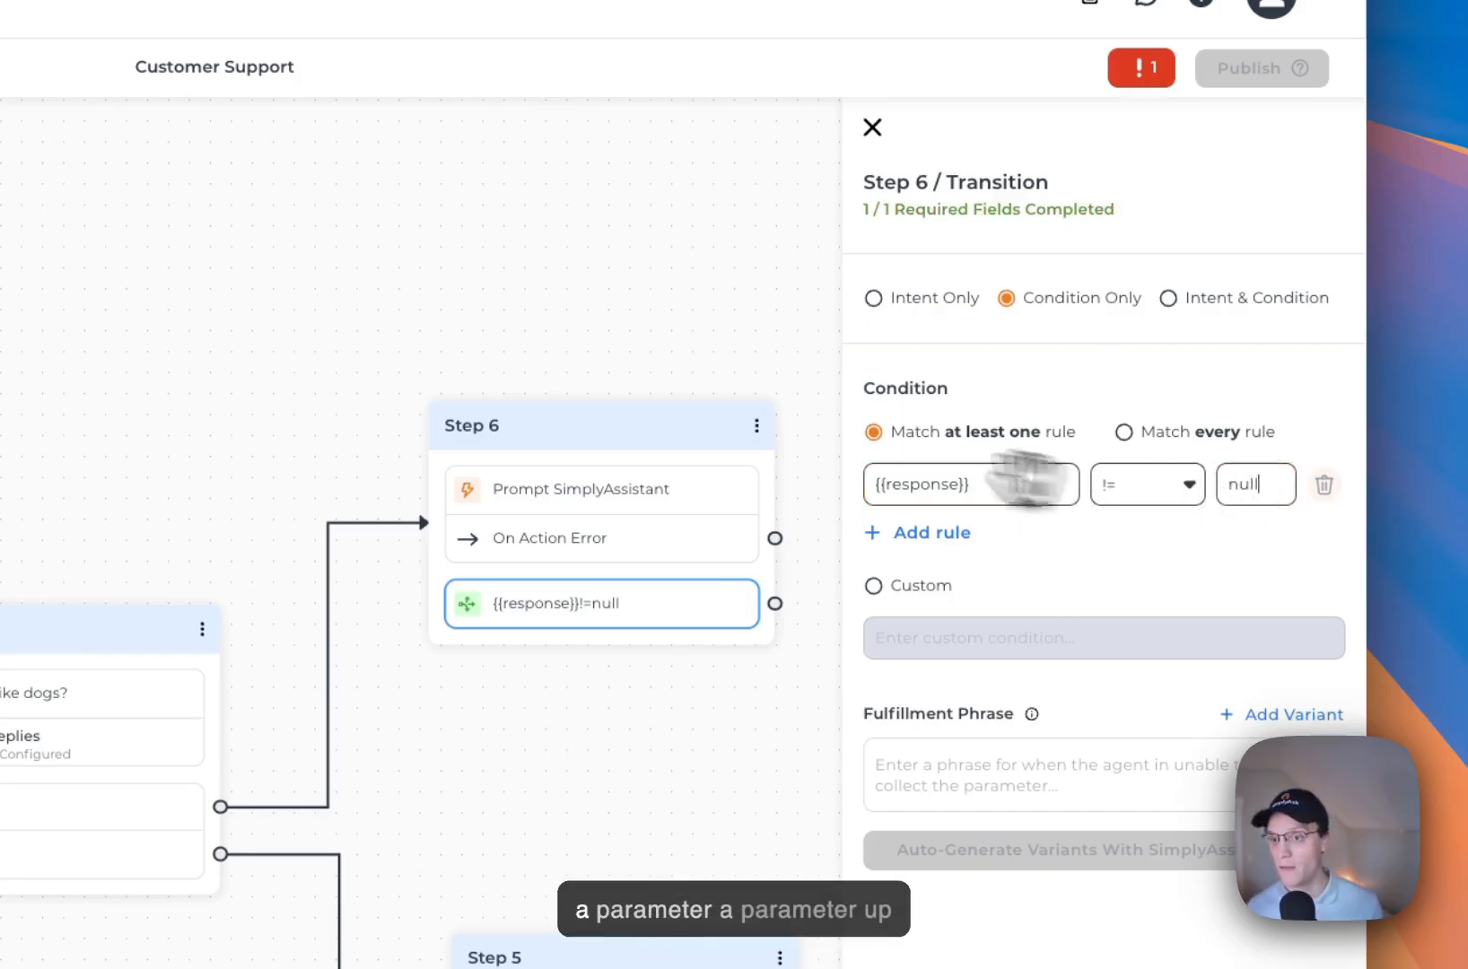
# Step: Compare the Prompt SimplyAssistant action's response output parameter with the Step 6 transition's condition, and close the settings
pyautogui.click(507, 489)
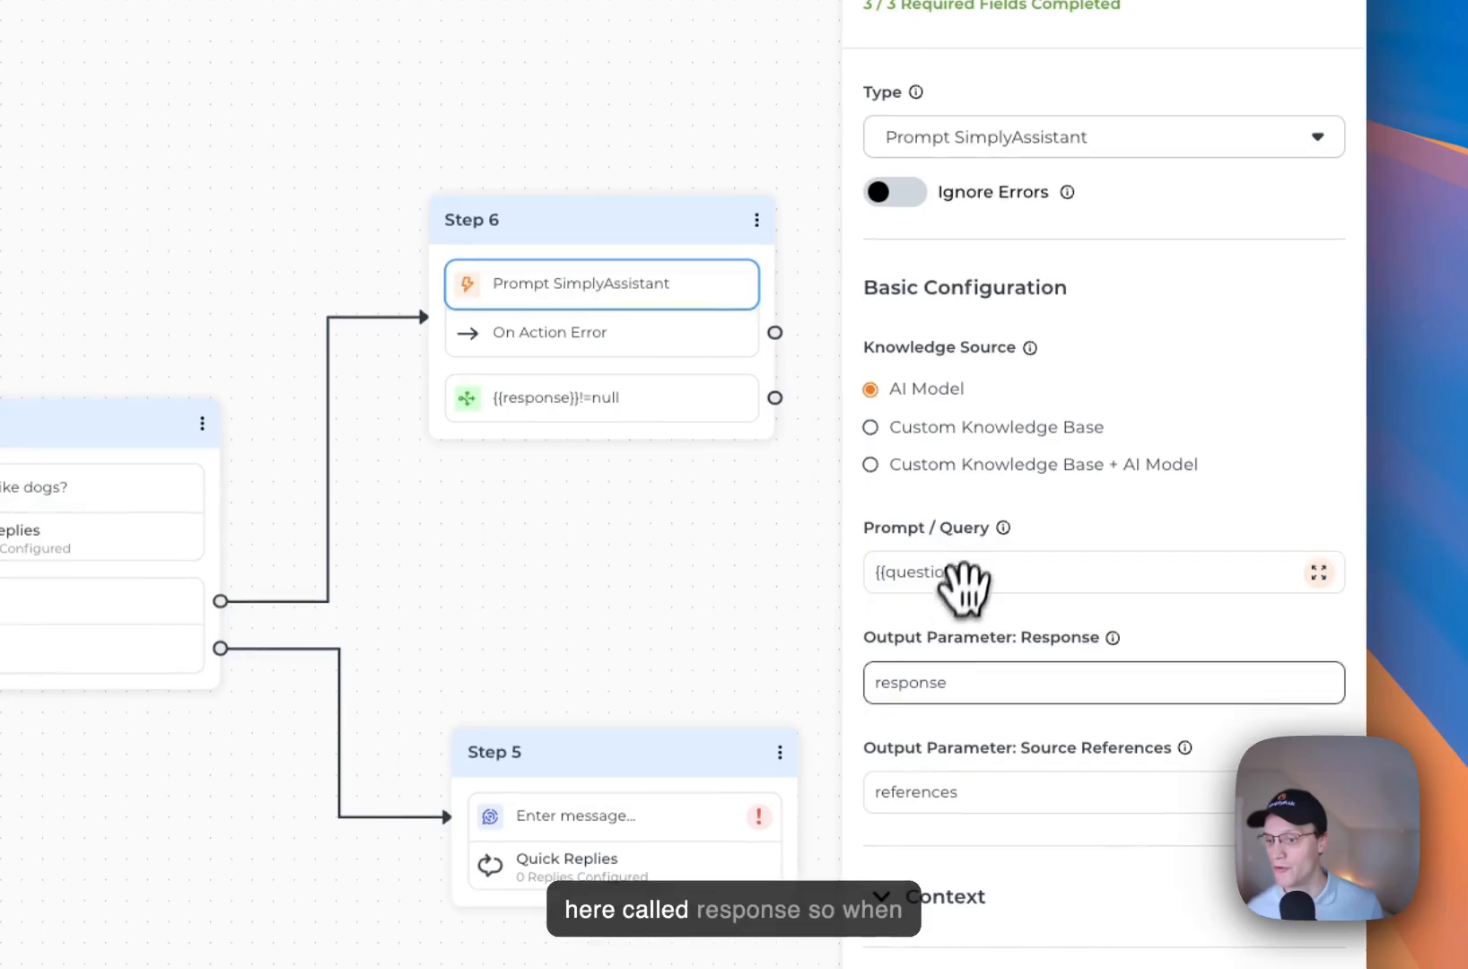
pyautogui.click(610, 399)
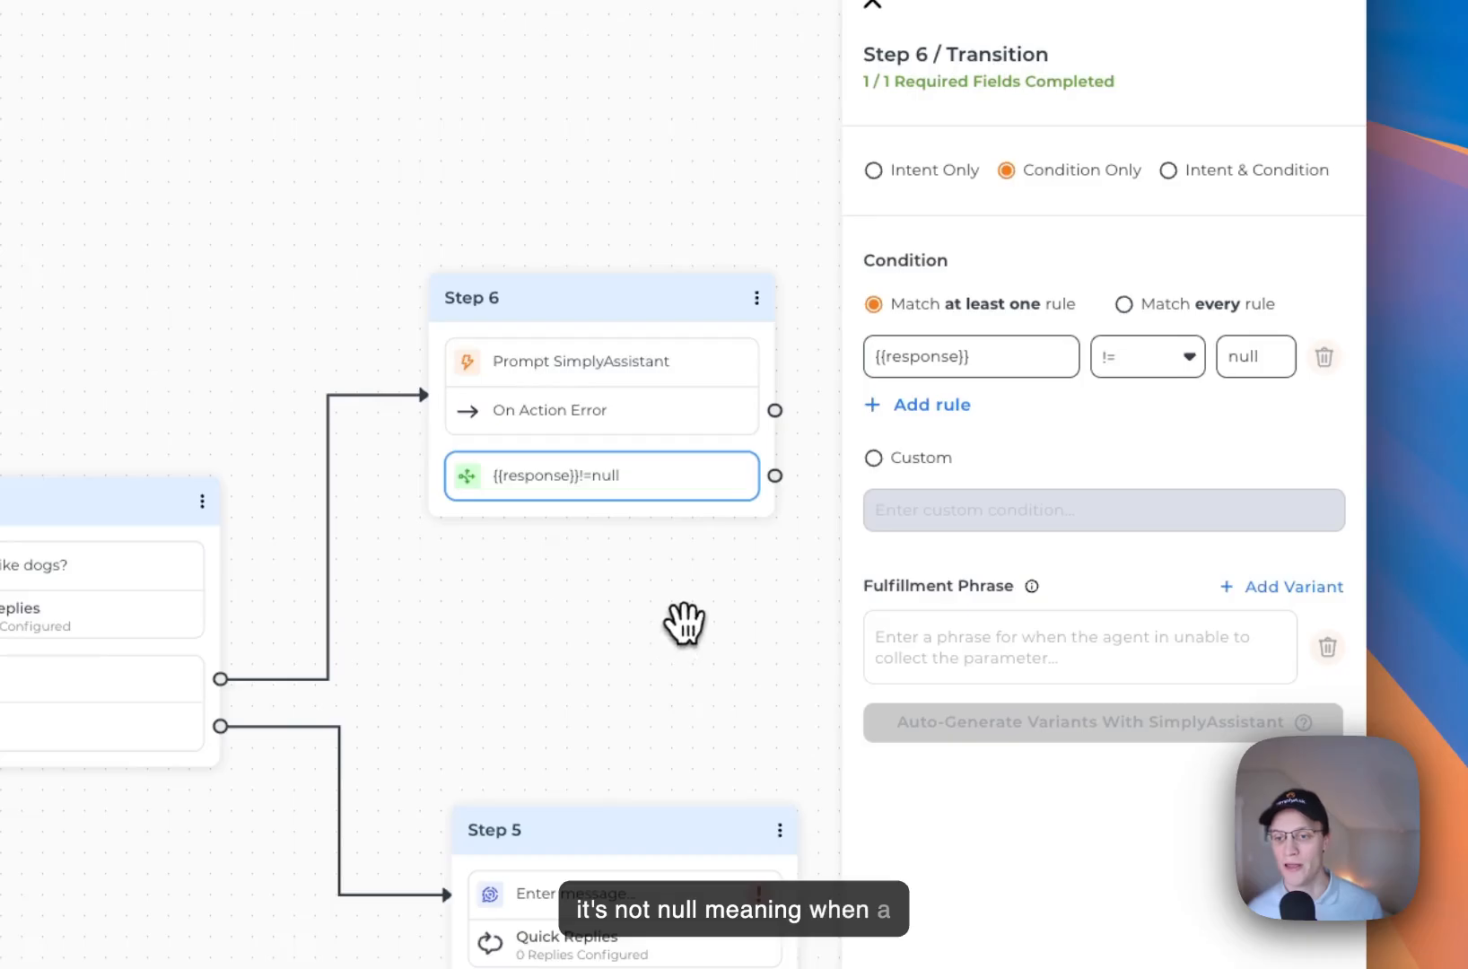
pyautogui.moveTo(682, 623); pyautogui.dragTo(553, 604)
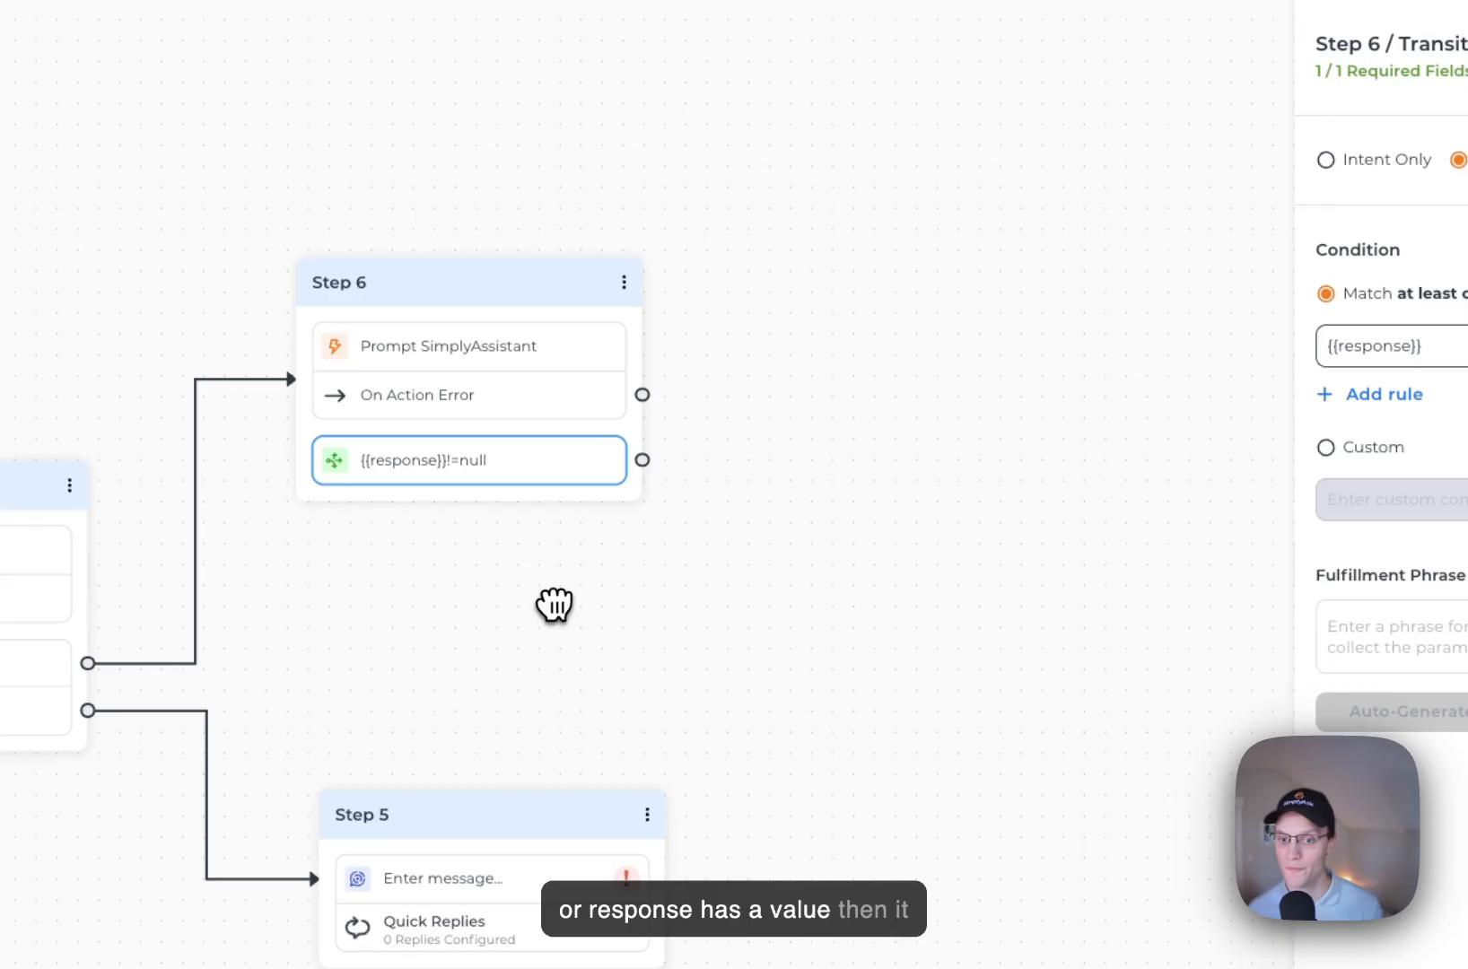
pyautogui.click(688, 482)
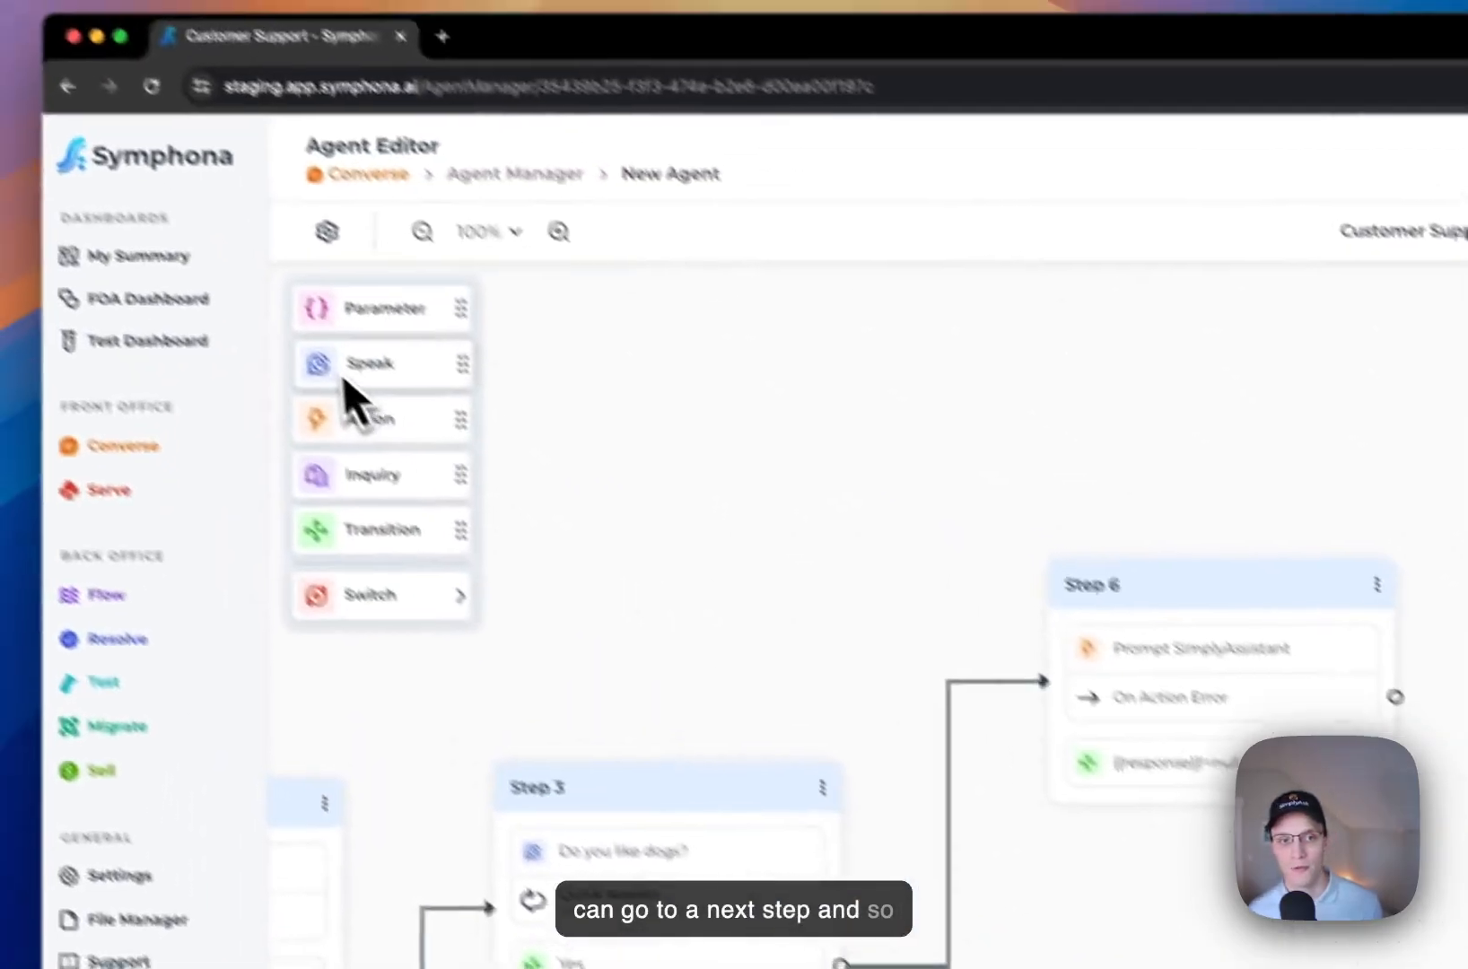
# Step: Add a Speak block as a new step beside Step 6 and connect the {{response}}!=null transition to it
pyautogui.moveTo(344, 376); pyautogui.dragTo(884, 467)
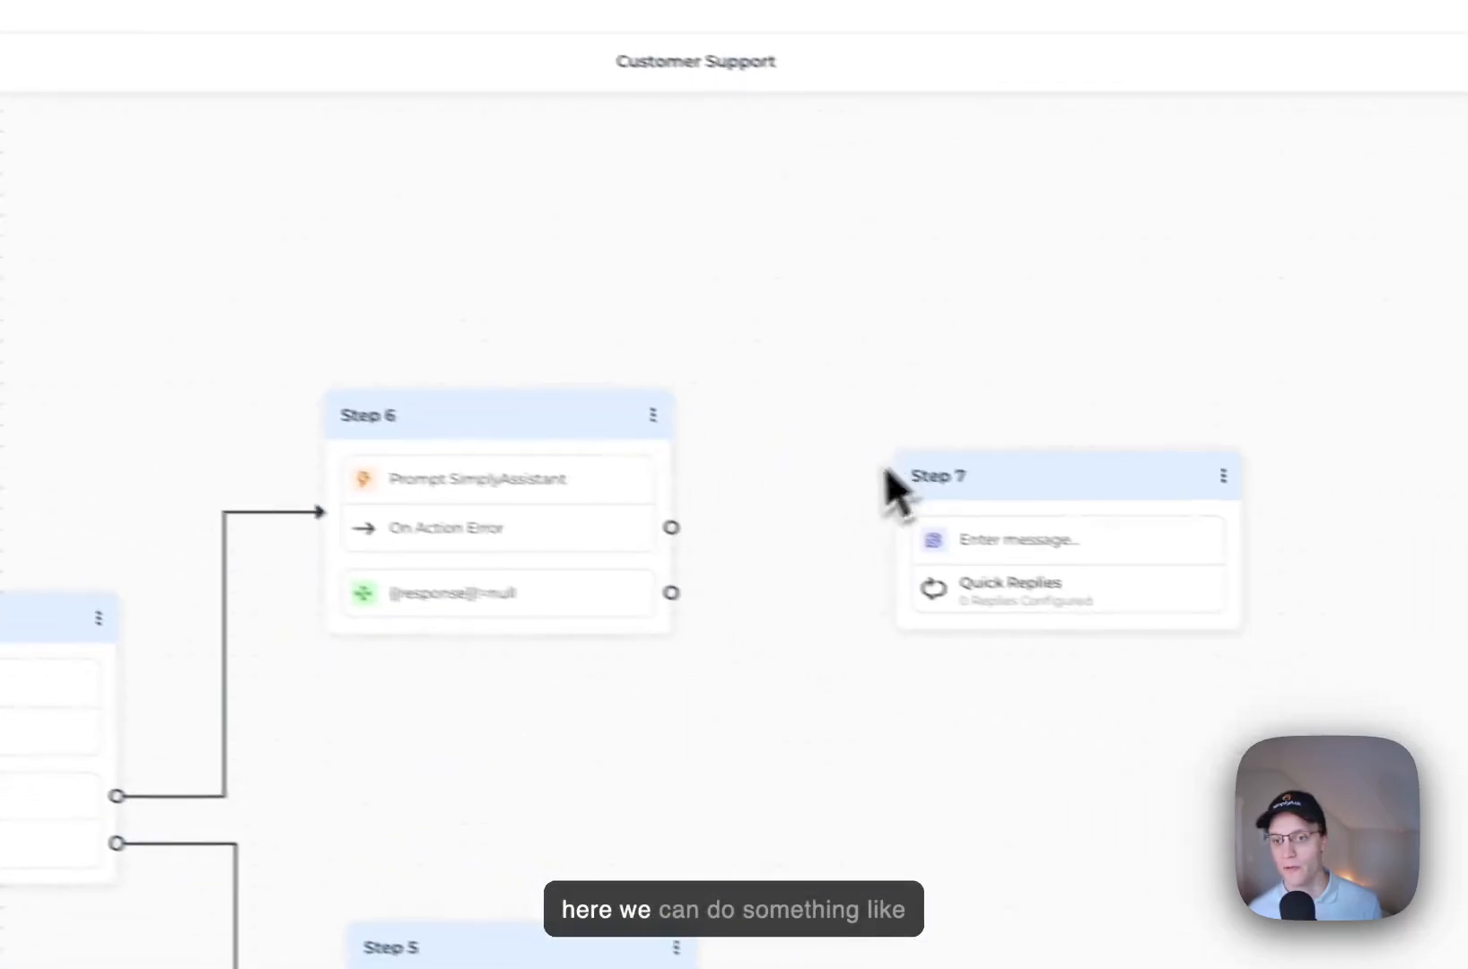
pyautogui.moveTo(671, 594); pyautogui.dragTo(914, 580)
pyautogui.moveTo(1057, 475); pyautogui.dragTo(909, 409)
# Step: Set the Step 7 Speak message to {{response}} and close its settings
pyautogui.click(879, 472)
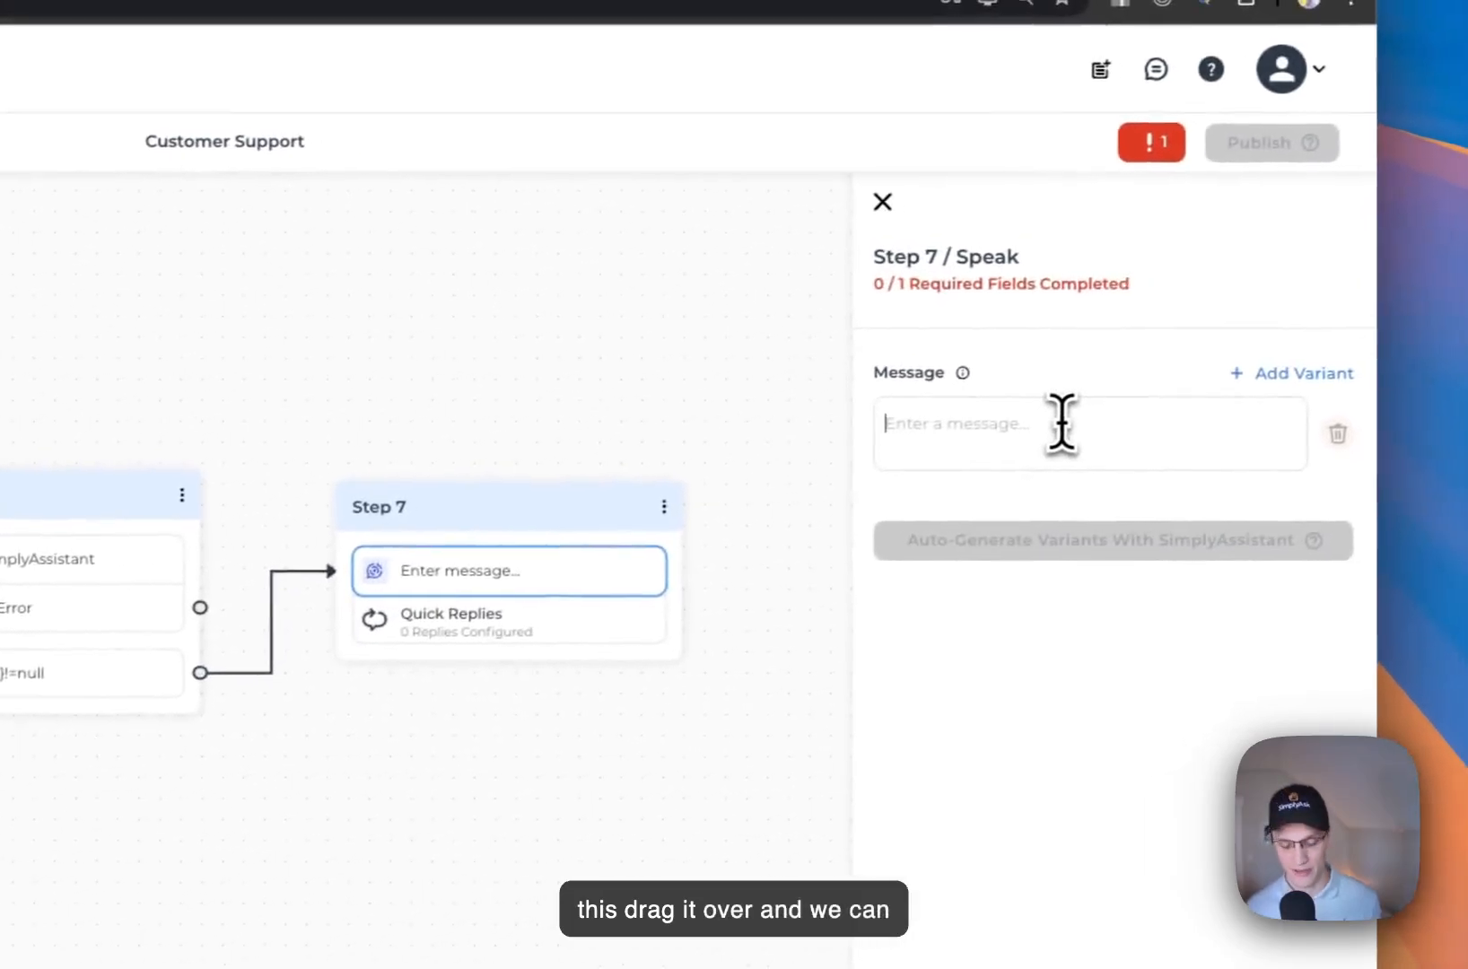
pyautogui.write('{{response')
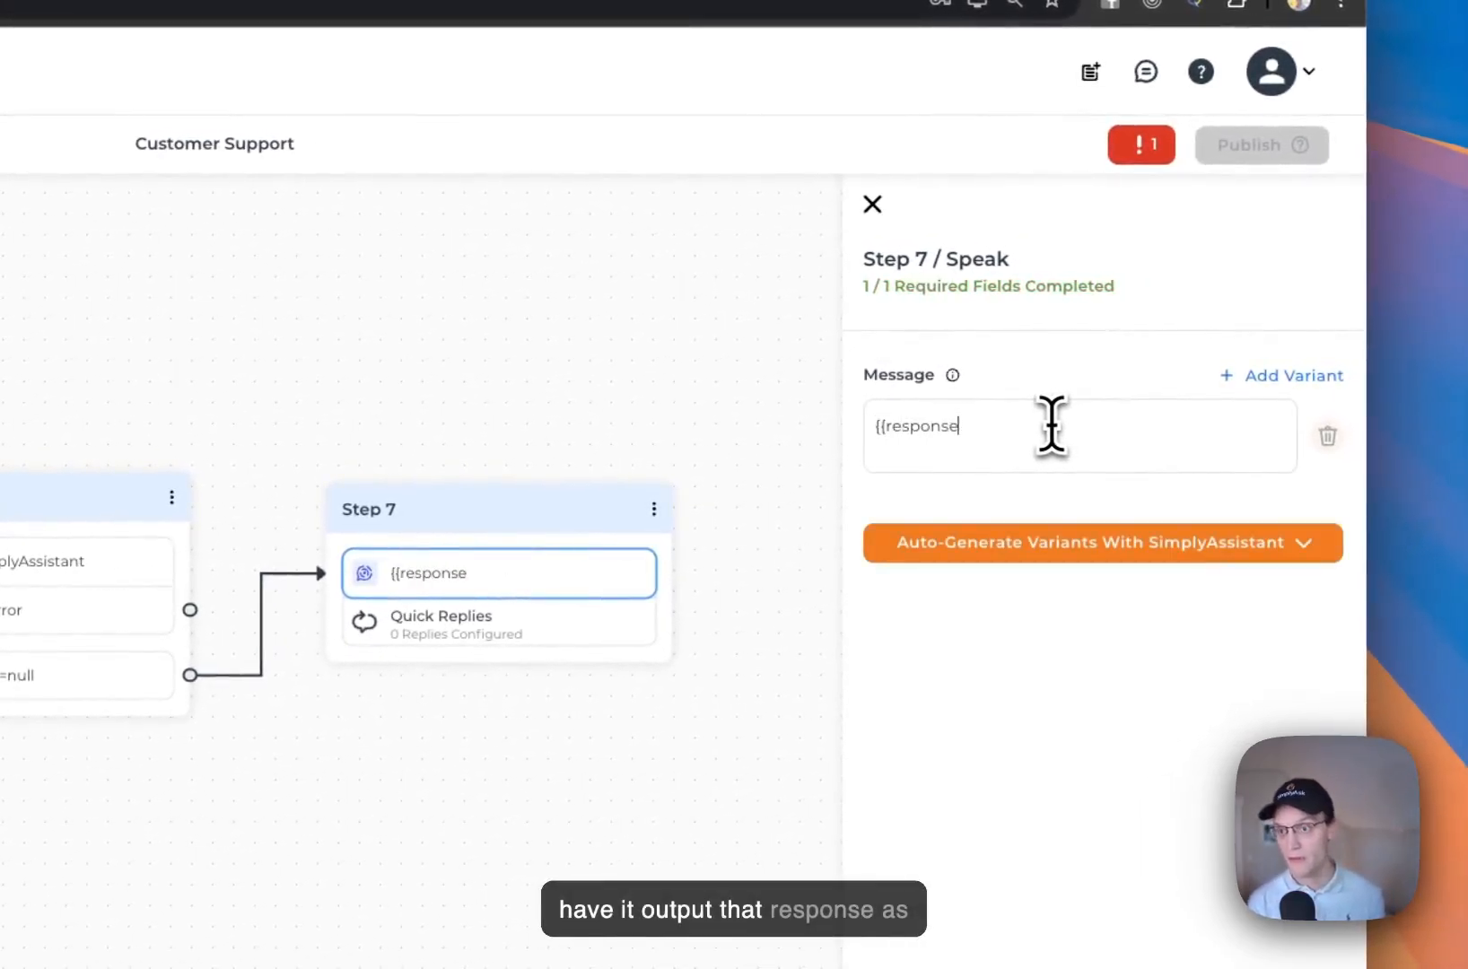
pyautogui.write('}}')
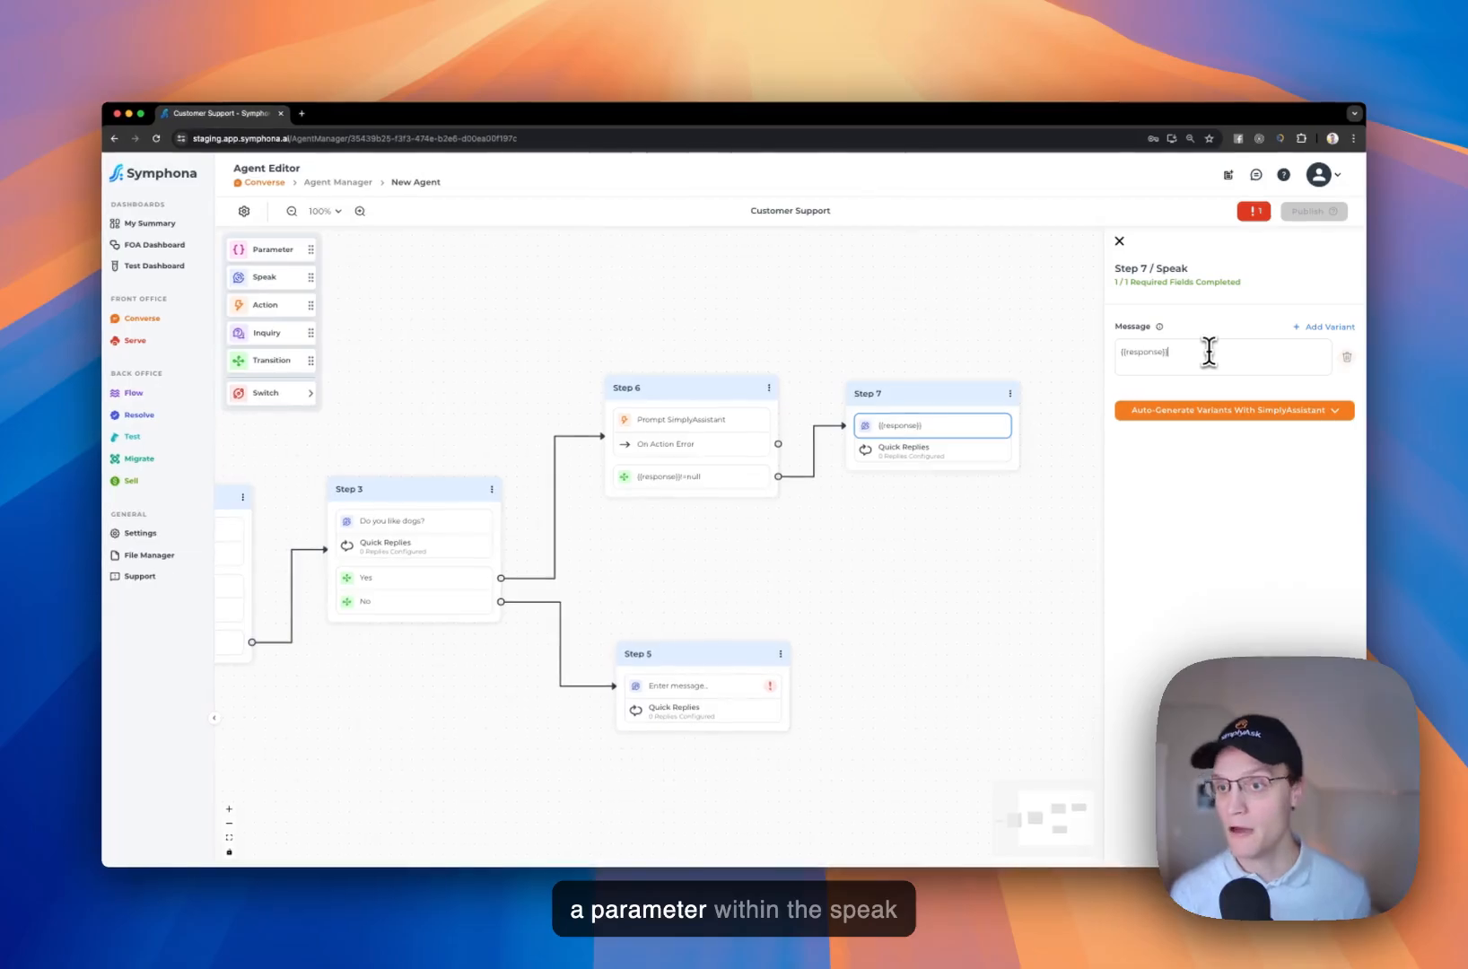
pyautogui.click(920, 609)
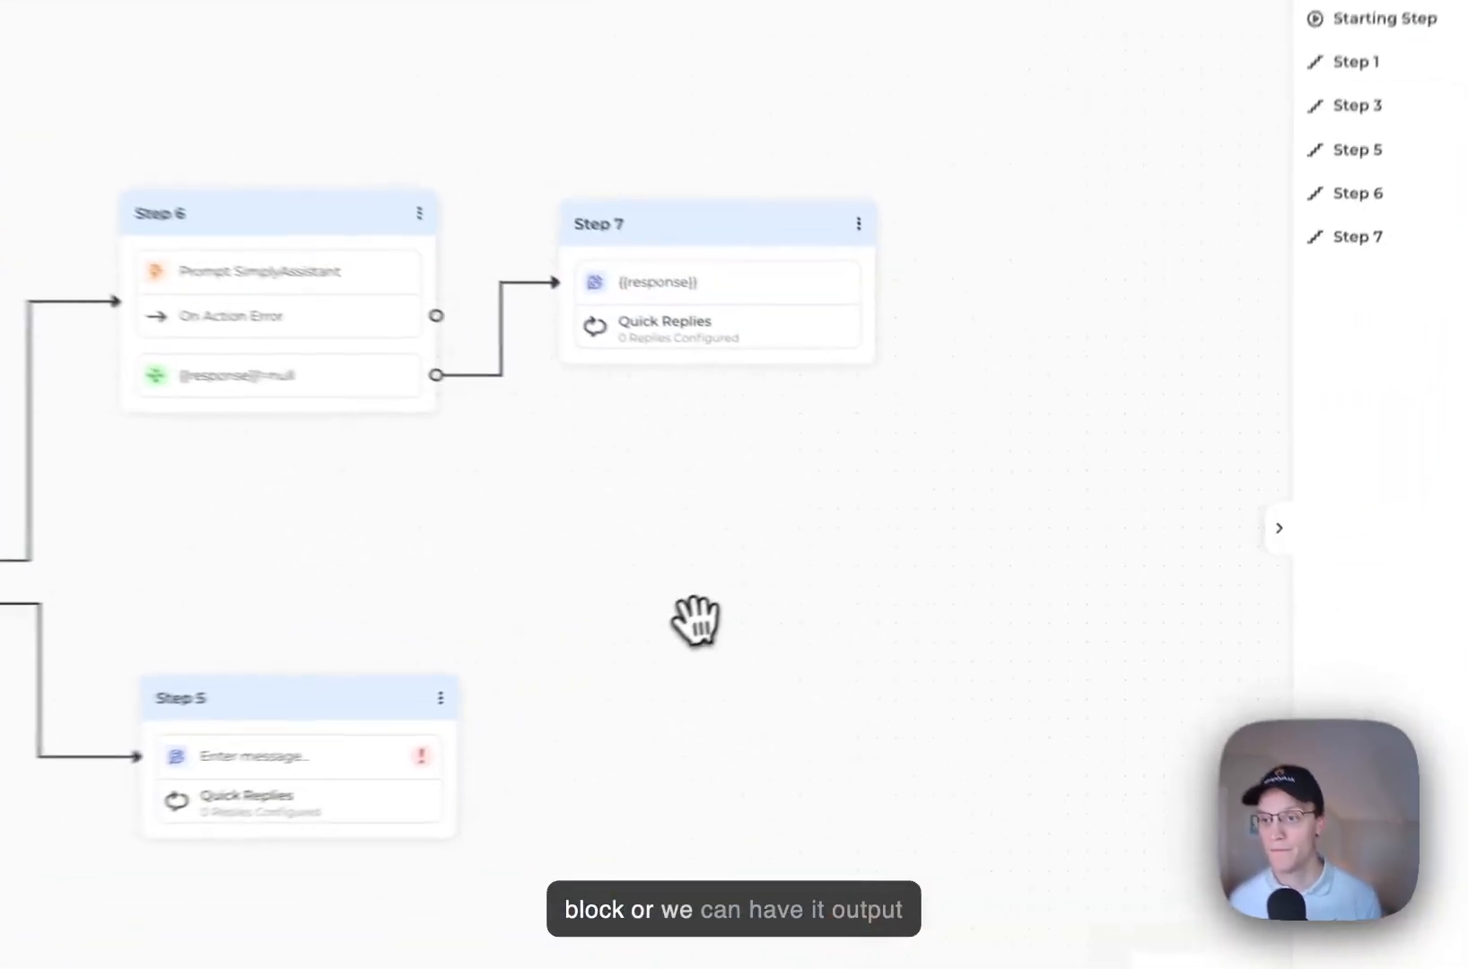
# Step: Revisit the Step 6 transition and the Step 7 message, and add an Inquiry block to the end of Step 7
pyautogui.click(727, 476)
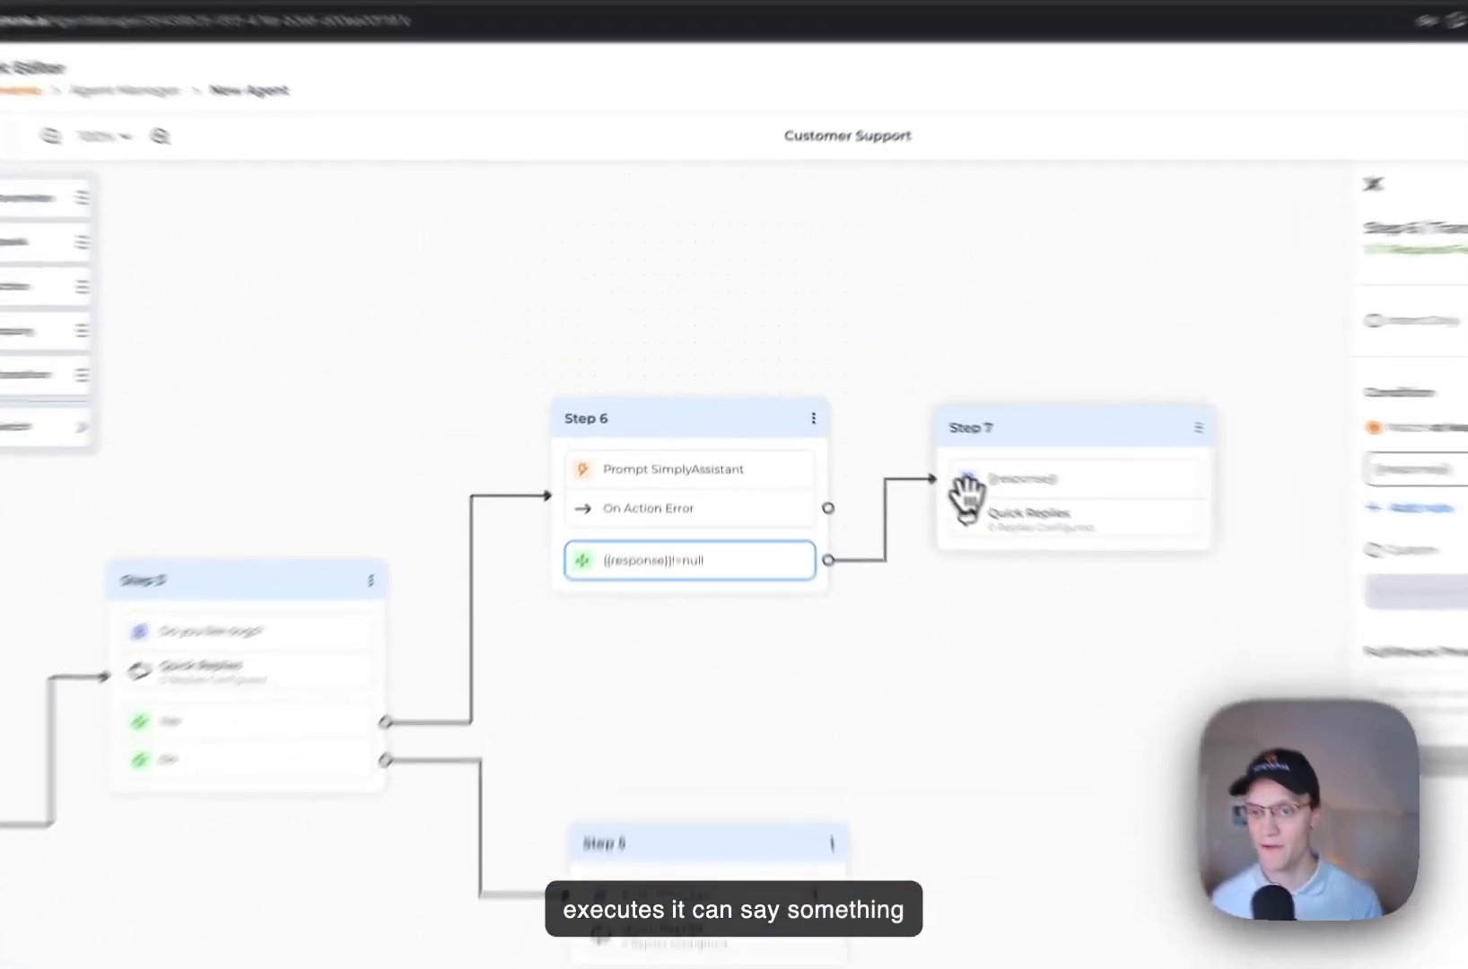
pyautogui.click(867, 430)
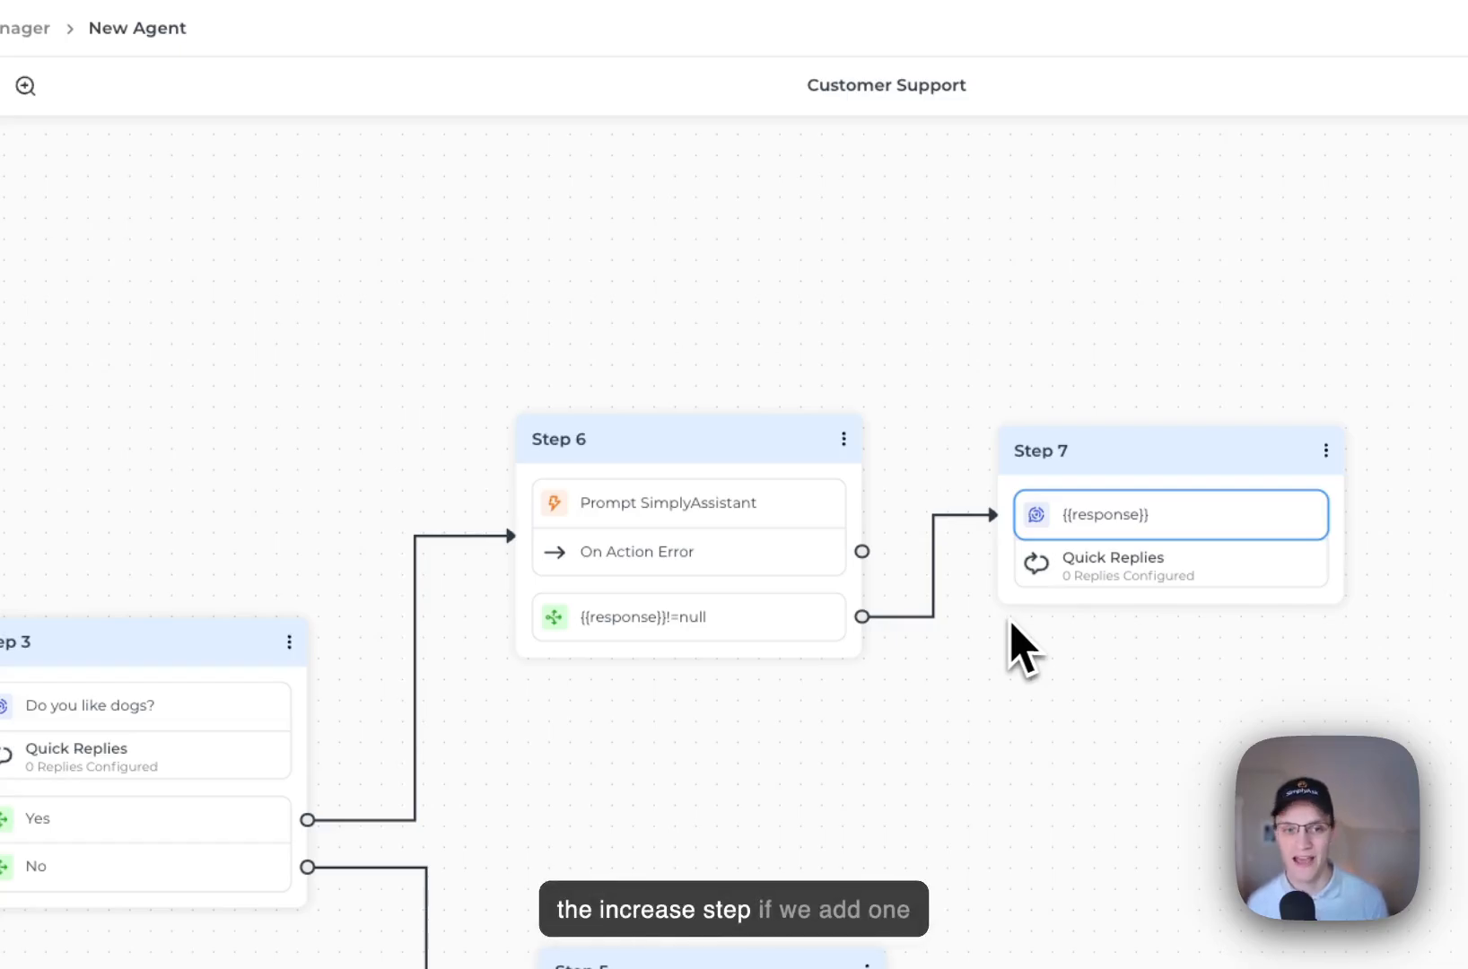
pyautogui.moveTo(400, 452); pyautogui.dragTo(1167, 566)
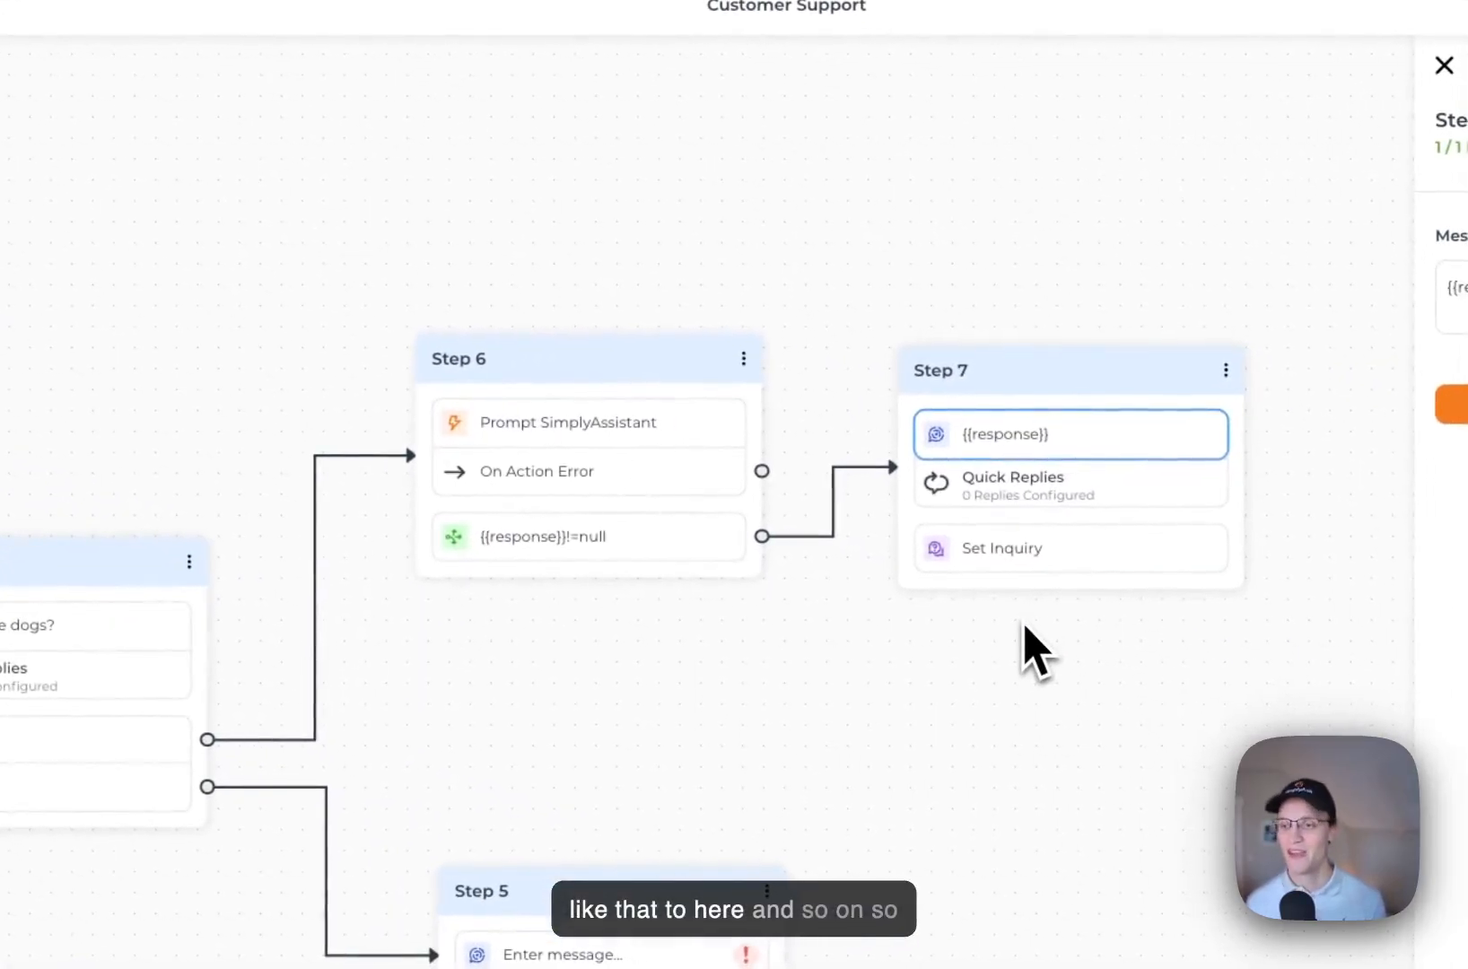